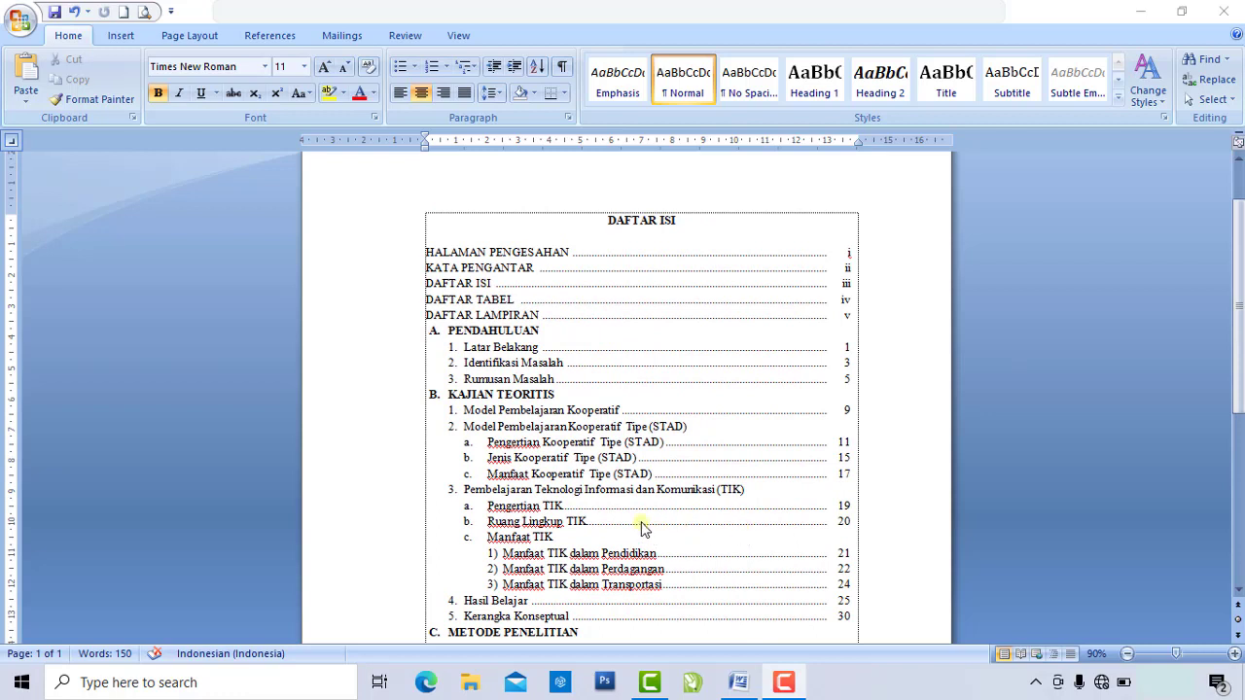
Enlarge the page to 130% zoom and look over the DAFTAR ISI sample from its title to the METODE PENELITIAN section.
scroll(641, 526, "up", 2)
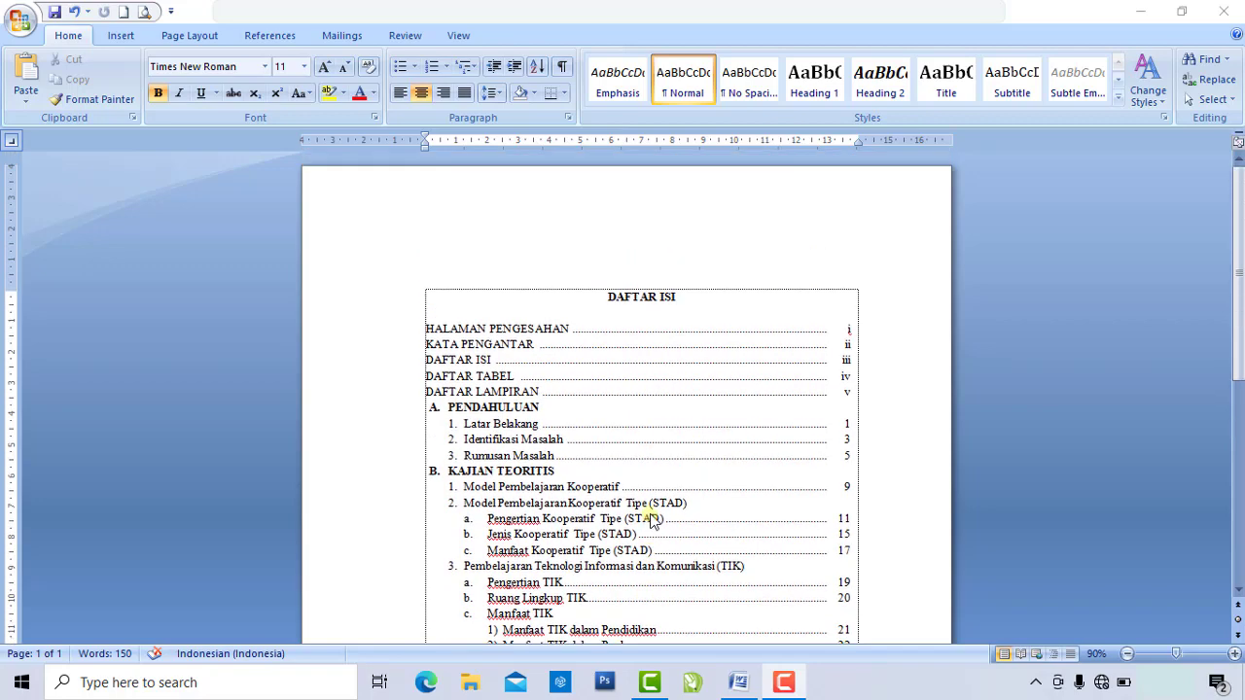
scroll(651, 520, "down", 2)
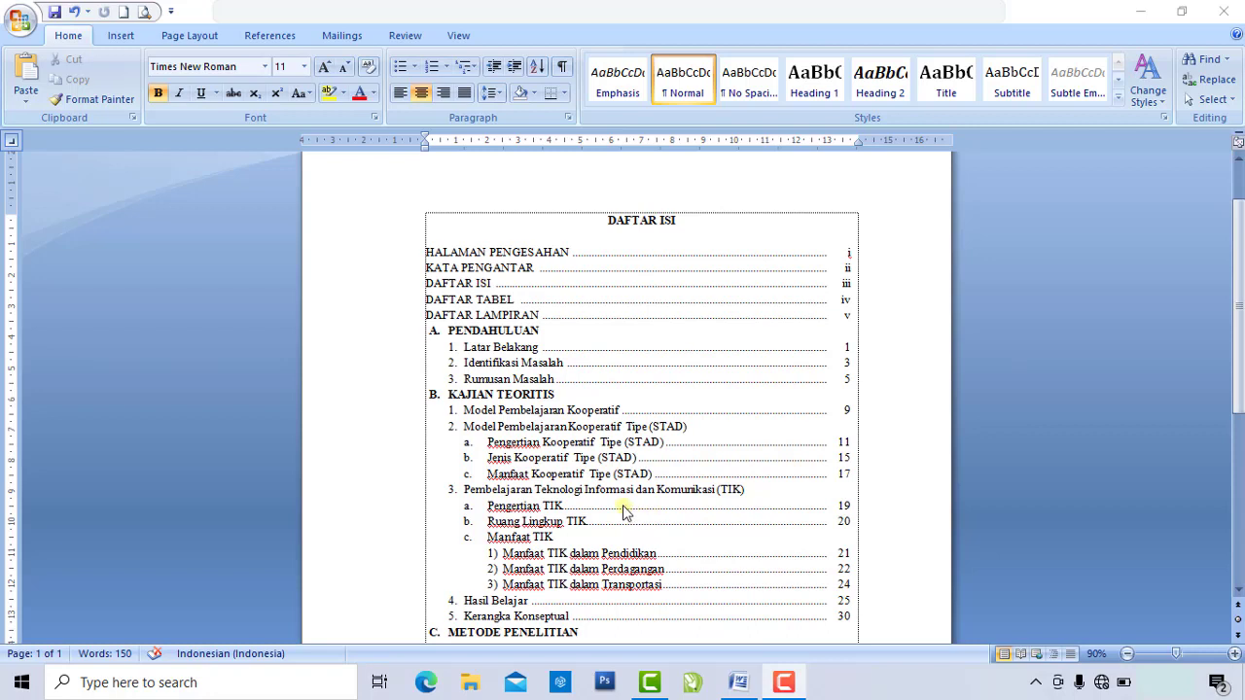
scroll(623, 511, "up", 2)
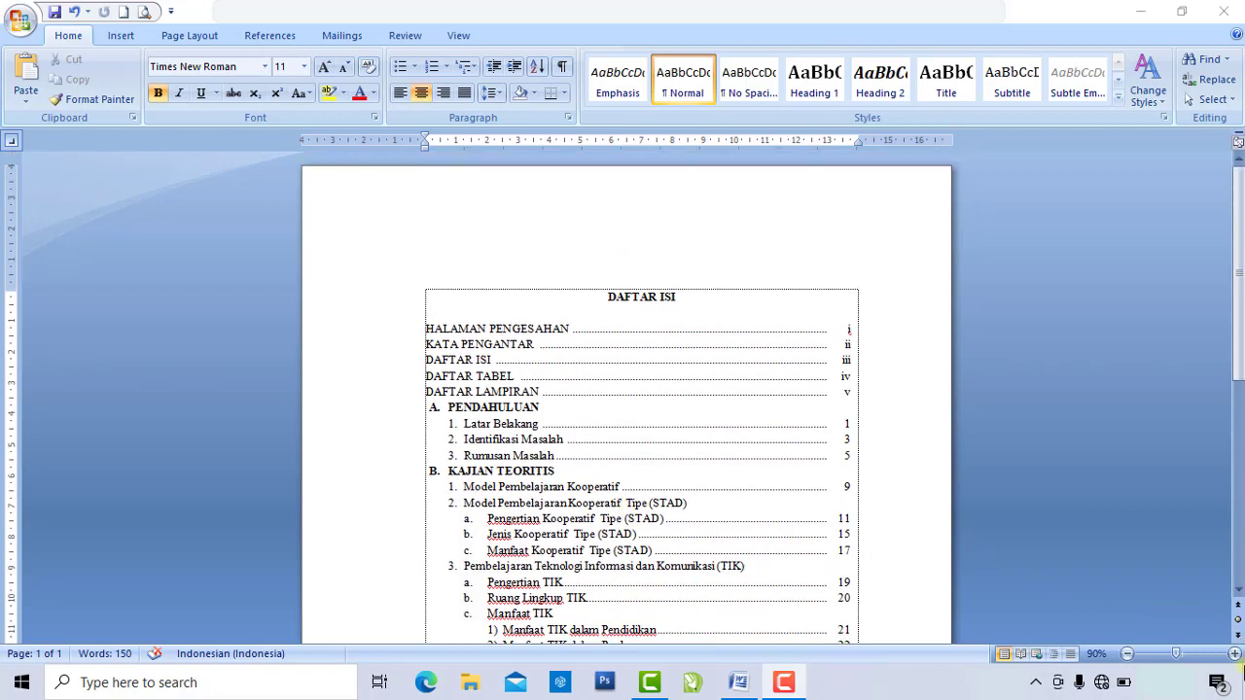
left_click(1235, 654)
left_click(1235, 654)
left_click(1235, 653)
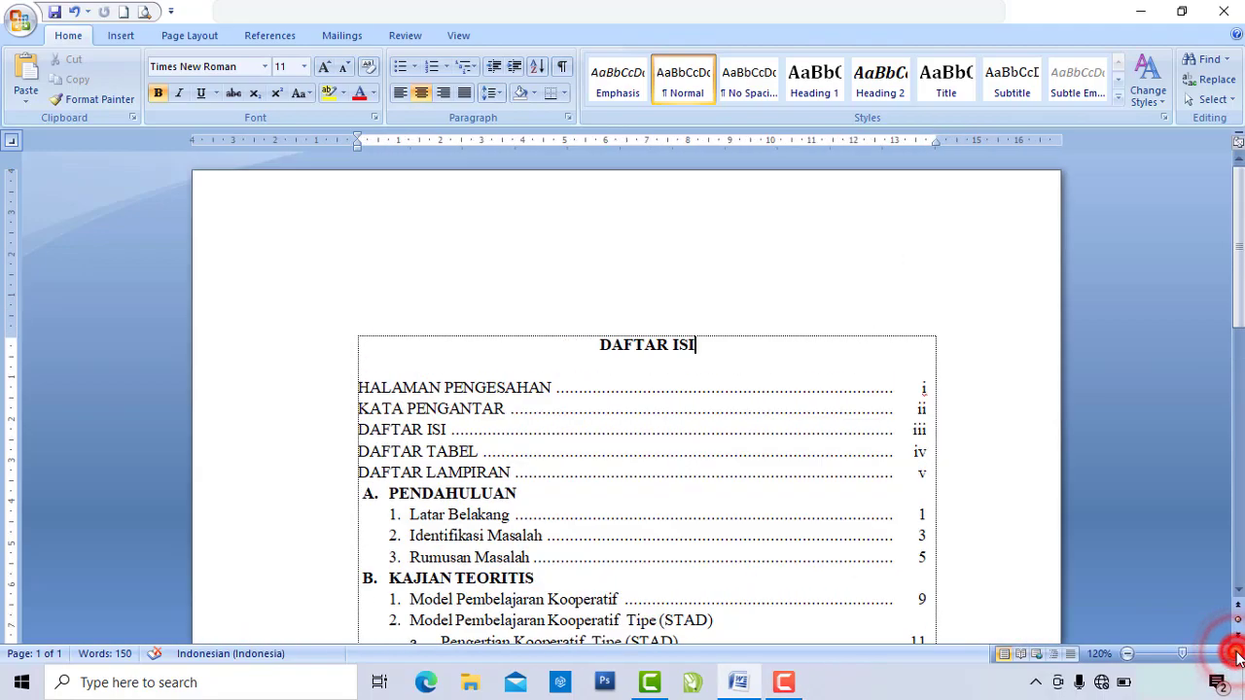
left_click(1235, 654)
scroll(715, 511, "down", 10)
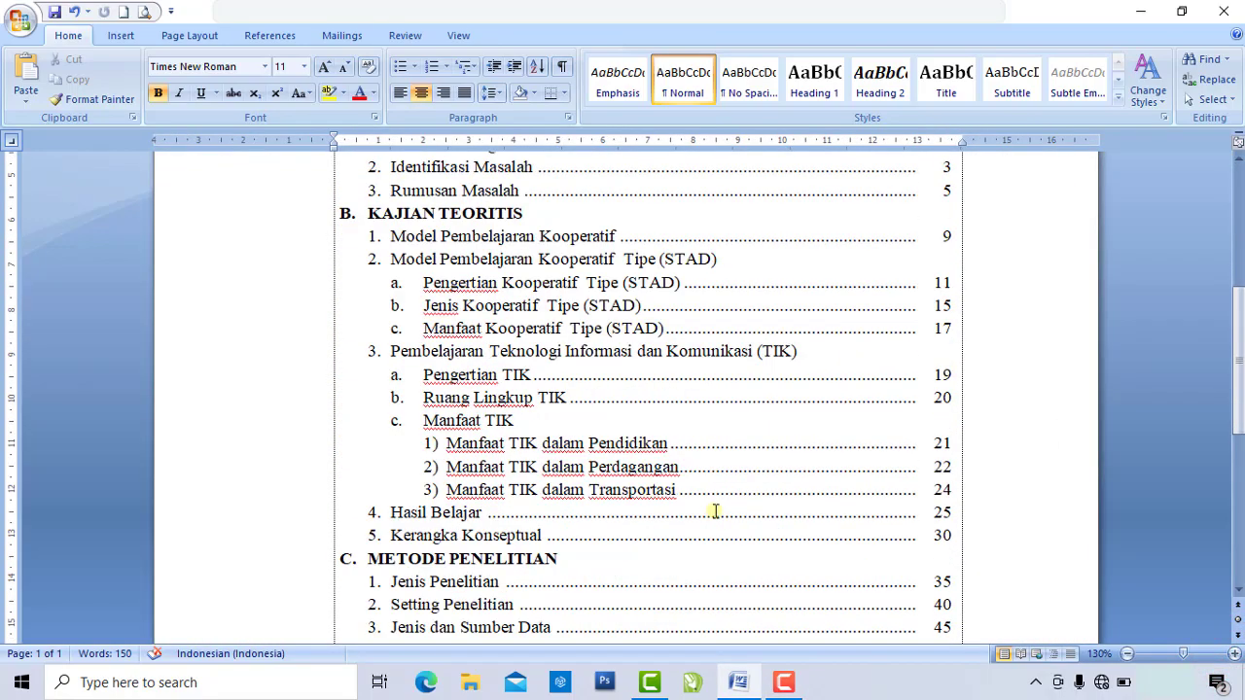
scroll(715, 510, "up", 10)
left_click(564, 481)
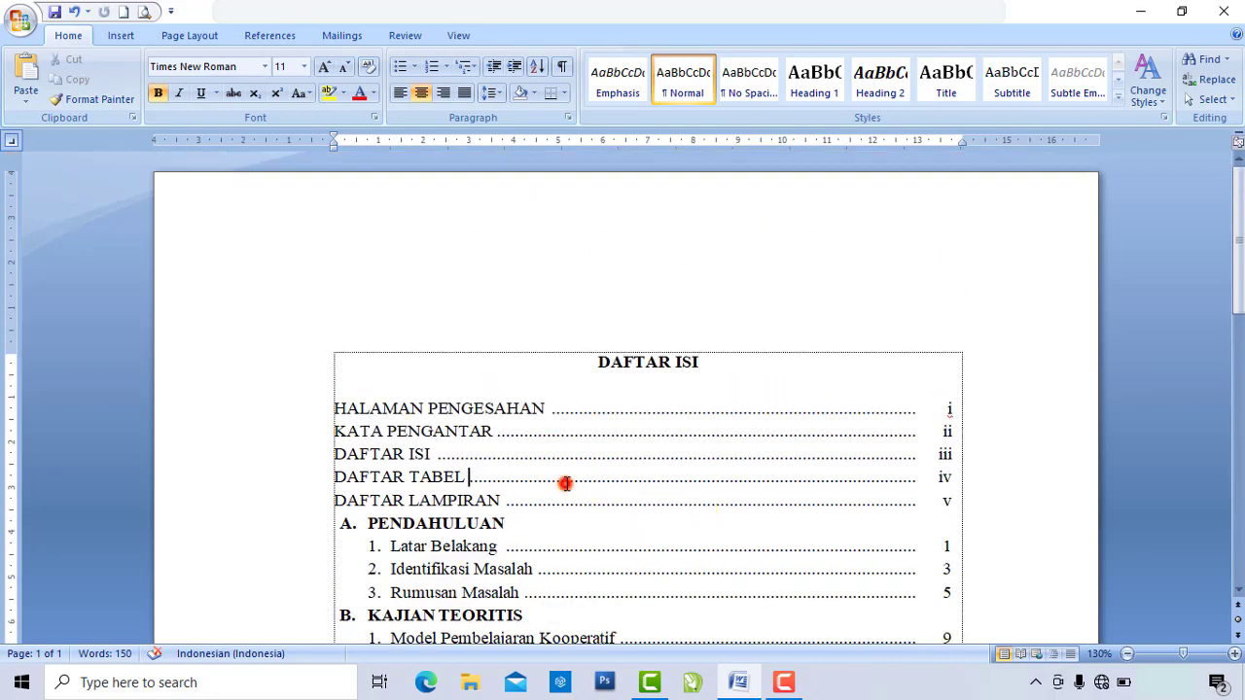
Set the page zoom to 110% for reading the DAFTAR ISI sample.
left_click(1127, 653)
left_click(1127, 653)
left_click(1127, 654)
left_click(1127, 653)
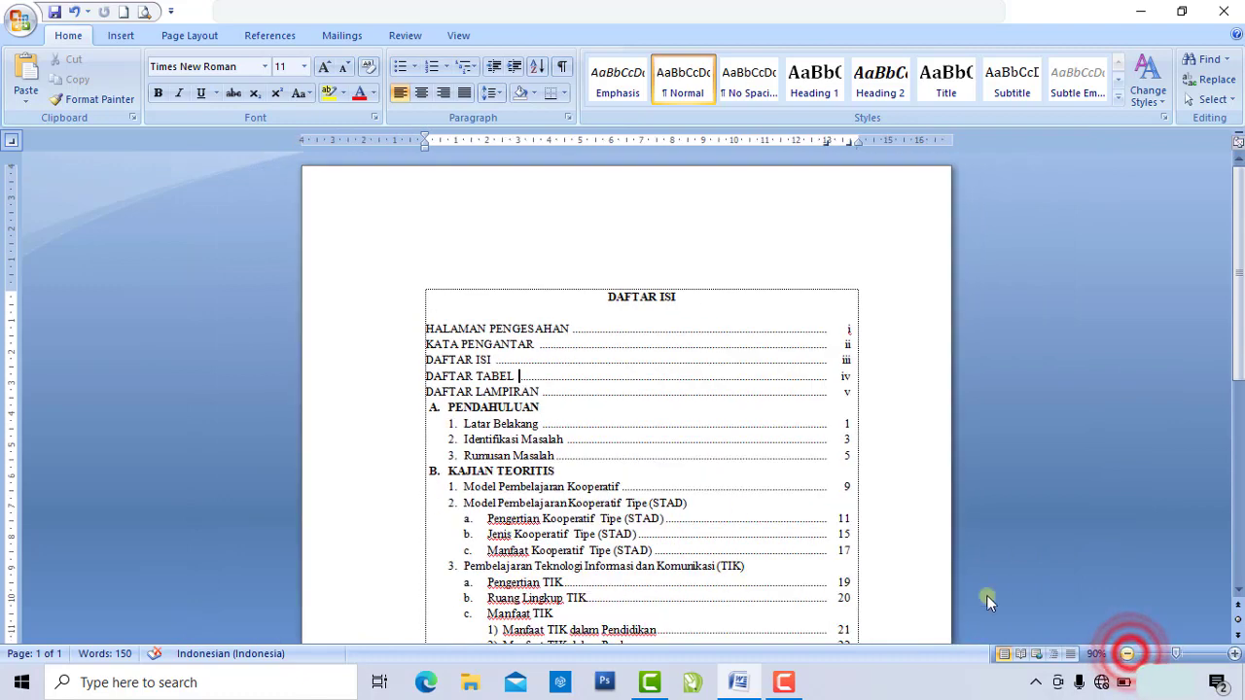
scroll(617, 456, "down", 2)
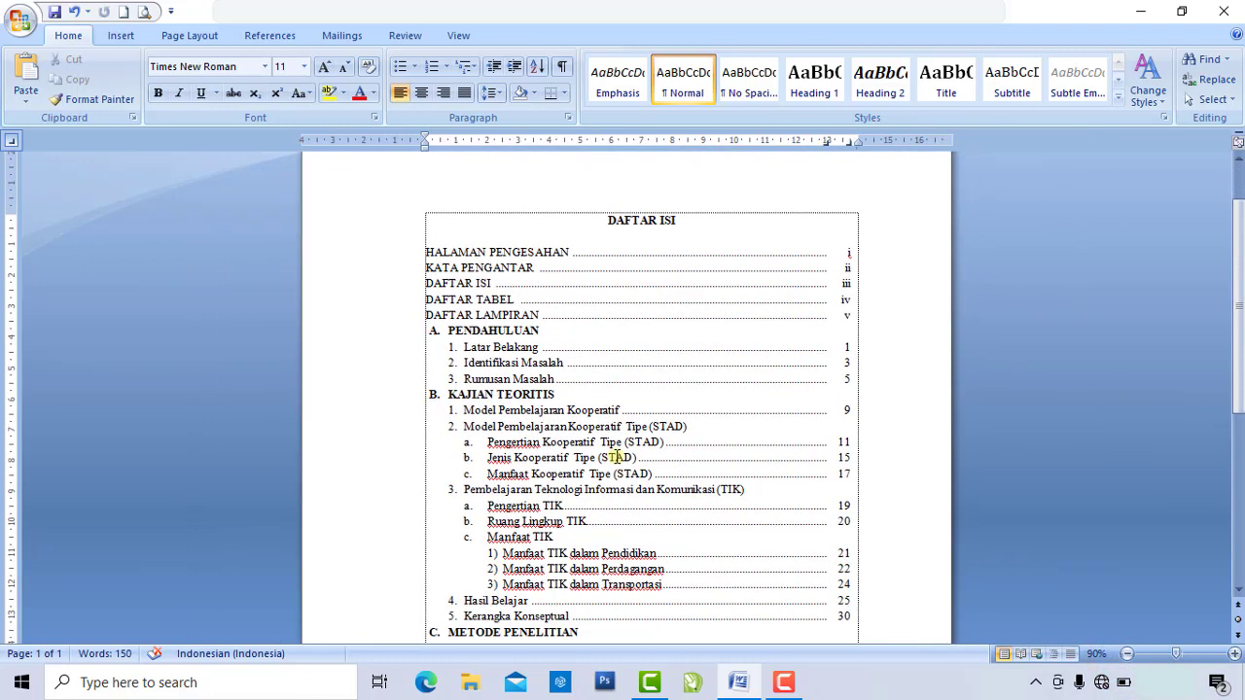
left_click(1234, 653)
left_click(1233, 653)
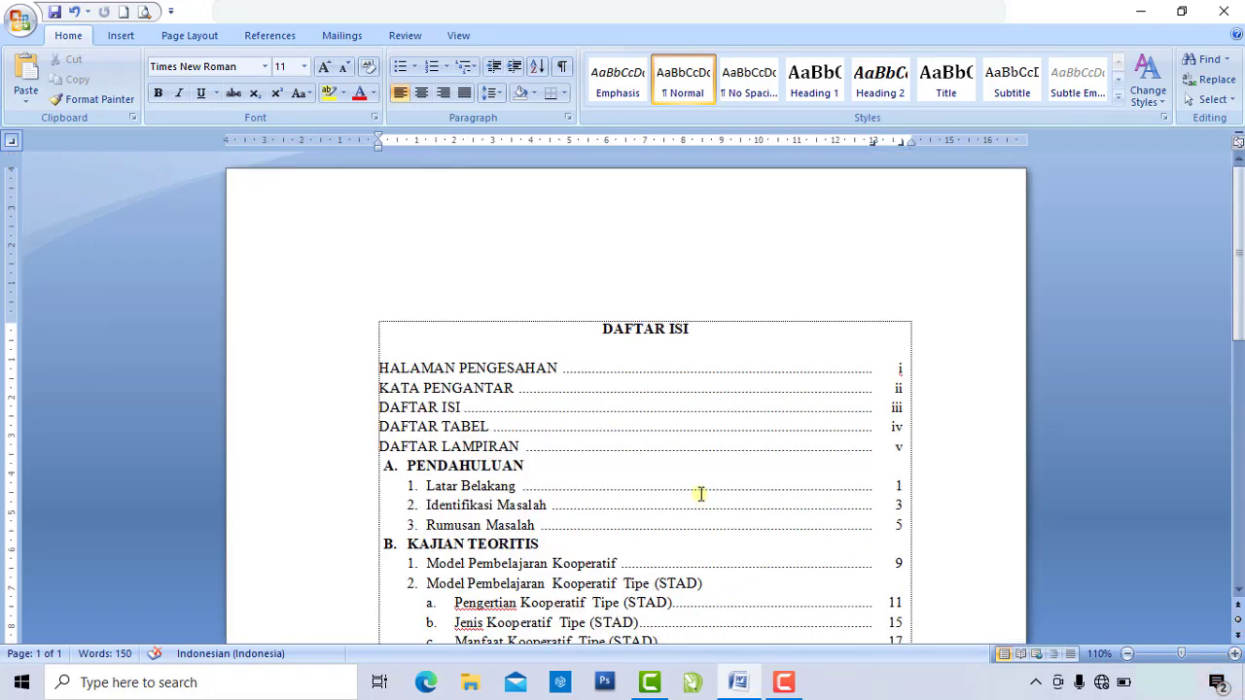
Read through the whole table of contents, from the DAFTAR ISI title to the closing DAFTAR PUSTAKA and LAMPIRAN lines.
scroll(499, 421, "down", 2)
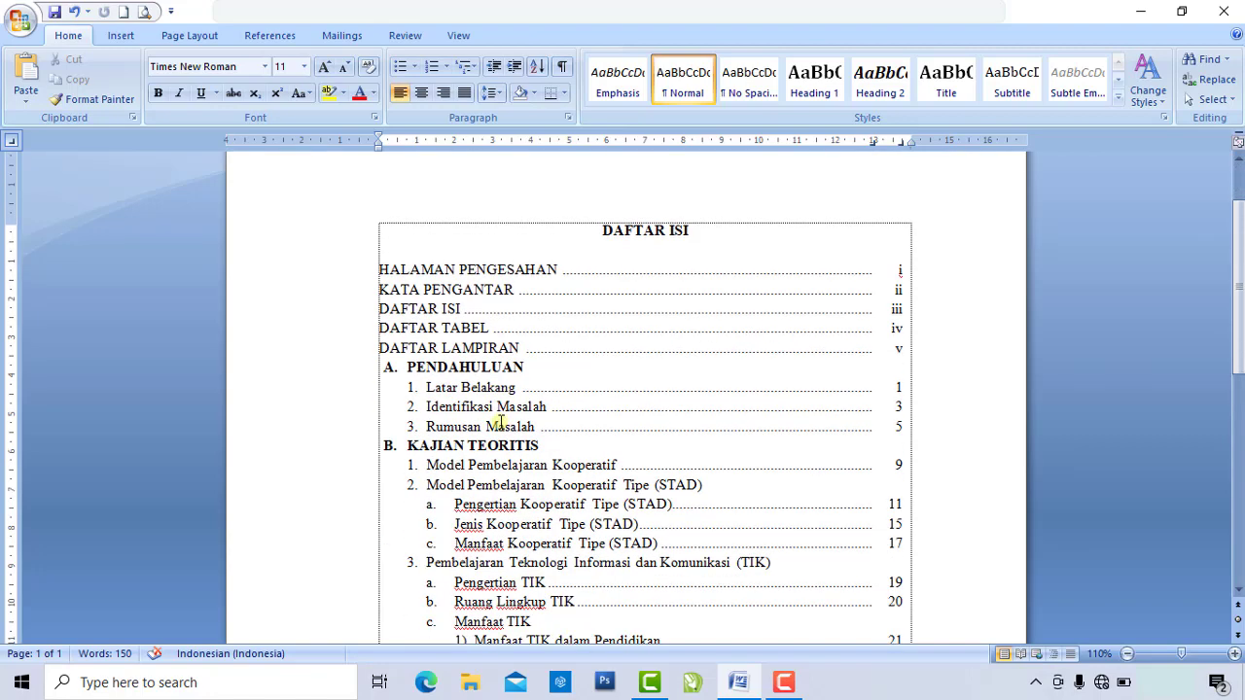
scroll(499, 421, "down", 2)
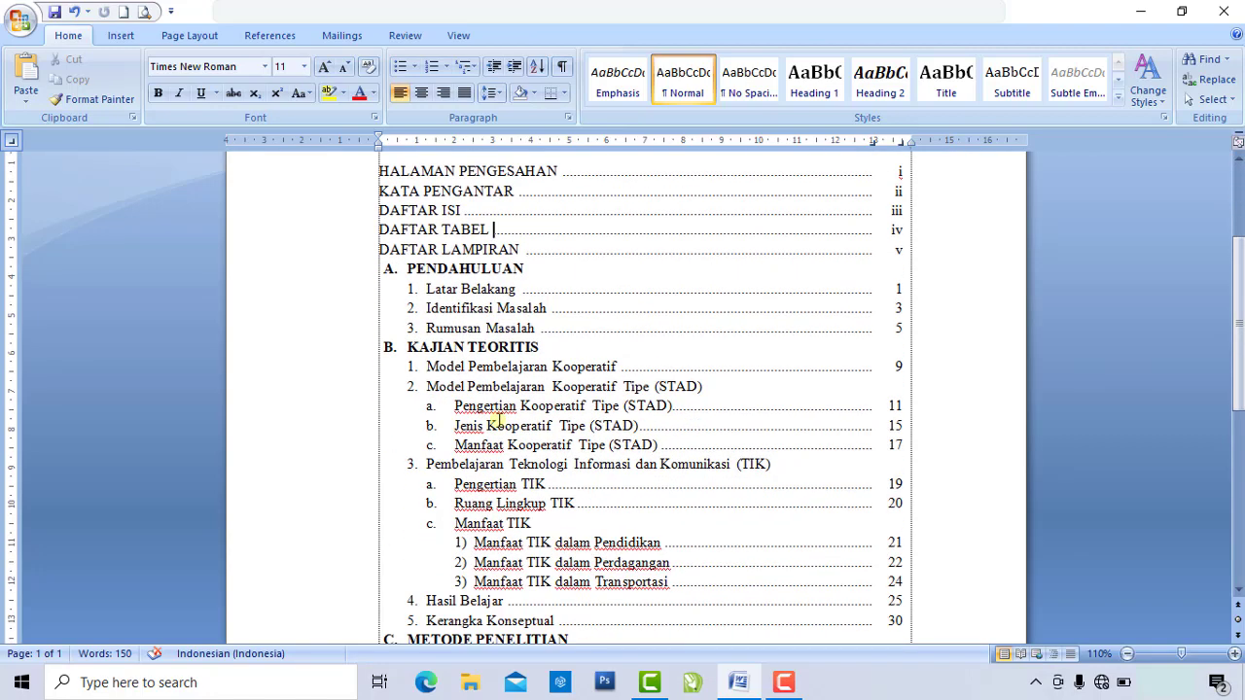
scroll(494, 416, "down", 2)
scroll(473, 409, "up", 6)
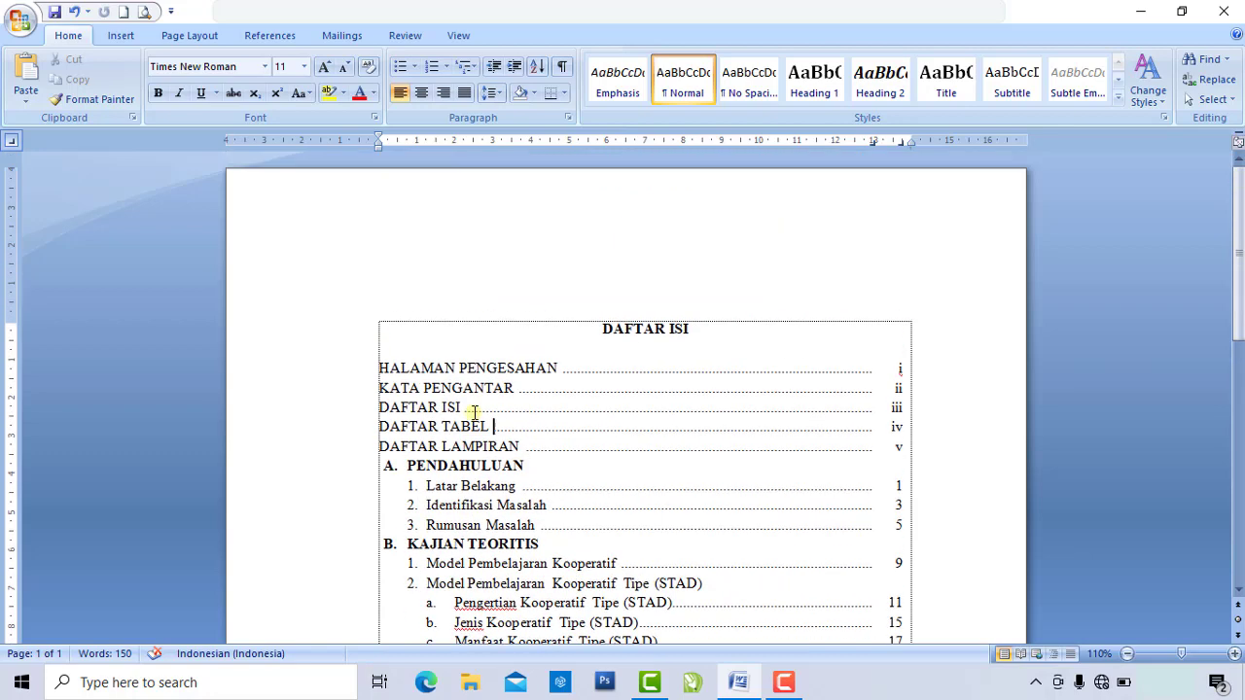
scroll(474, 410, "down", 5)
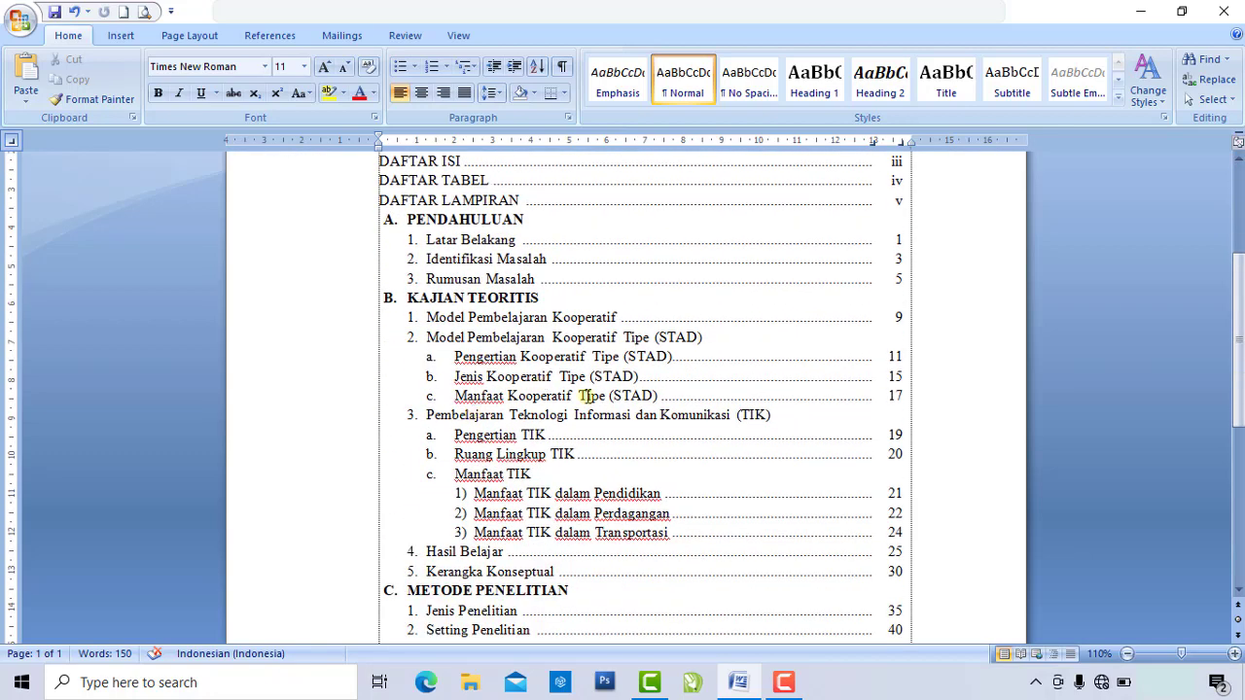
scroll(587, 395, "down", 2)
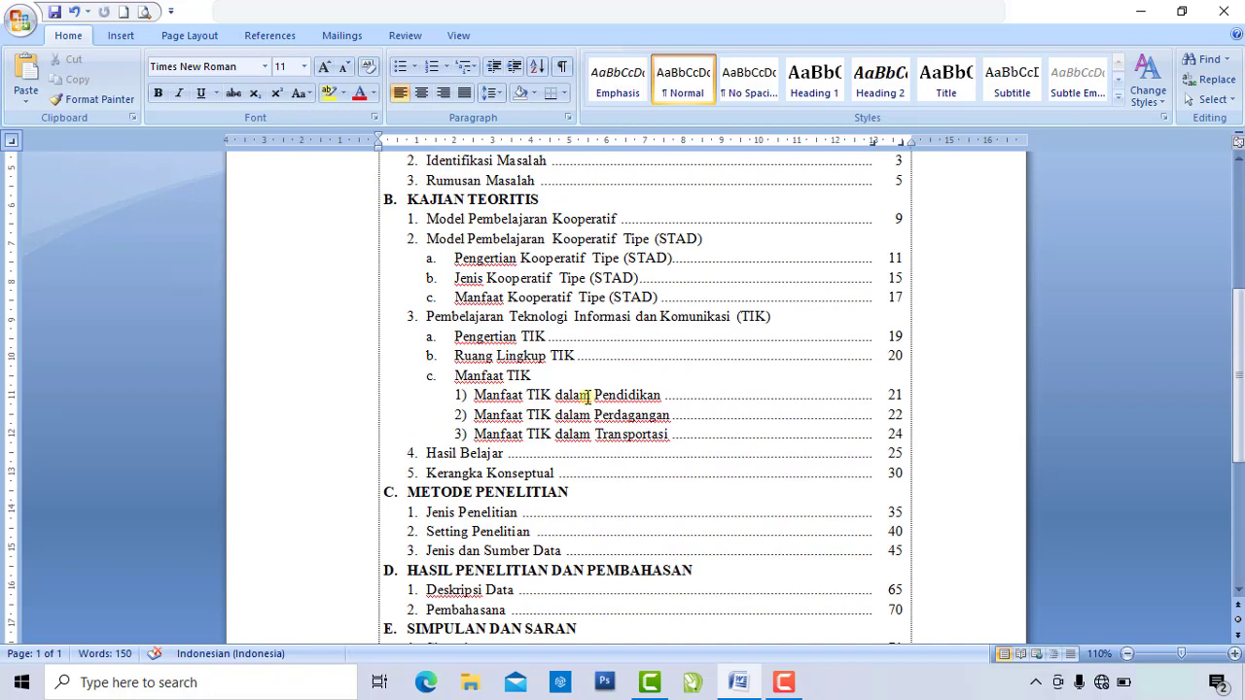
scroll(588, 395, "down", 2)
scroll(587, 397, "up", 7)
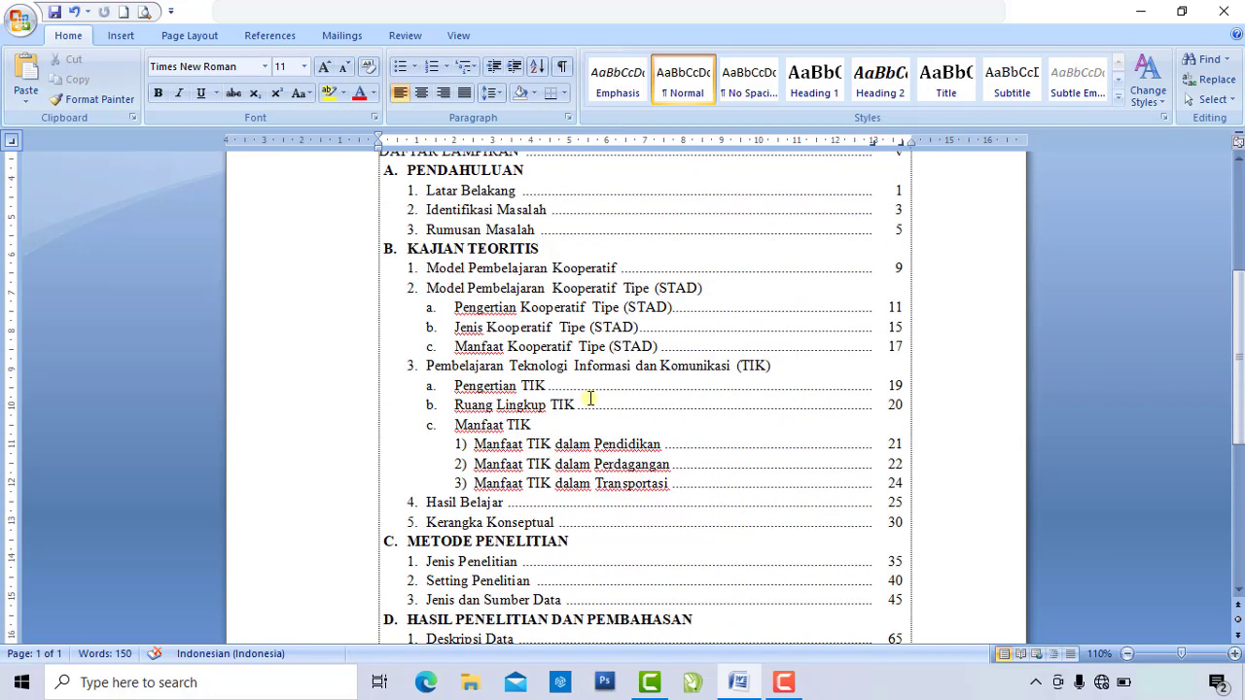
scroll(587, 398, "down", 1)
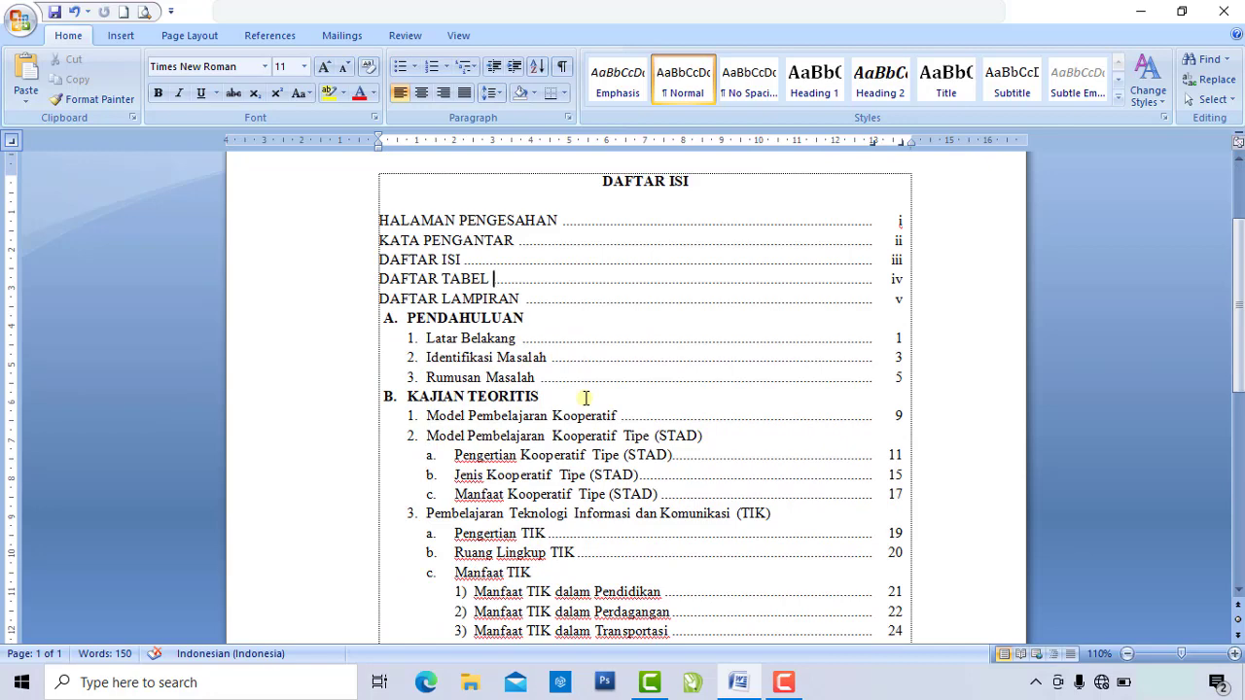
scroll(586, 398, "down", 7)
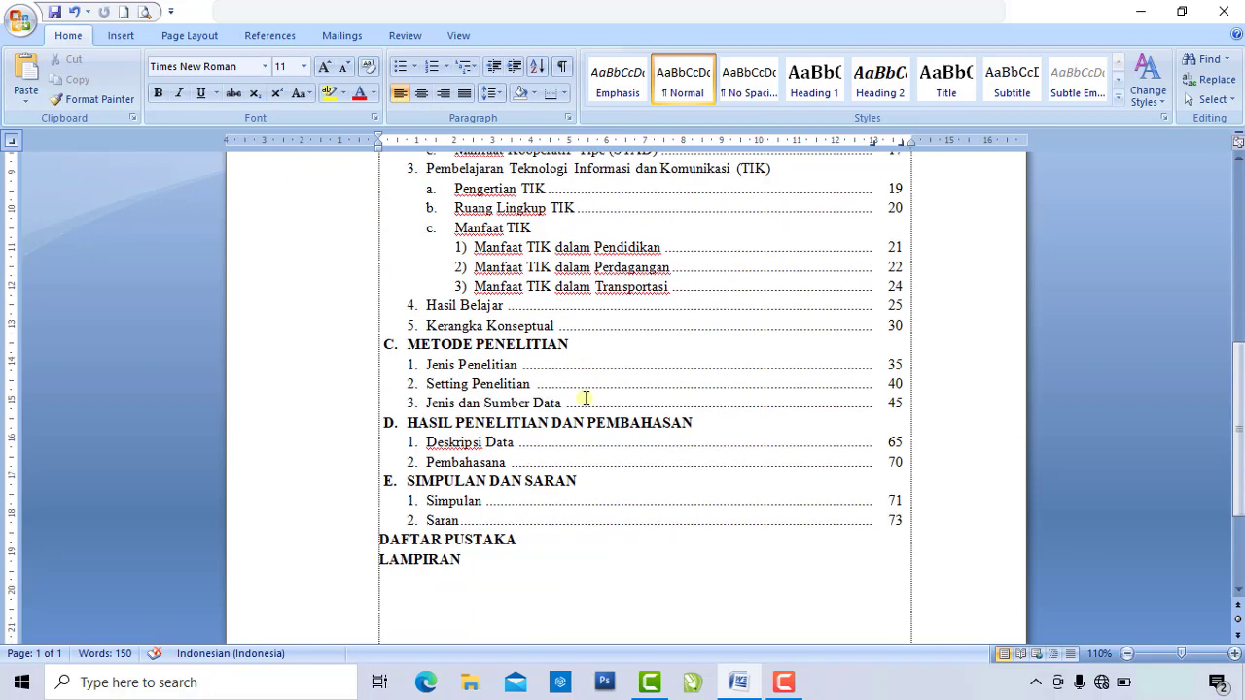
scroll(586, 398, "up", 8)
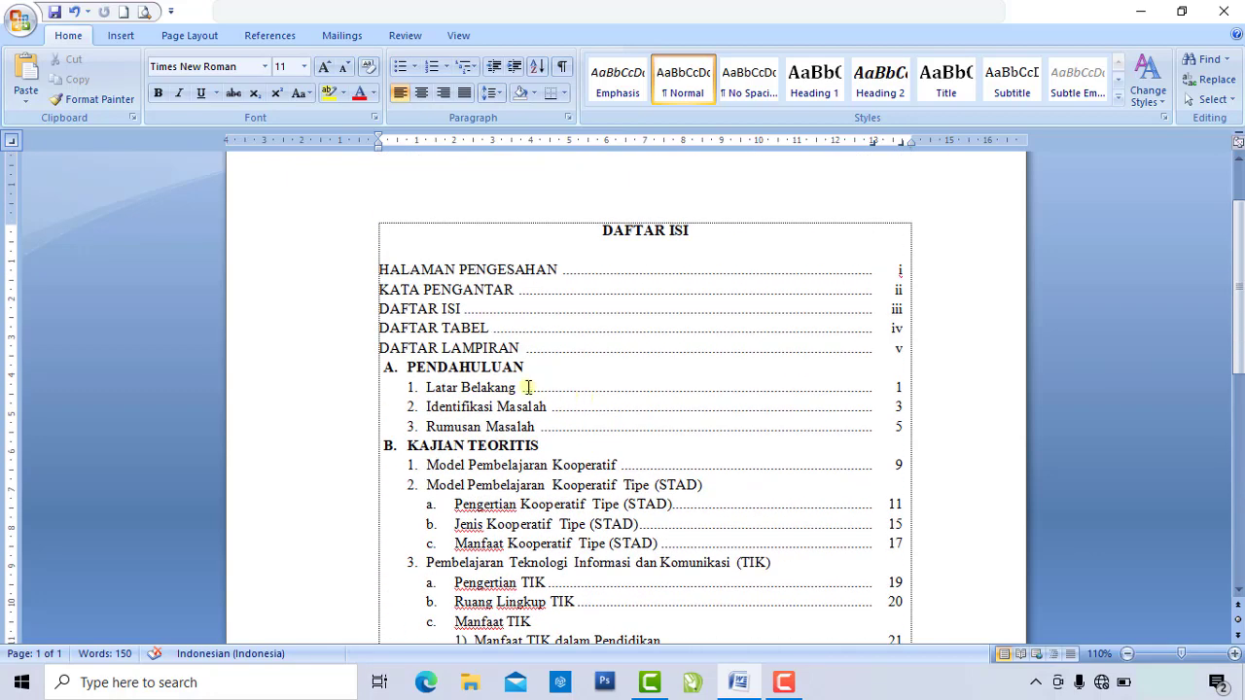
scroll(522, 388, "up", 2)
Examine the layout of entries, dot leaders and page numbers from HALAMAN PENGESAHAN to the KAJIAN TEORITIS and METODE PENELITIAN sections.
left_click(571, 354)
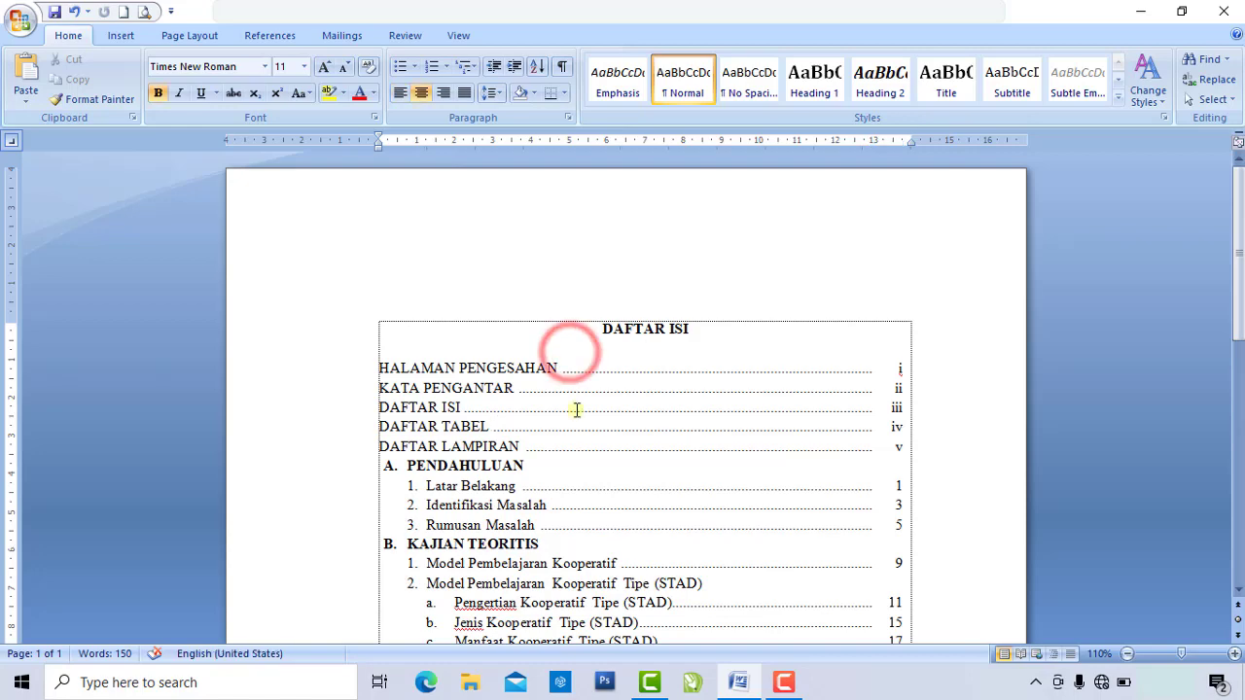
scroll(575, 411, "down", 3)
scroll(576, 412, "down", 2)
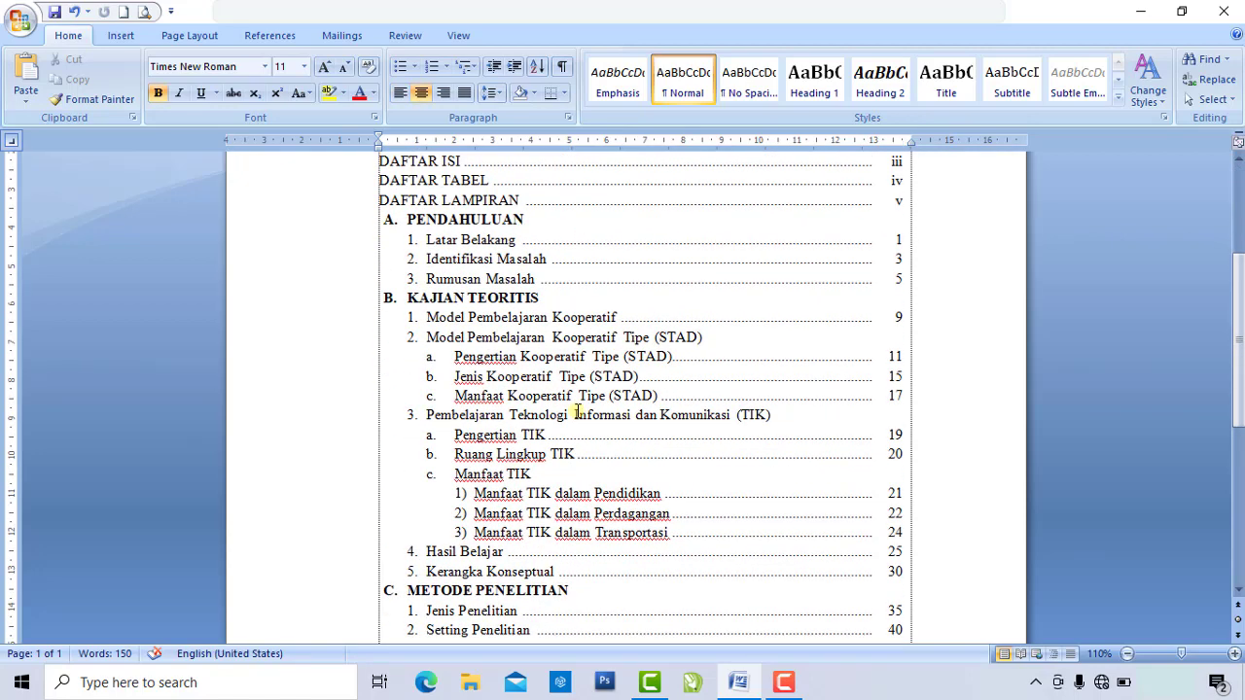
scroll(577, 412, "up", 2)
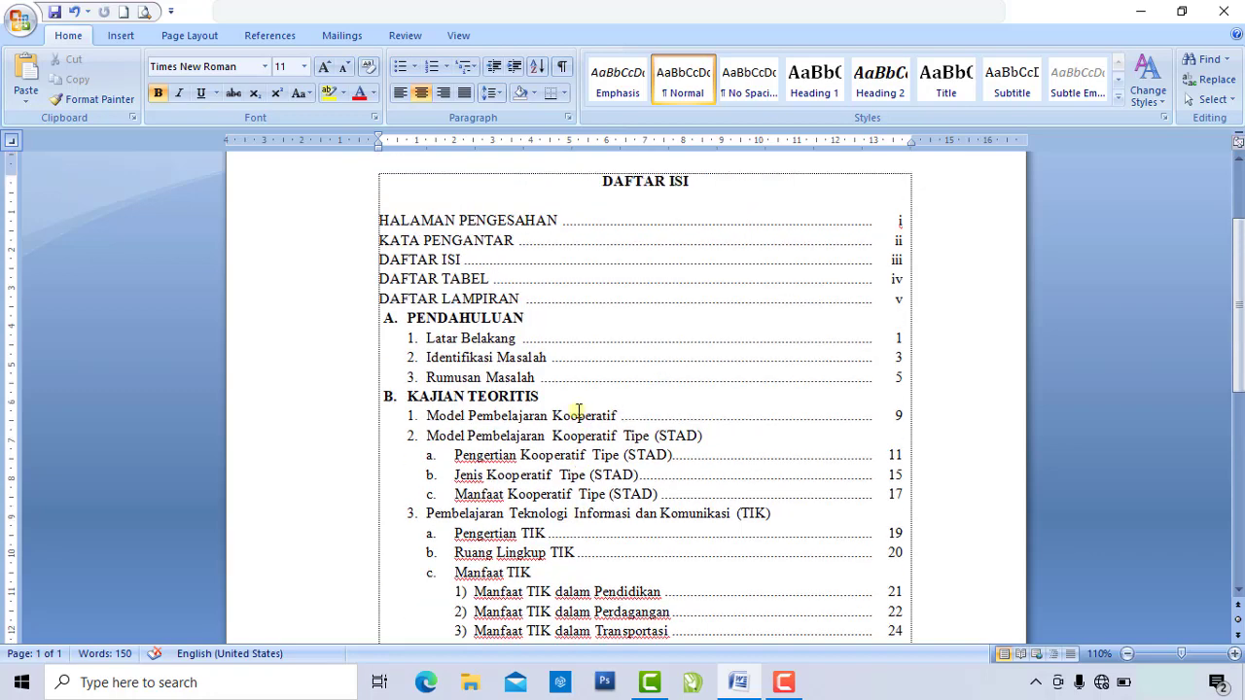
scroll(578, 410, "up", 3)
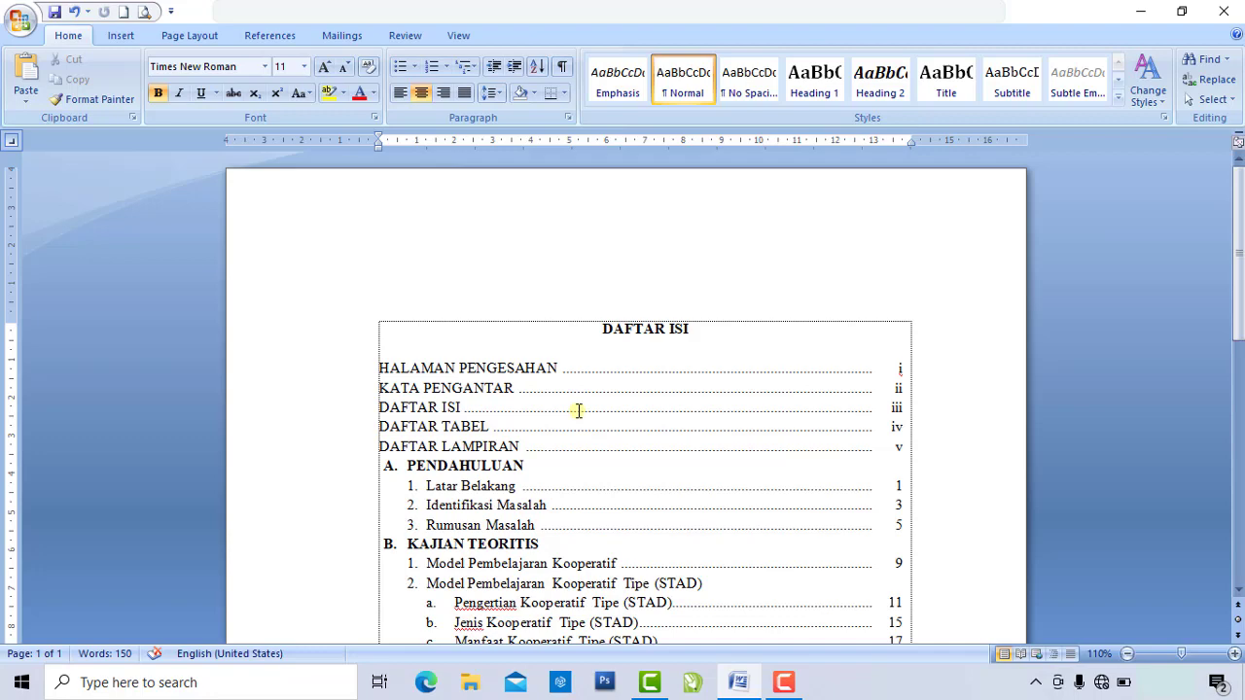
scroll(577, 411, "down", 3)
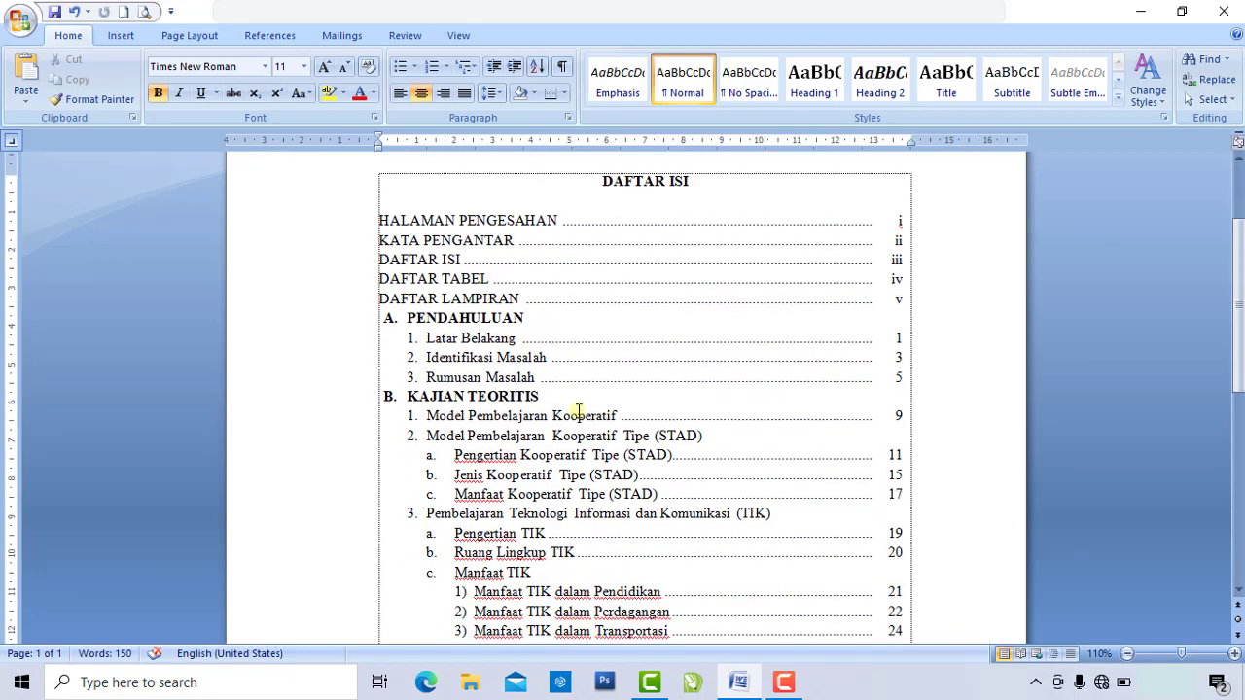
scroll(578, 410, "down", 3)
scroll(577, 410, "up", 3)
scroll(578, 411, "up", 3)
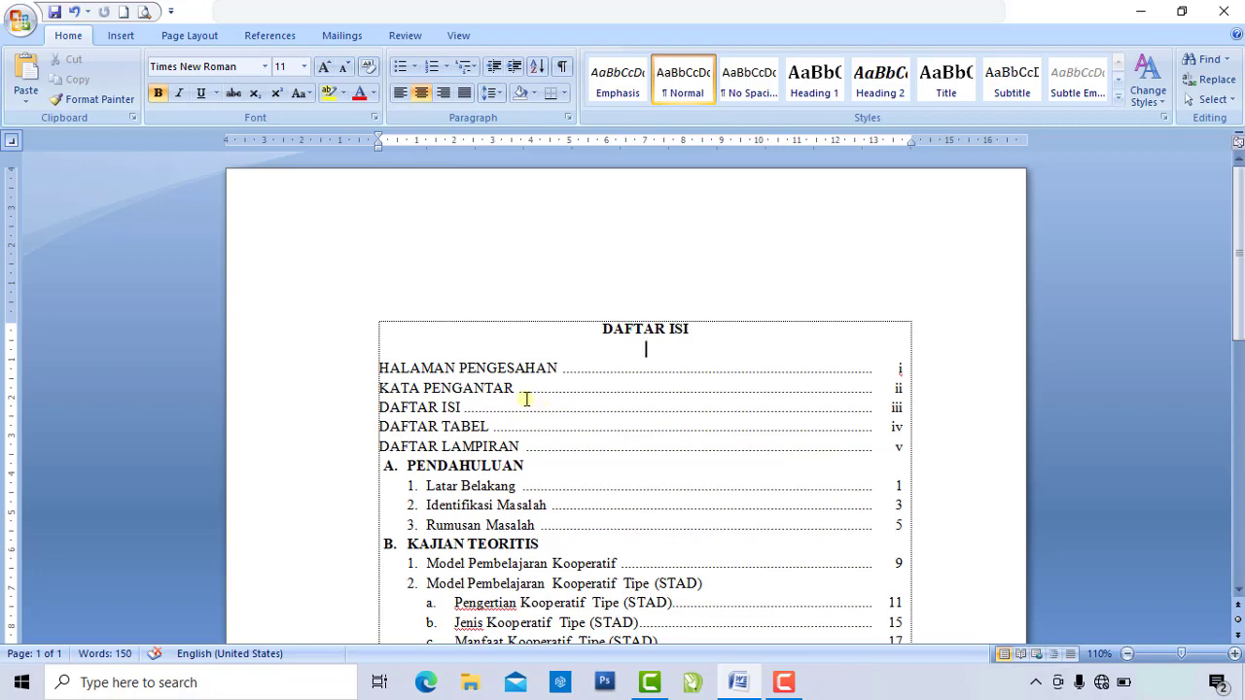
scroll(525, 399, "down", 2)
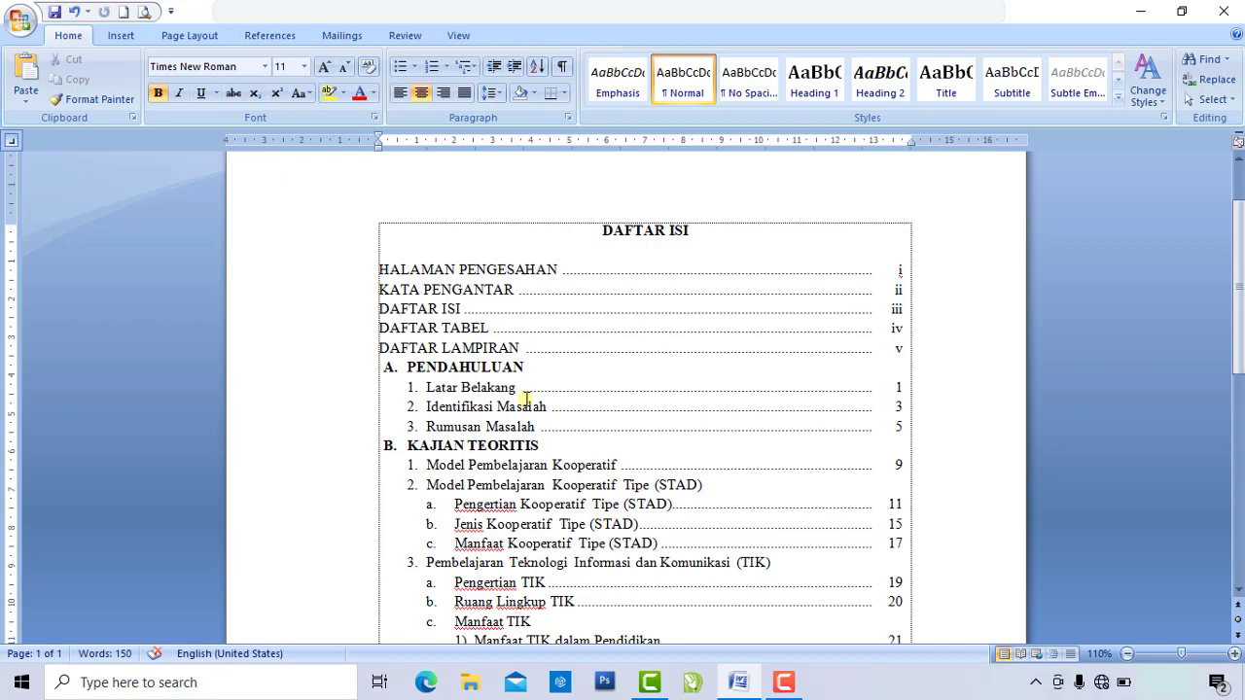
scroll(525, 398, "down", 2)
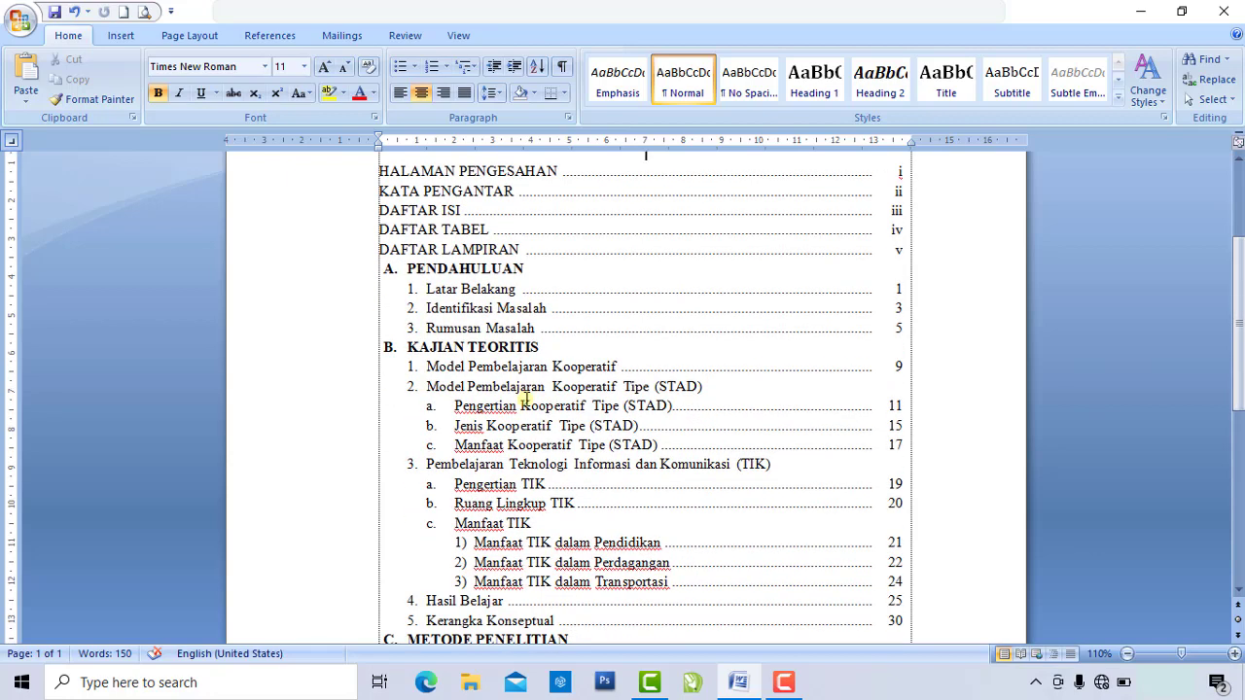
scroll(525, 399, "up", 2)
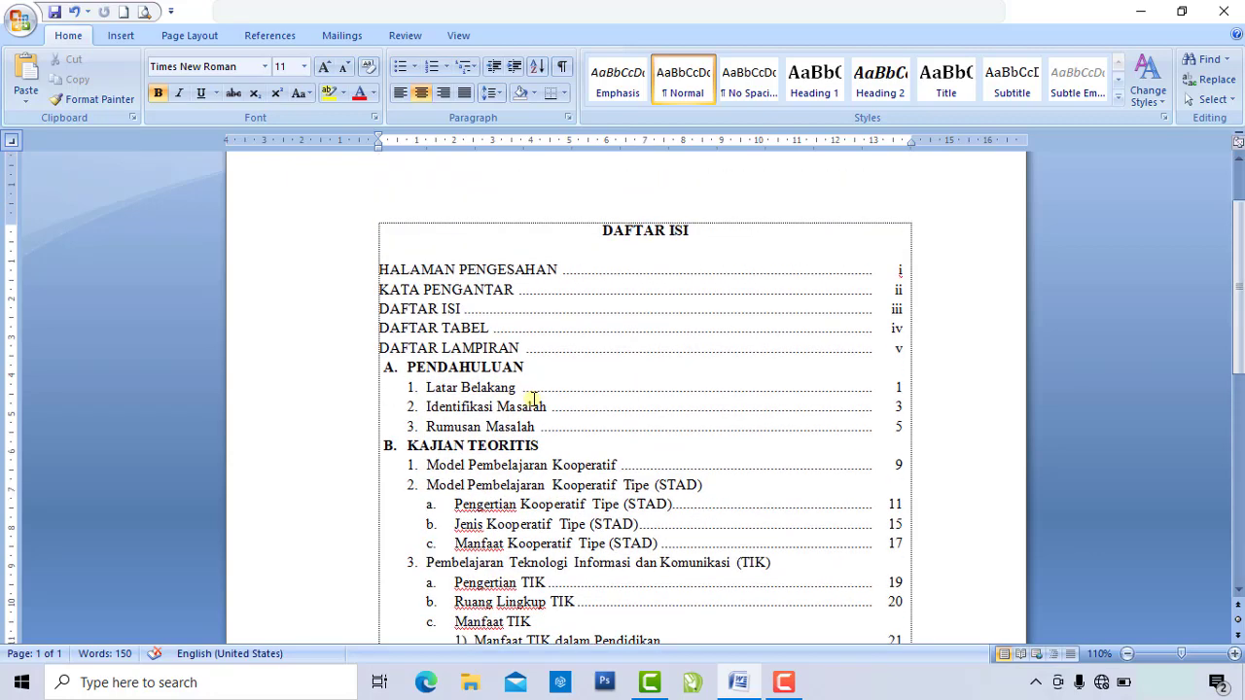
Examine the unnumbered entries HALAMAN PENGESAHAN to DAFTAR LAMPIRAN, the PENDAHULUAN heading with its numbered sub-entries, and the nested levels under KAJIAN TEORITIS.
left_click(508, 270)
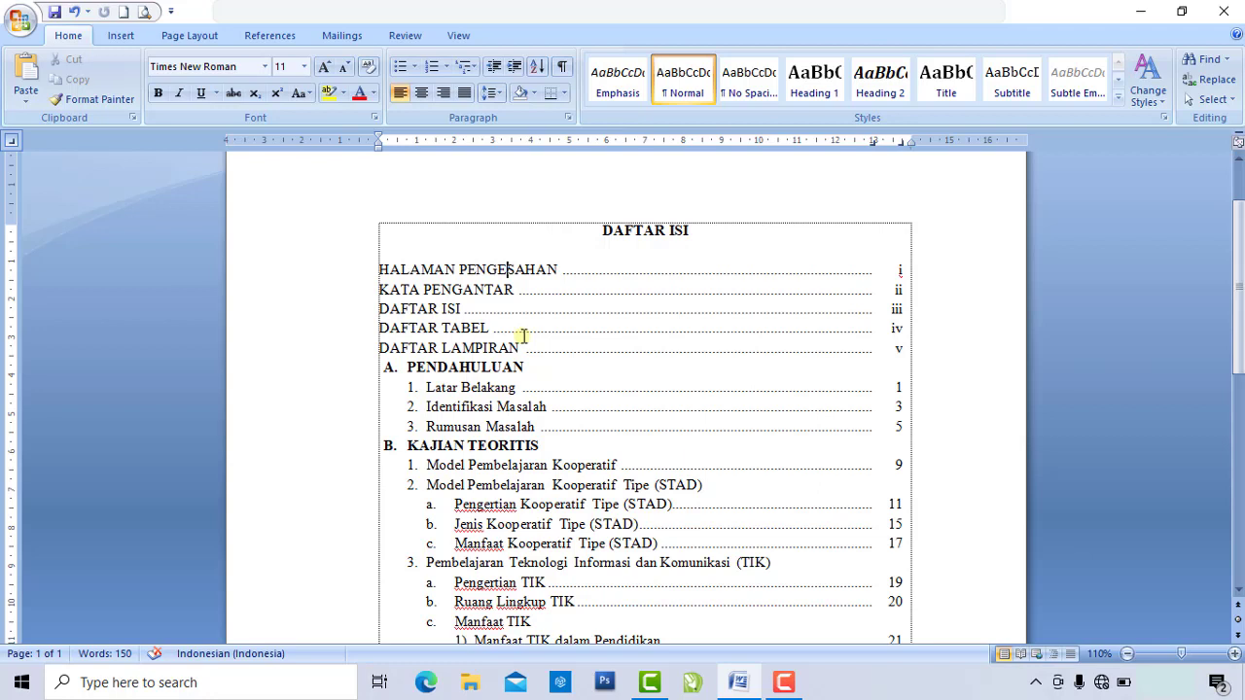
scroll(523, 336, "down", 1)
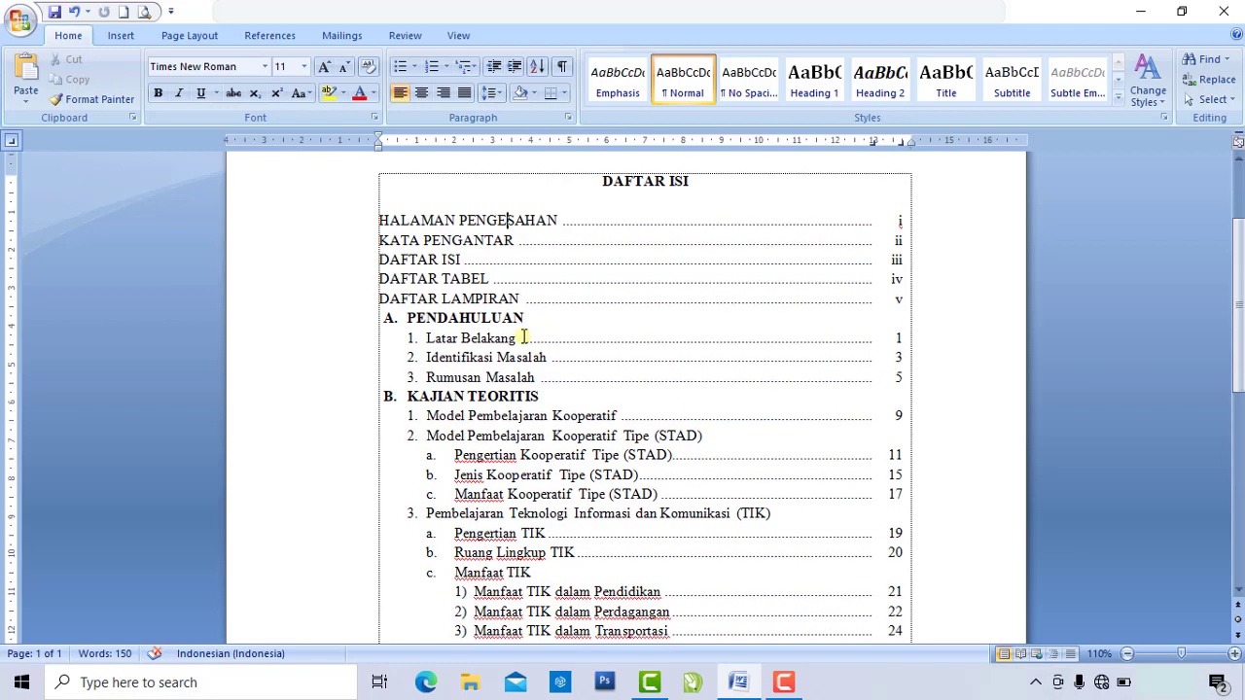
scroll(524, 338, "up", 1)
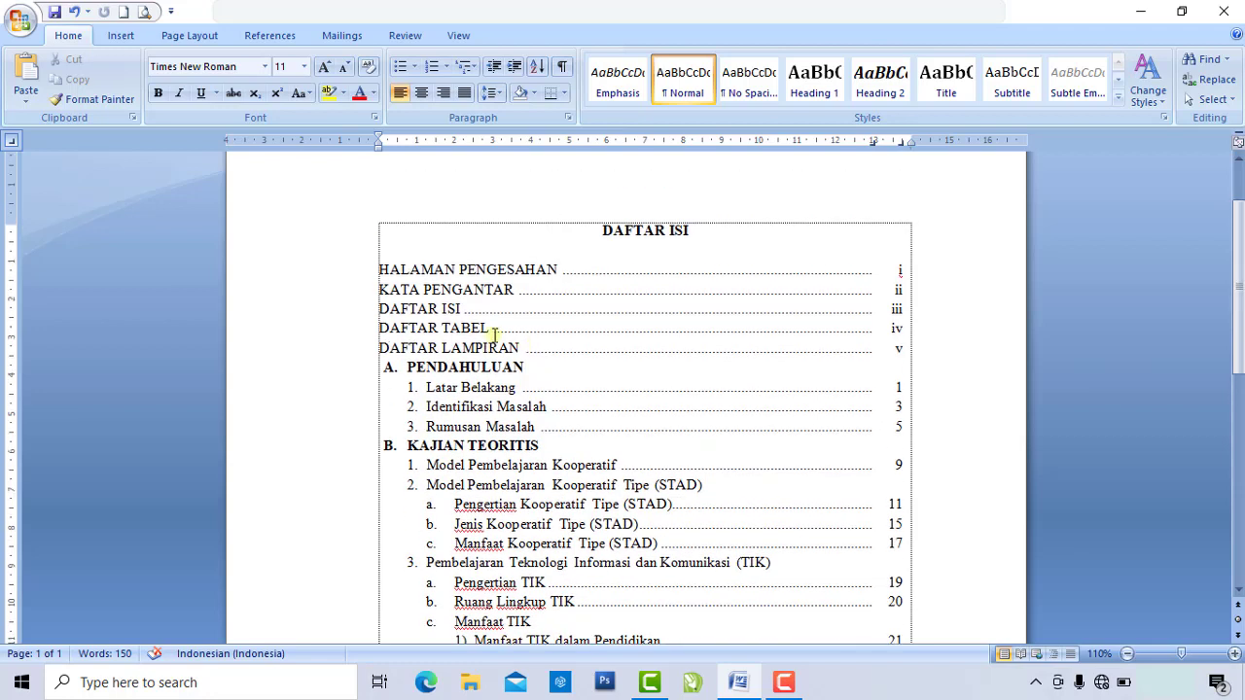
left_click(444, 271)
left_click(473, 347)
scroll(531, 344, "down", 1)
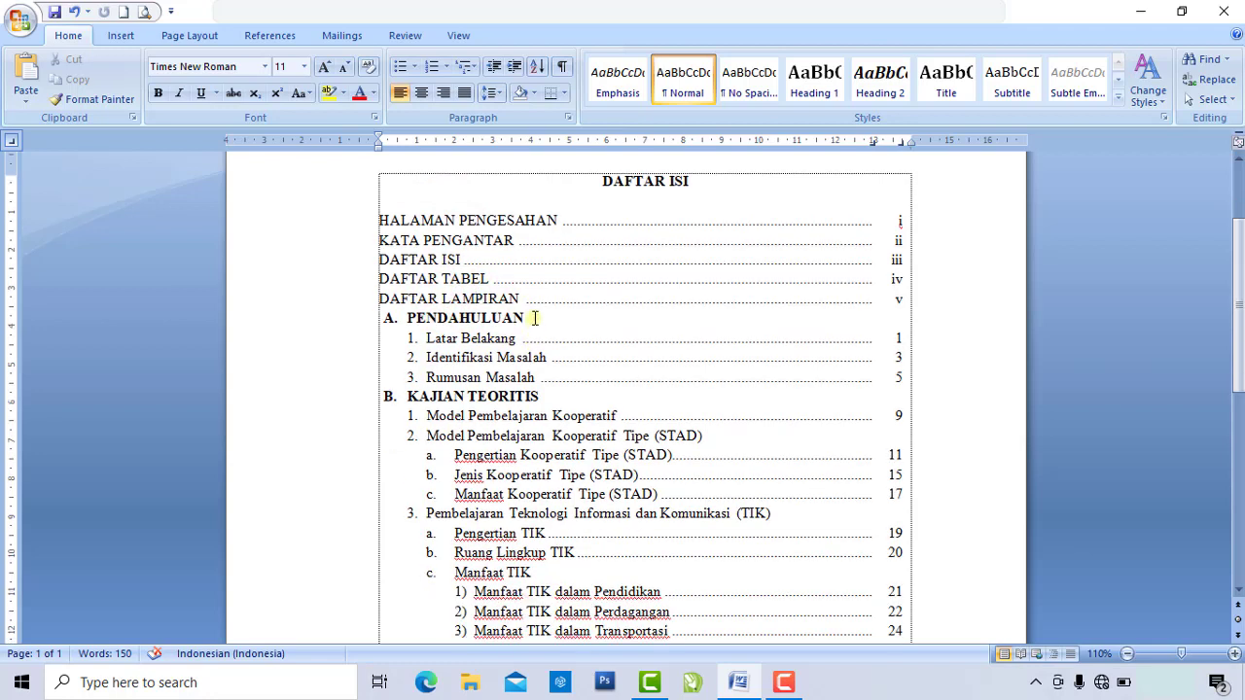
left_click(533, 318)
left_click(487, 336)
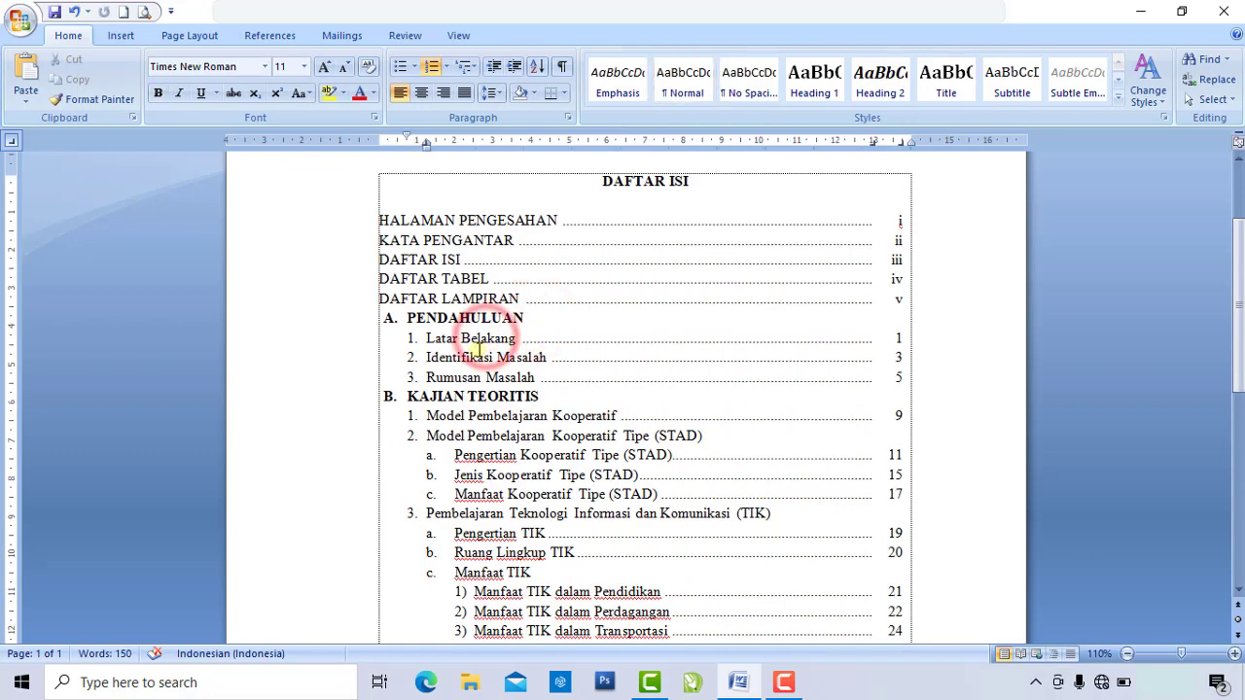
scroll(466, 522, "up", 3)
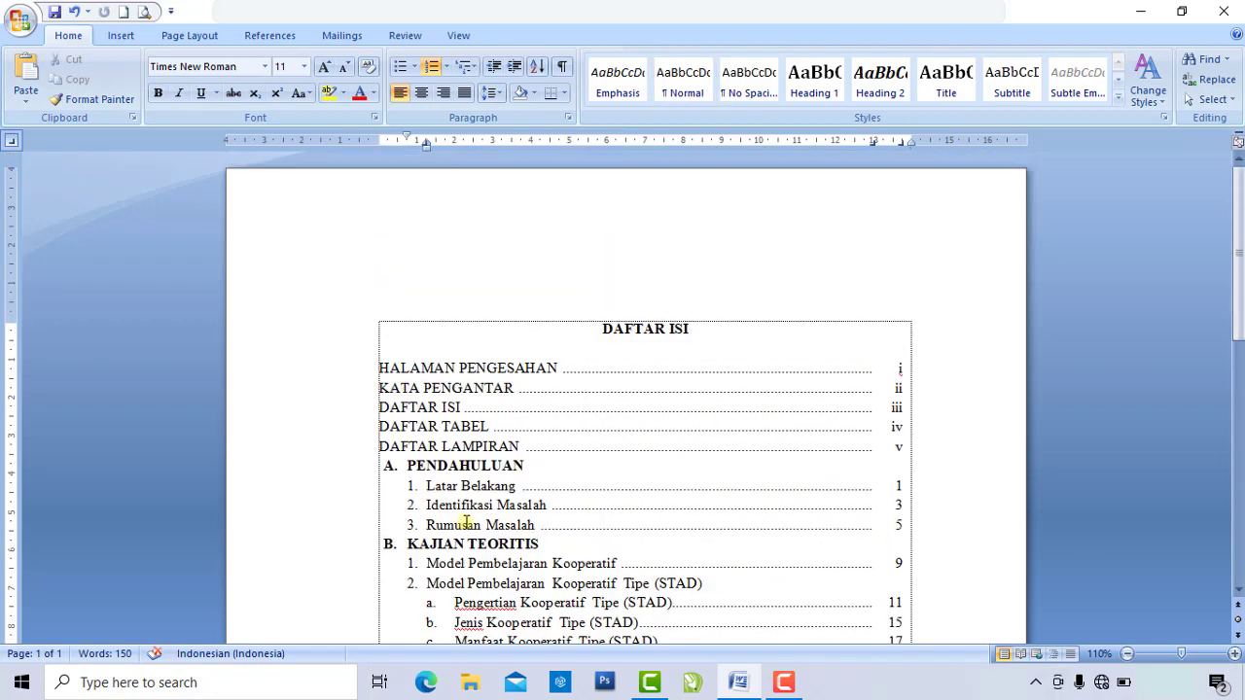
scroll(466, 523, "down", 3)
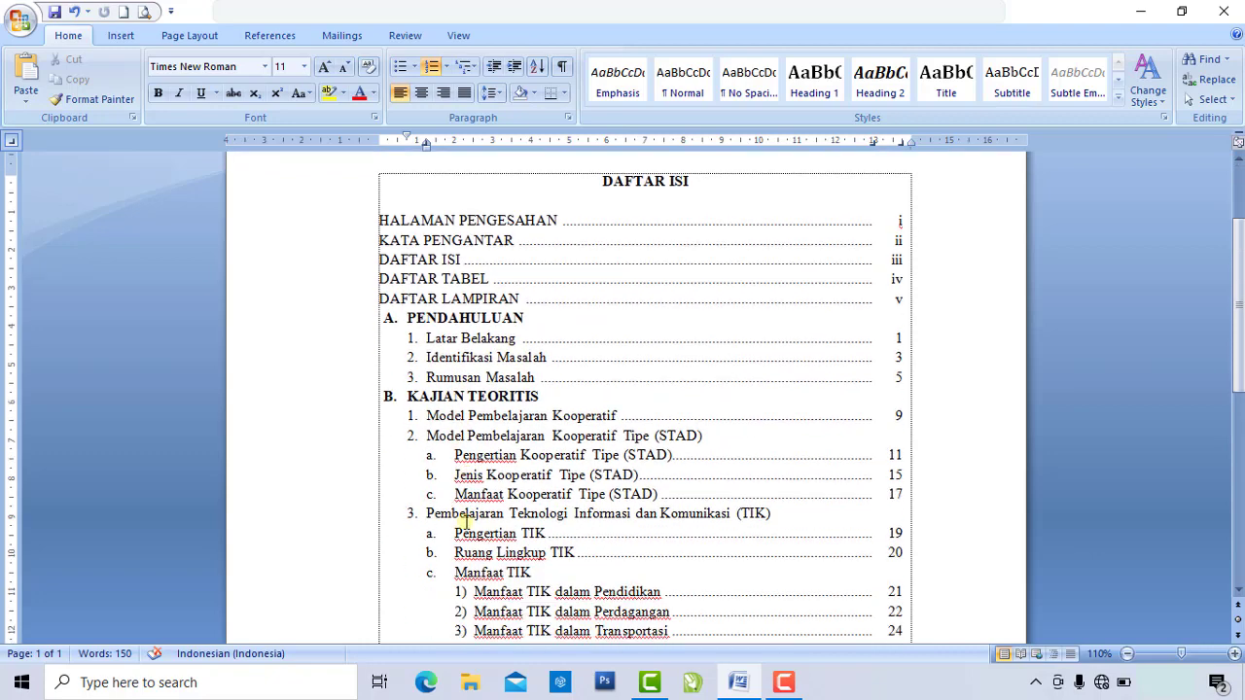
scroll(465, 522, "down", 3)
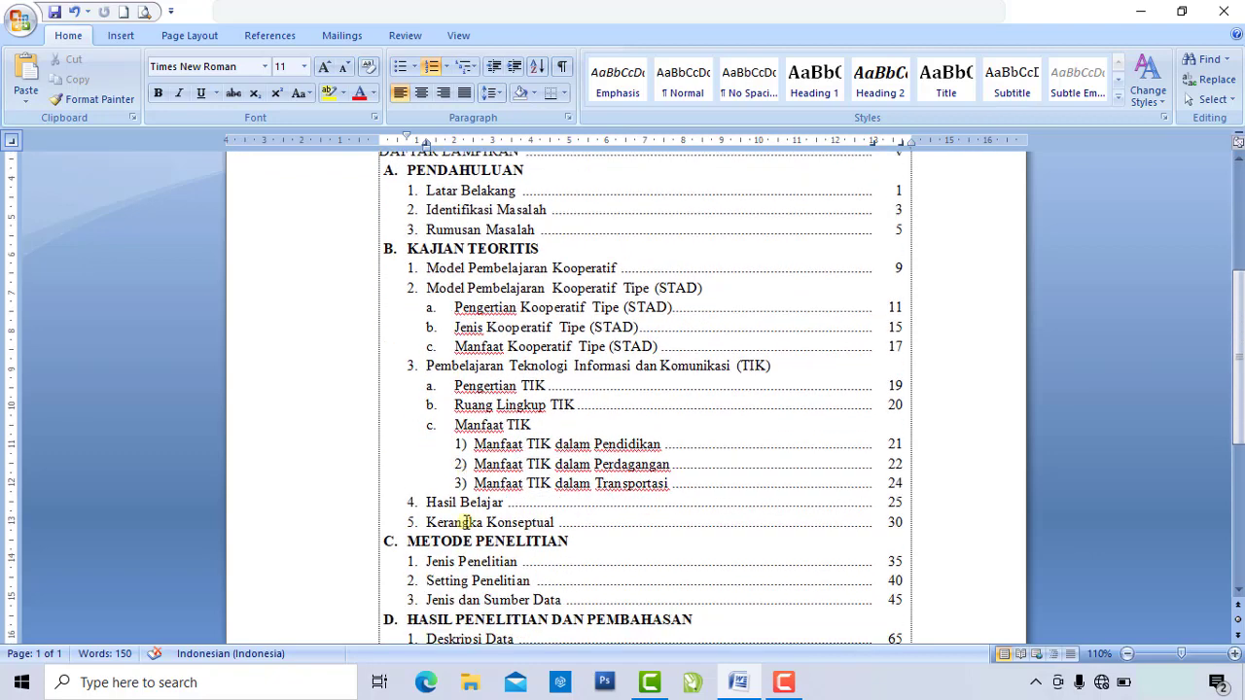
Examine the nested entries under KAJIAN TEORITIS and the dot leaders of the DAFTAR TABEL and KATA PENGANTAR lines.
scroll(466, 522, "up", 2)
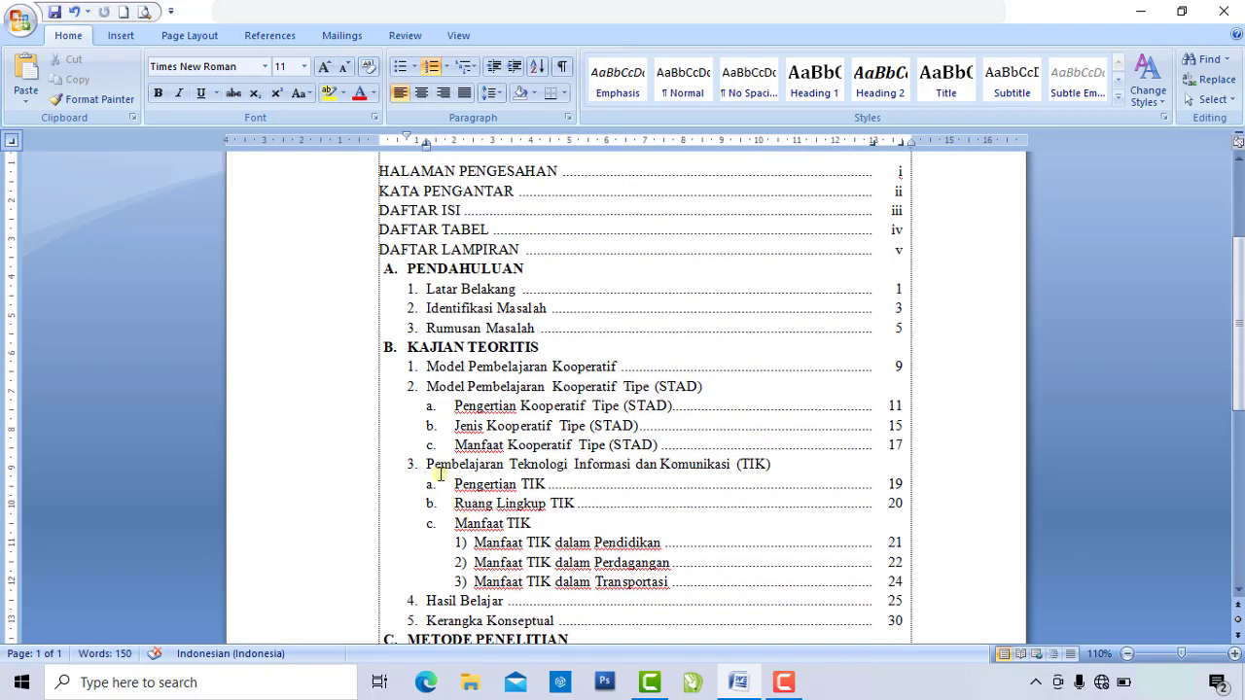
left_click(449, 434)
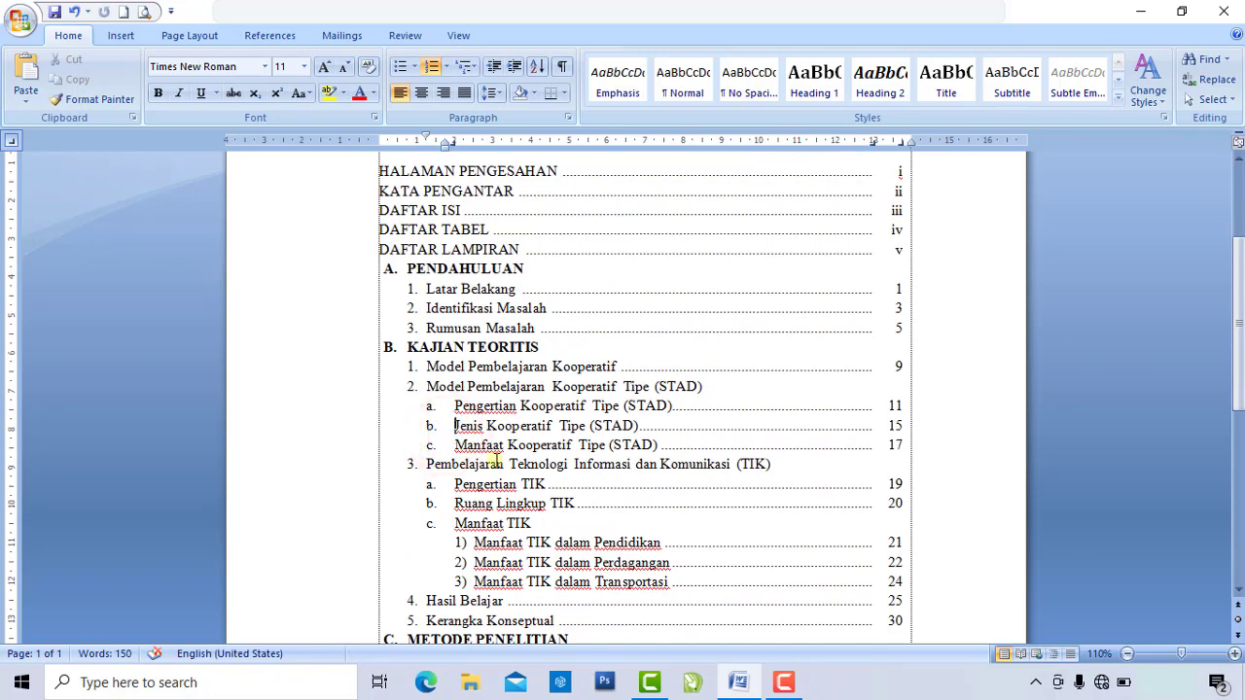
scroll(496, 464, "up", 2)
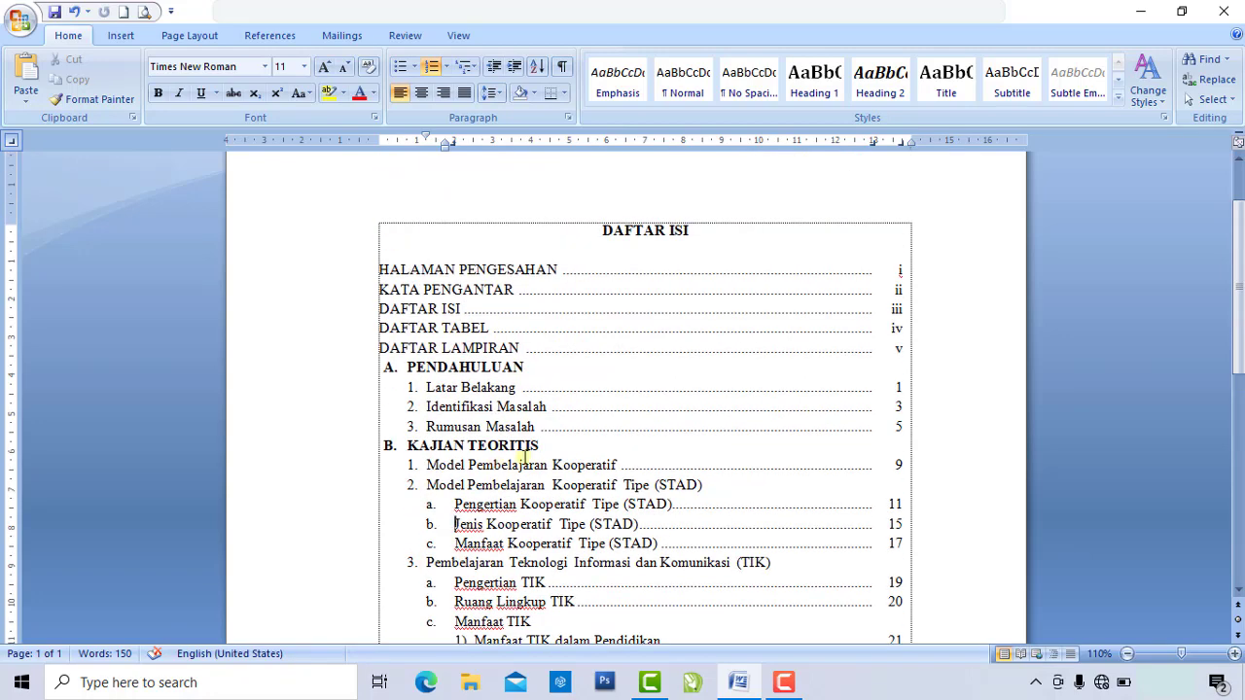
left_click(613, 336)
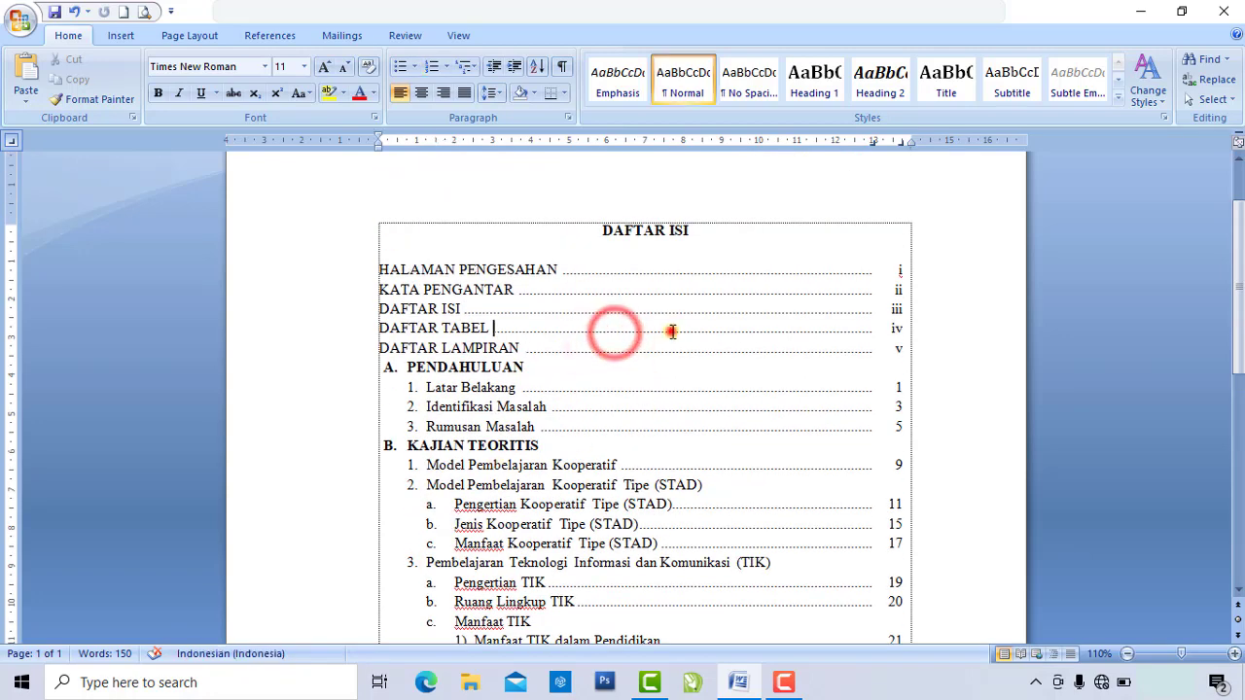
left_click(691, 293)
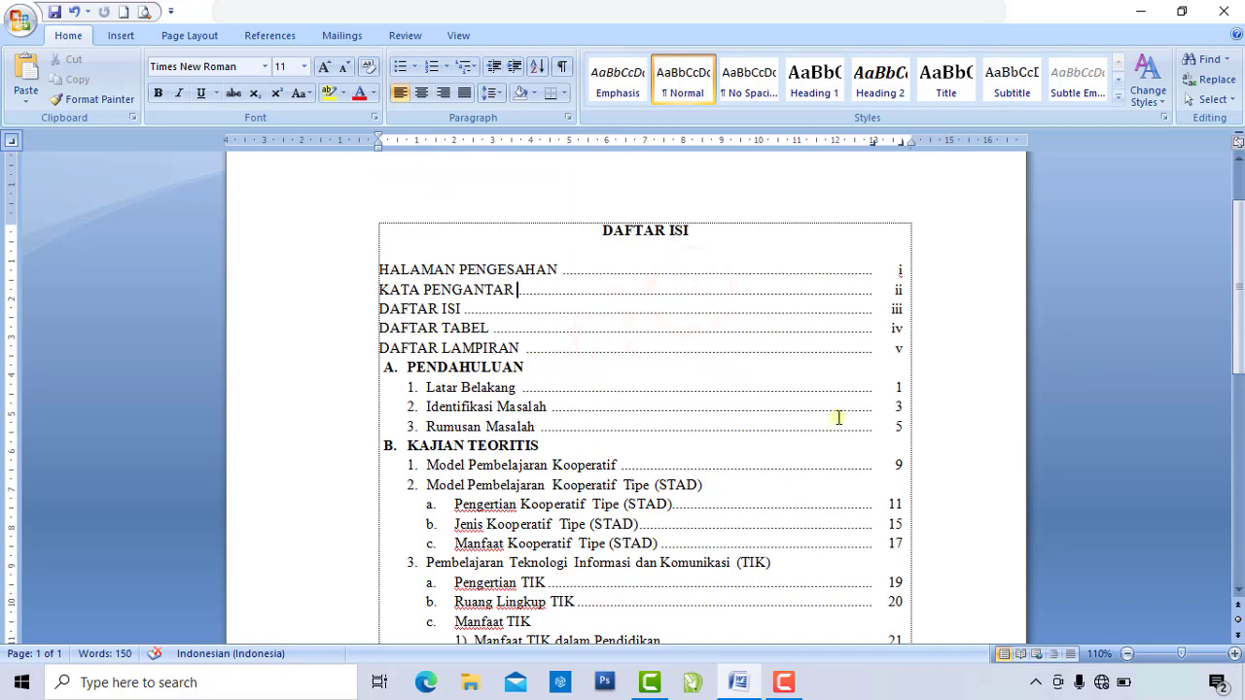
Examine where the dot leaders end and how the page numbers align, from Rumusan Masalah down to Jenis dan Sumber Data.
left_click(868, 438)
left_click(870, 465)
scroll(875, 457, "down", 2)
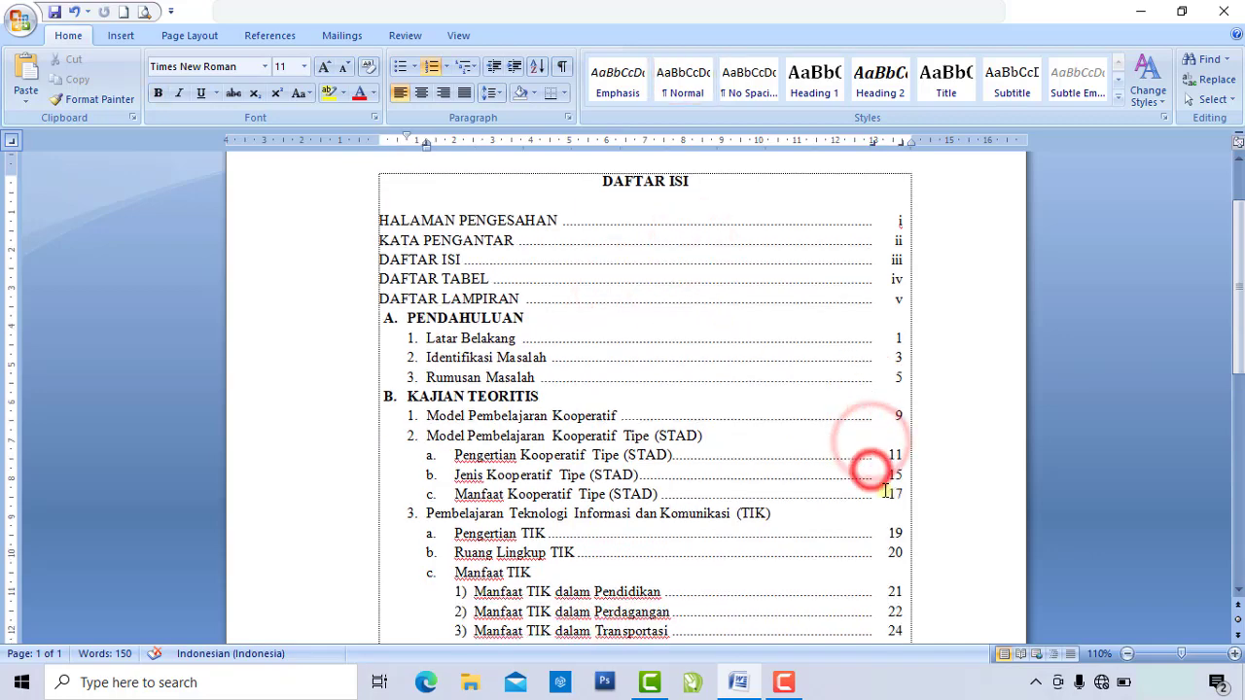
left_click(875, 445)
scroll(878, 486, "down", 2)
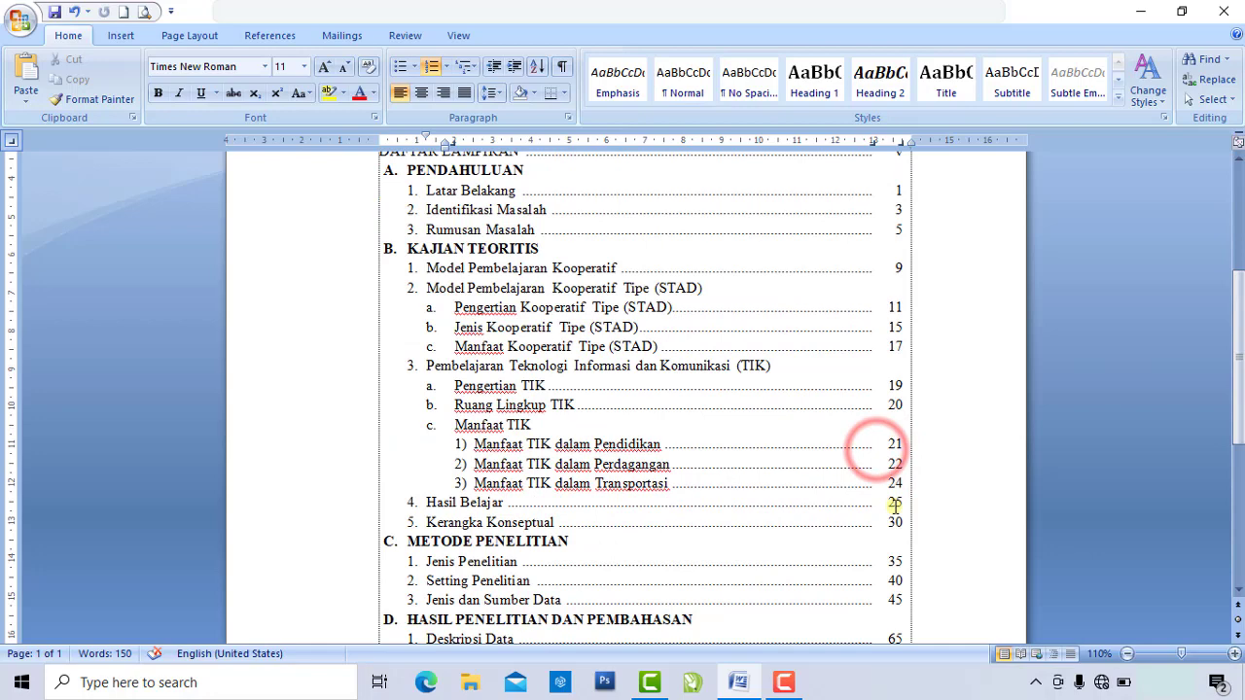
left_click(874, 463)
scroll(878, 483, "down", 1)
left_click(874, 472)
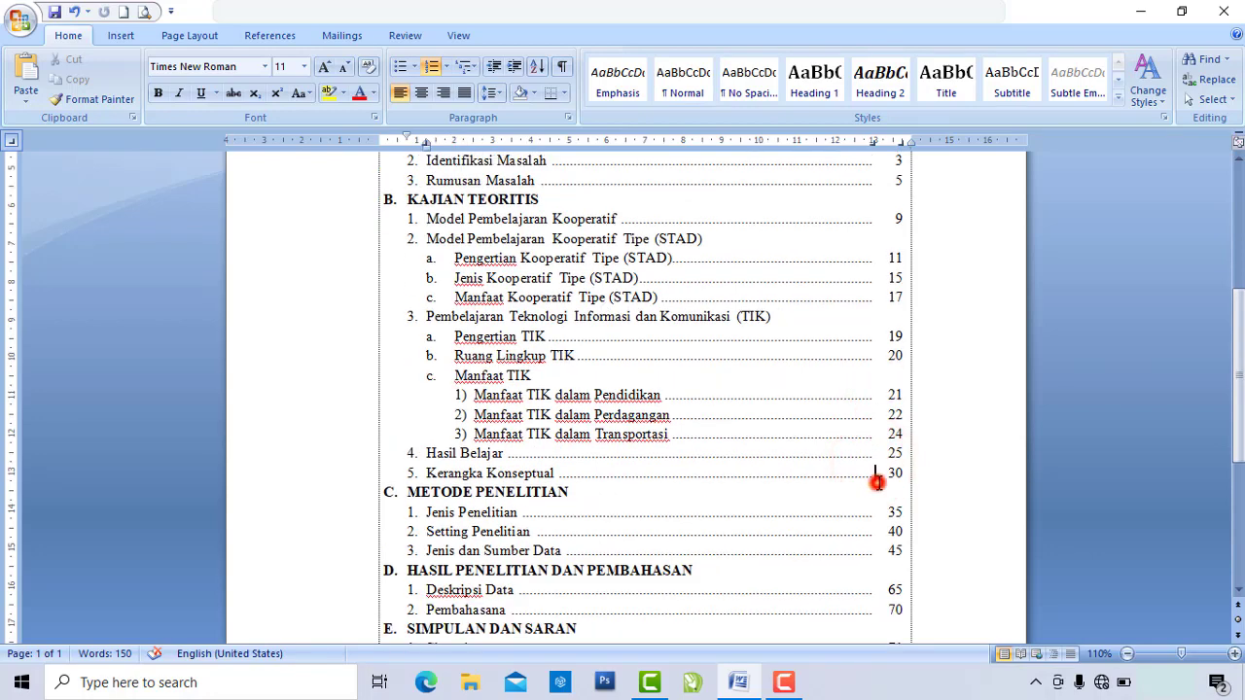
scroll(874, 506, "down", 2)
left_click(883, 453)
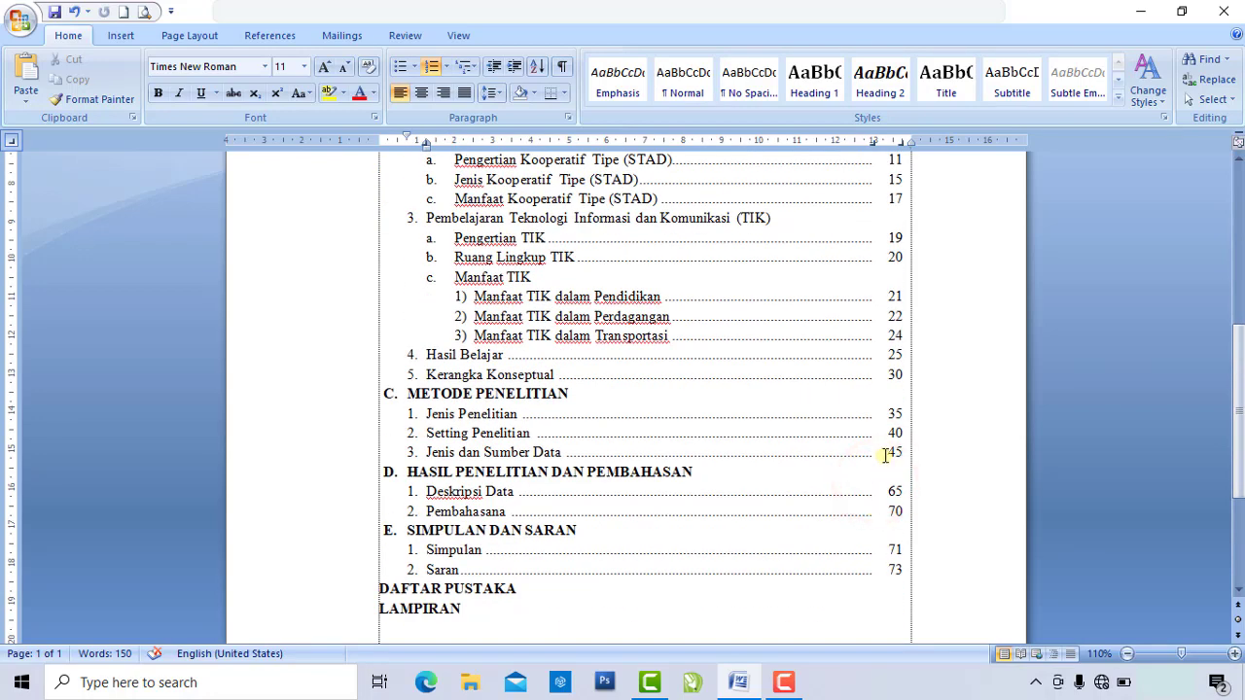
scroll(865, 454, "up", 2)
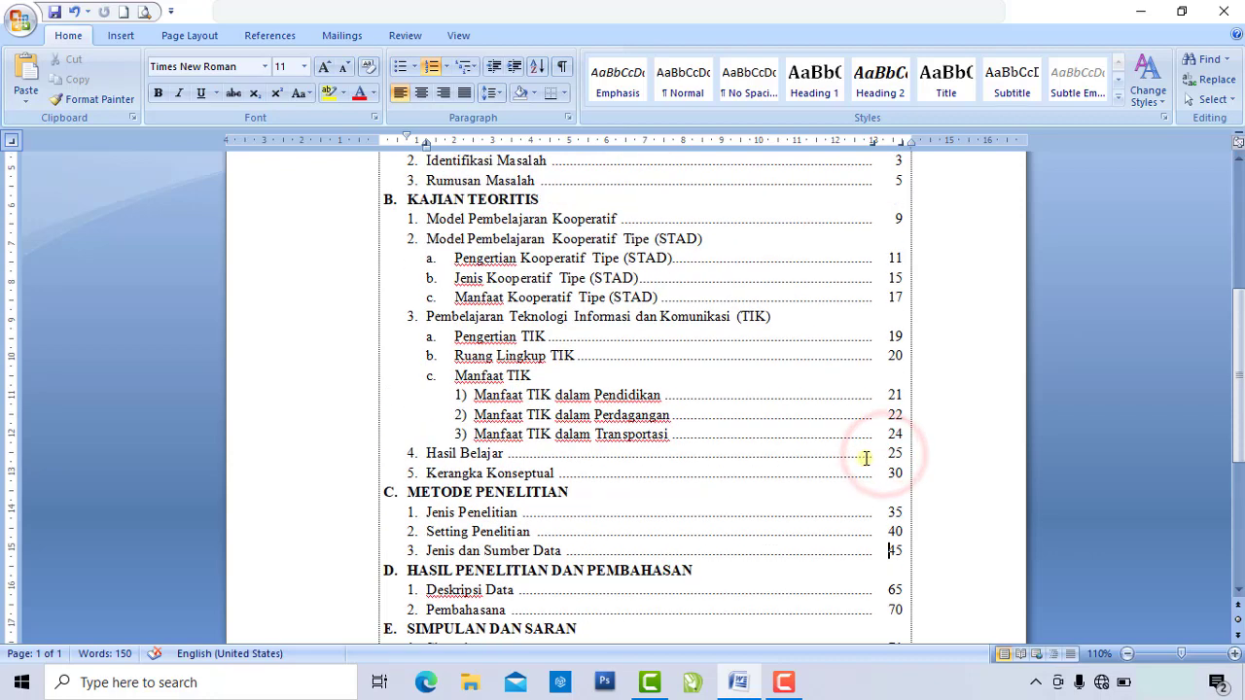
left_click(822, 437)
scroll(821, 437, "up", 2)
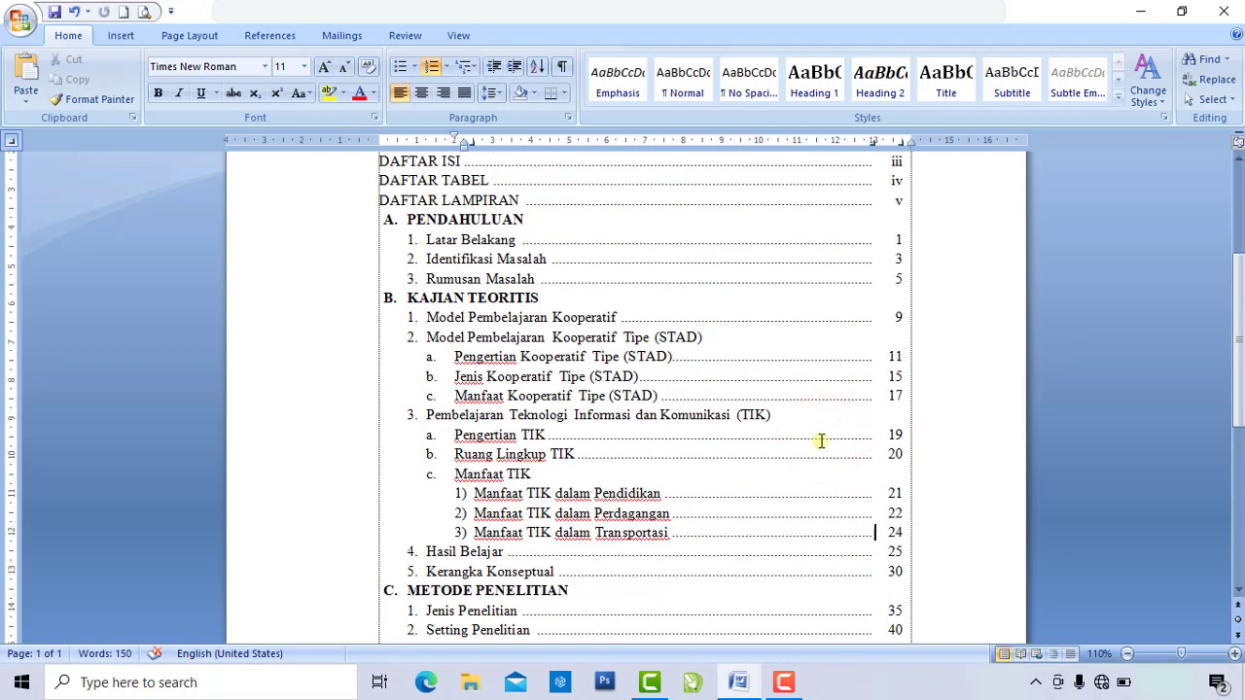
Review the sample from the centred DAFTAR ISI title through the front-matter lines down to the SIMPULAN DAN SARAN section.
scroll(822, 440, "up", 5)
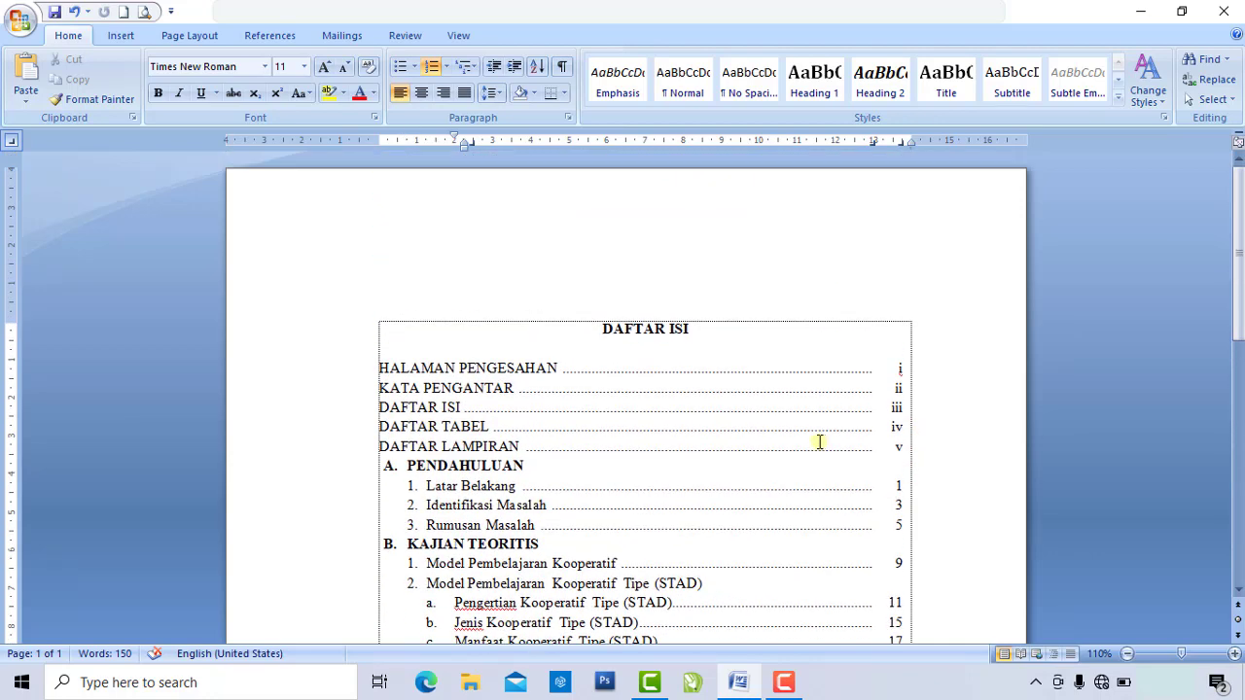
left_click(717, 330)
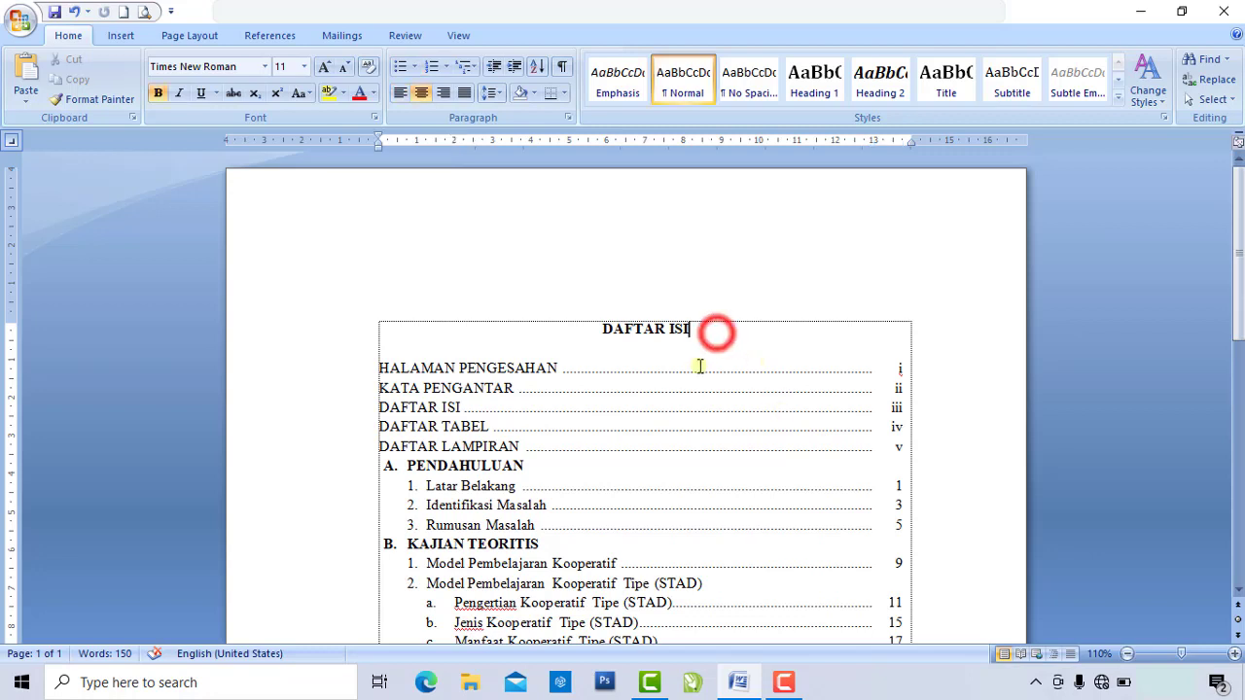
left_click(661, 407)
scroll(666, 447, "down", 1)
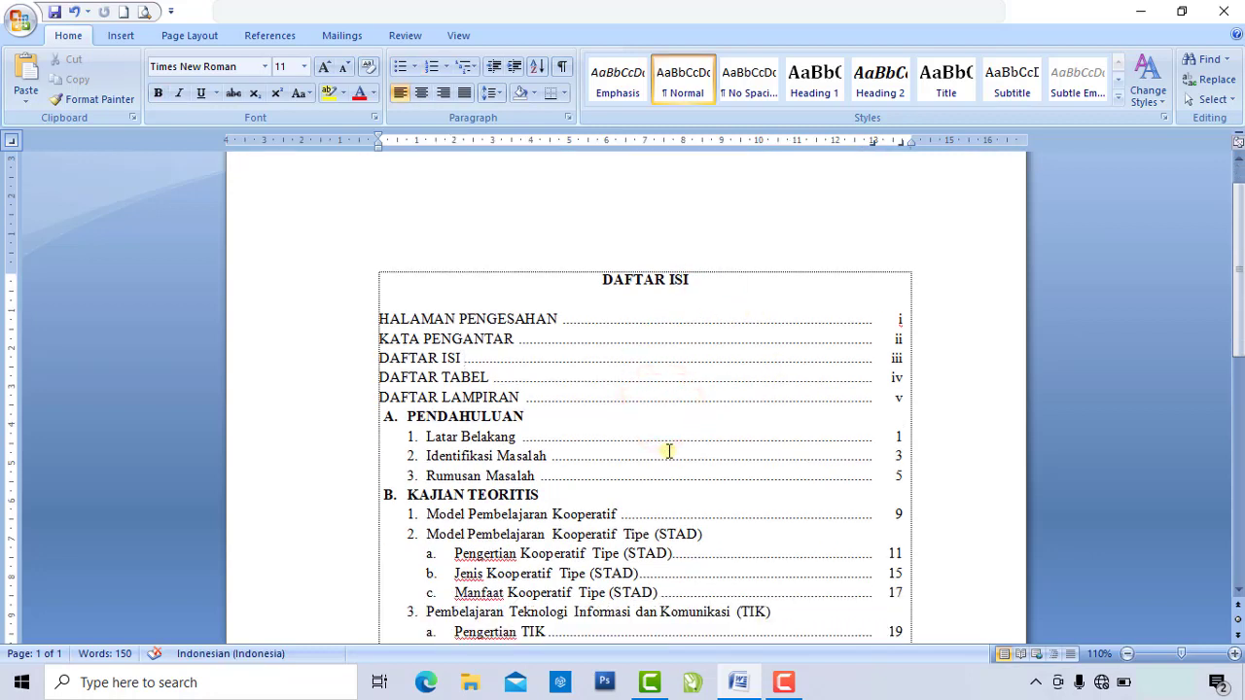
scroll(669, 452, "down", 1)
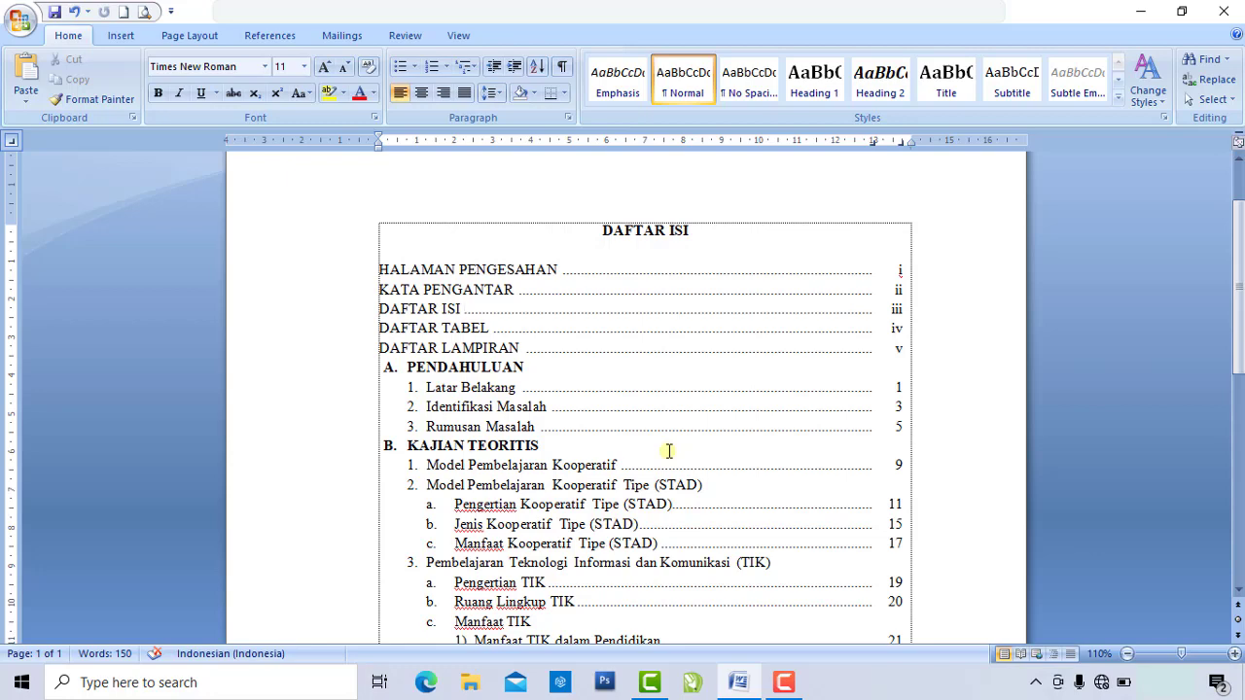
scroll(669, 451, "down", 2)
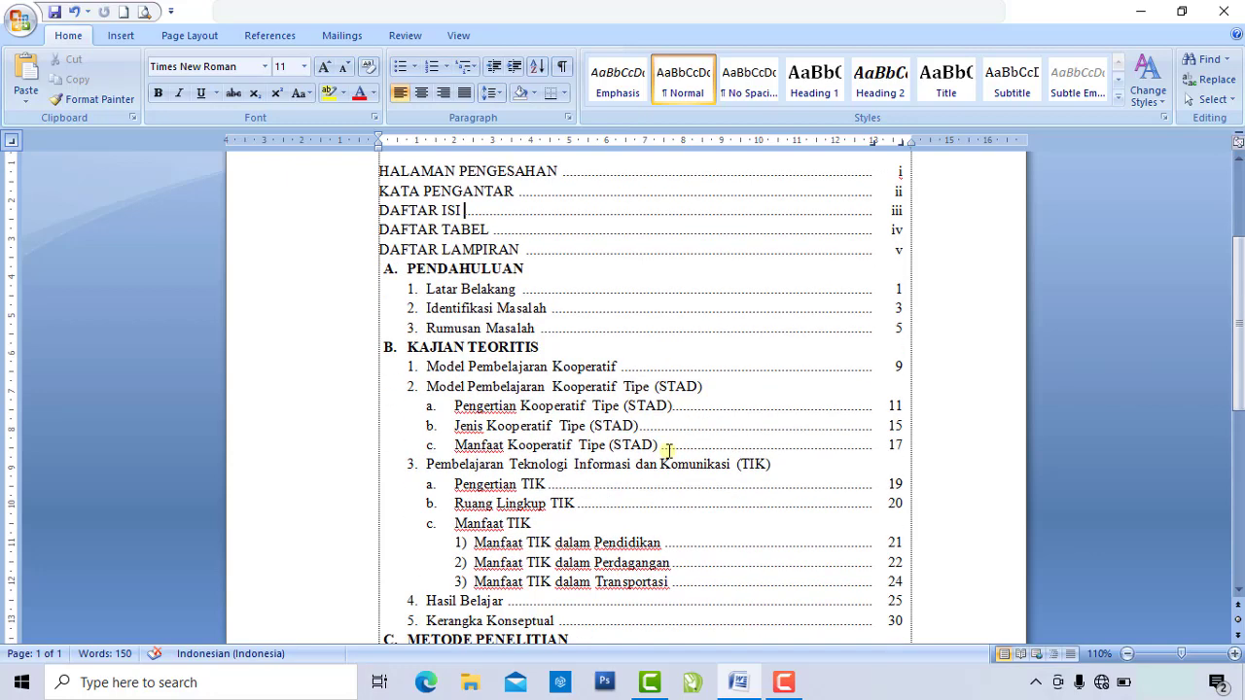
scroll(669, 451, "up", 2)
scroll(669, 451, "down", 2)
scroll(669, 451, "down", 3)
scroll(669, 451, "up", 5)
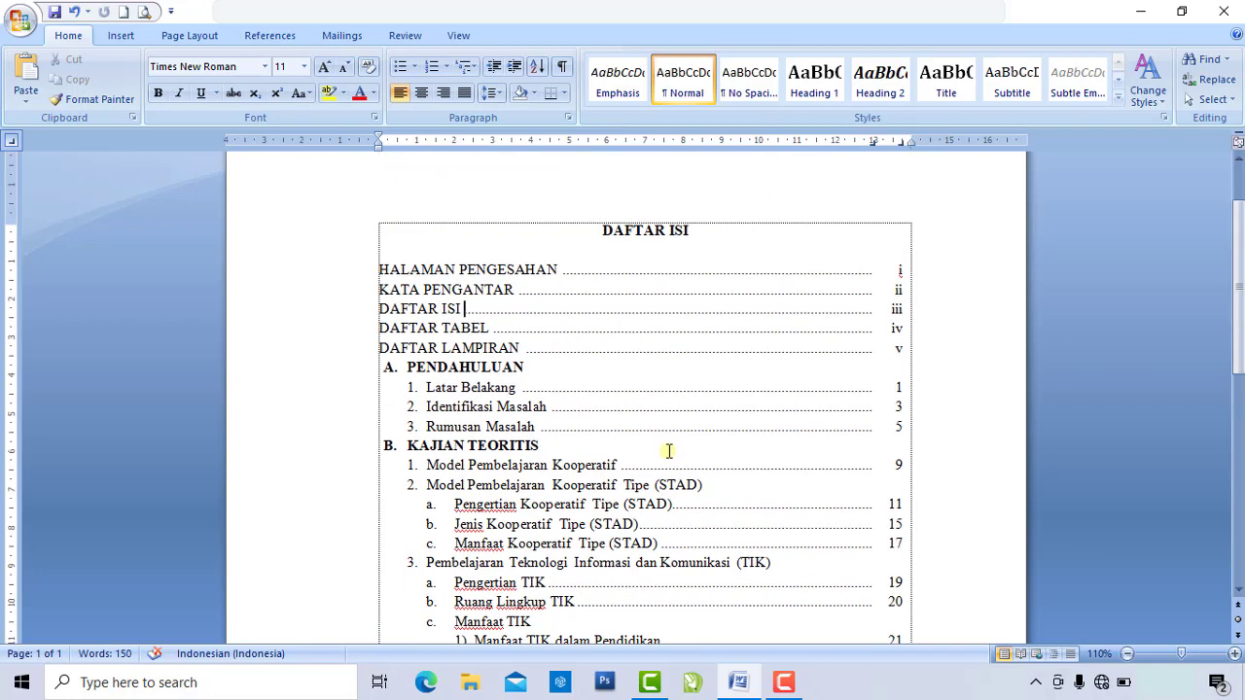
scroll(669, 451, "down", 6)
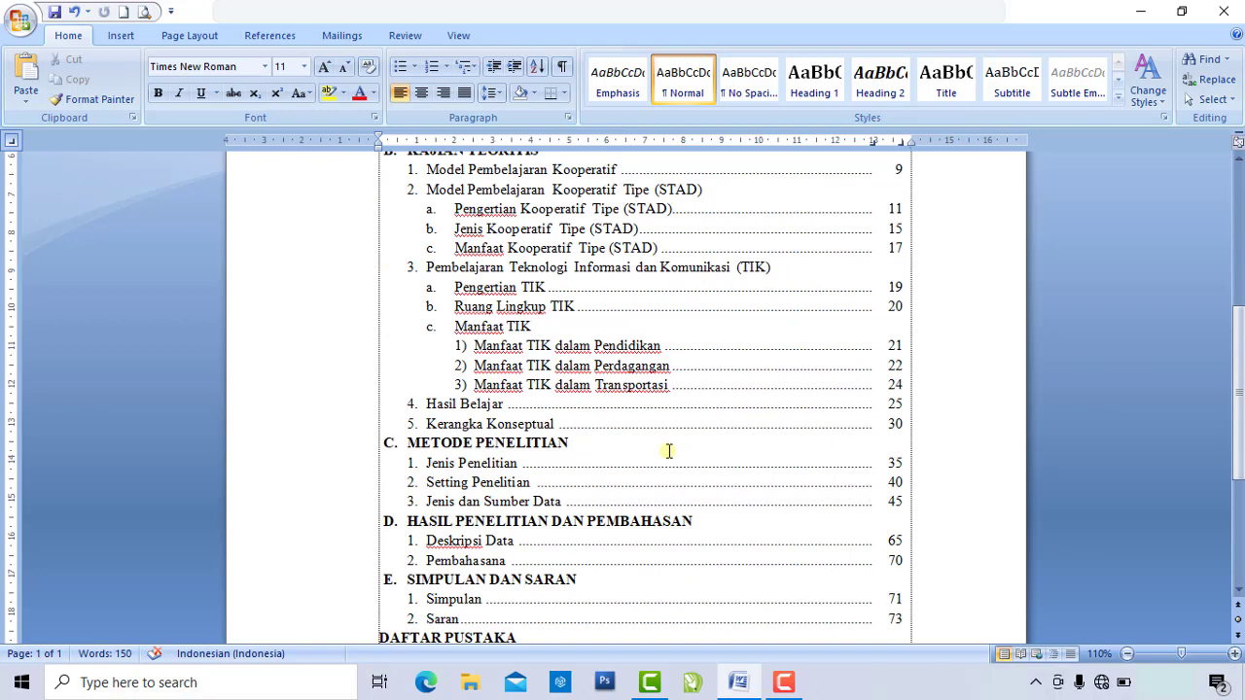
scroll(669, 451, "up", 6)
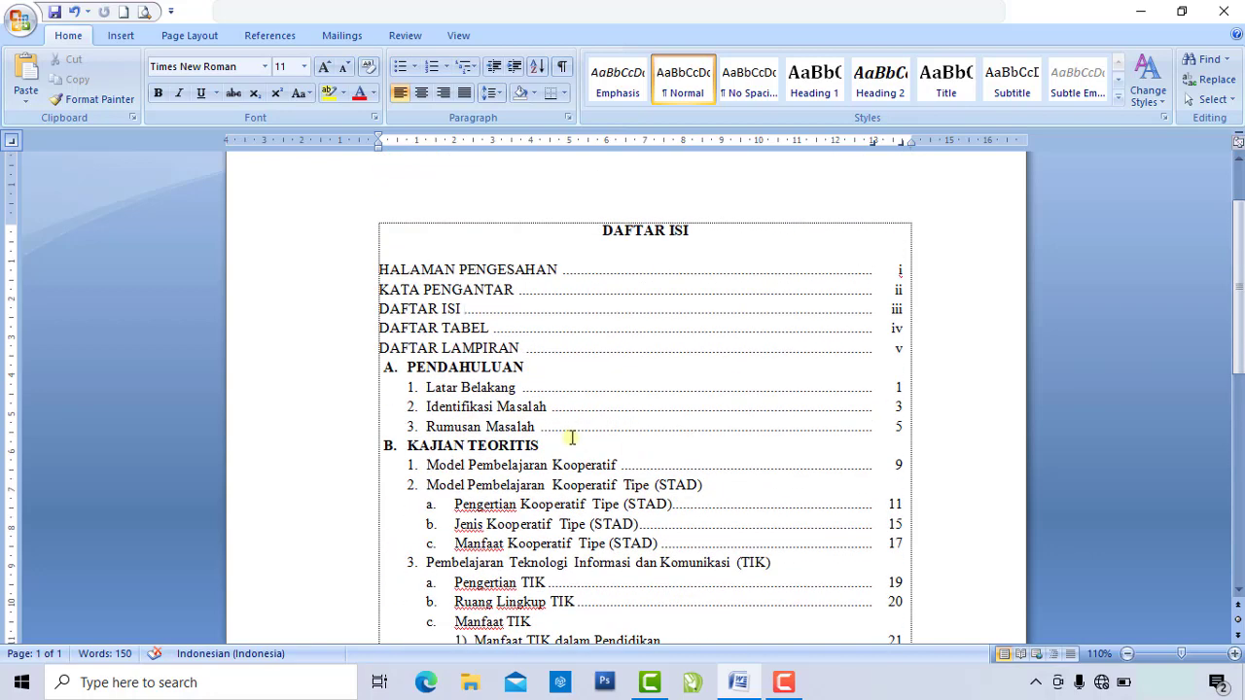
Examine the numbering levels and indents from Latar Belakang under PENDAHULUAN down to the HASIL PENELITIAN DAN PEMBAHASAN section.
left_click(571, 388)
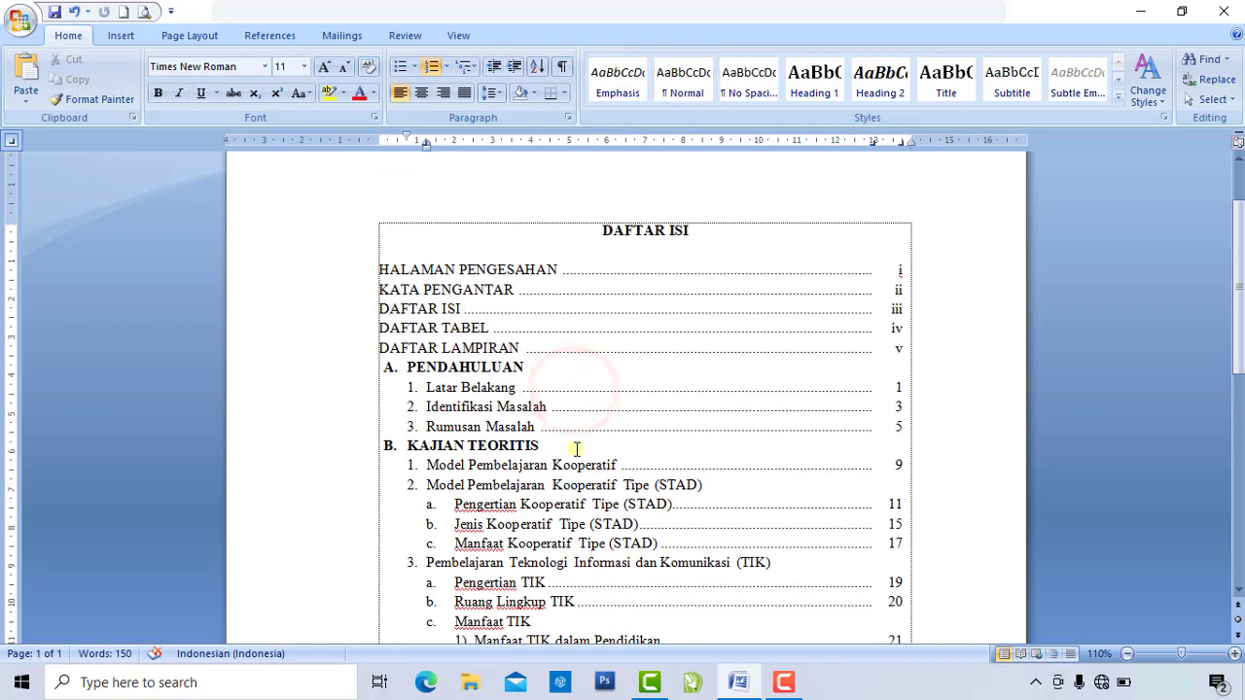
scroll(577, 448, "down", 3)
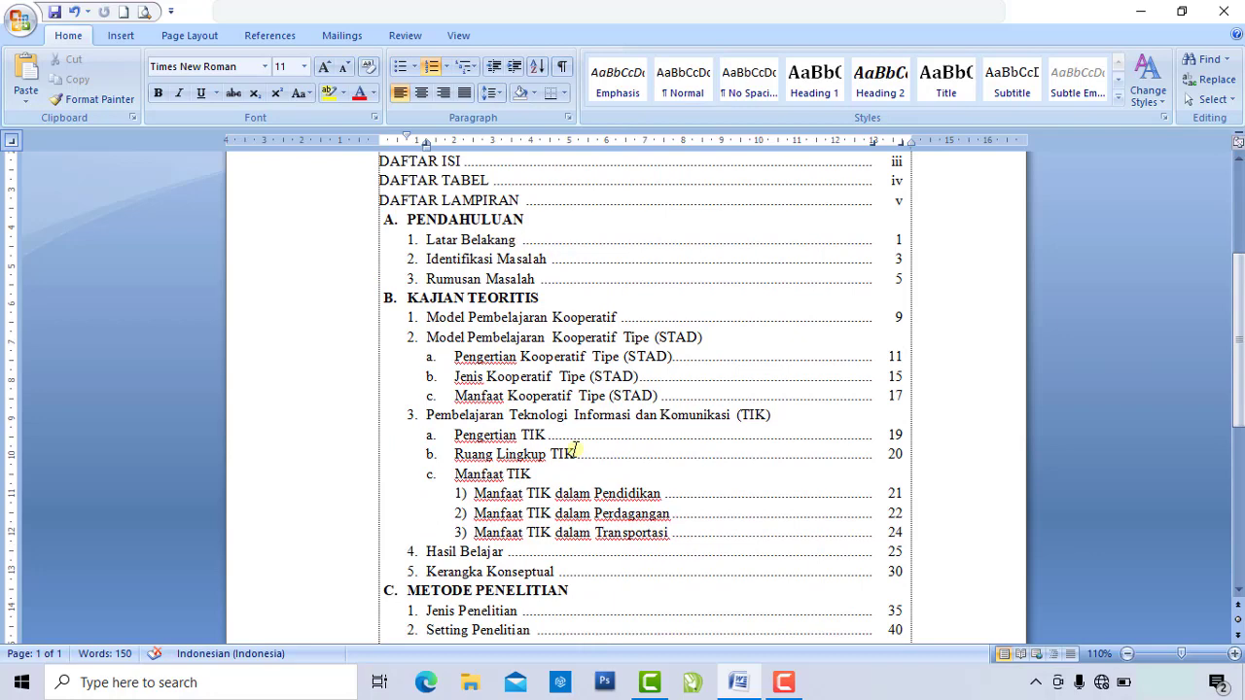
scroll(576, 449, "down", 2)
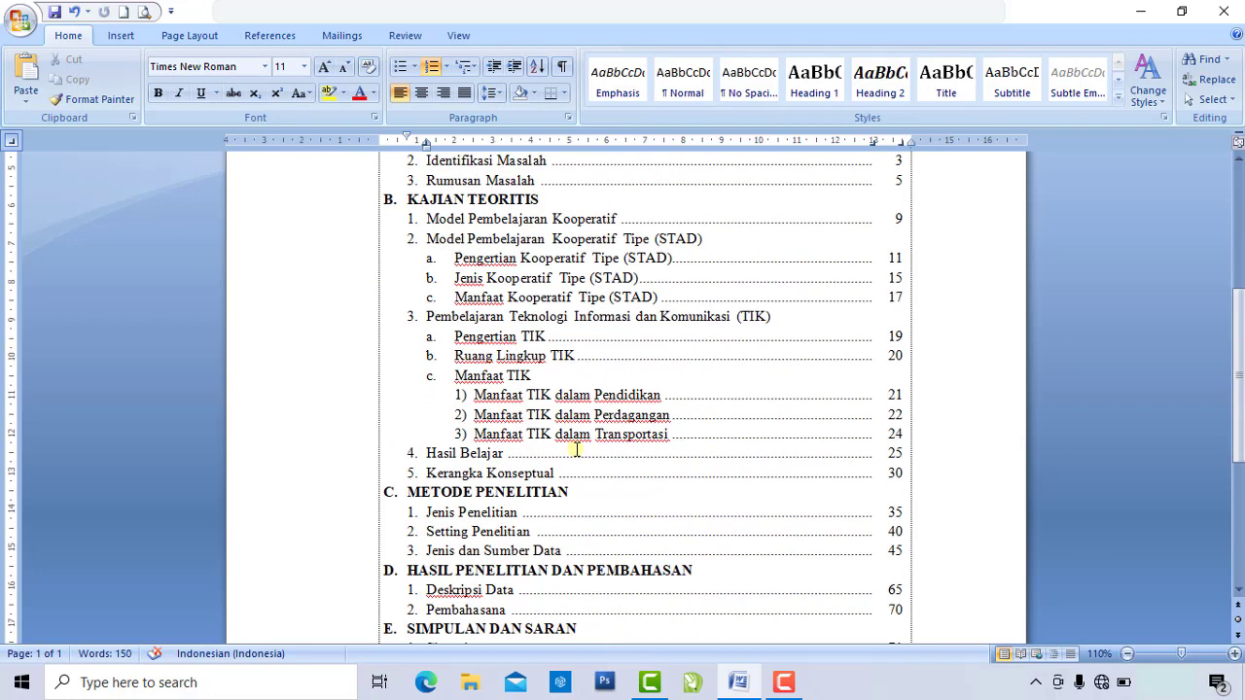
scroll(575, 448, "up", 2)
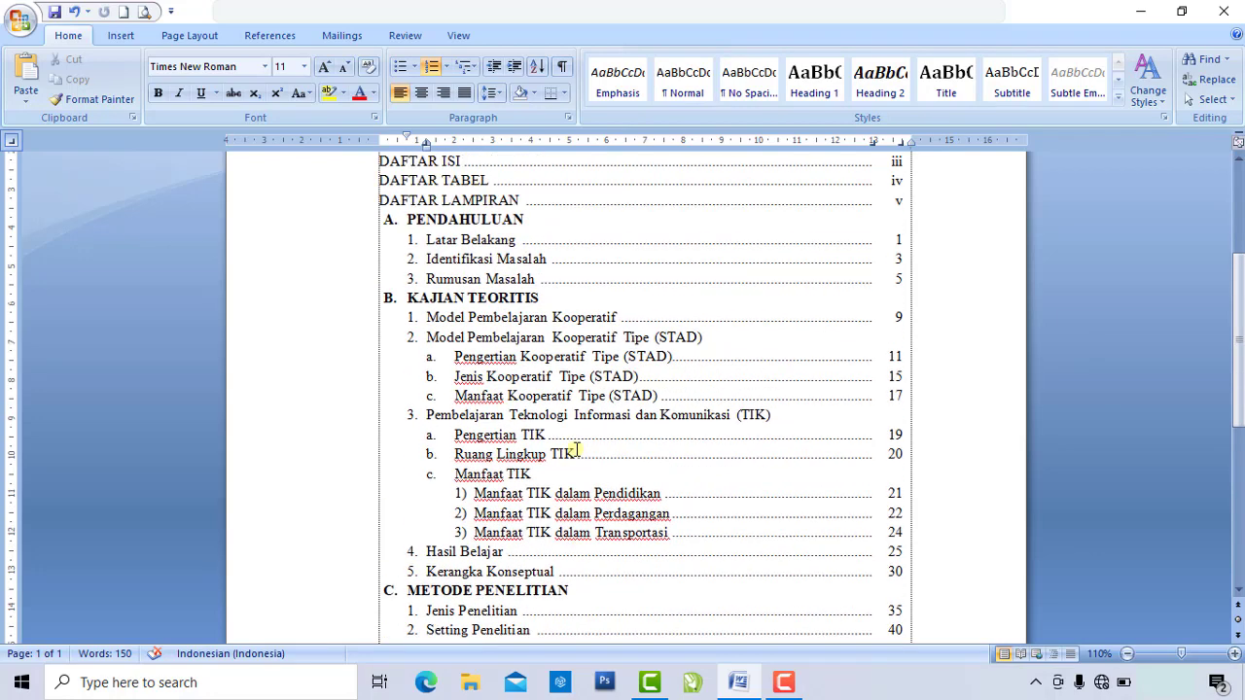
scroll(577, 449, "up", 3)
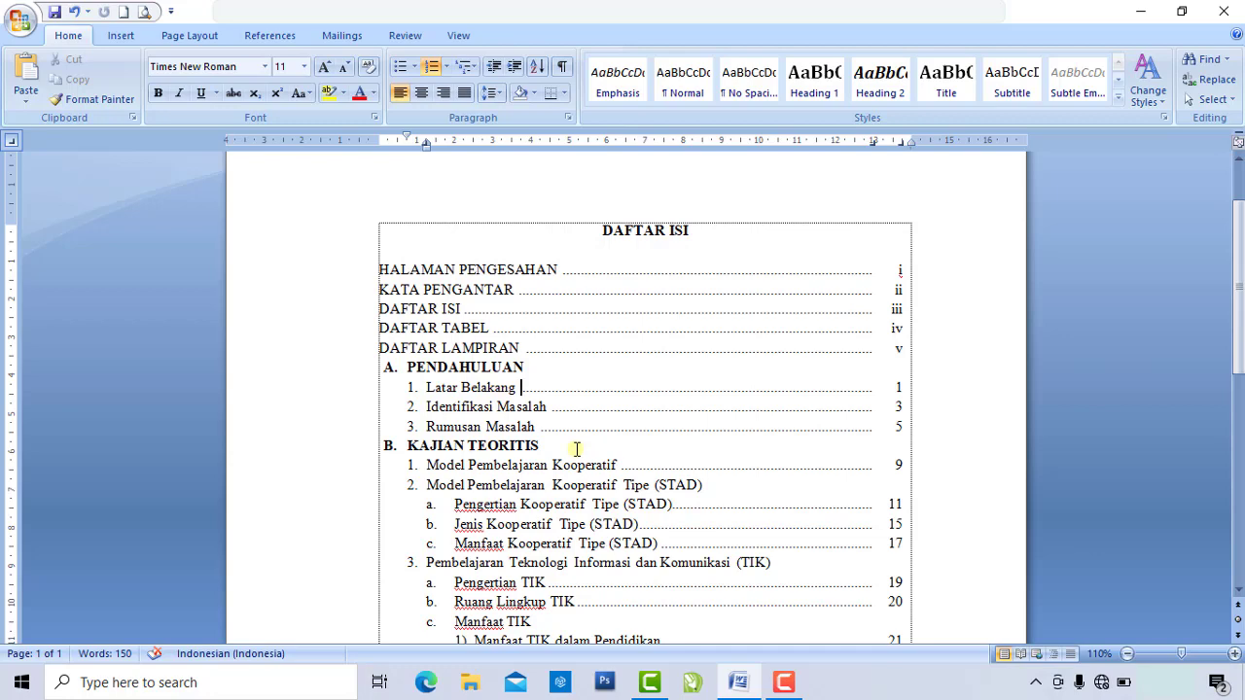
scroll(577, 450, "up", 2)
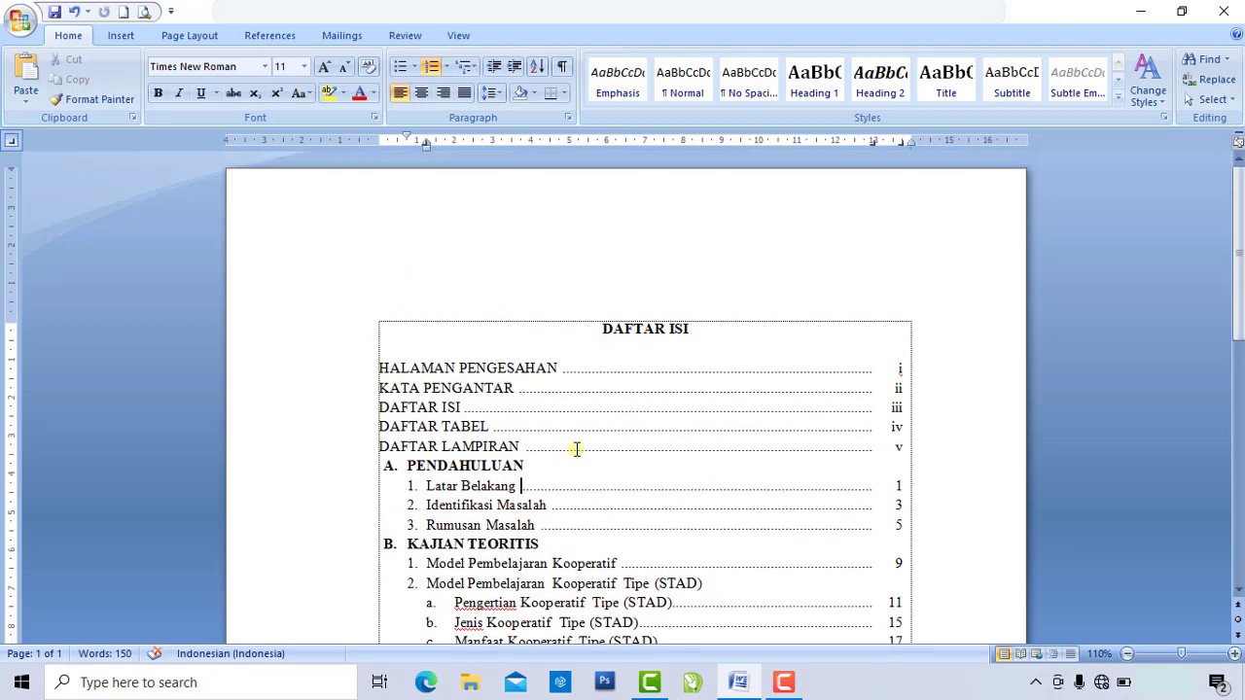
scroll(576, 449, "down", 3)
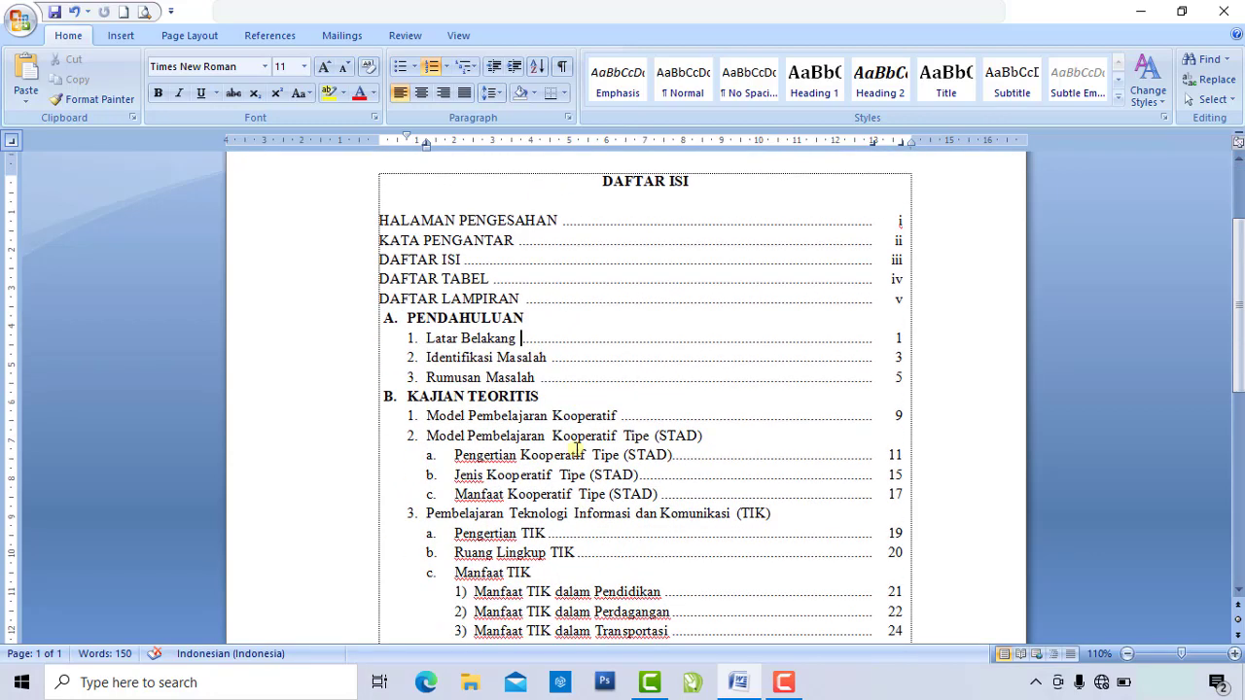
scroll(577, 449, "down", 2)
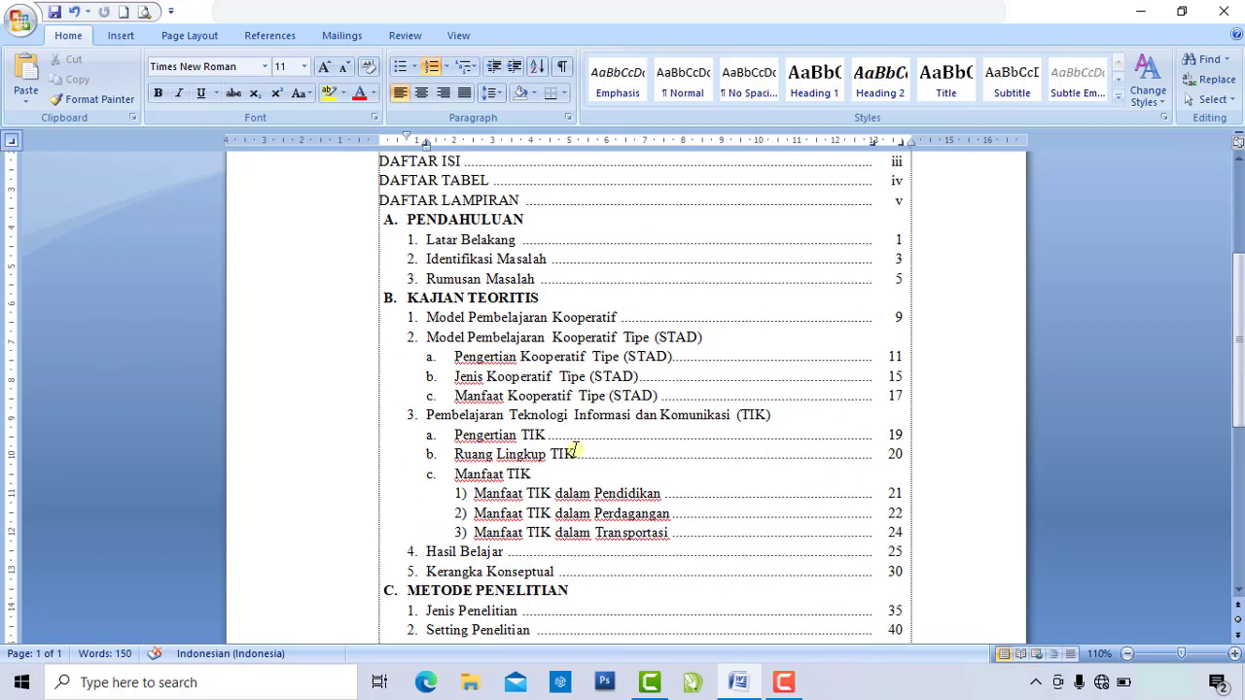
scroll(575, 447, "up", 2)
scroll(575, 450, "up", 2)
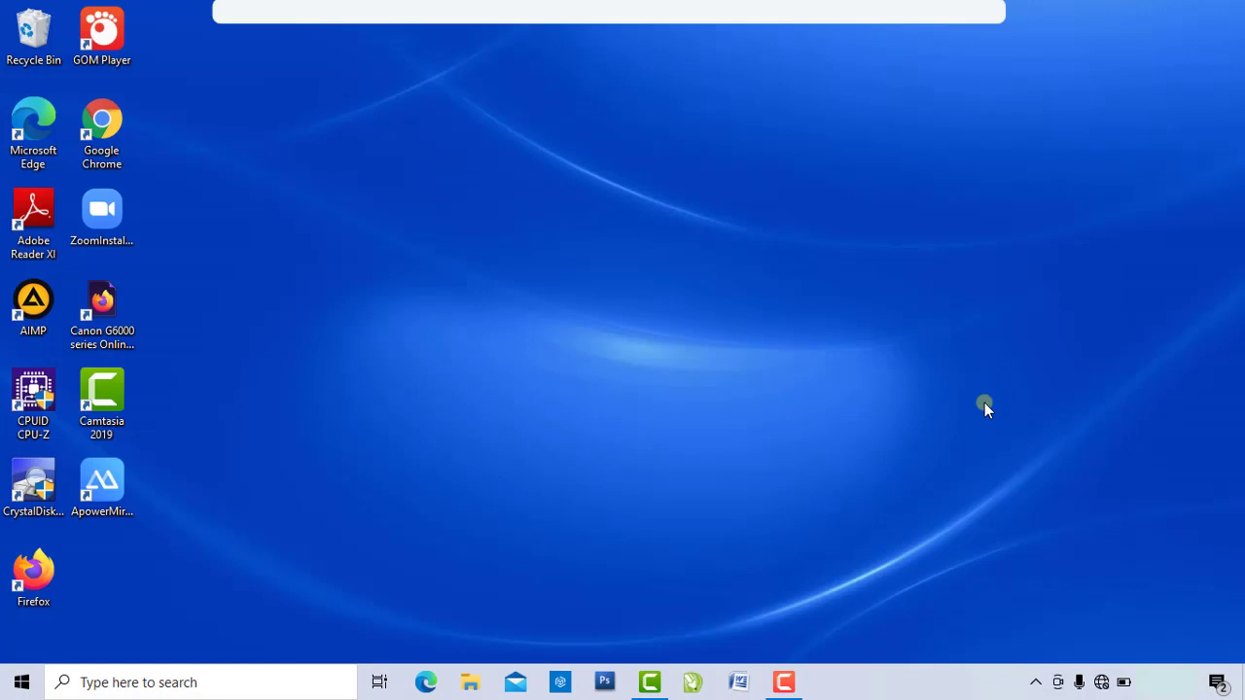
Open Microsoft Word with a blank document and place the cursor on the empty first line.
left_click(739, 682)
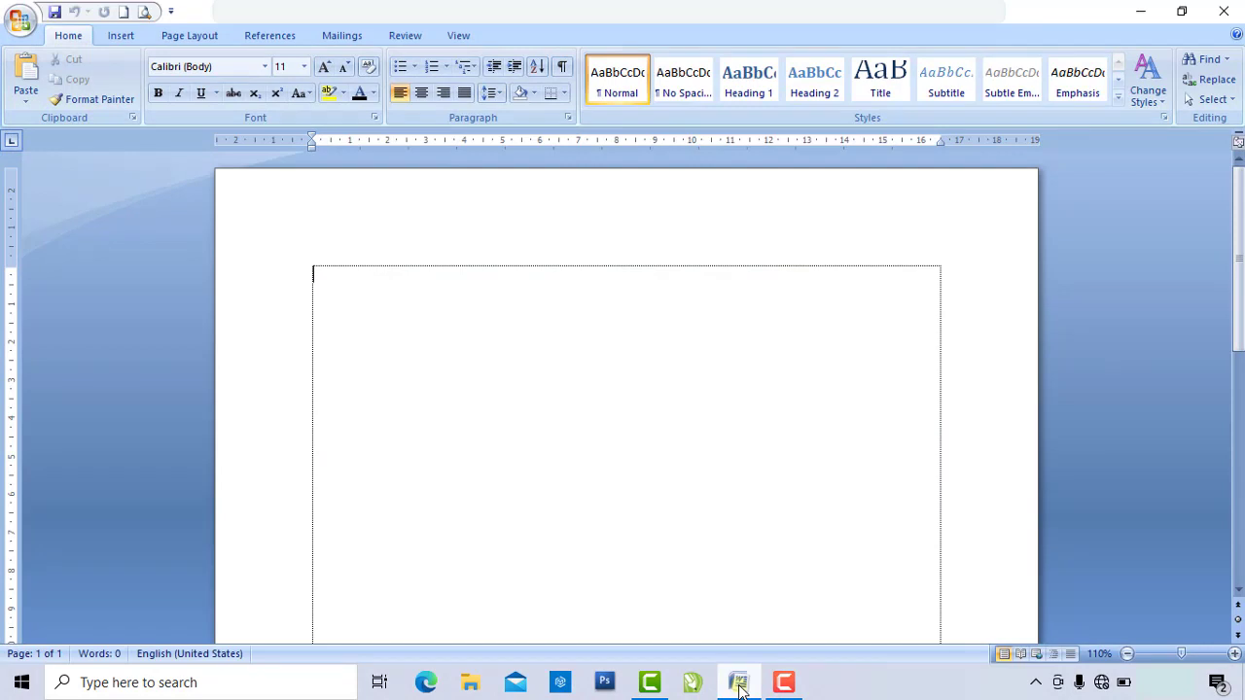
left_click(414, 333)
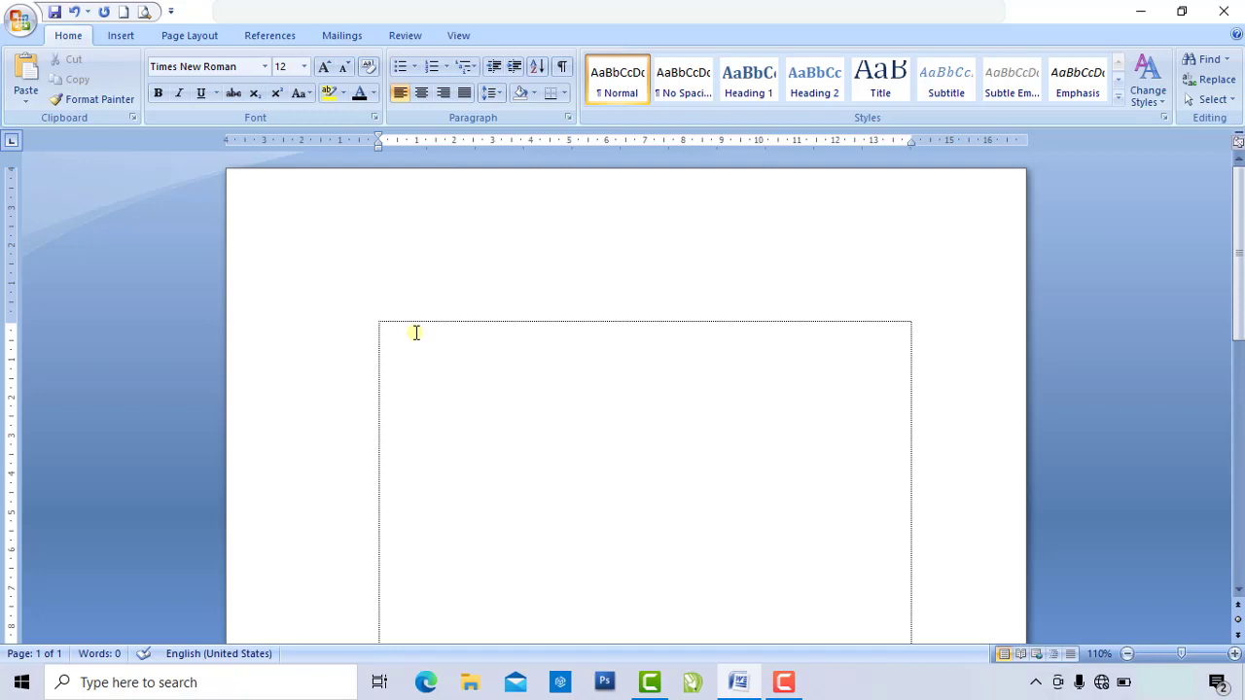
Add the title DAFTAR ISI on the first line, centred and in bold.
left_click(81, 36)
left_click(420, 94)
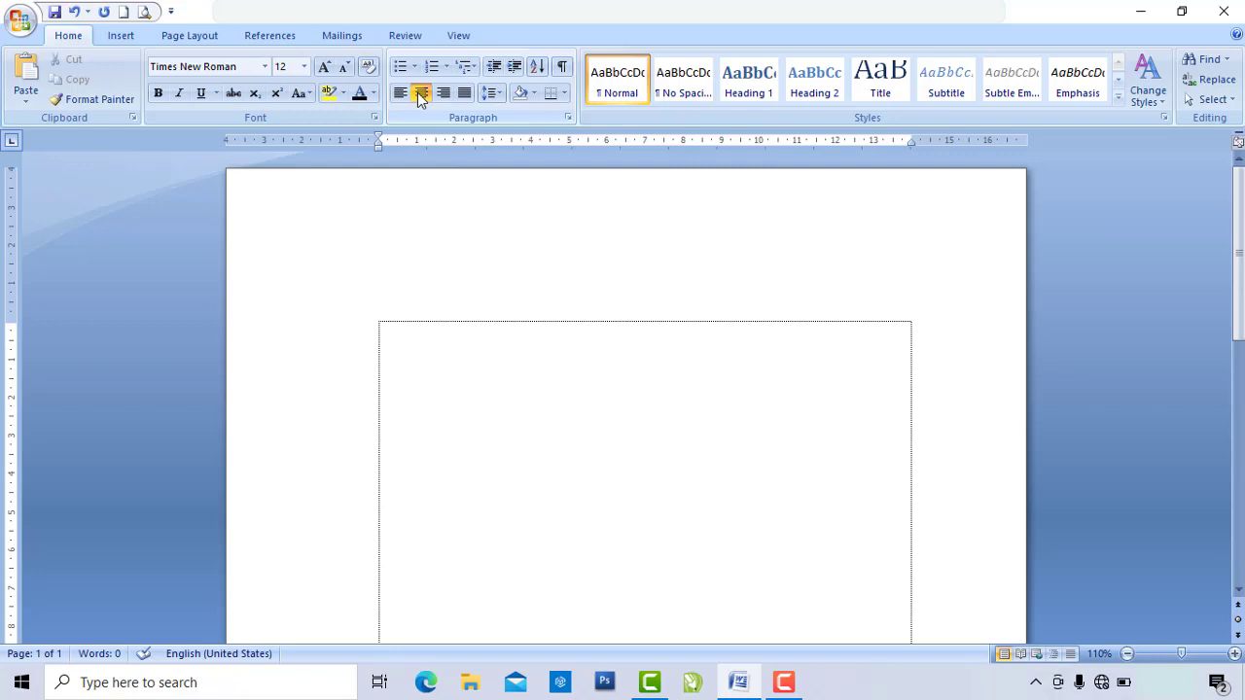
type("DAFTAR ")
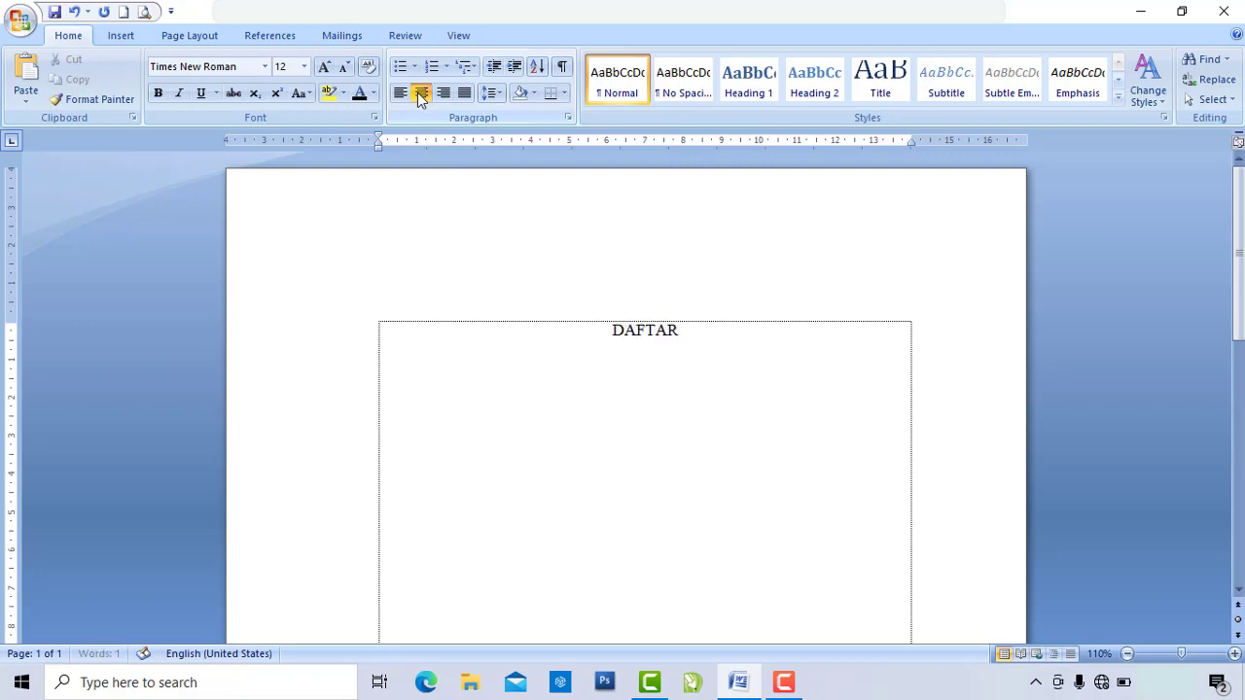
type("ISI")
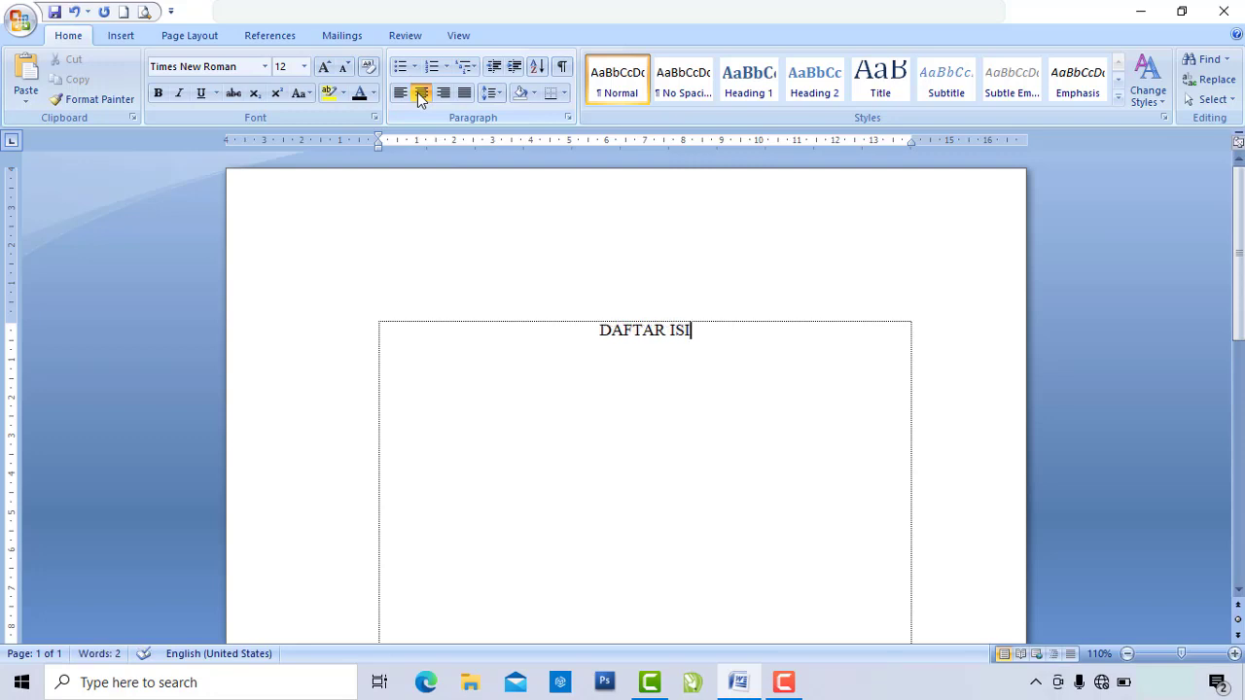
triple_click(699, 331)
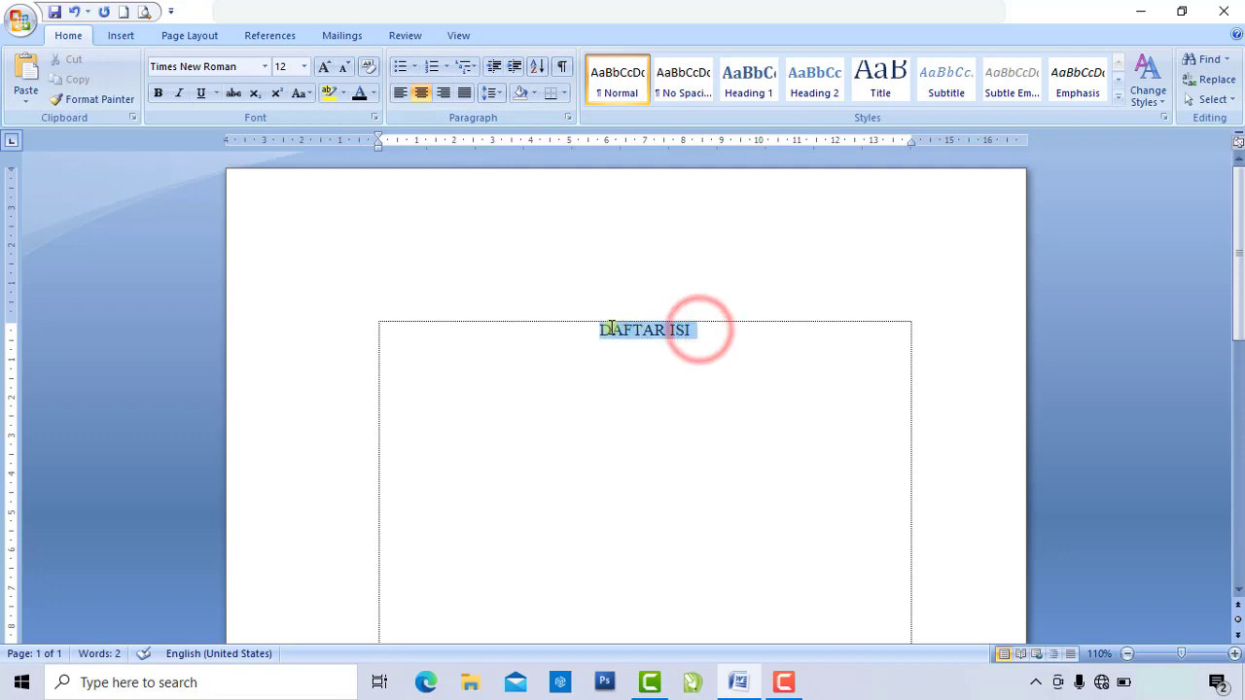
left_click(159, 93)
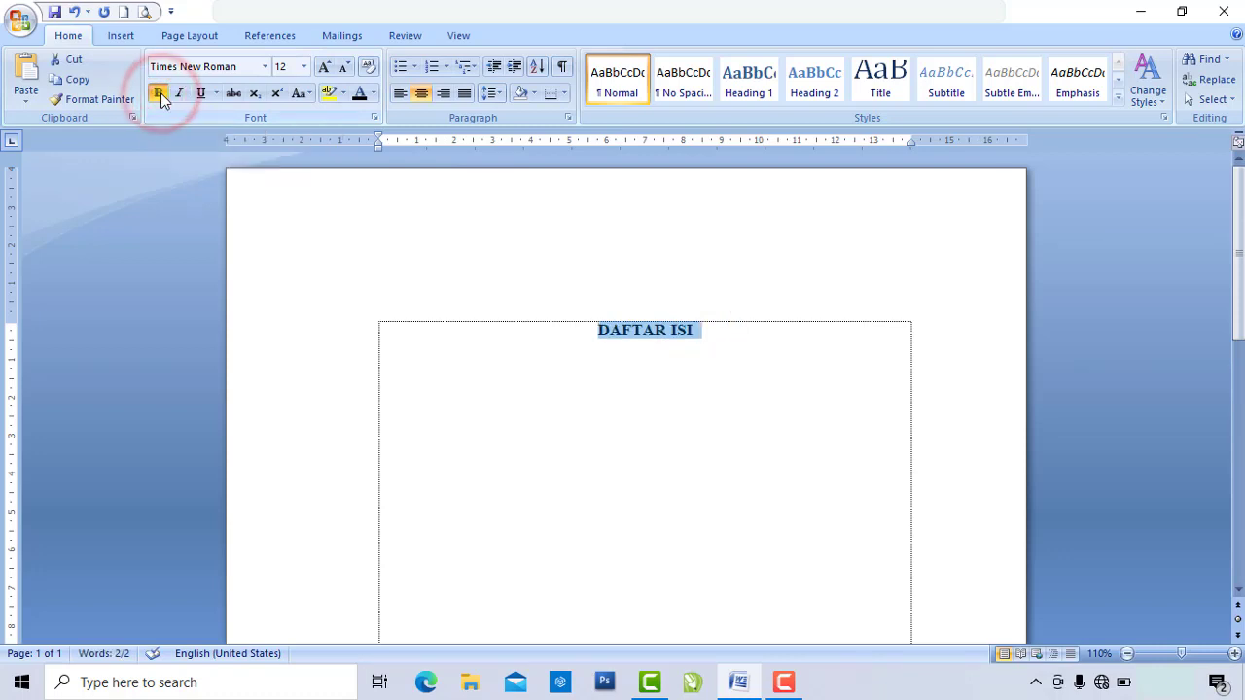
Add a justified, non-bold line reading HALAMAN PENGESAHAN below the title, leaving a gap between them.
left_click(715, 333)
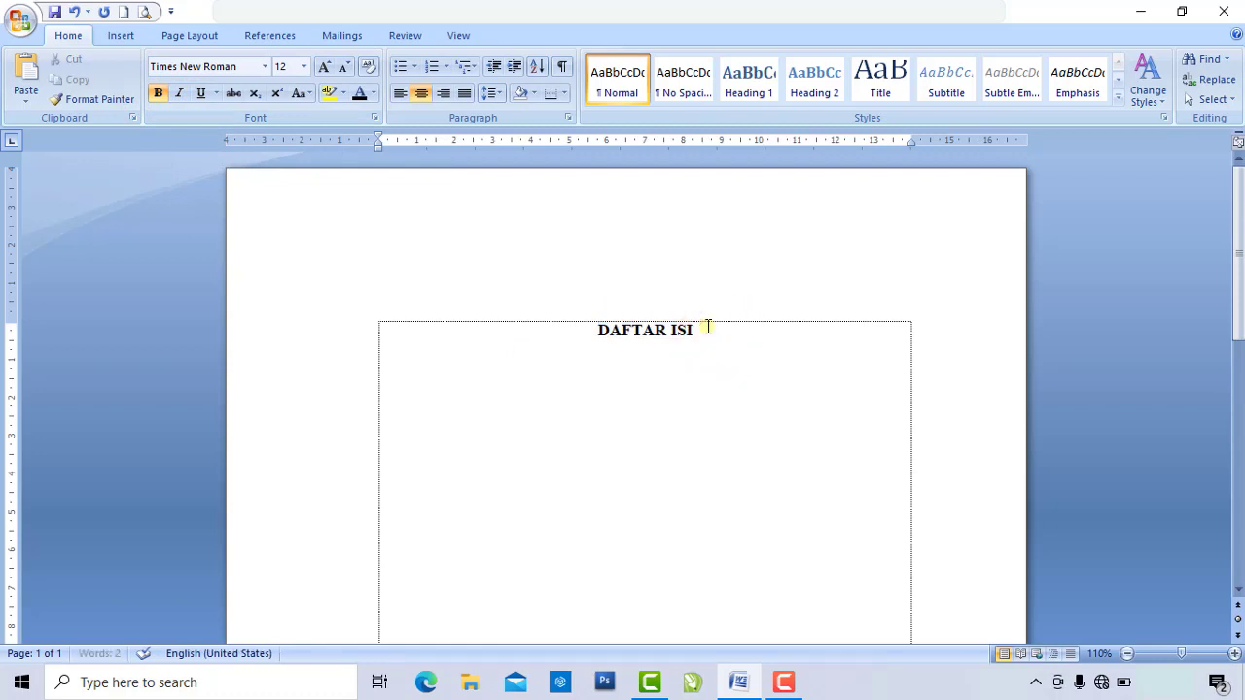
key("Return")
left_click(464, 91)
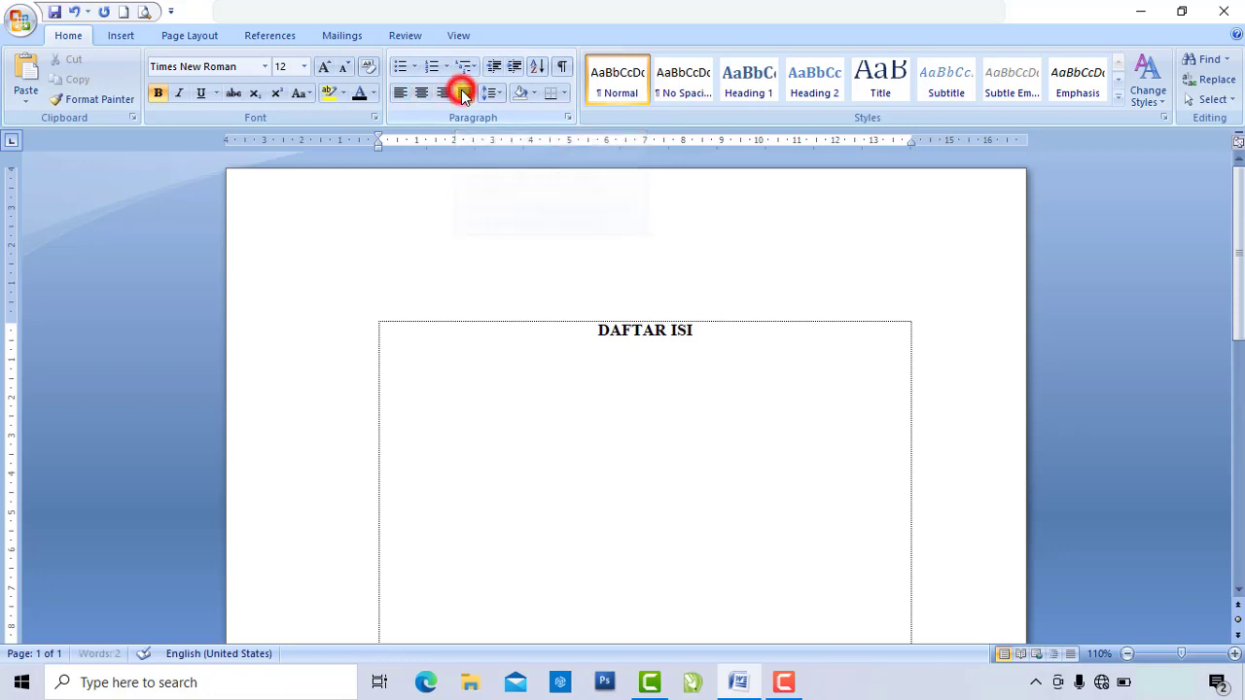
left_click(159, 98)
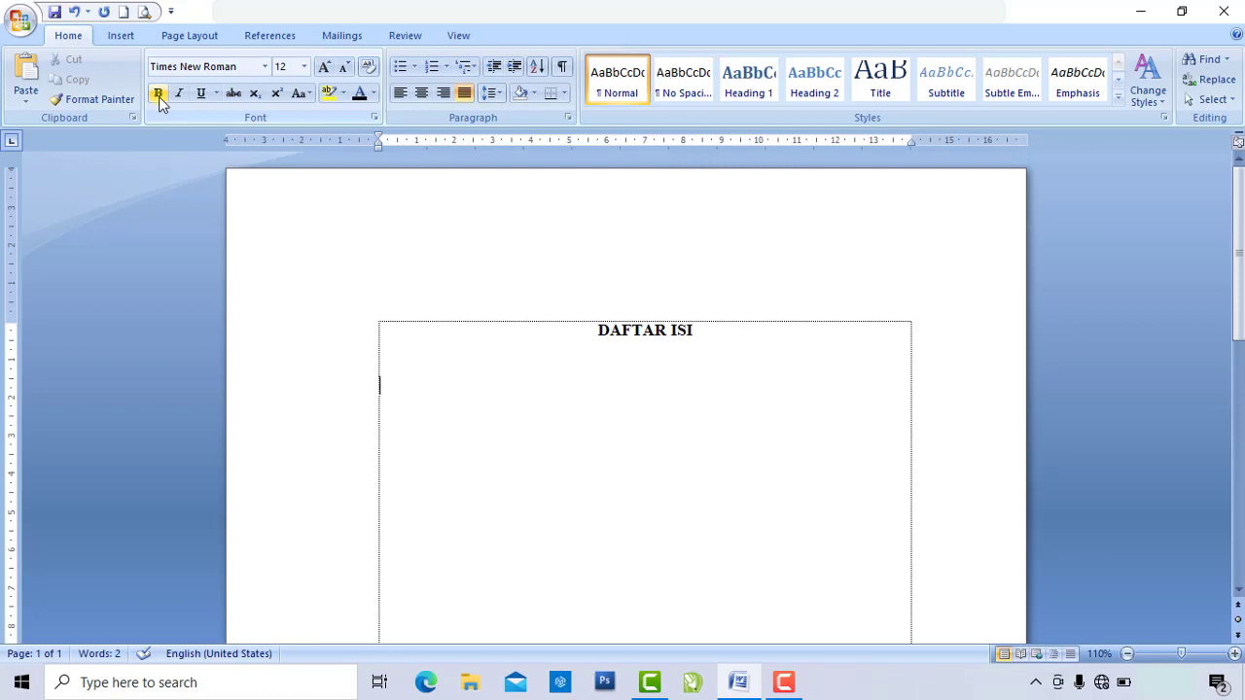
type("HALAMAN")
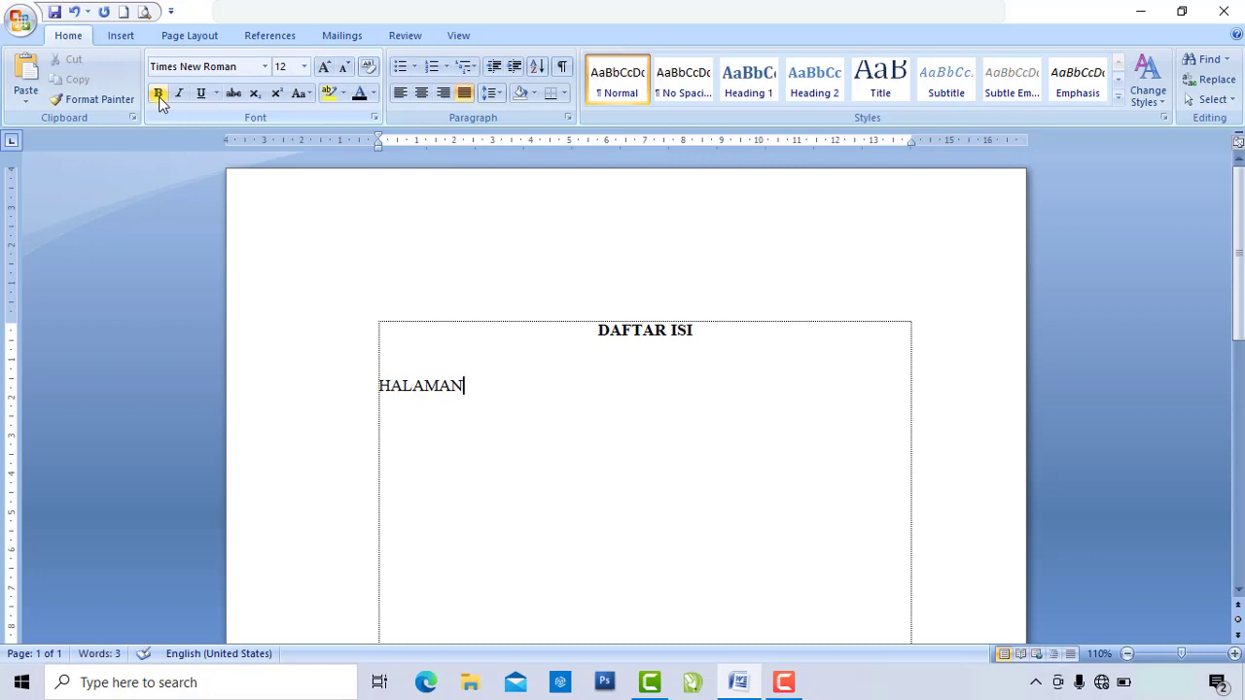
type(" PENGESAHAN")
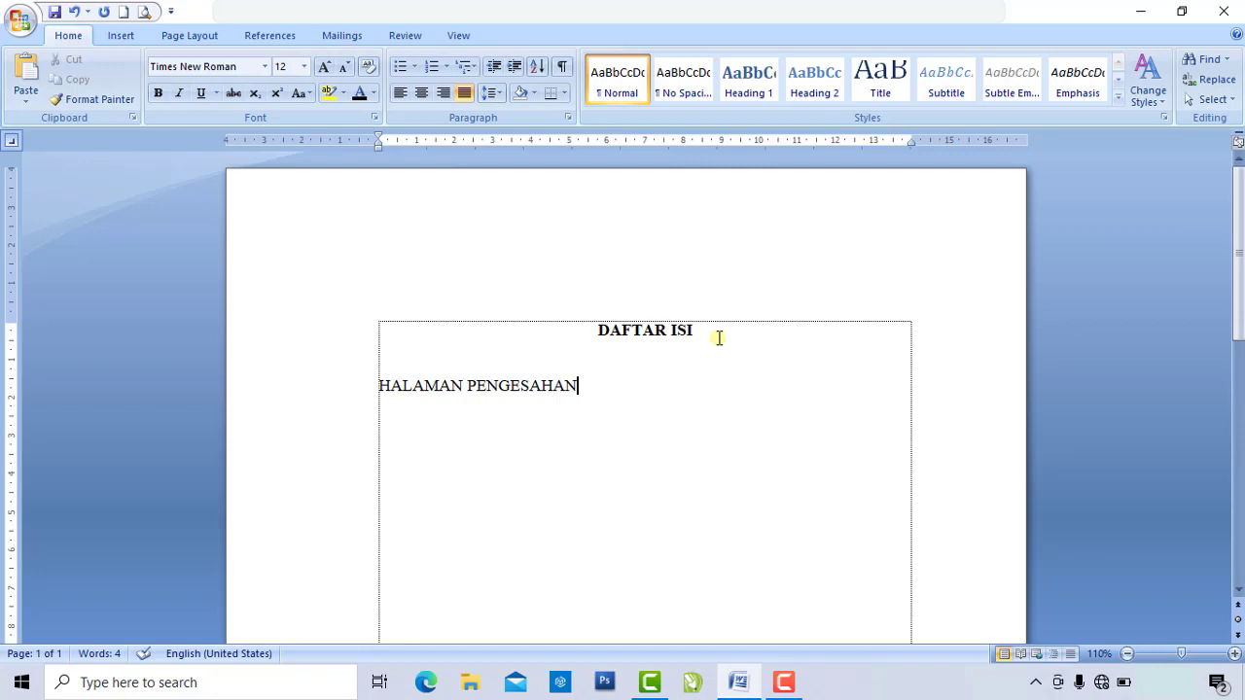
left_click(580, 387)
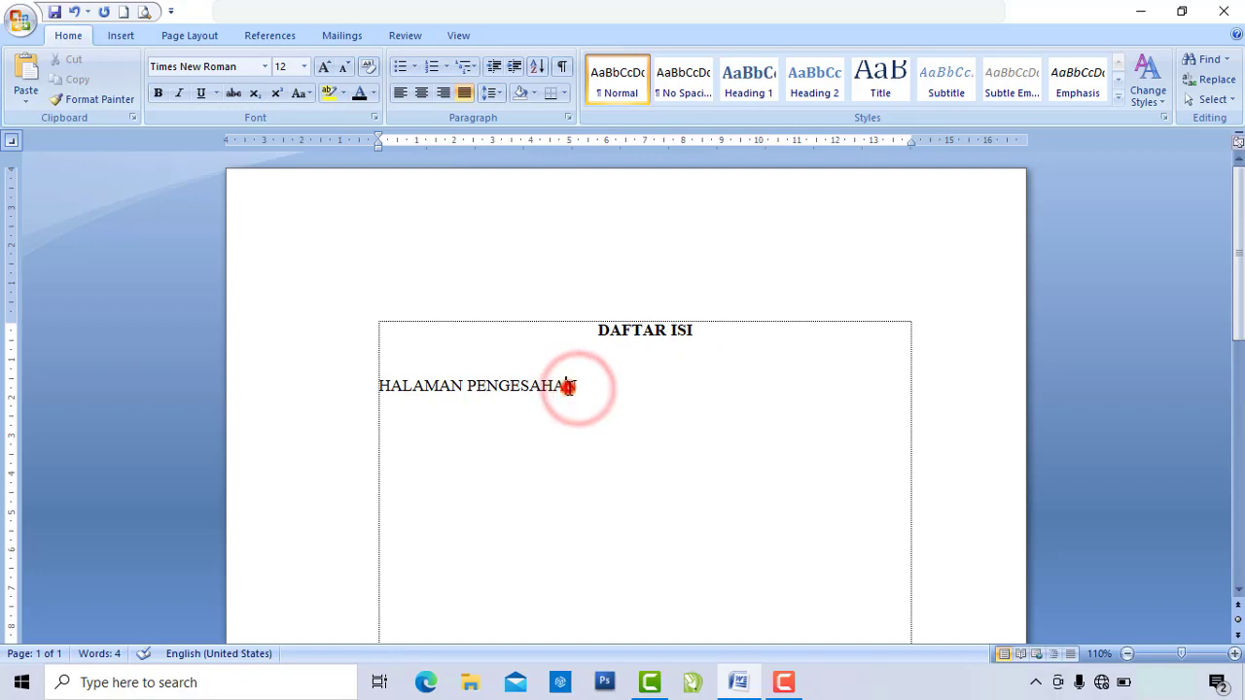
left_click(582, 386)
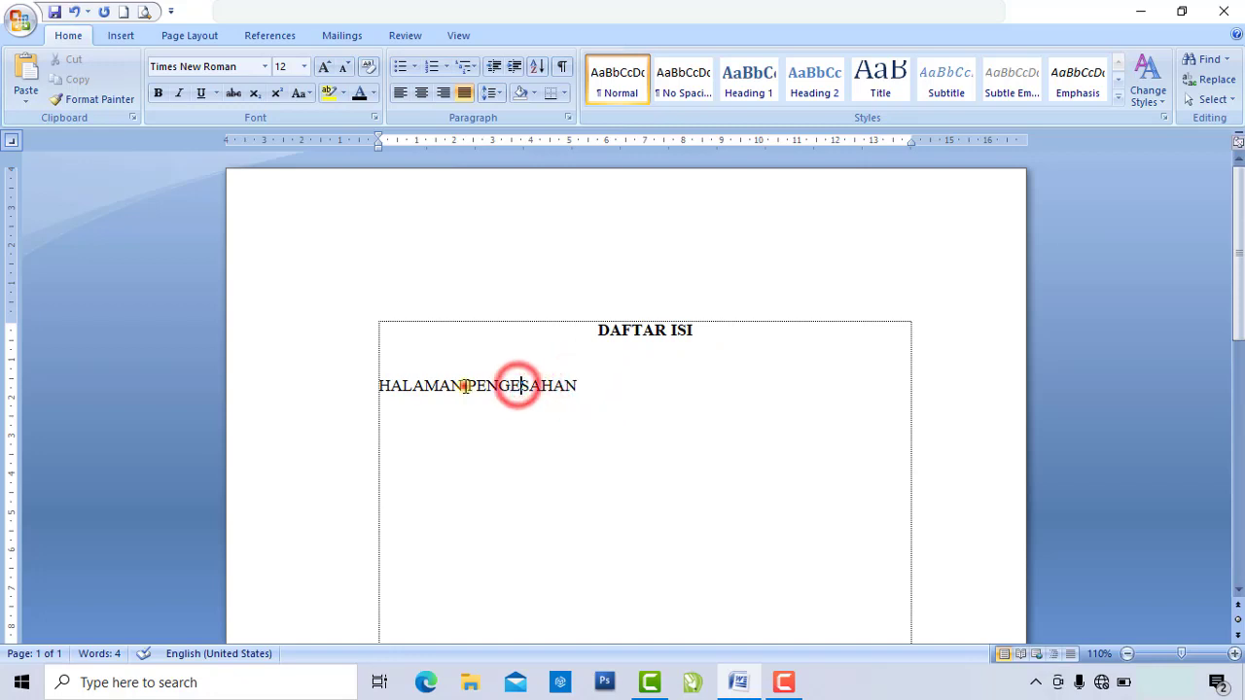
left_click(583, 386)
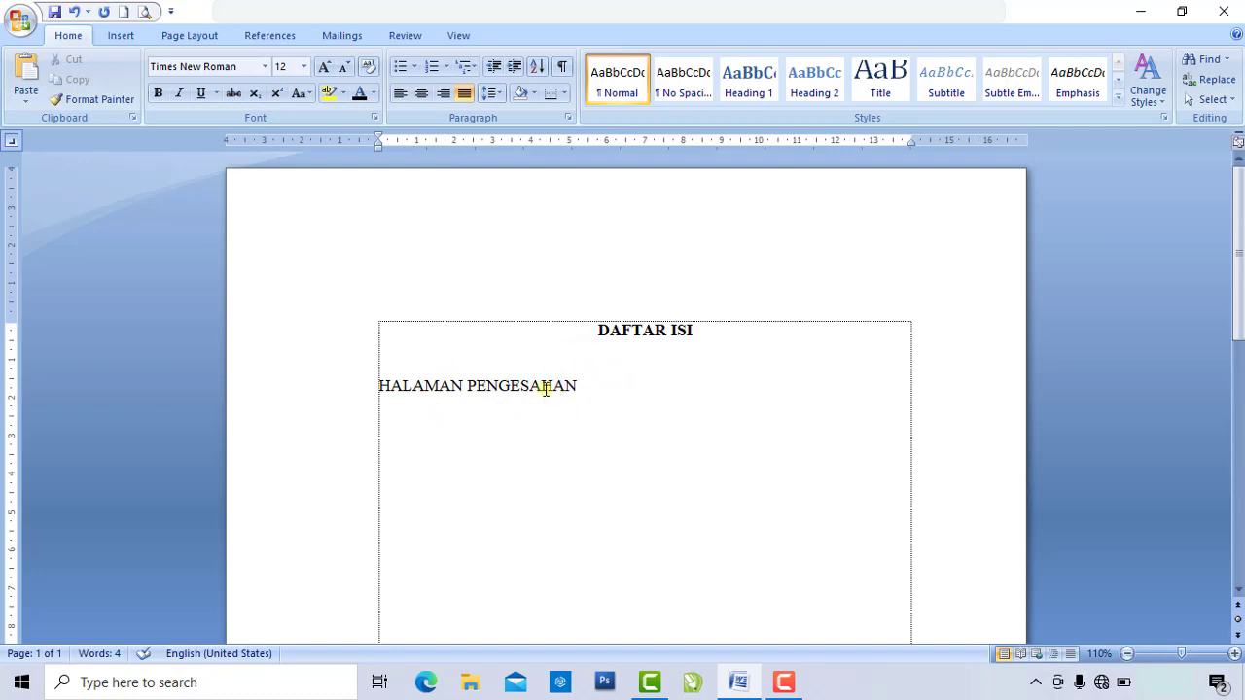
left_click(545, 389)
left_click(587, 389)
Cycle through the ruler's available tab stop types and end on Right Tab.
left_click(12, 144)
left_click(13, 144)
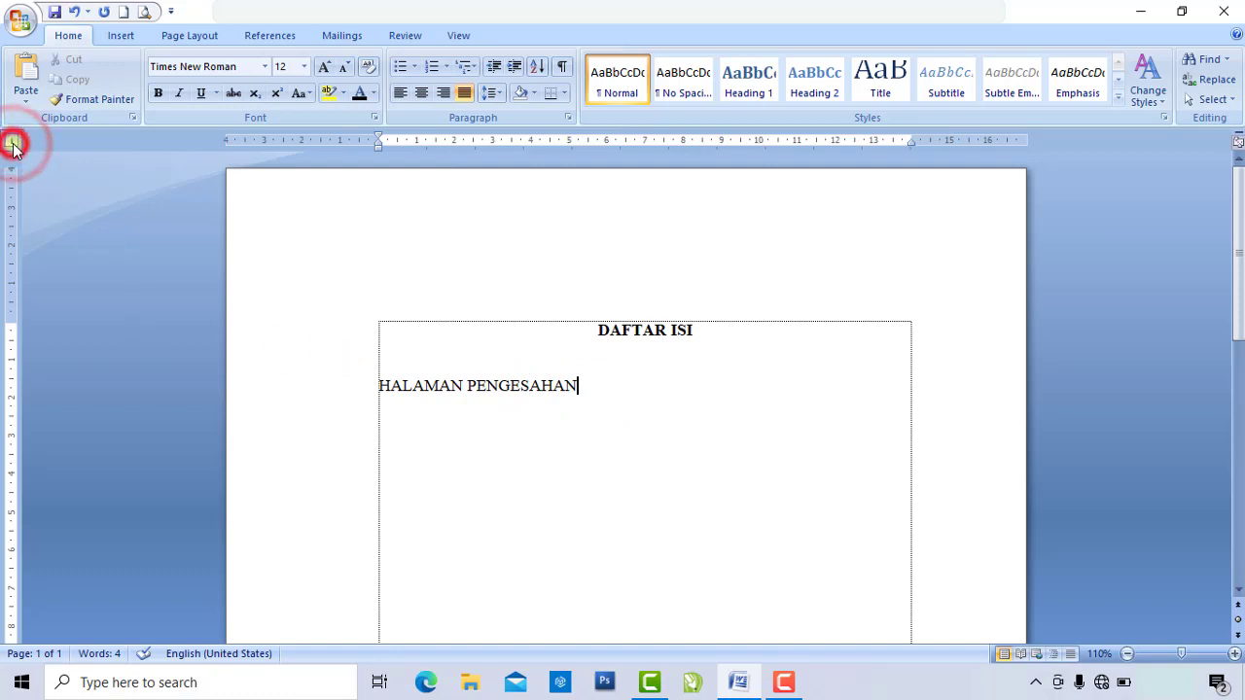
left_click(13, 144)
left_click(13, 144)
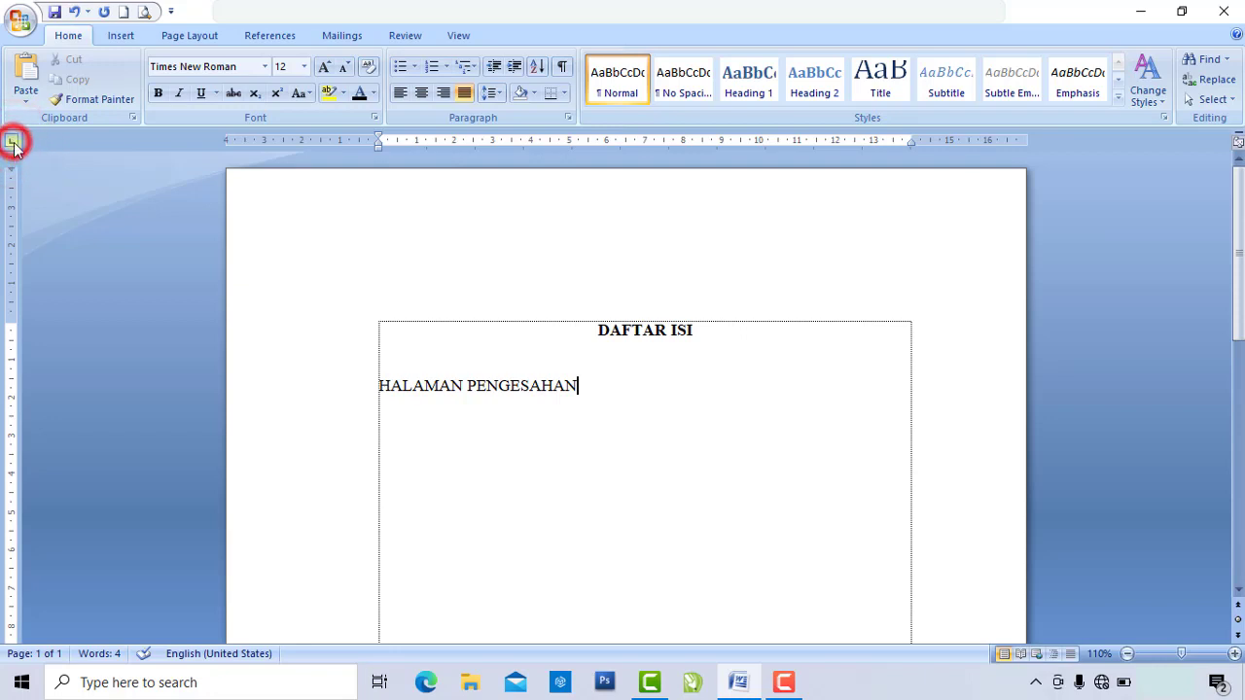
left_click(12, 144)
left_click(12, 144)
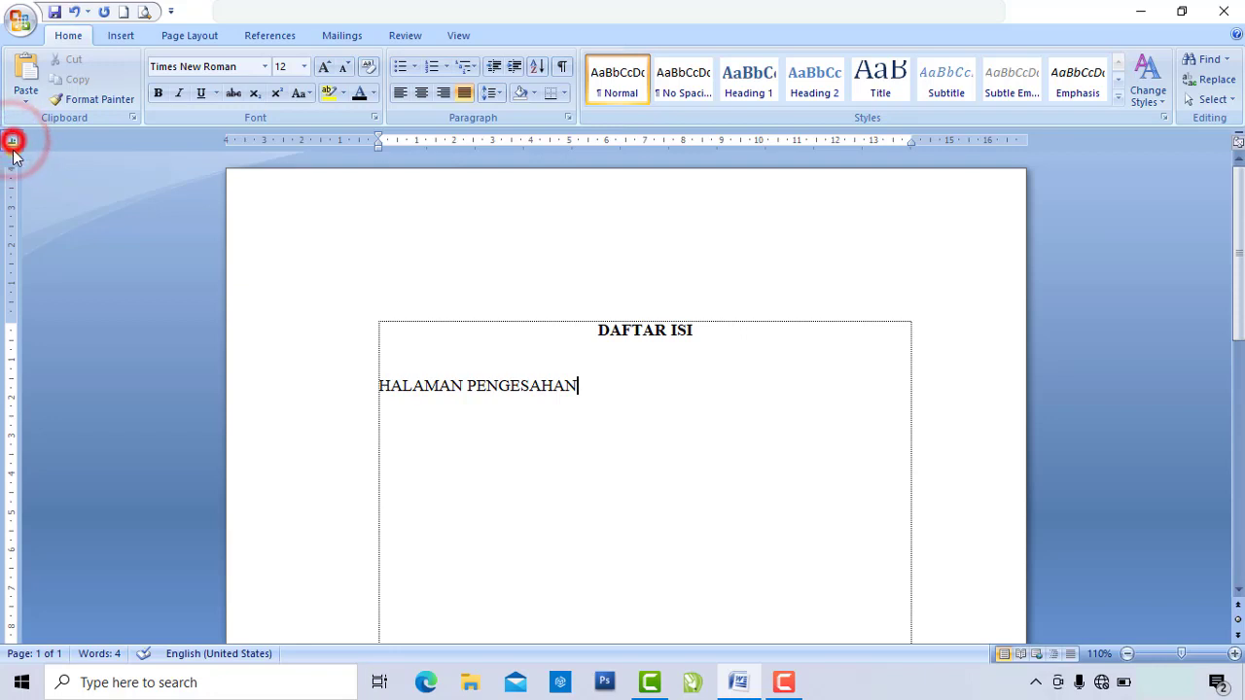
left_click(12, 145)
left_click(13, 144)
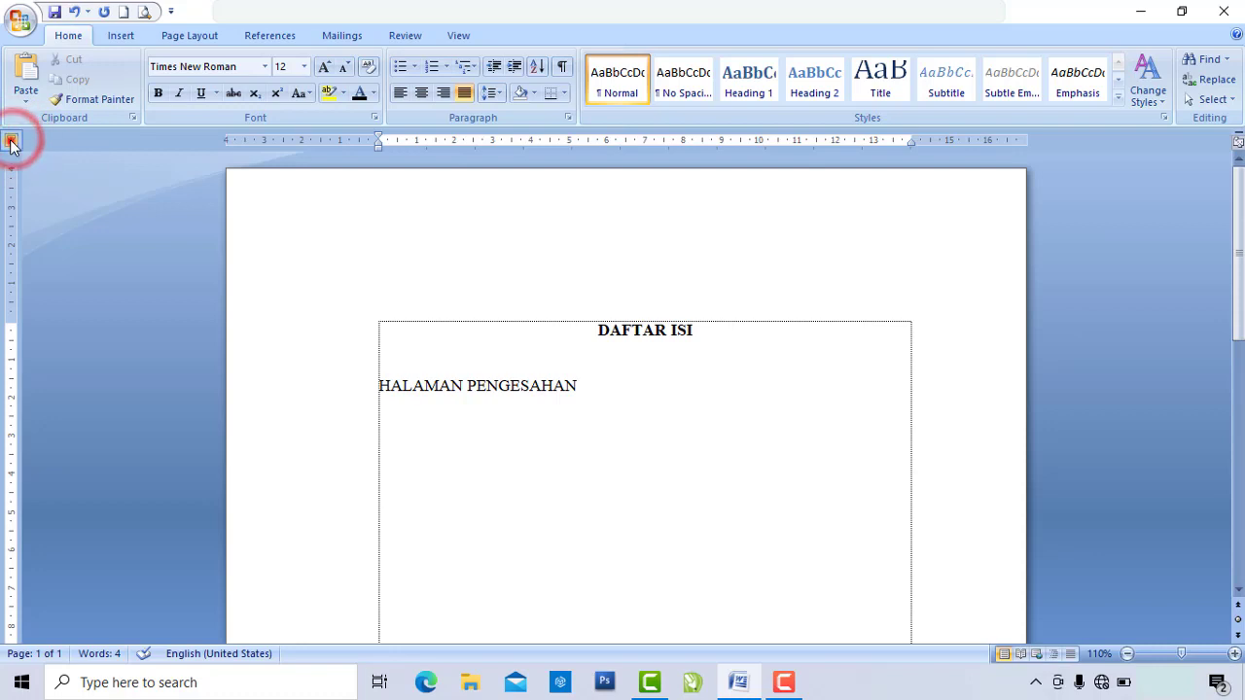
left_click(13, 144)
left_click(12, 142)
left_click(13, 144)
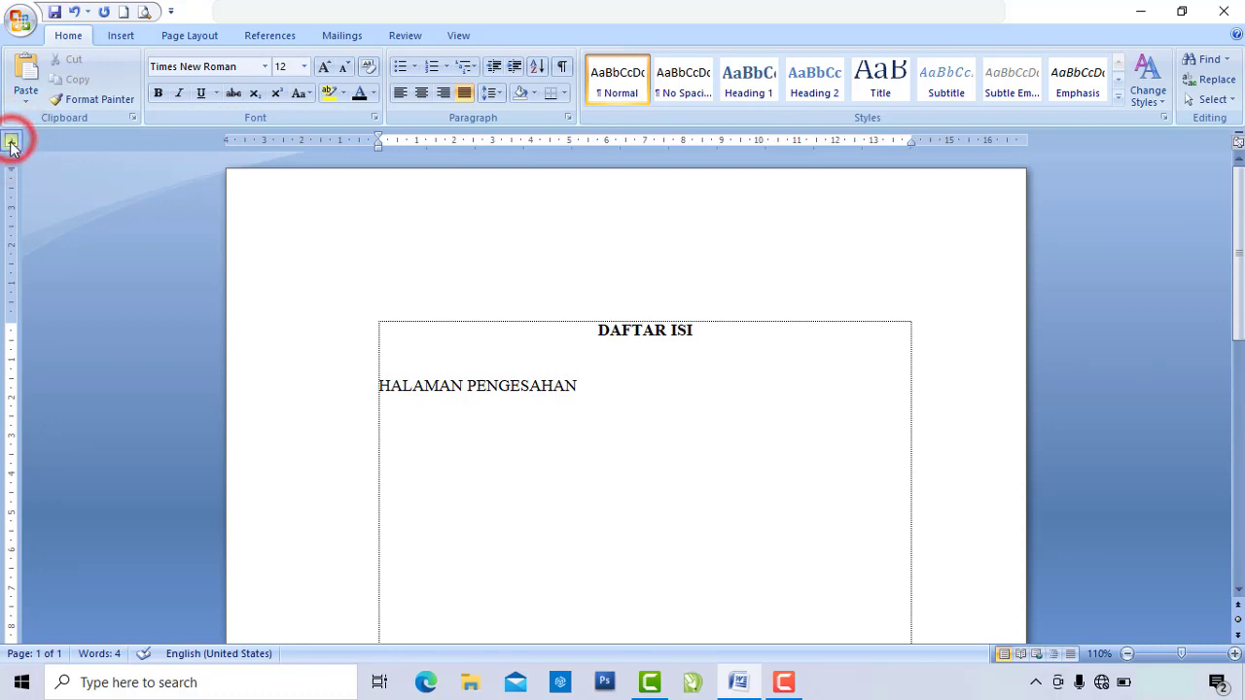
left_click(13, 144)
left_click(13, 144)
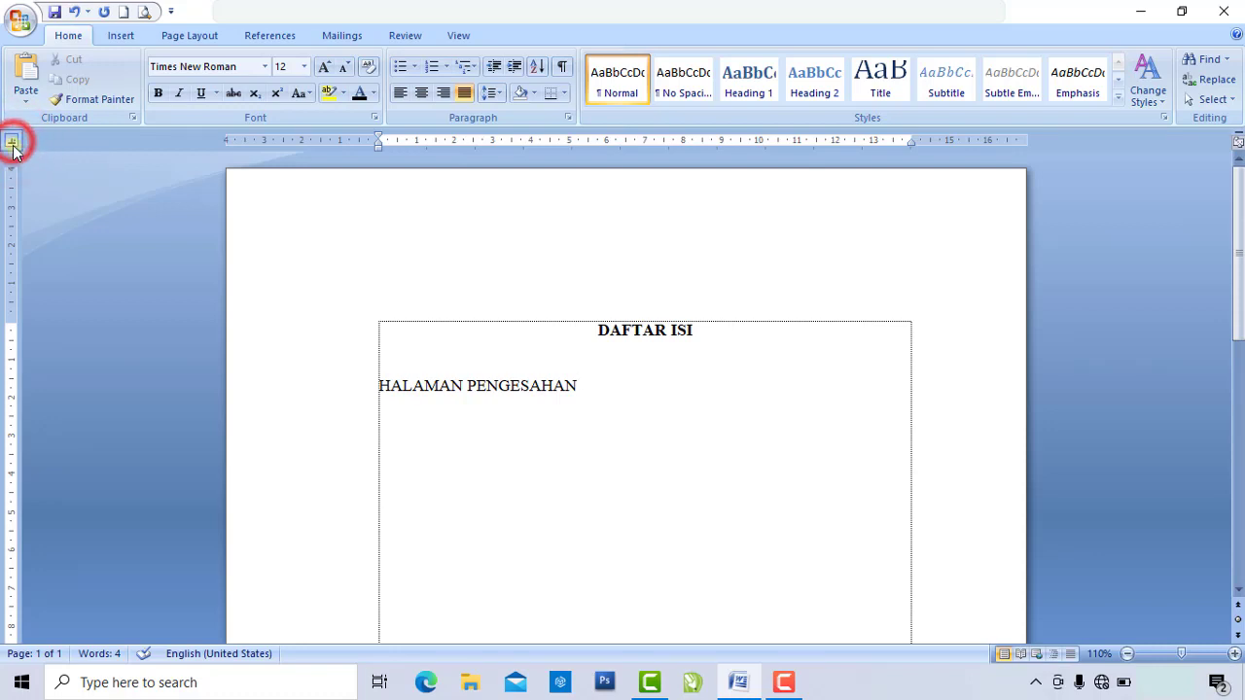
left_click(13, 145)
left_click(12, 149)
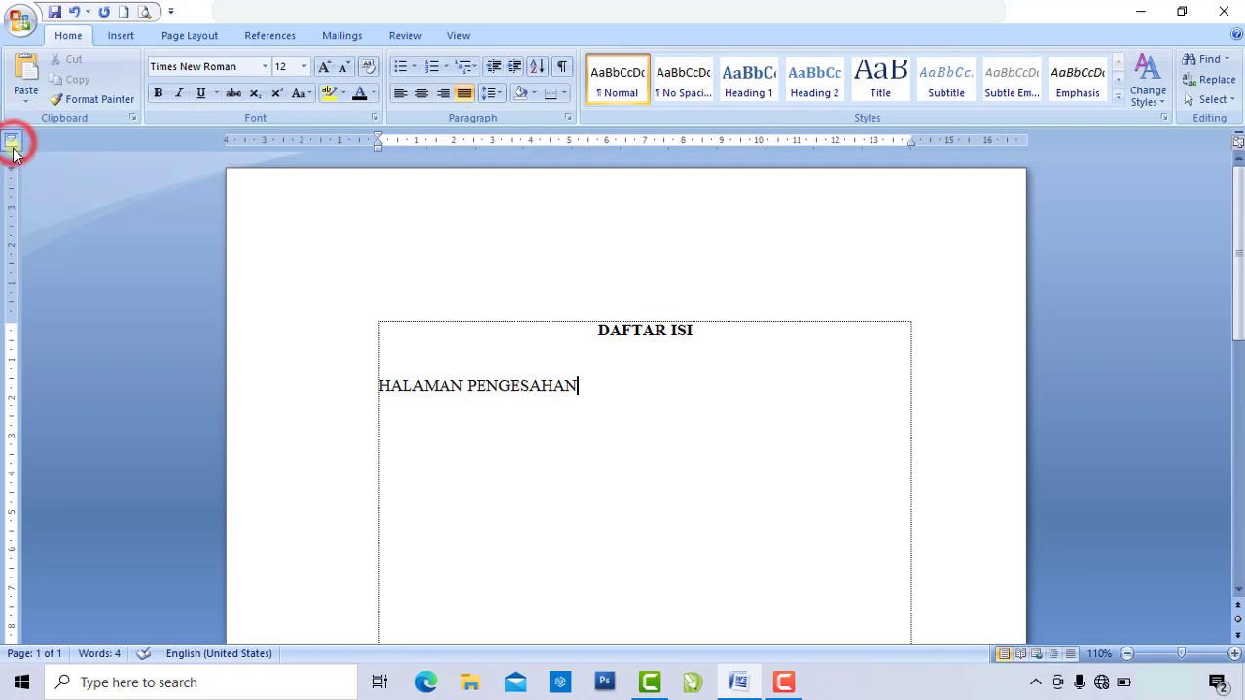
left_click(13, 147)
left_click(11, 144)
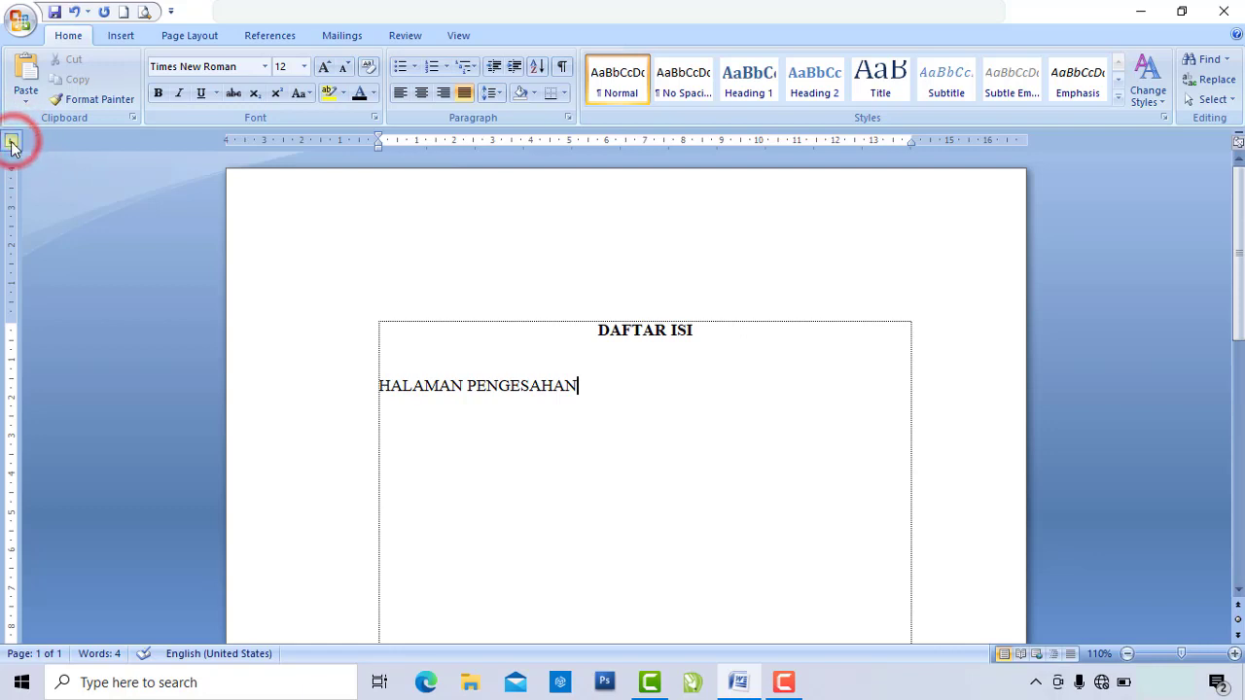
left_click(12, 144)
left_click(13, 145)
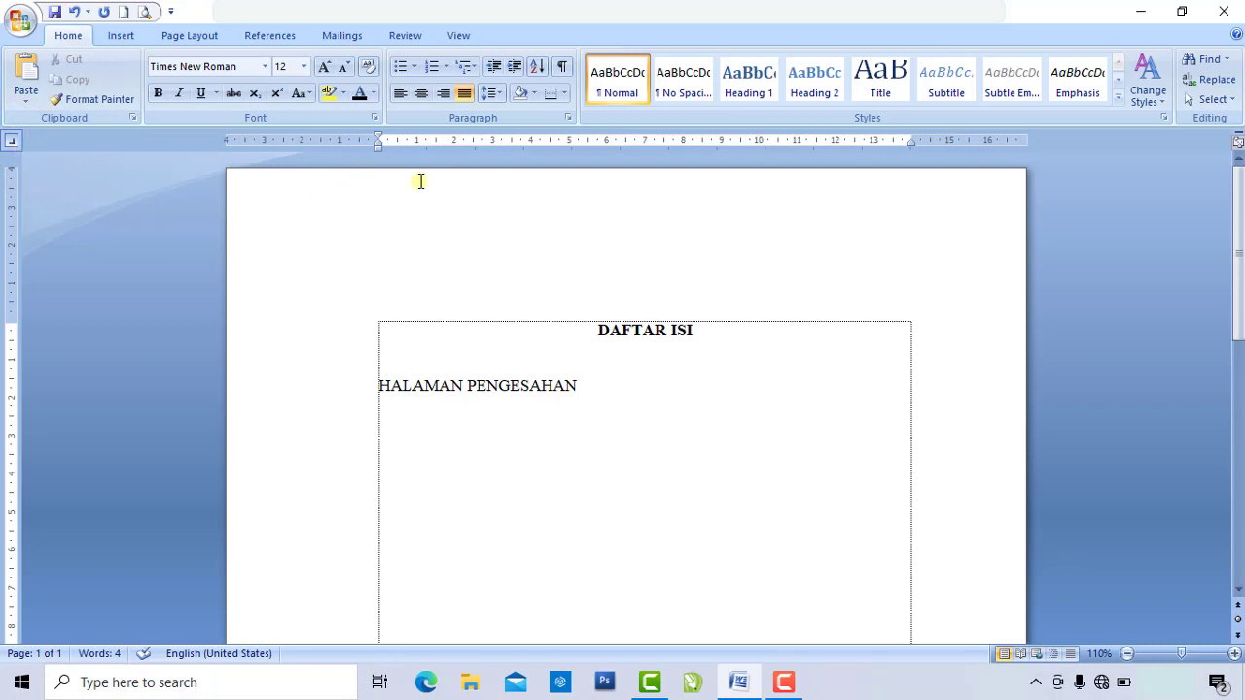
Place two right-aligned tab stops on the HALAMAN PENGESAHAN line, at 13 cm and 13,75 cm.
left_click(873, 140)
left_click(889, 140)
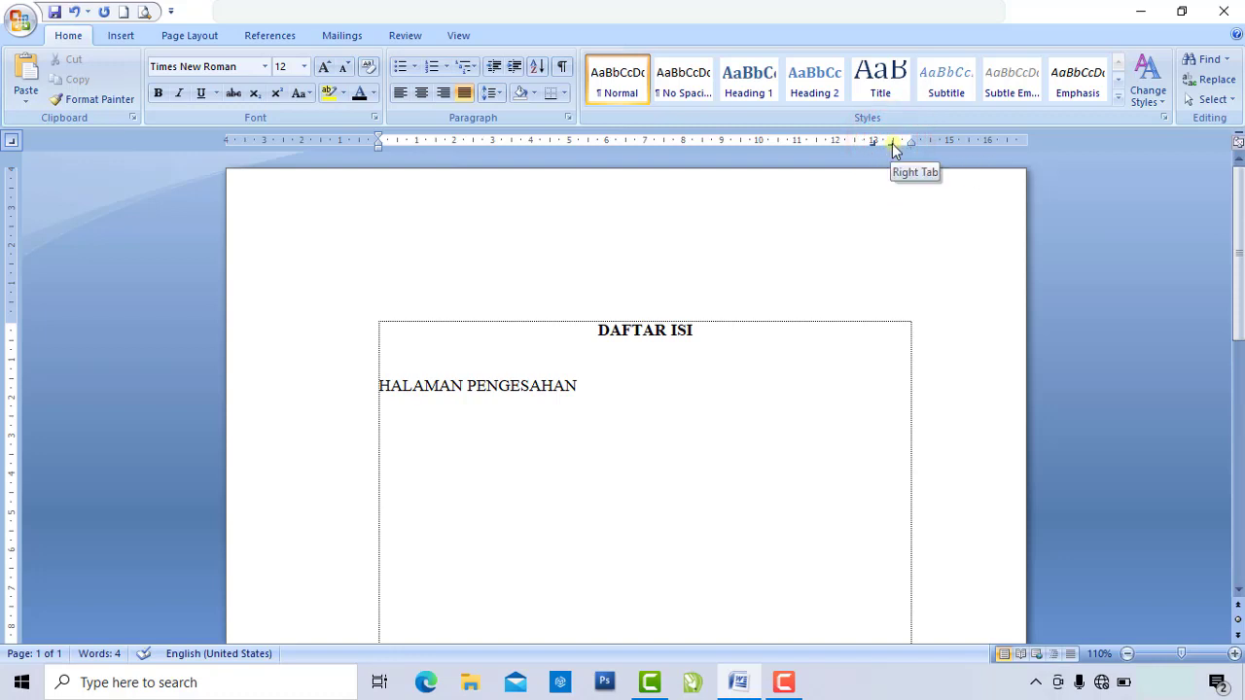
left_click_drag(891, 142, 899, 142)
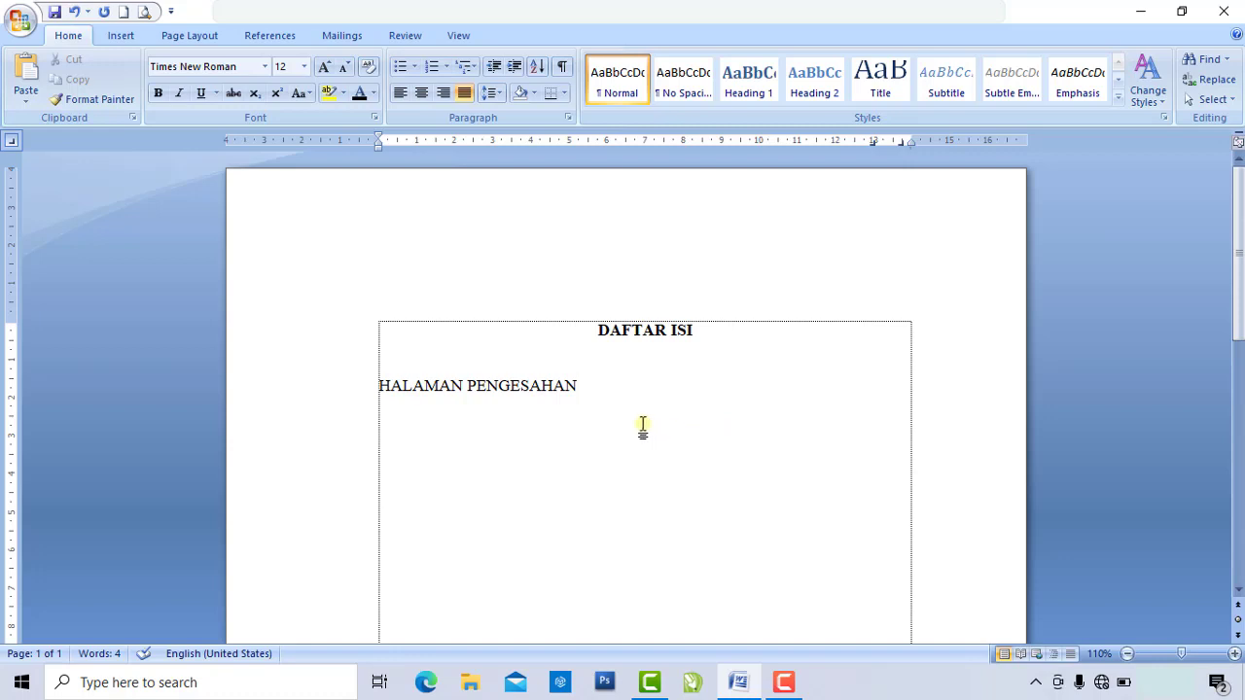
left_click(559, 389)
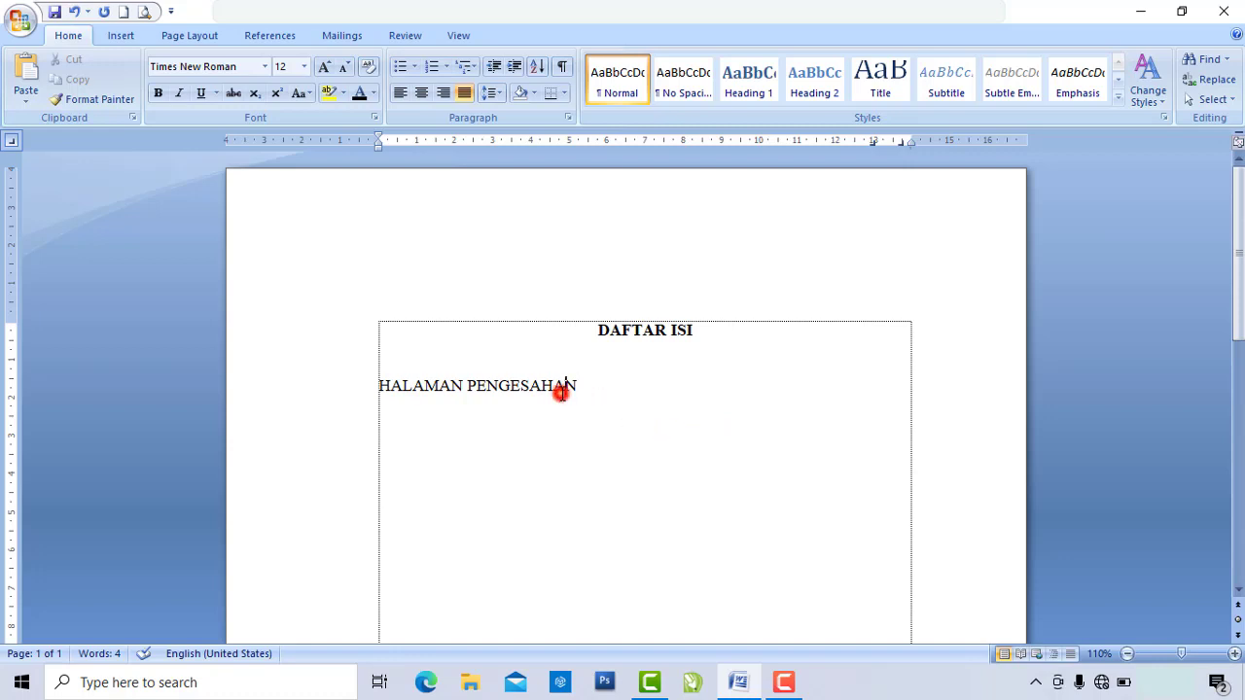
left_click(494, 392)
left_click(540, 382)
left_click(577, 384)
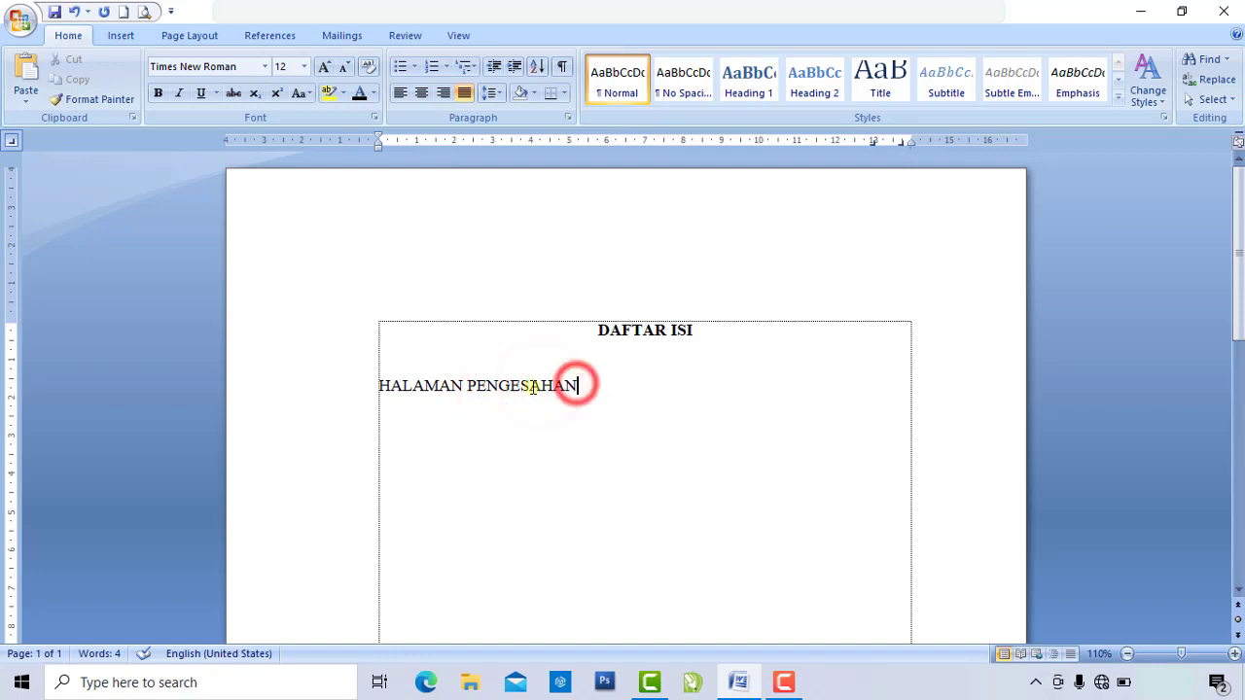
left_click(533, 384)
left_click(578, 385)
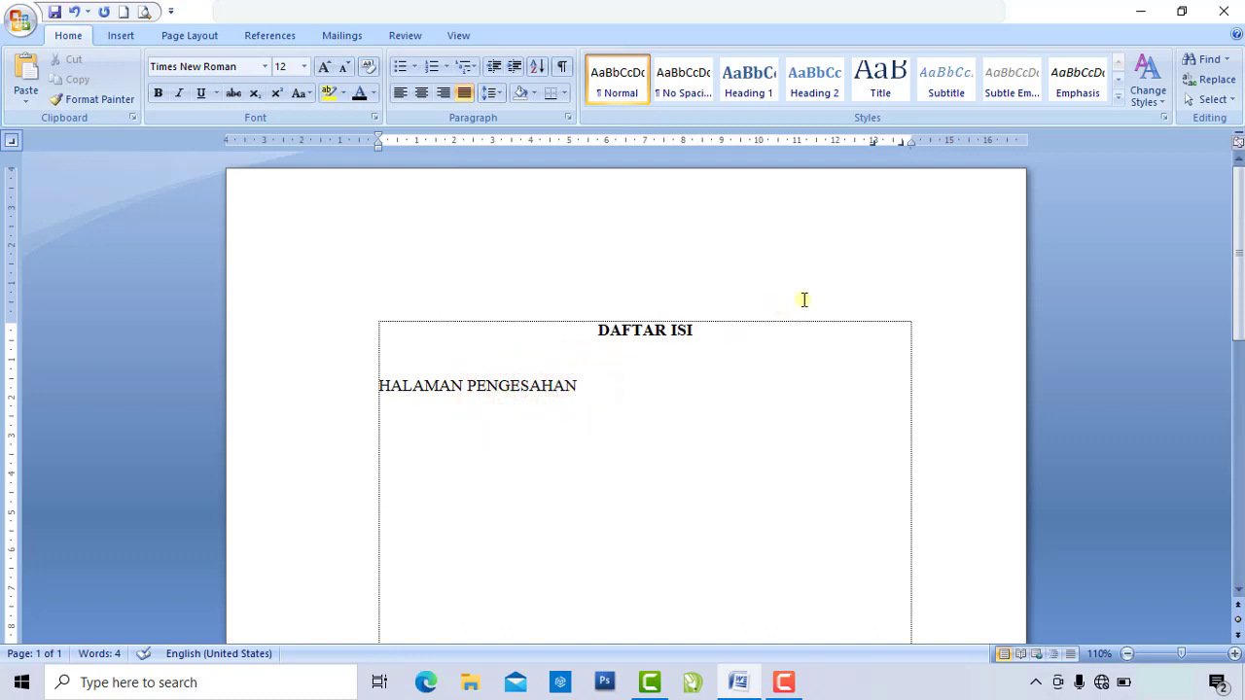
Give the 13 cm right tab stop the dotted leader, option 2.
double_click(872, 144)
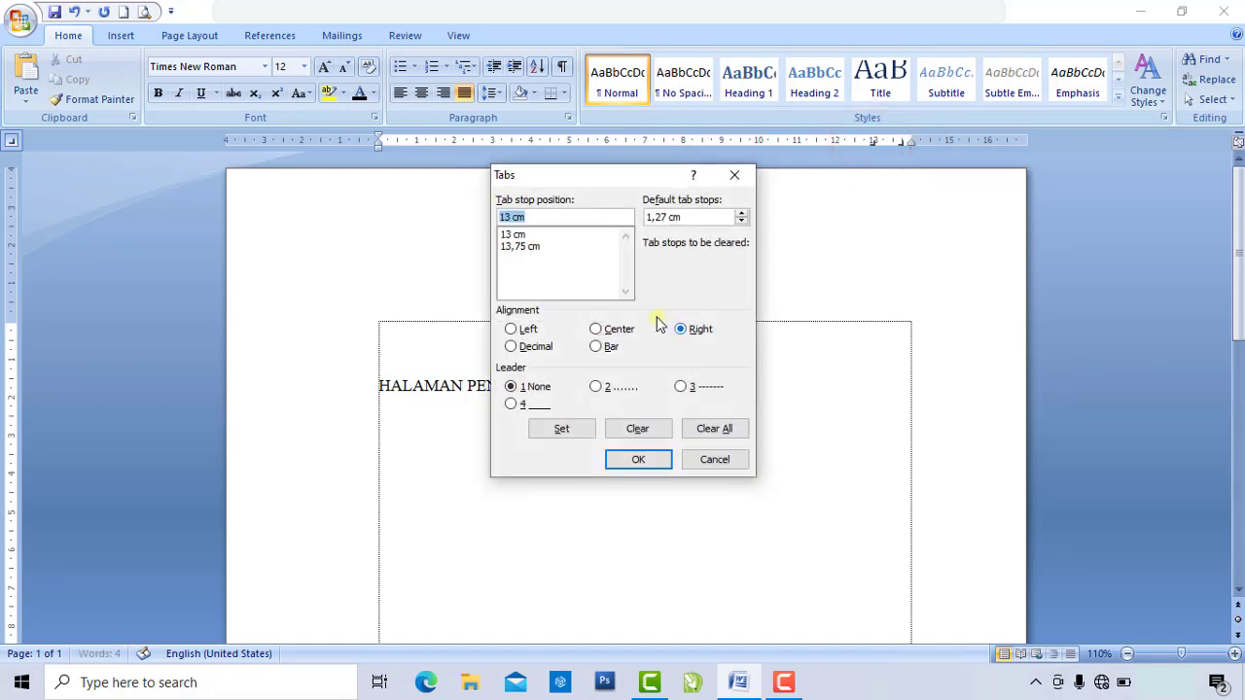
left_click(522, 235)
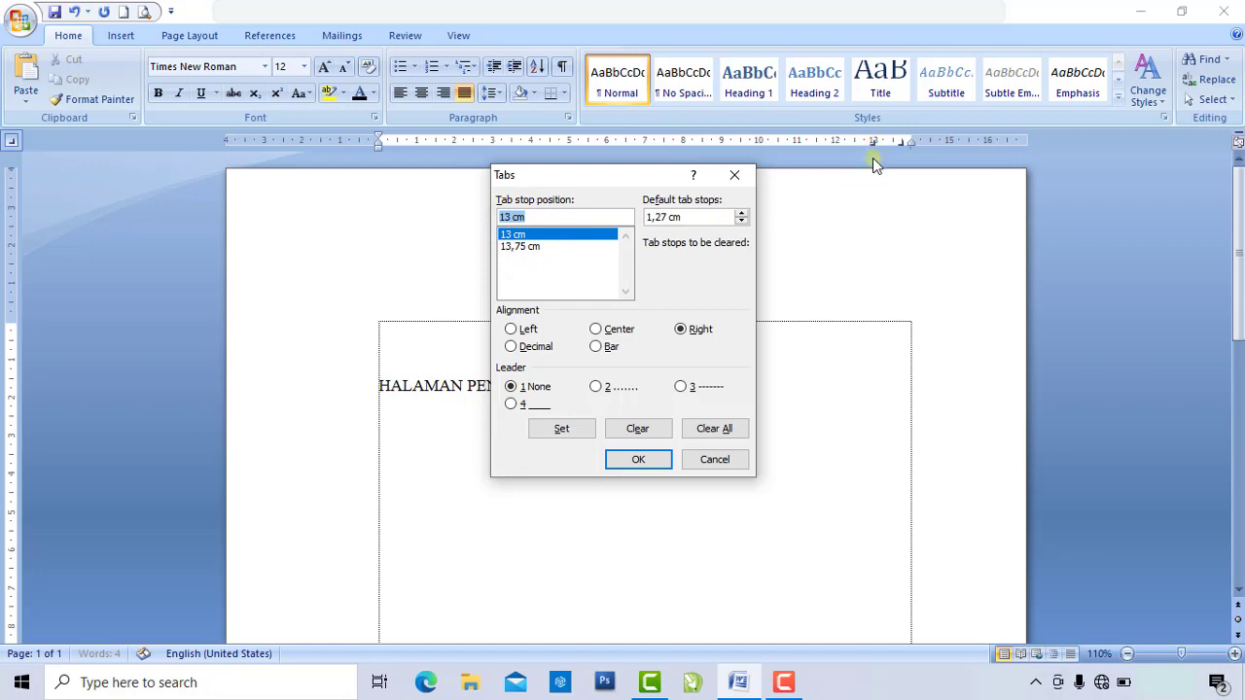
left_click(611, 387)
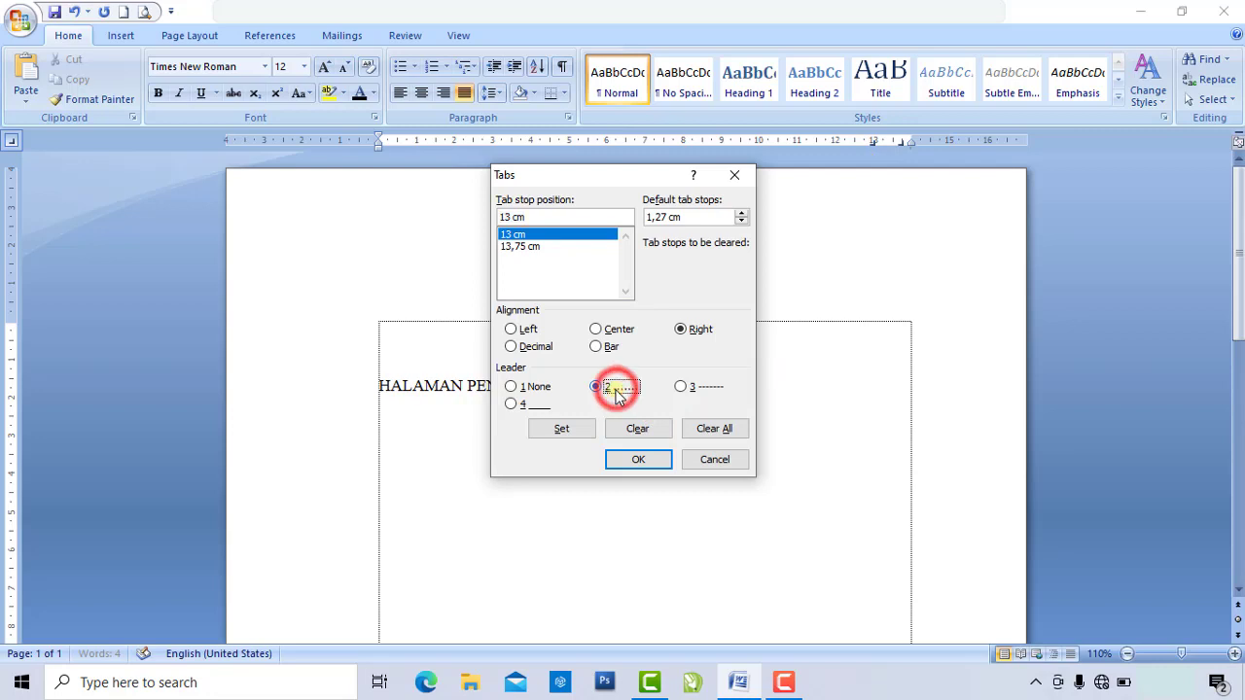
left_click(637, 460)
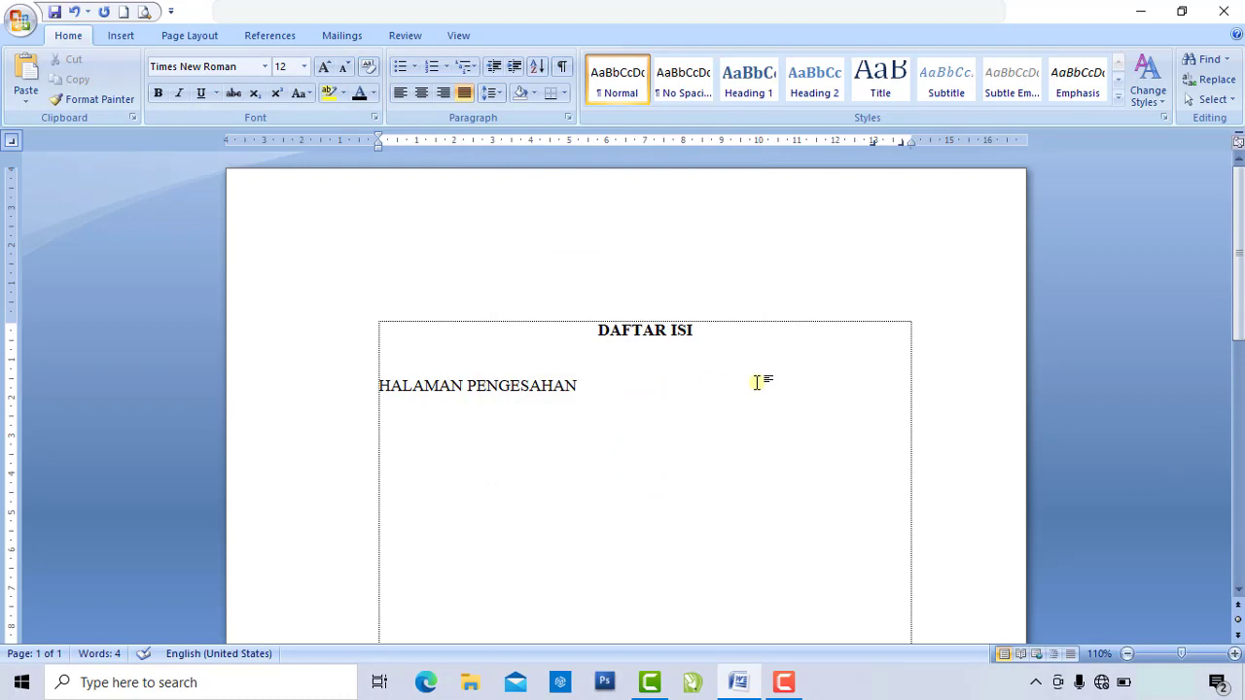
type(".......")
key("BackSpace")
key("BackSpace")
key("BackSpace")
key("BackSpace")
key("BackSpace")
key("BackSpace")
key("BackSpace")
Fill the HALAMAN PENGESAHAN line with its dot leader and add page number i at the second tab stop.
key("Tab")
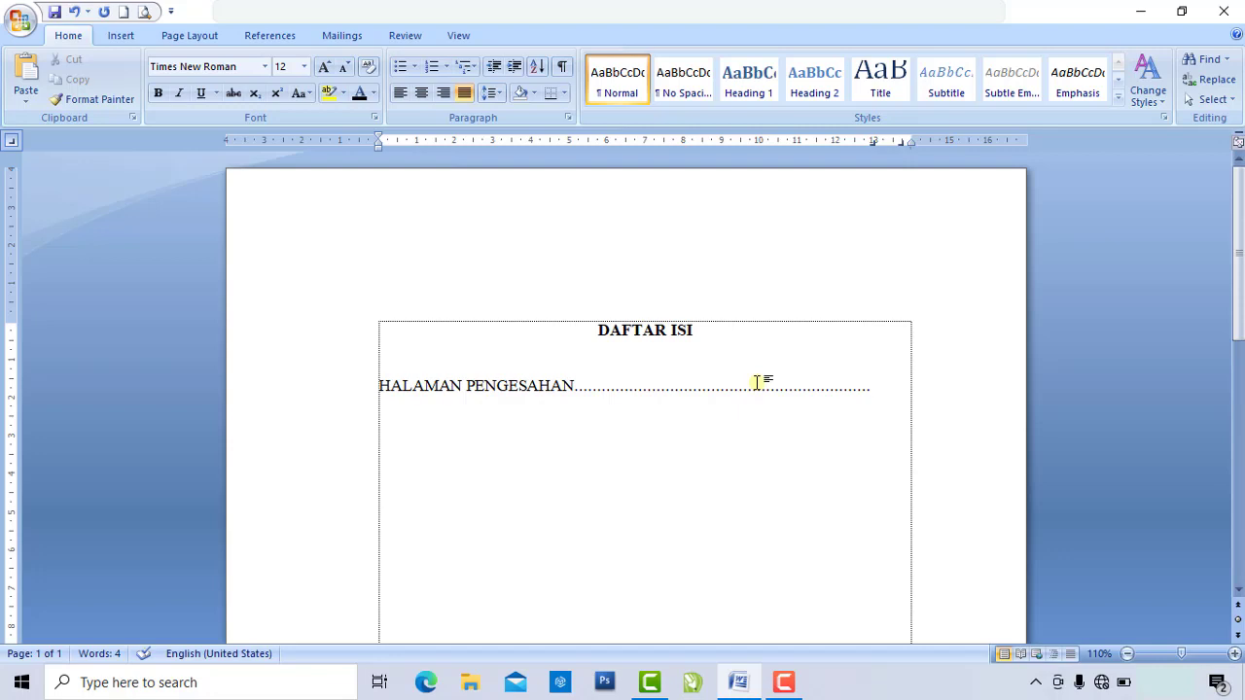
key("Tab")
type("i")
Add the line KATA PENGANTAR with a dot leader and page number ii.
key("Return")
type("KATA PE")
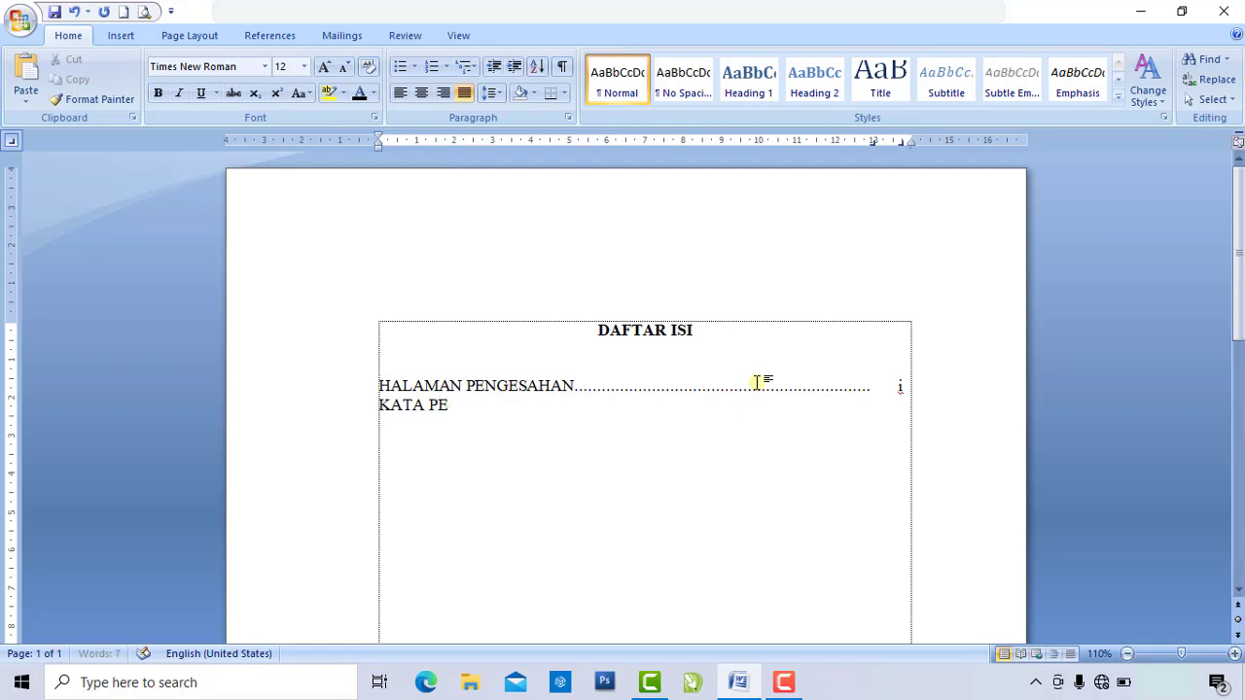
type("N")
key("BackSpace")
type("NGANTAR")
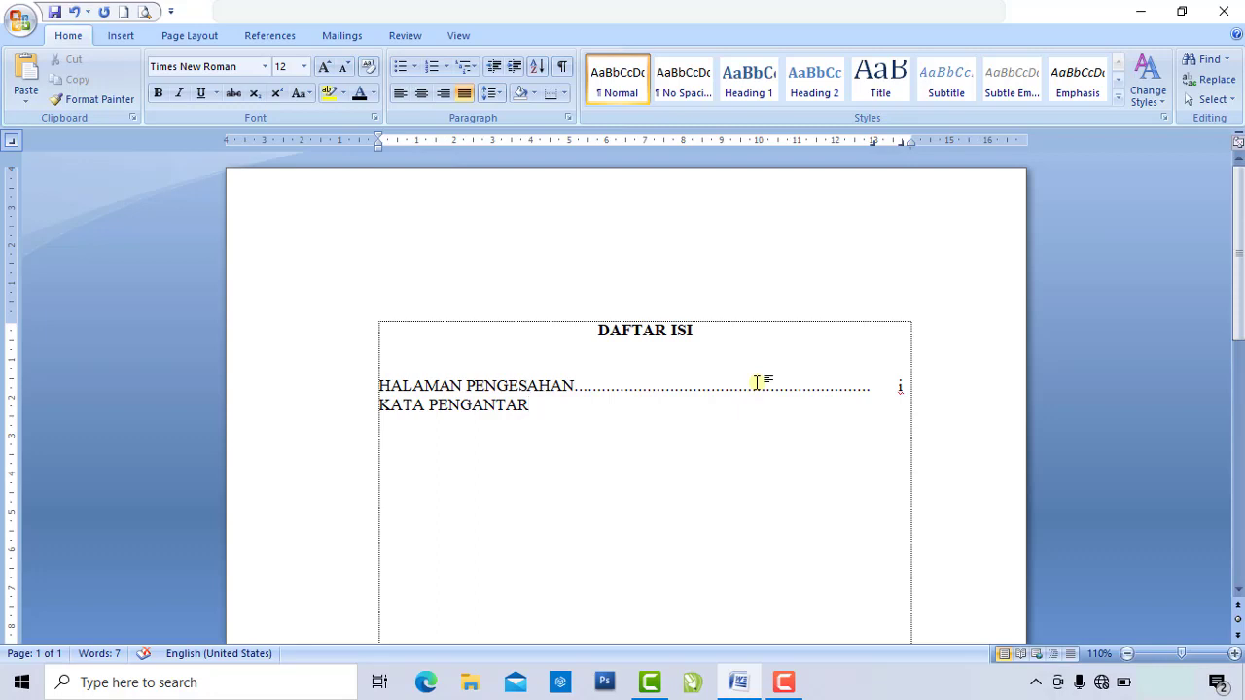
key("Tab")
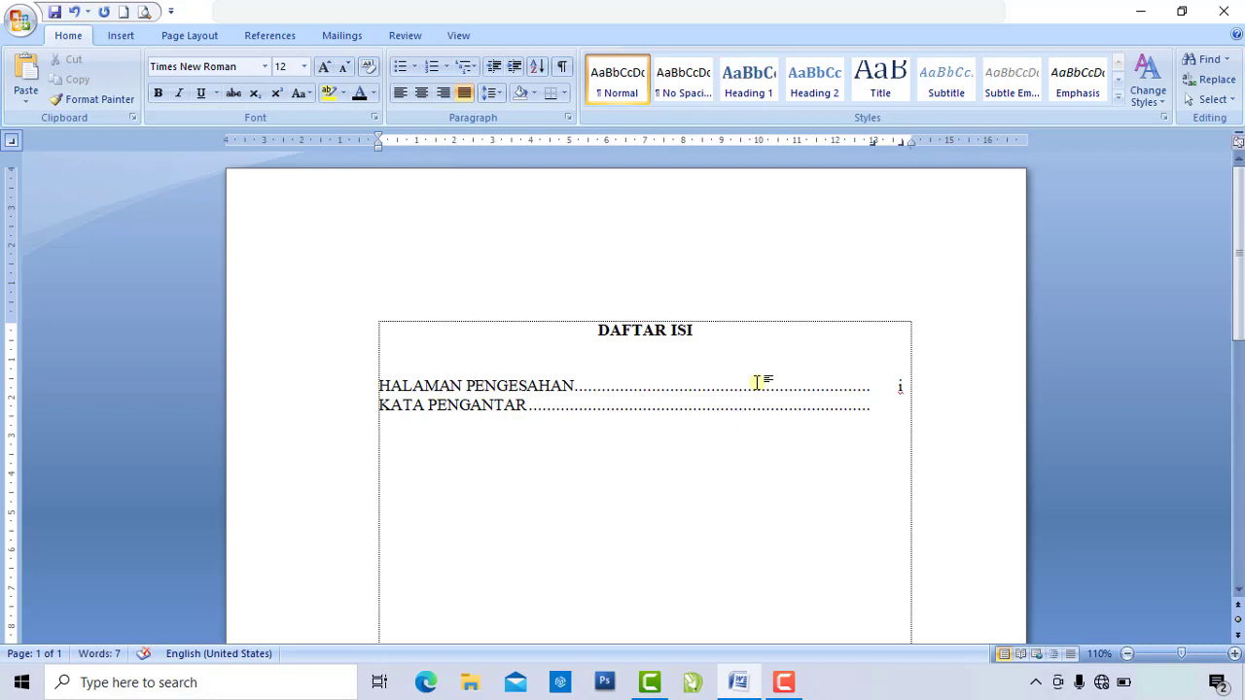
type("ii")
Add the line DAFTAR ISI with a dot leader and page number iii below KATA PENGANTAR.
key("Return")
type("DAFTA")
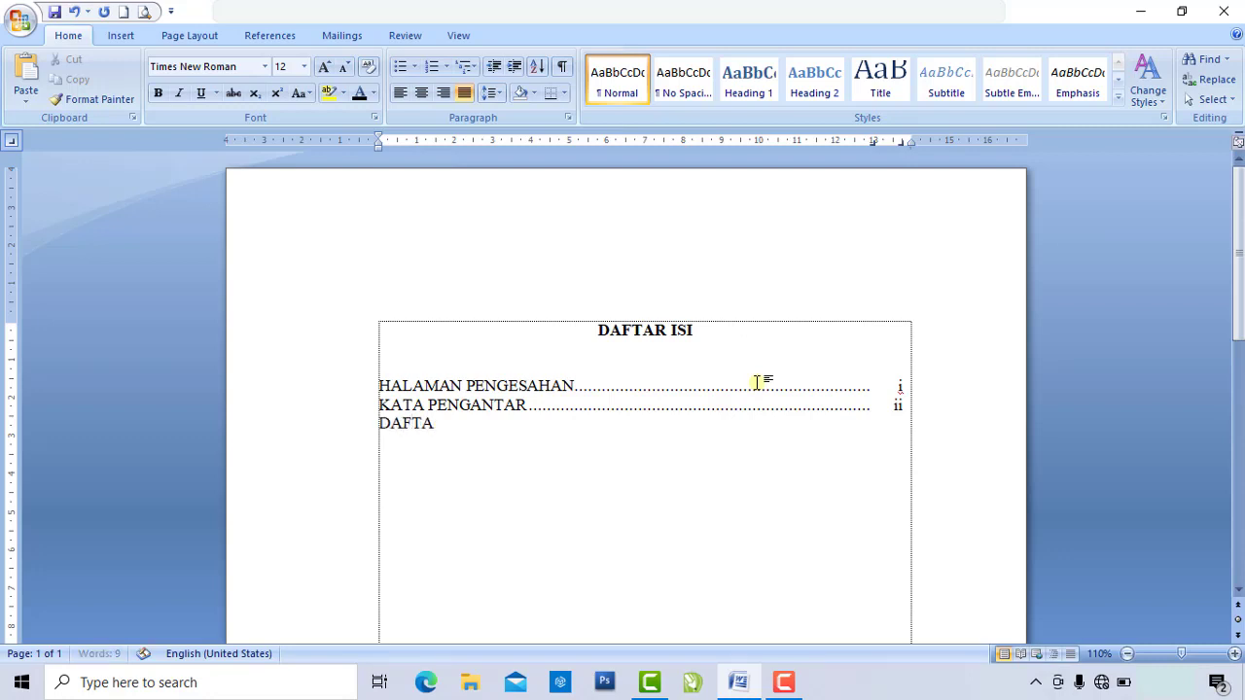
type("R ISI")
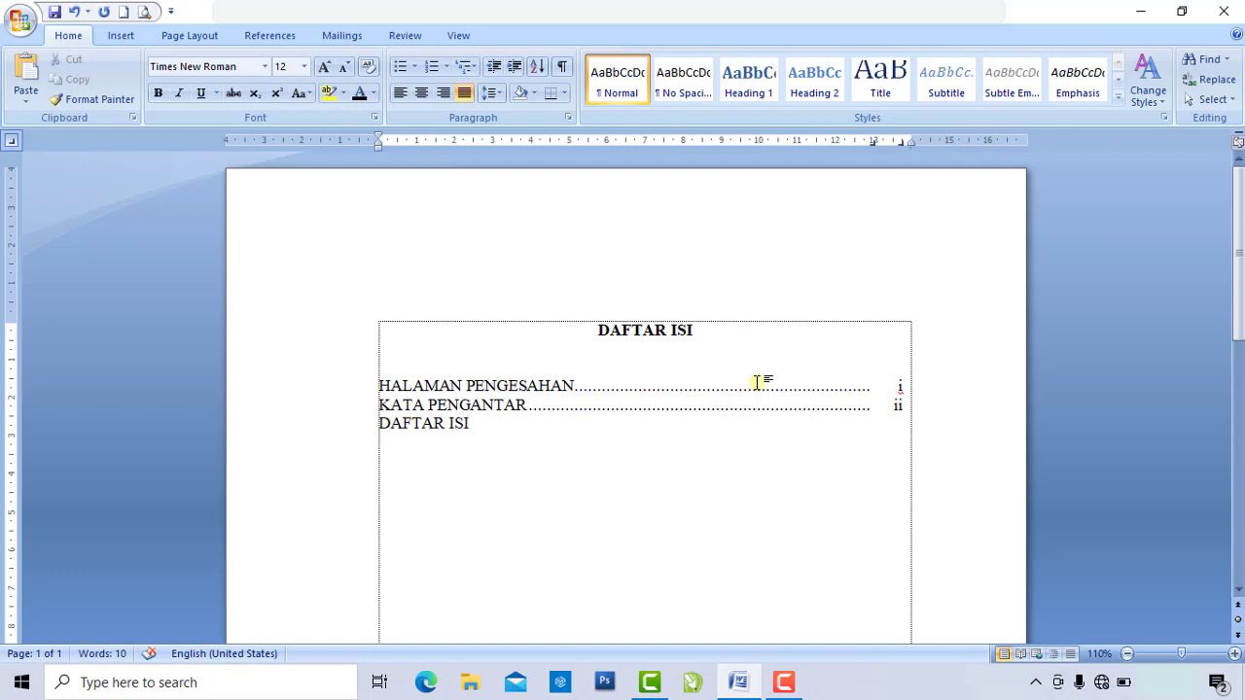
key("Tab")
type("iii")
Add the line DAFTAR TABEL with a dot leader and page number iv.
key("Return")
type("DAFTRA")
key("BackSpace")
key("BackSpace")
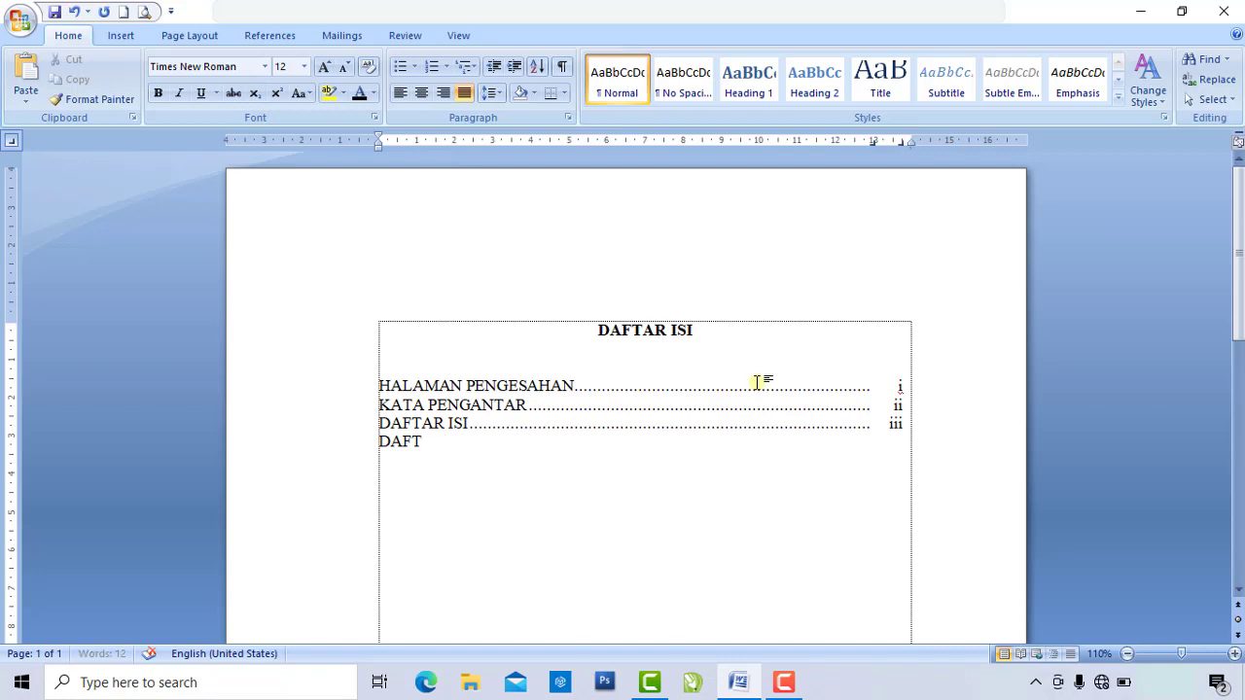
type("AR TABEL")
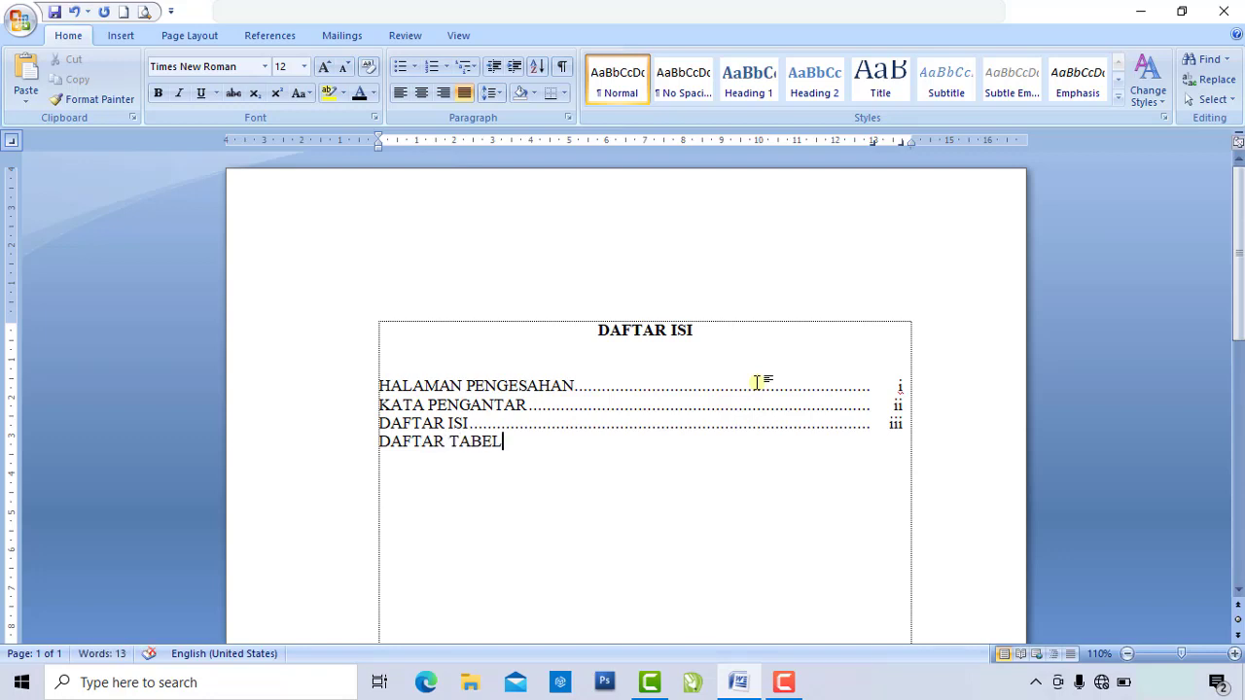
key("Tab")
type("iv")
Add the line DAFTAR LAMPIRAN with a dot leader and page number v below DAFTAR TABEL.
key("Return")
type("DAFTAR")
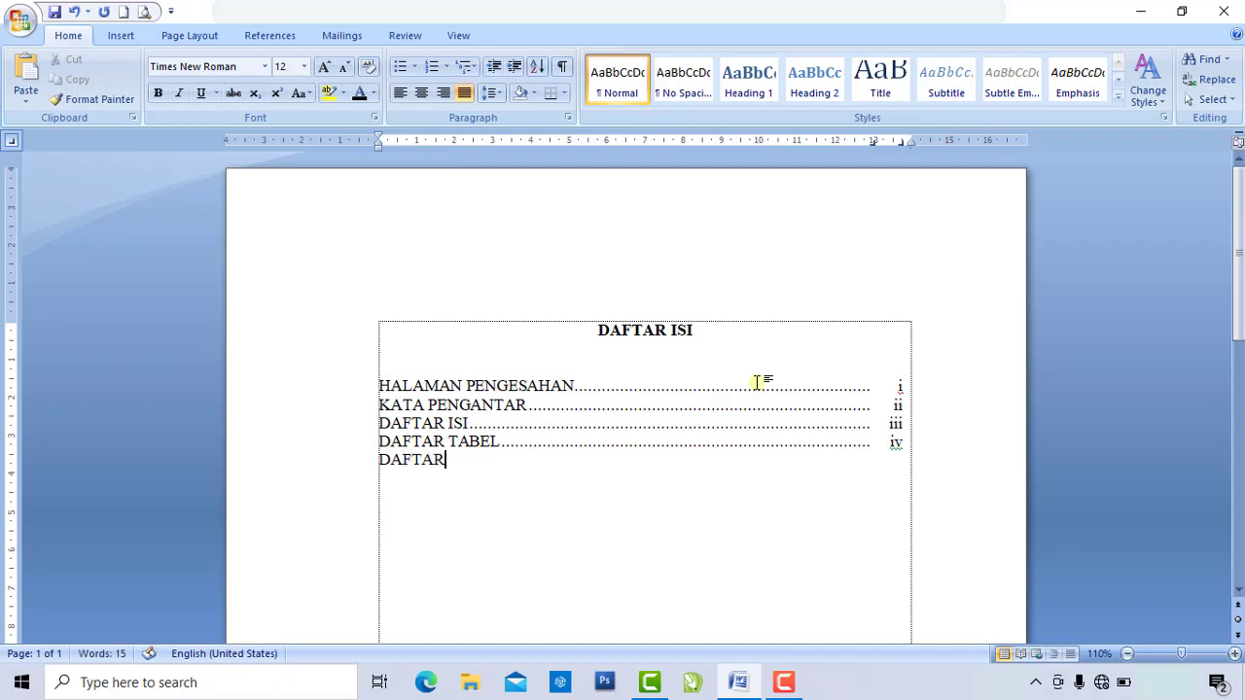
type(" LAMPIRAN")
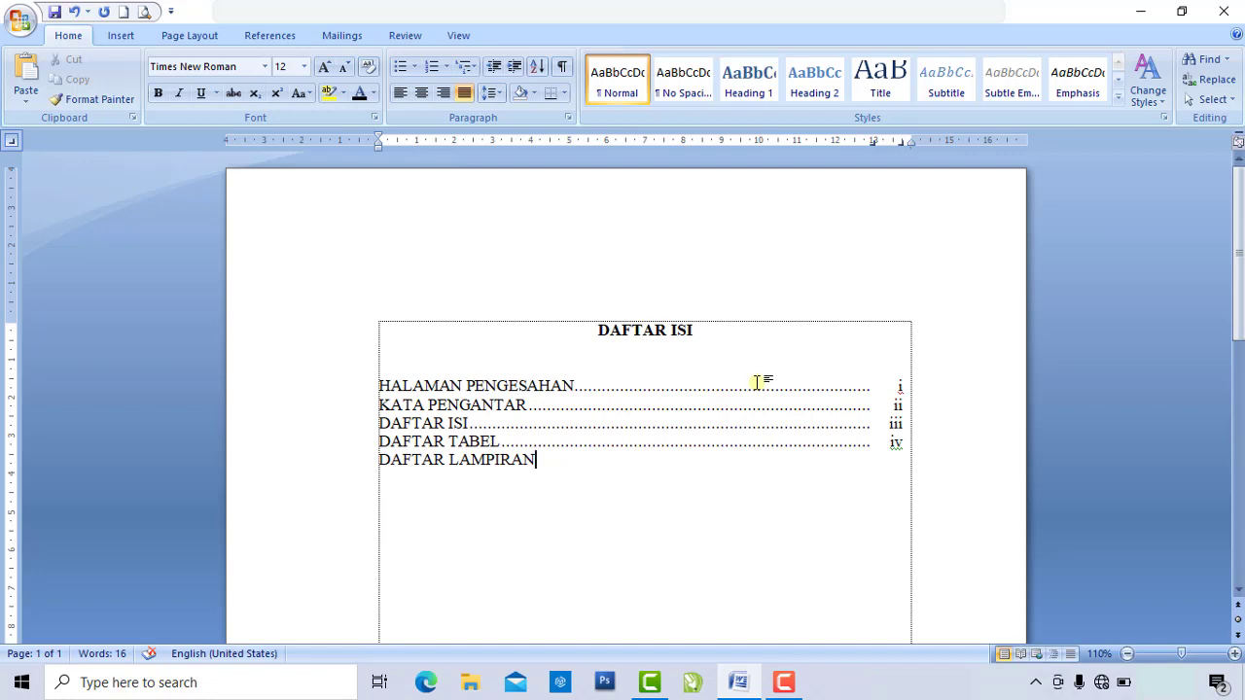
key("Tab")
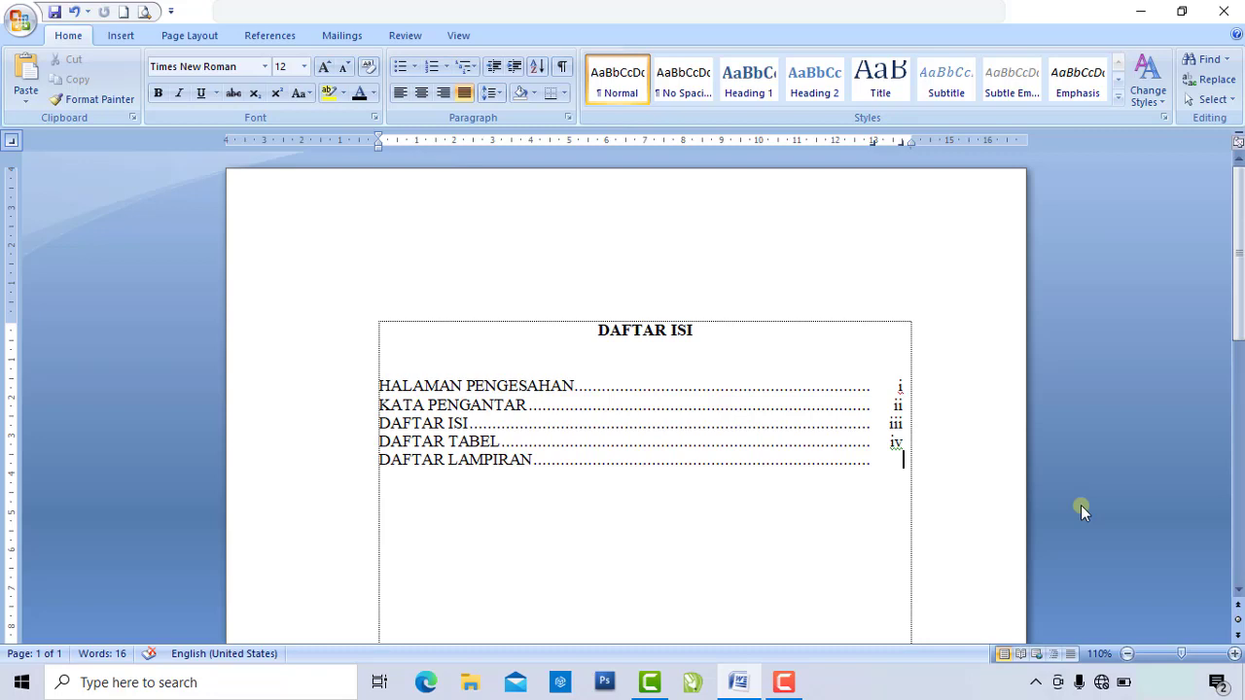
type("v")
Start an A, B, C numbered list on the line below DAFTAR LAMPIRAN and pull its indent back to near the left margin.
left_click(448, 68)
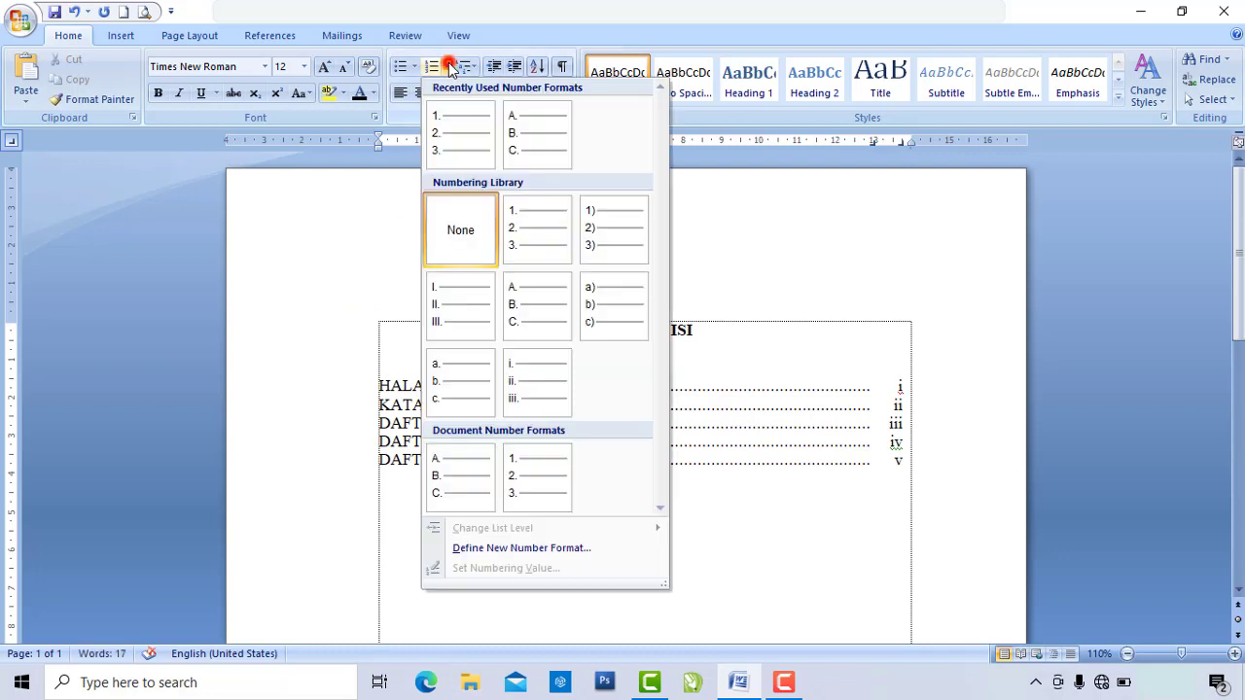
left_click(541, 150)
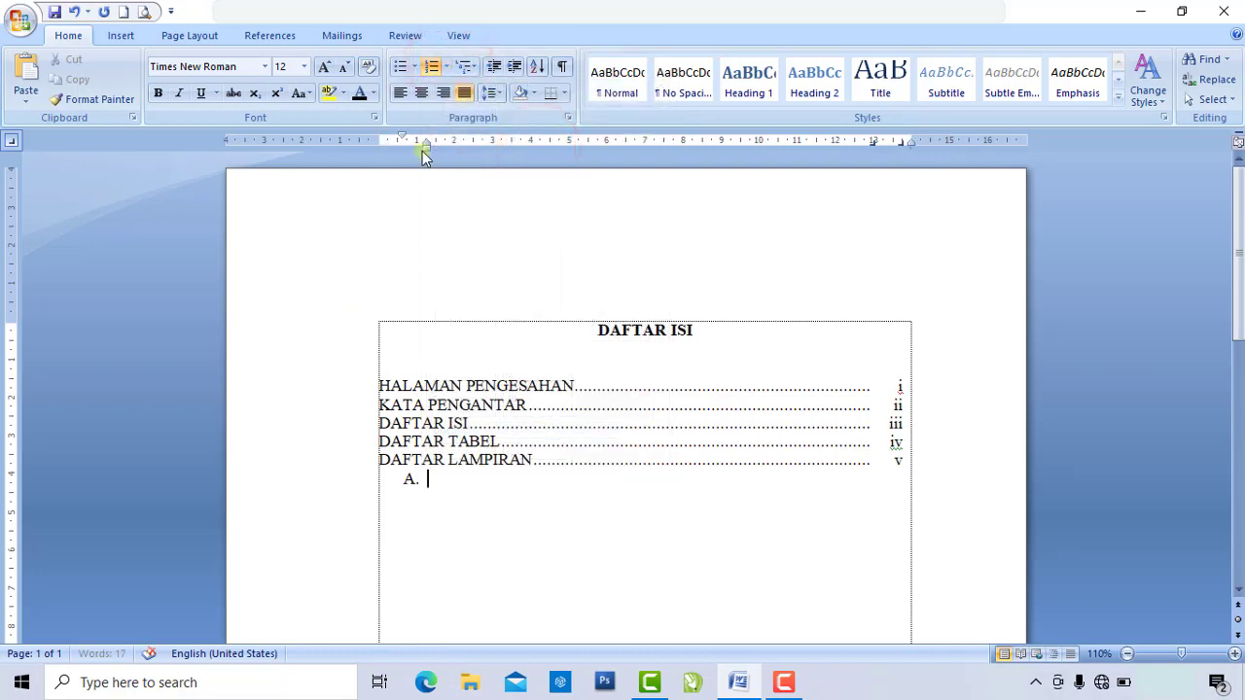
left_click_drag(427, 149, 402, 152)
scroll(479, 520, "down", 1)
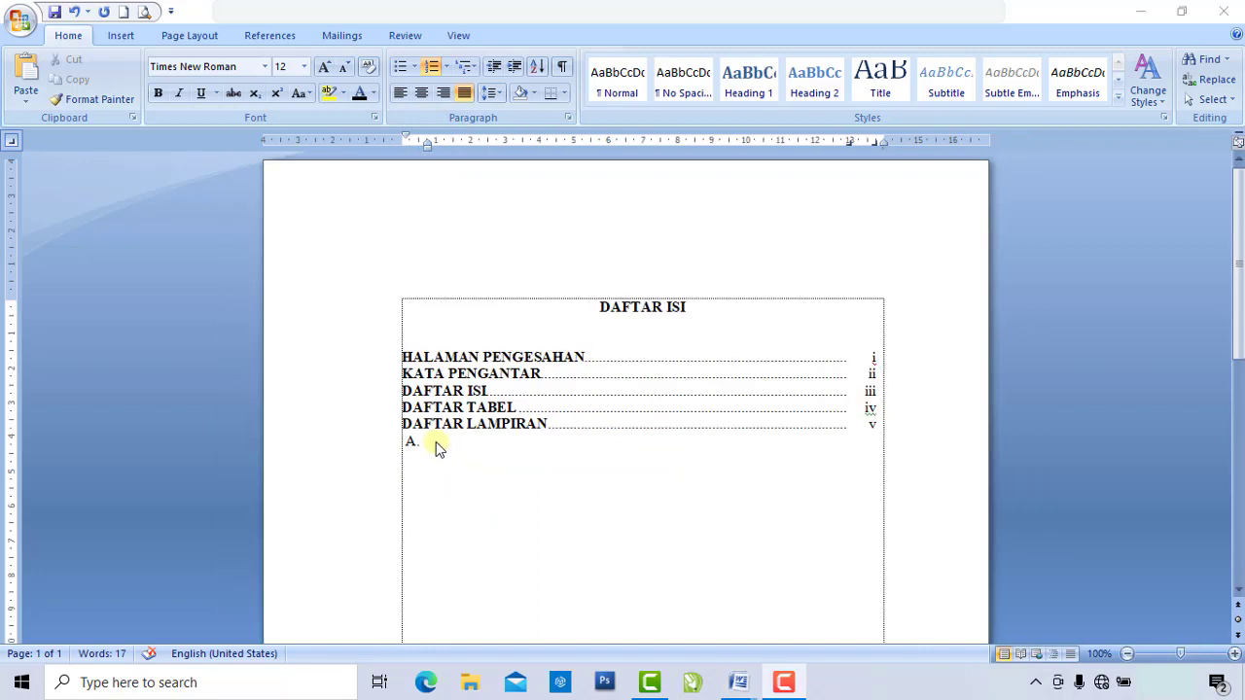
Add a right tab stop to list item A and move it onto the item's hanging indent.
left_click(437, 442)
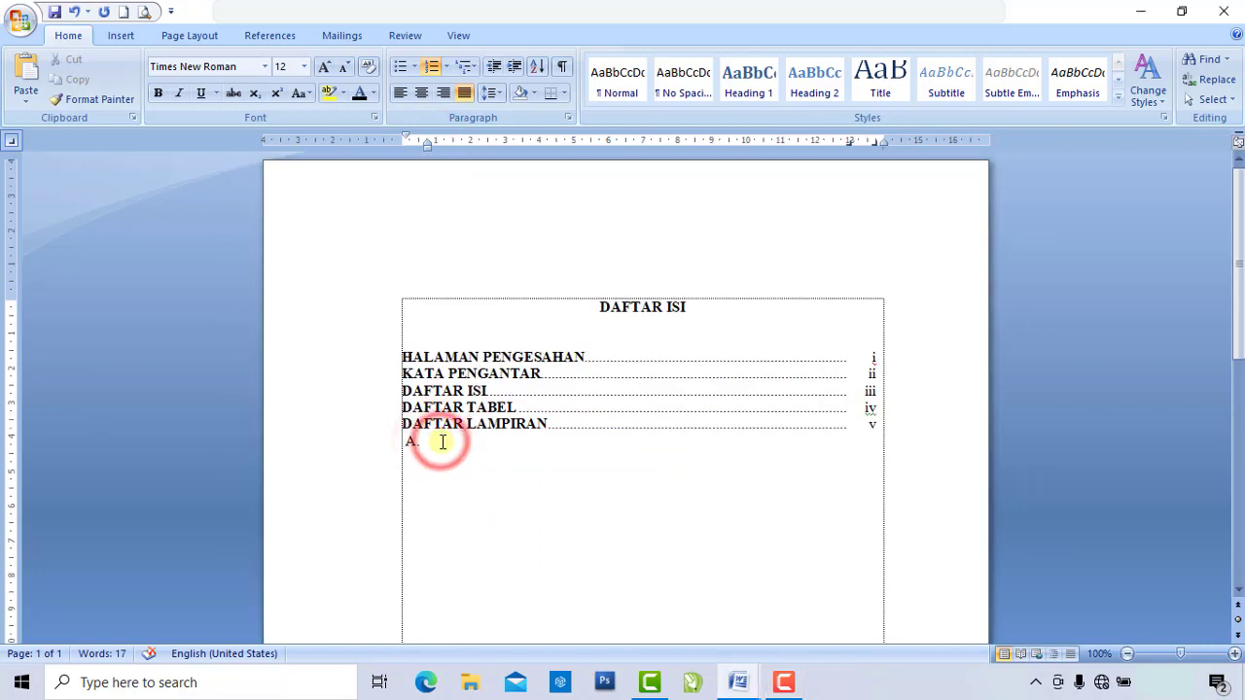
left_click(435, 444)
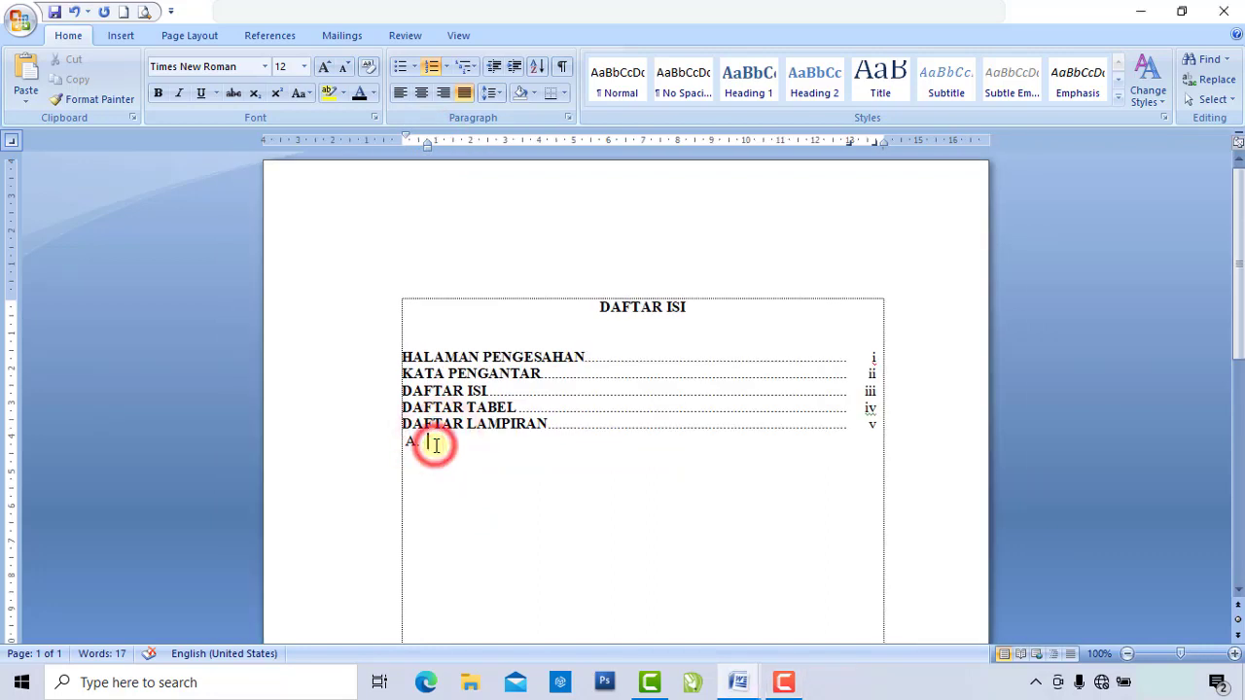
left_click(437, 443)
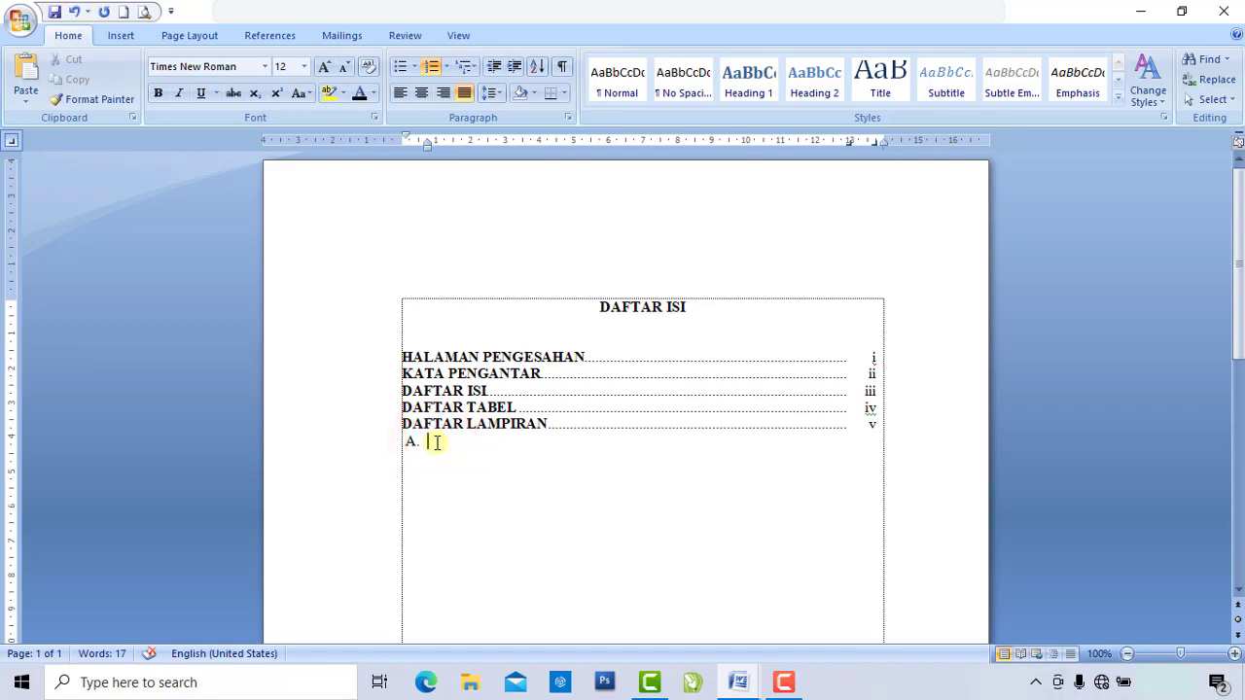
left_click(436, 443)
left_click(437, 442)
left_click(30, 143)
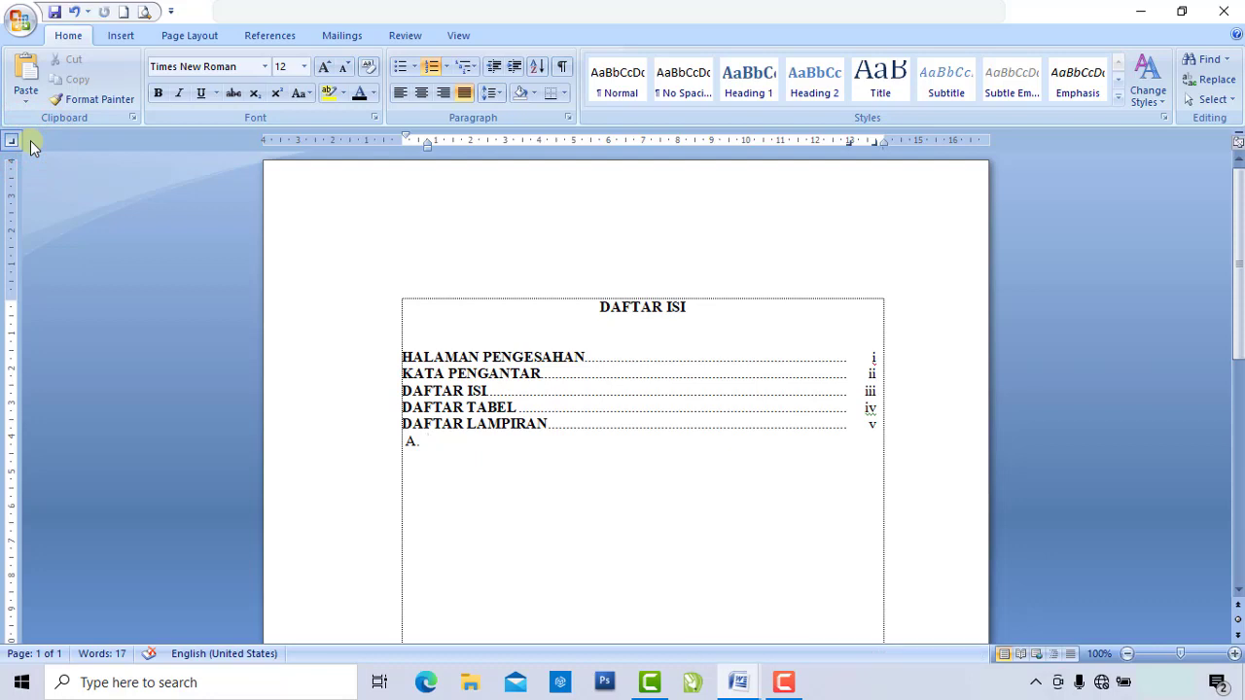
left_click(30, 147)
left_click(458, 139)
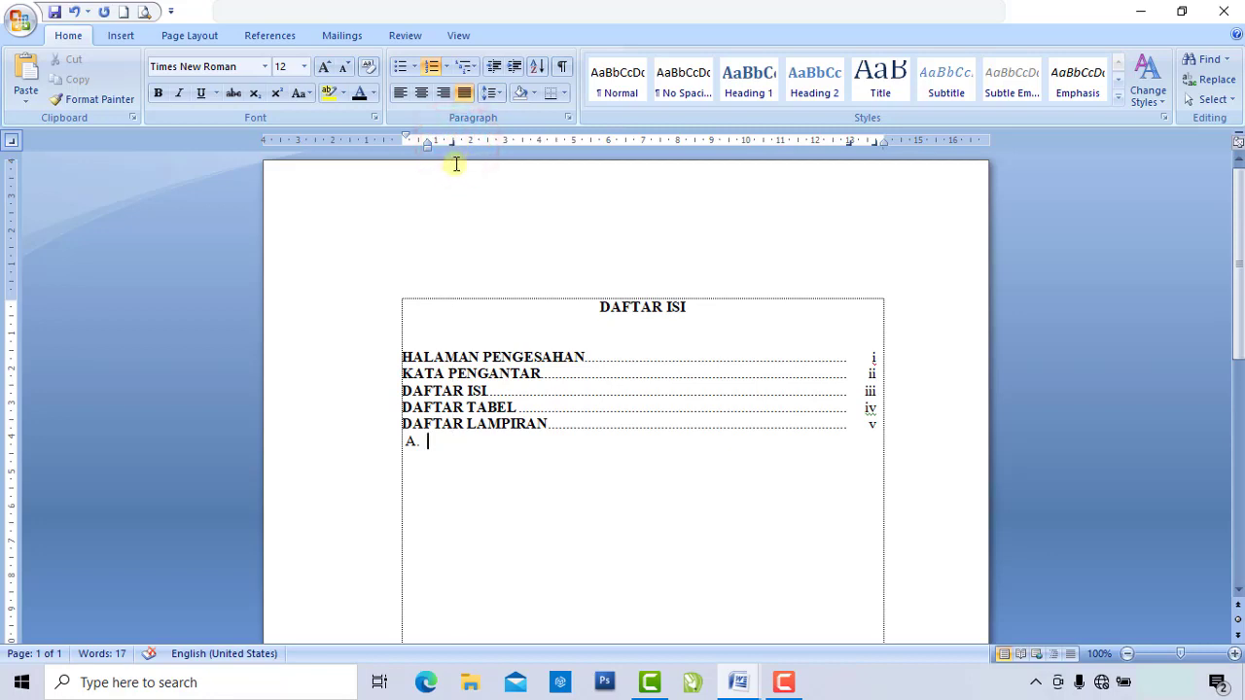
left_click_drag(452, 146, 427, 148)
left_click_drag(426, 148, 426, 149)
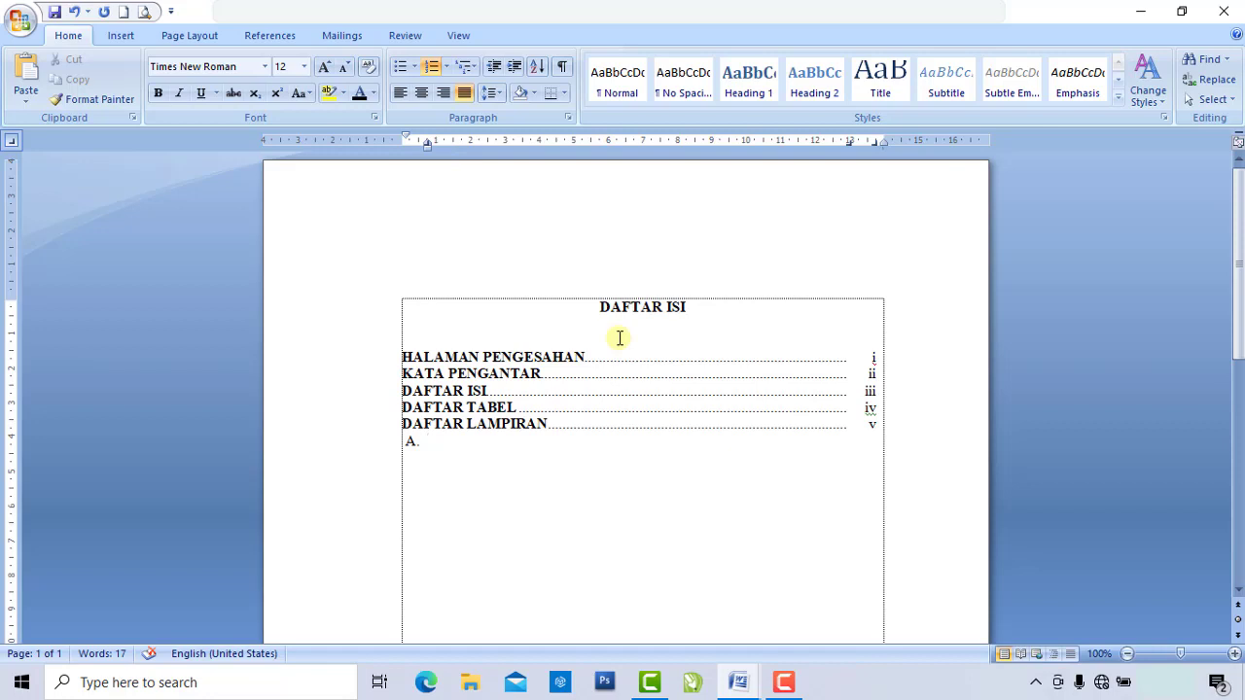
Enter BAB I PENDAHULUAN as list item A and begin an unnumbered line beneath it.
type("BAB I PENDAHU")
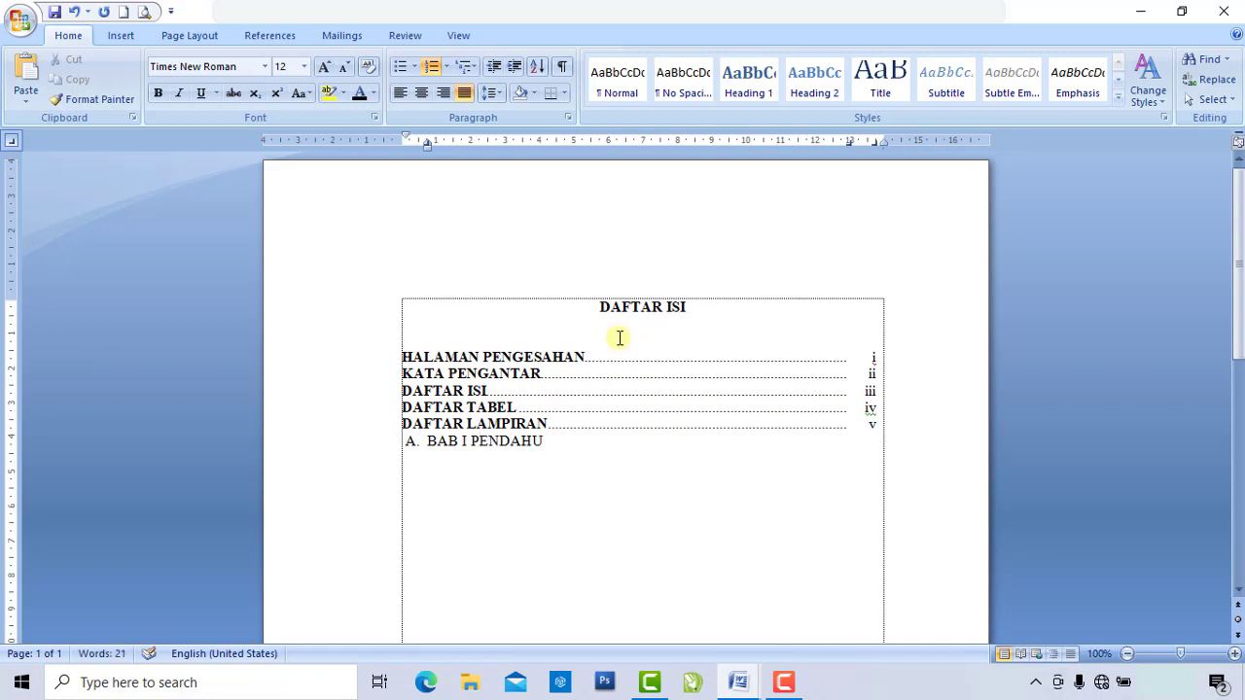
type("LUAN")
key("Return")
scroll(480, 518, "up", 1, "ctrl")
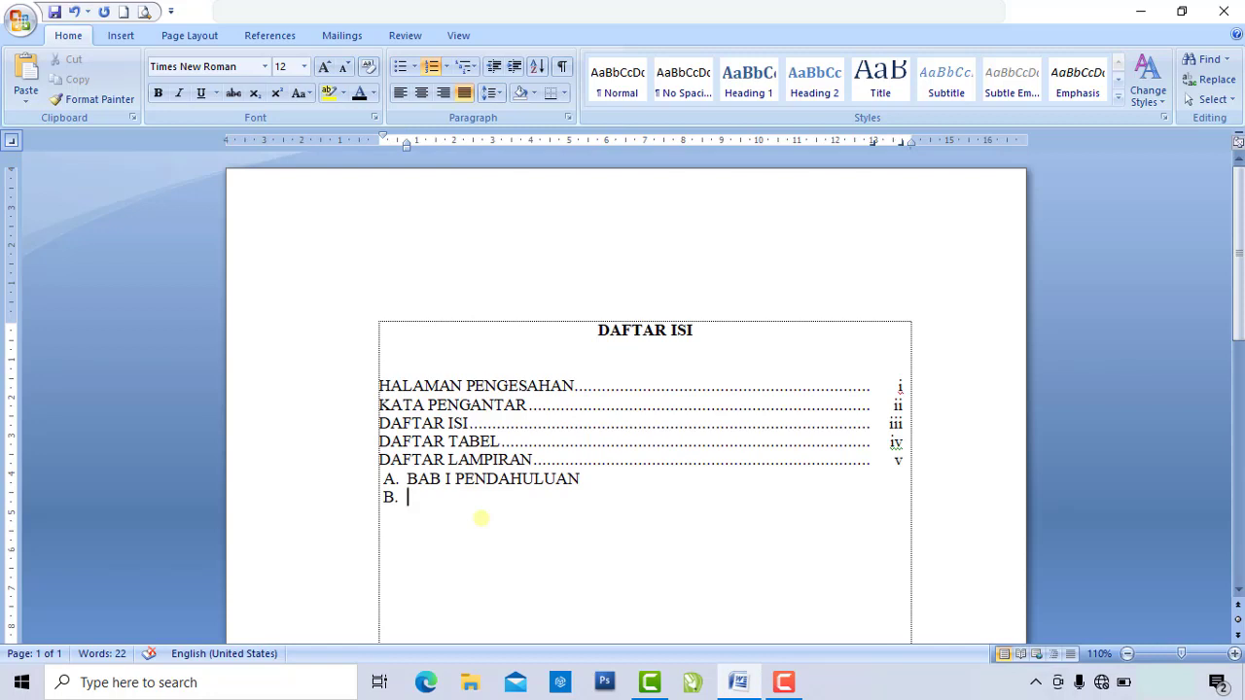
key("BackSpace")
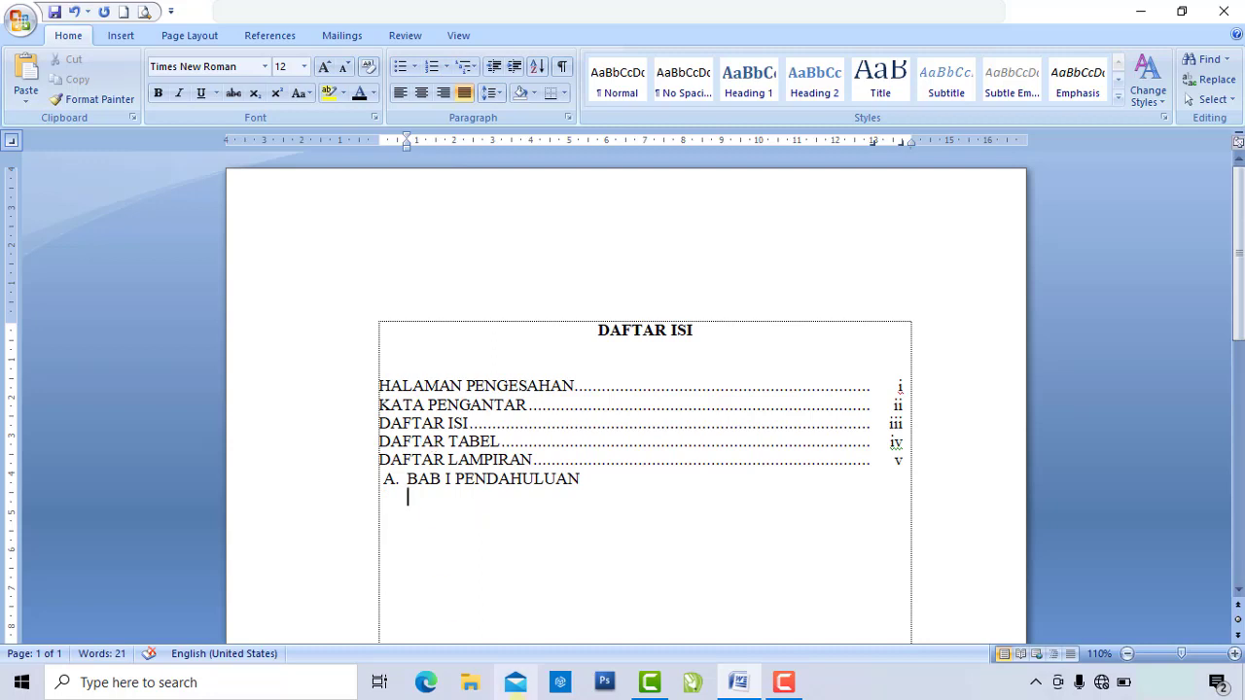
Start a 1, 2, 3 sublist with its number aligned under the BAB I PENDAHULUAN text and a right tab stop on its hanging indent.
left_click(447, 67)
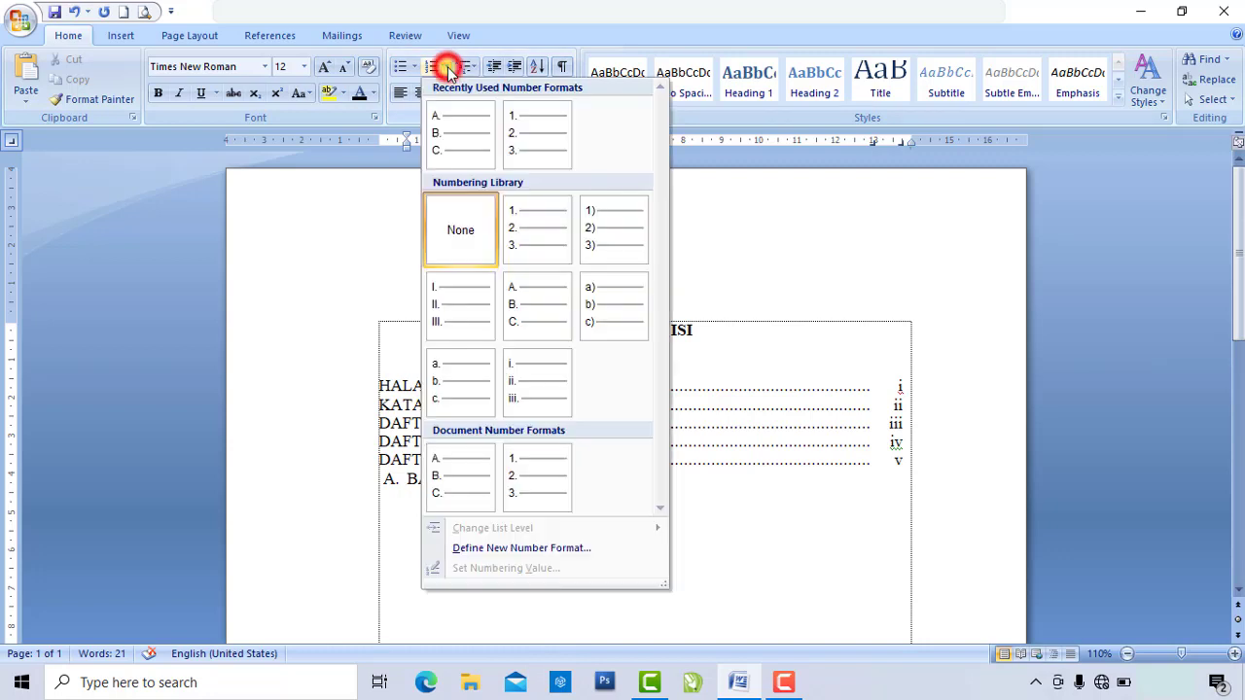
left_click(531, 141)
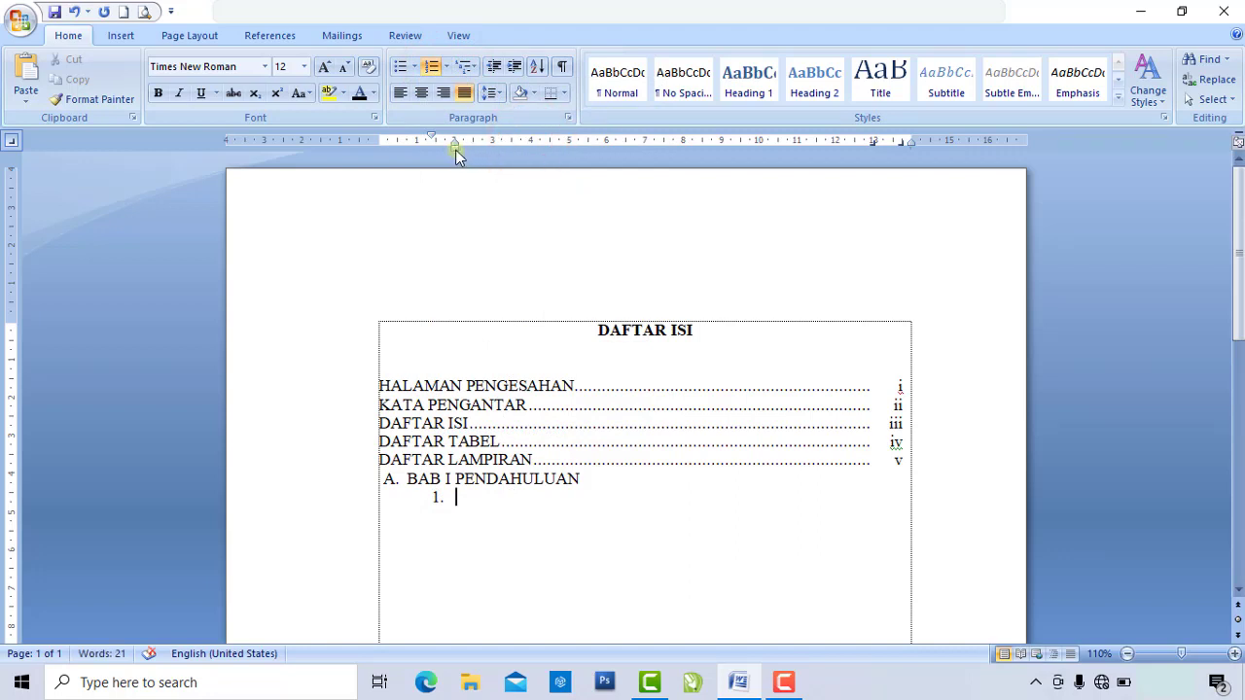
mouse_move(454, 148)
left_mouse_down()
mouse_move(427, 158)
mouse_move(407, 137)
left_mouse_up()
left_click(20, 142)
left_click(456, 141)
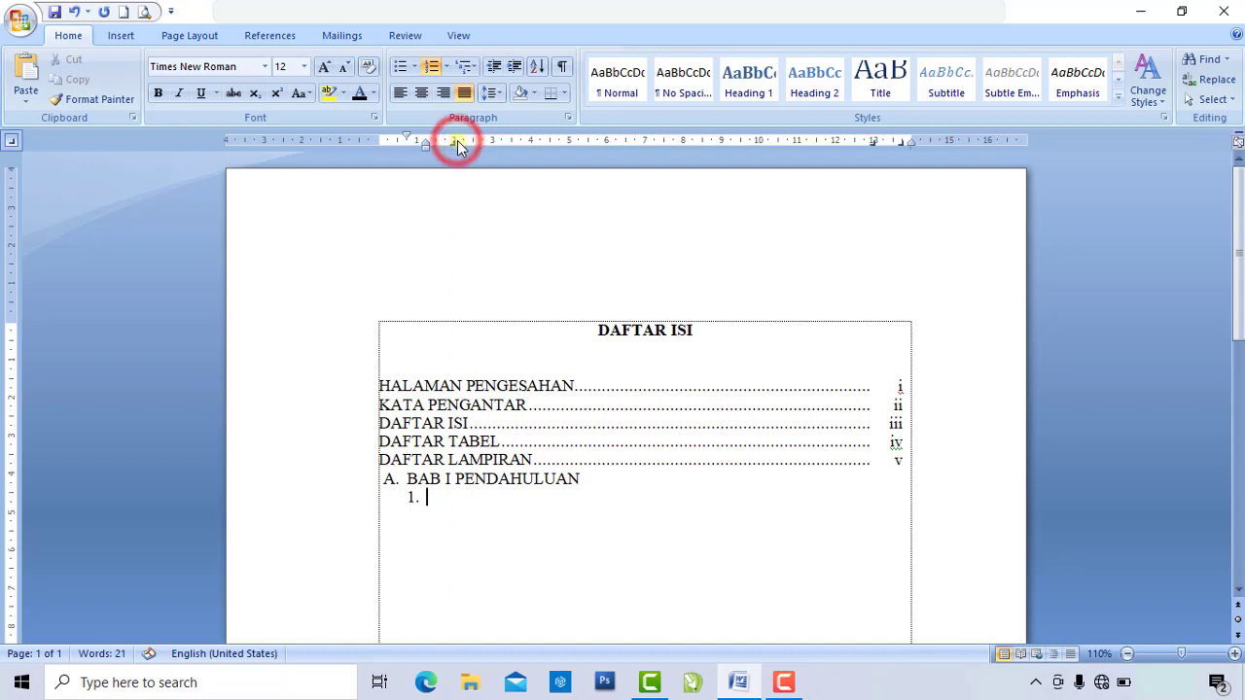
left_click_drag(454, 142, 431, 153)
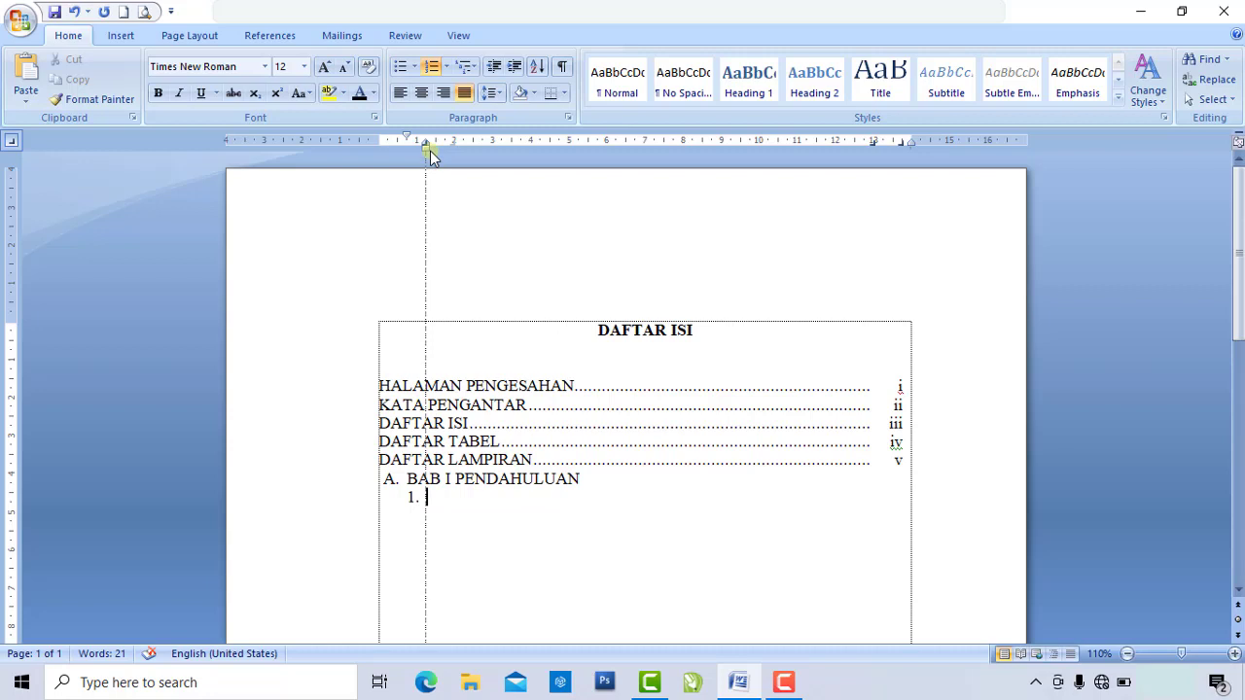
left_click_drag(429, 150, 428, 152)
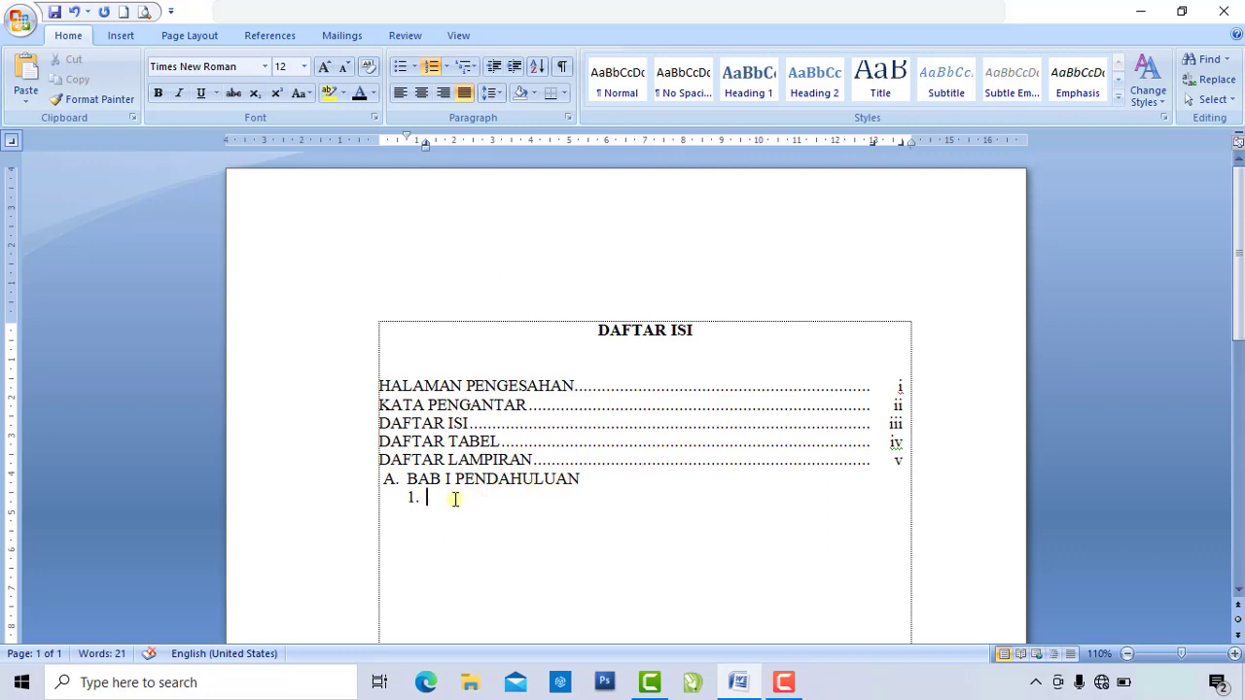
Enter the sublist items Latar Belakang with page number 1 and Identifikasi Masalah with page number 3, each with a dot leader.
type("Latar Belakang")
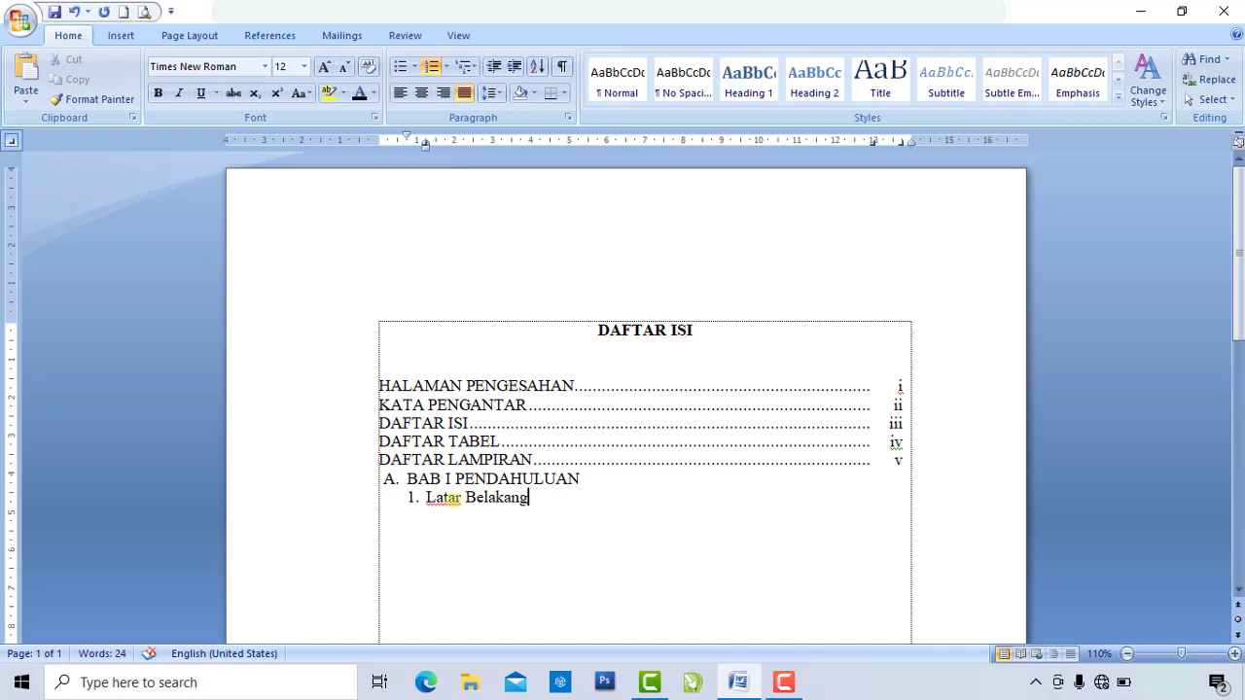
key("Tab")
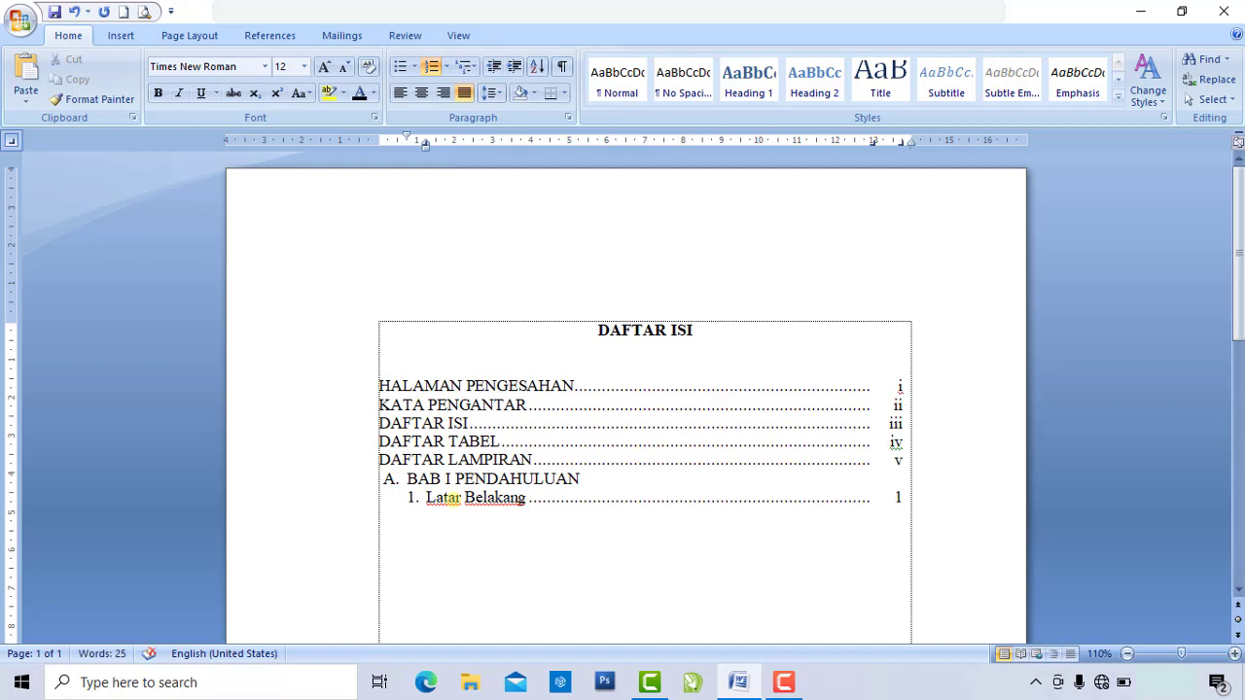
key("Return")
type("Identifikasi")
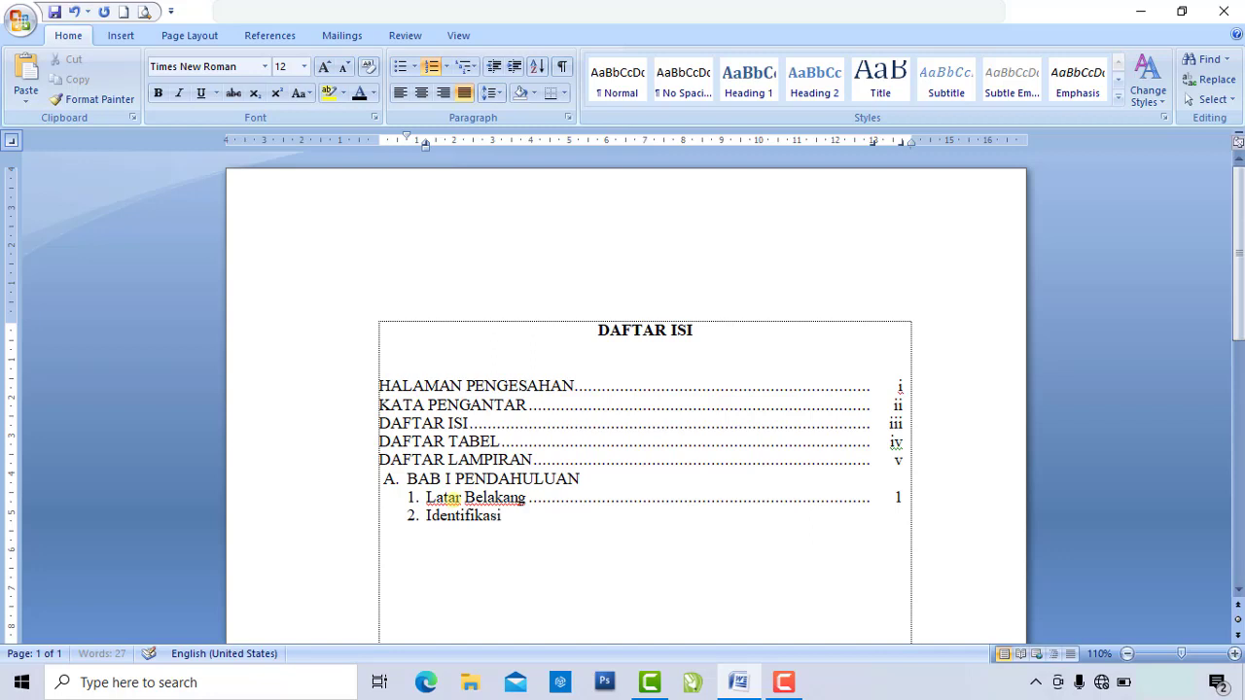
type(" Masa")
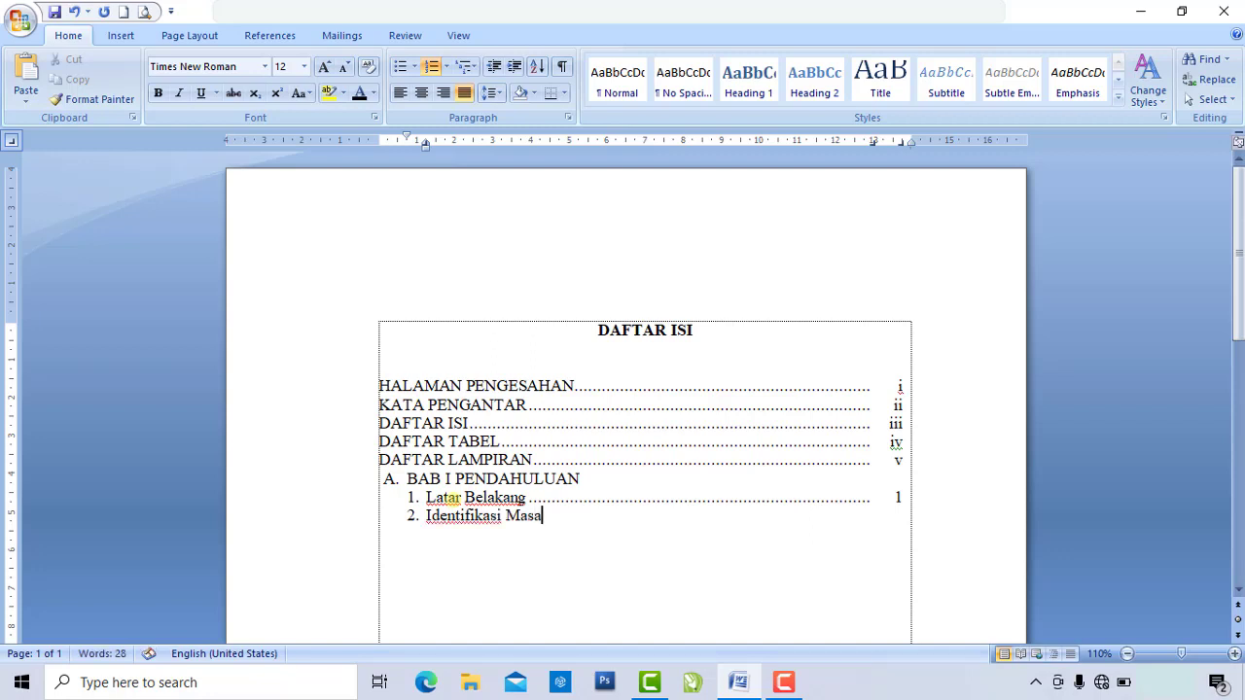
type("lah")
key("Tab")
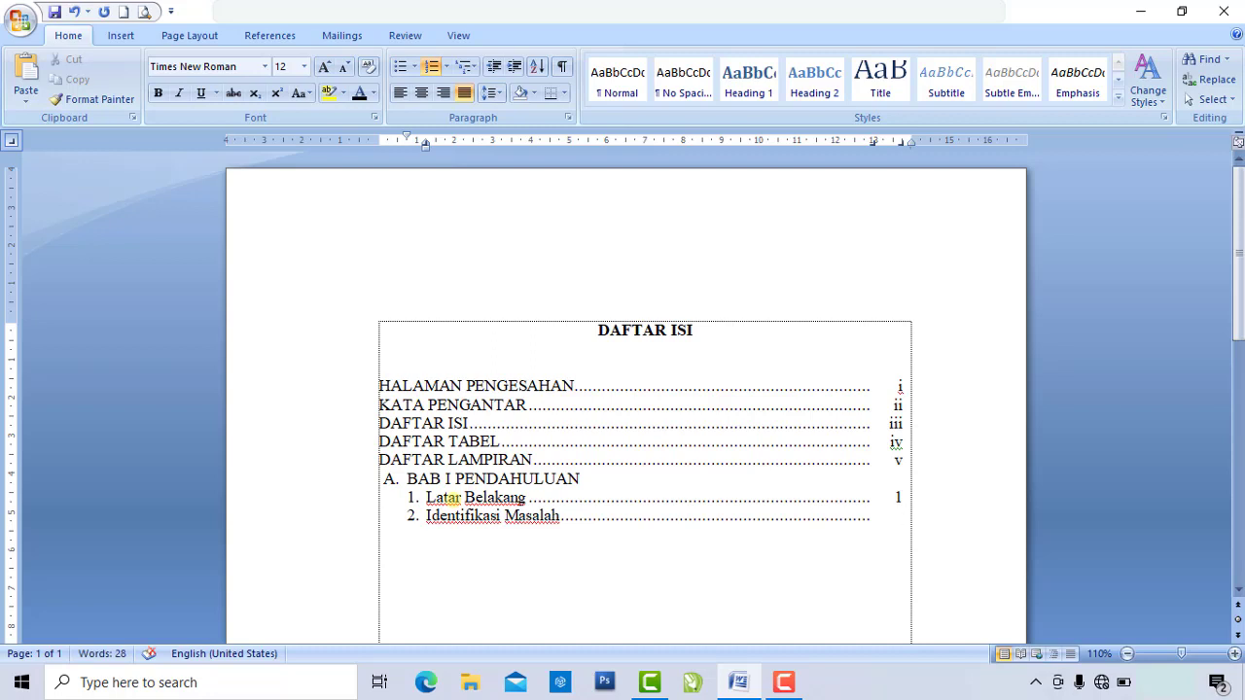
type("3")
Add the third sublist item Rumusan Masalah with a dot leader and page number 5.
key("Return")
type("Rumu")
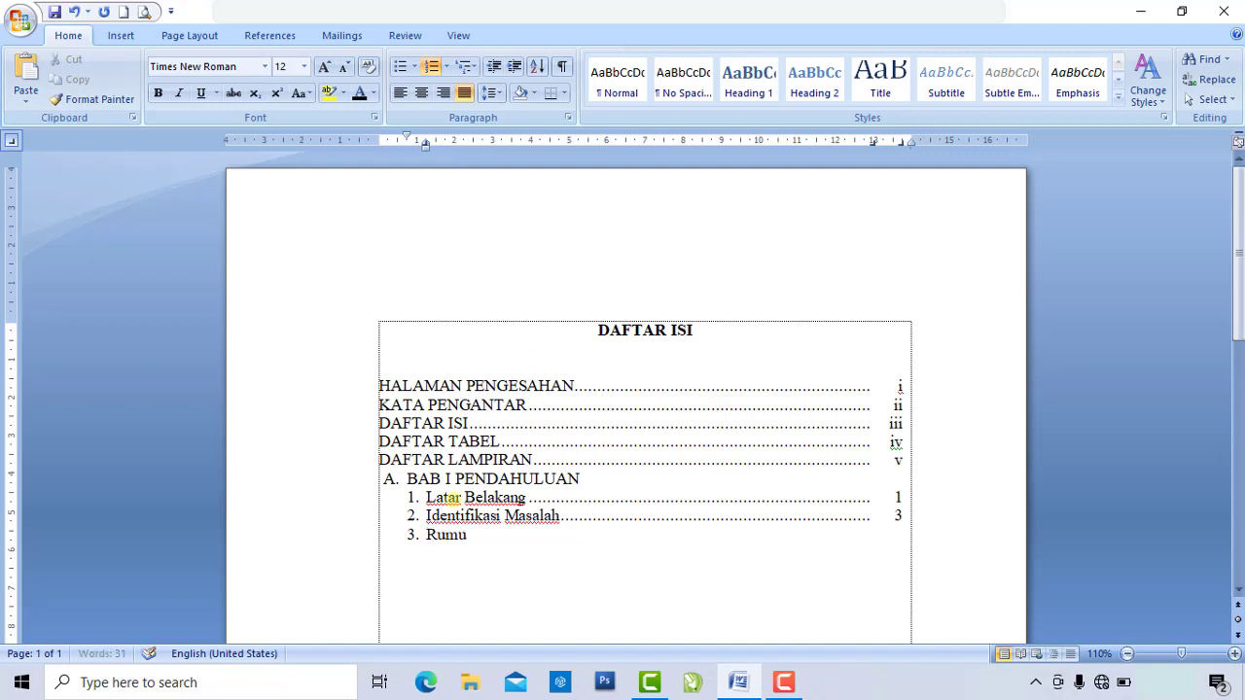
type("san Masa;lah")
key("BackSpace")
key("BackSpace")
key("BackSpace")
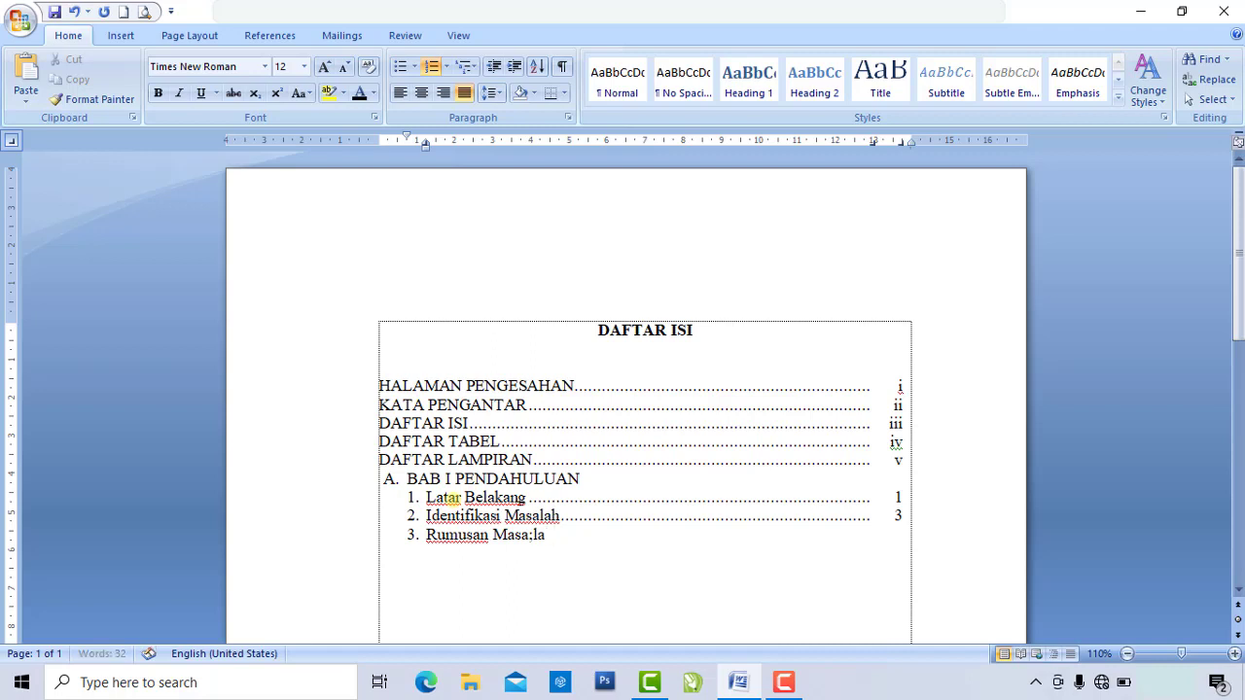
key("BackSpace")
type("lah")
key("Tab")
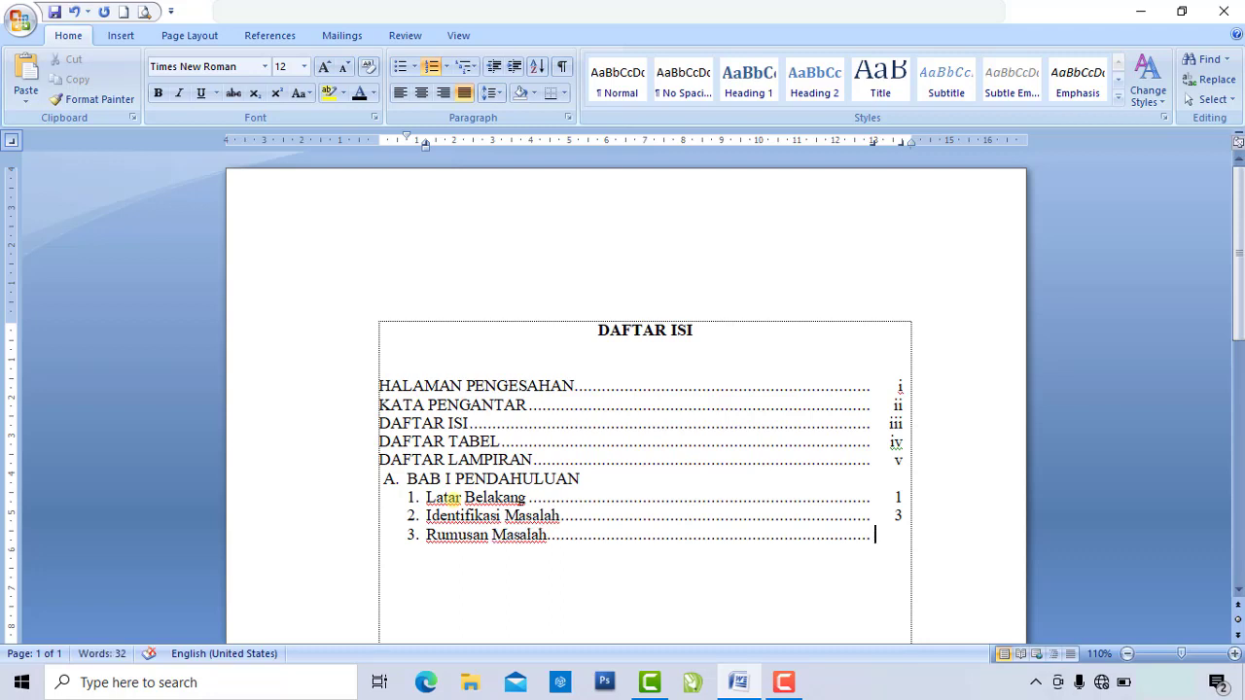
key("Tab")
type("5")
Begin an unnumbered line at the left margin below Rumusan Masalah.
key("Return")
key("BackSpace")
key("BackSpace")
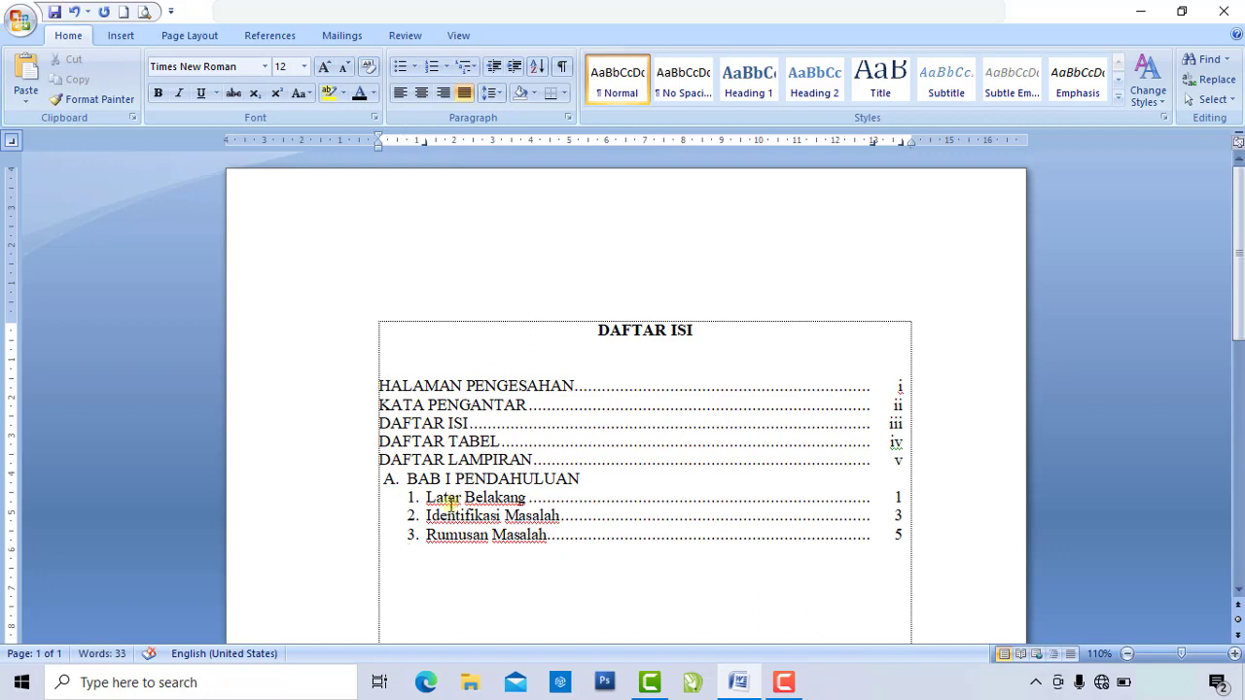
left_click(557, 478)
left_click(514, 478)
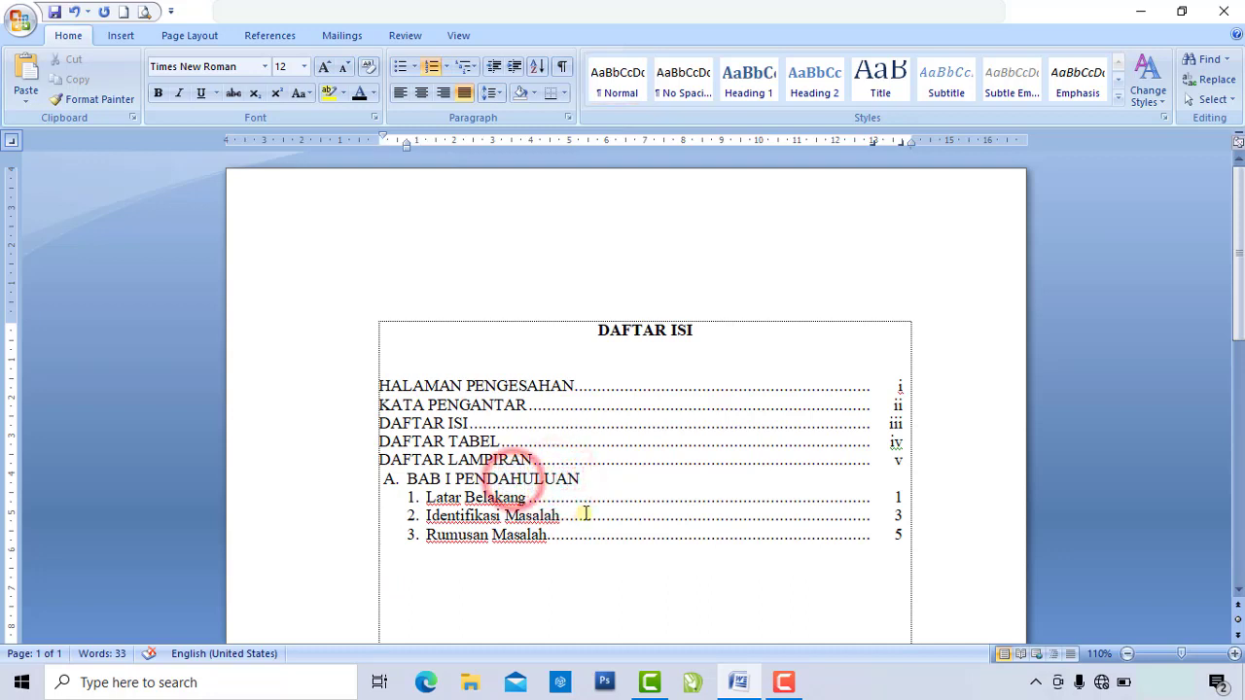
left_click(587, 479)
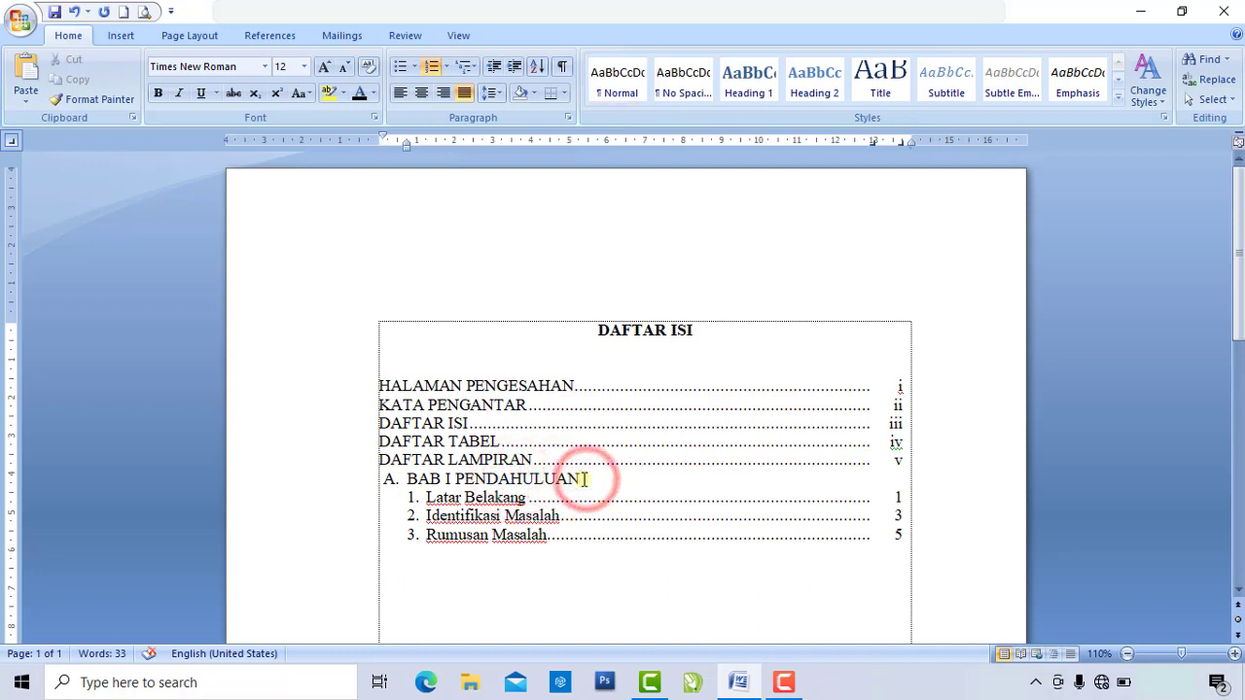
left_click(101, 101)
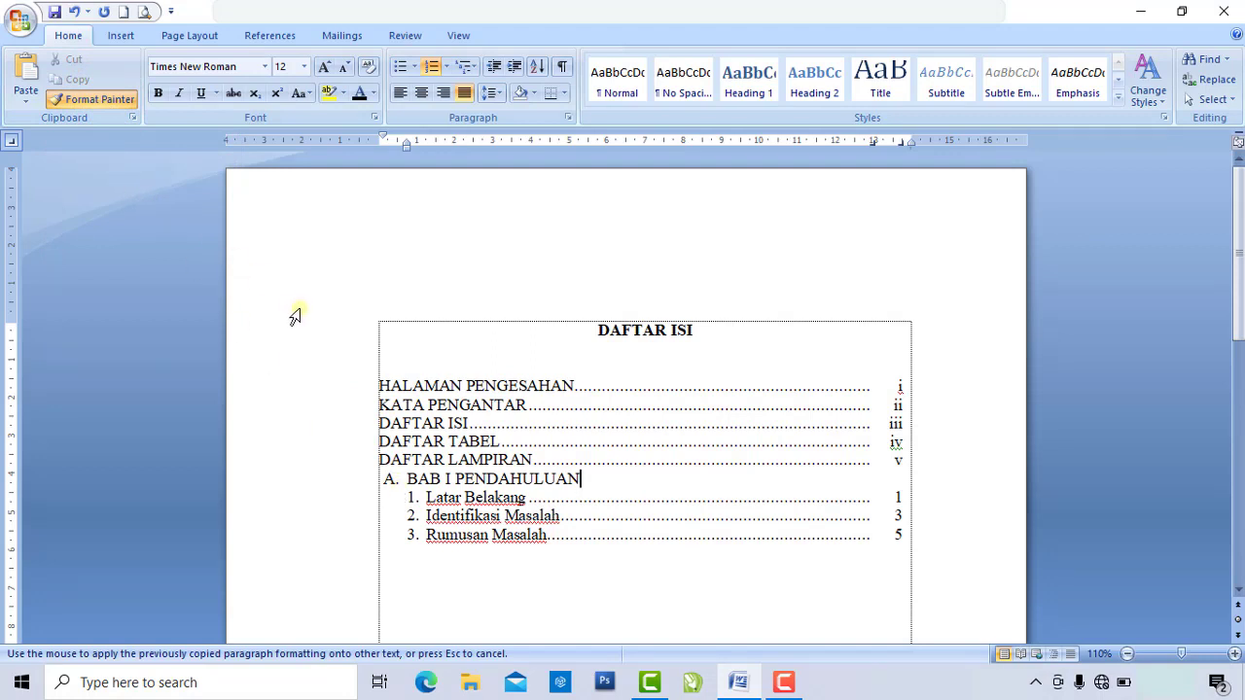
key("Escape")
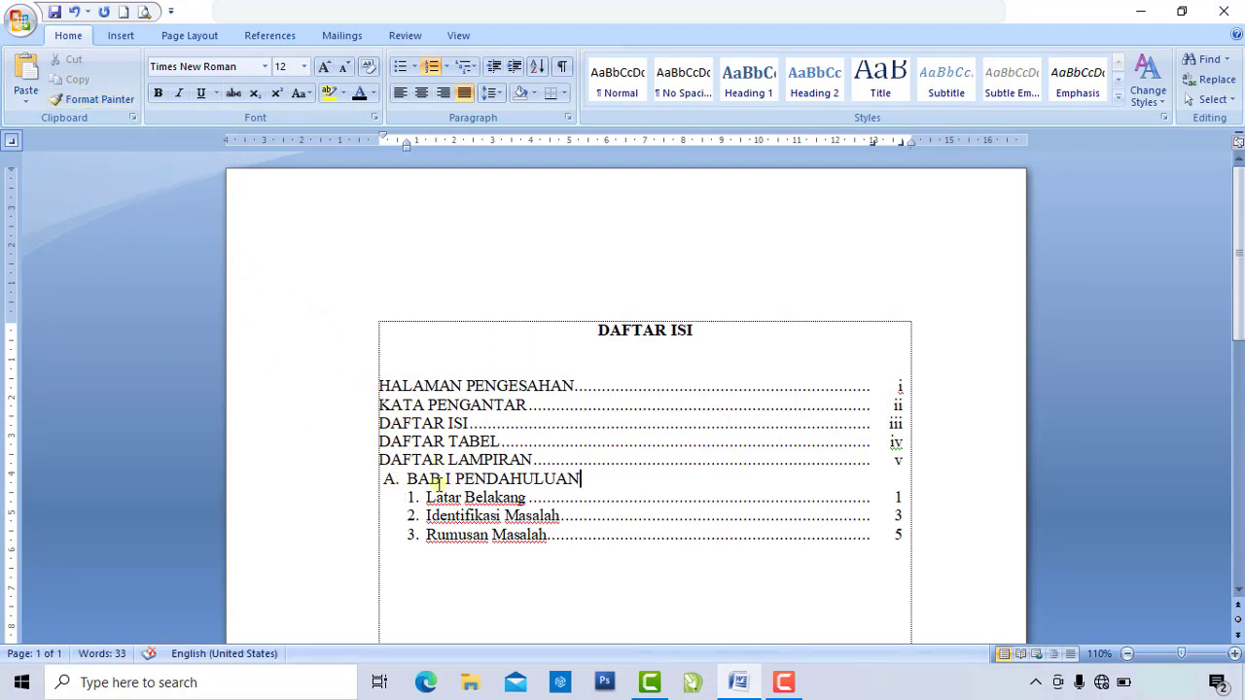
Copy the paragraph formatting of the BAB I PENDAHULUAN line to the empty line below Rumusan Masalah.
left_click(409, 478)
left_click(449, 479)
left_click(587, 477)
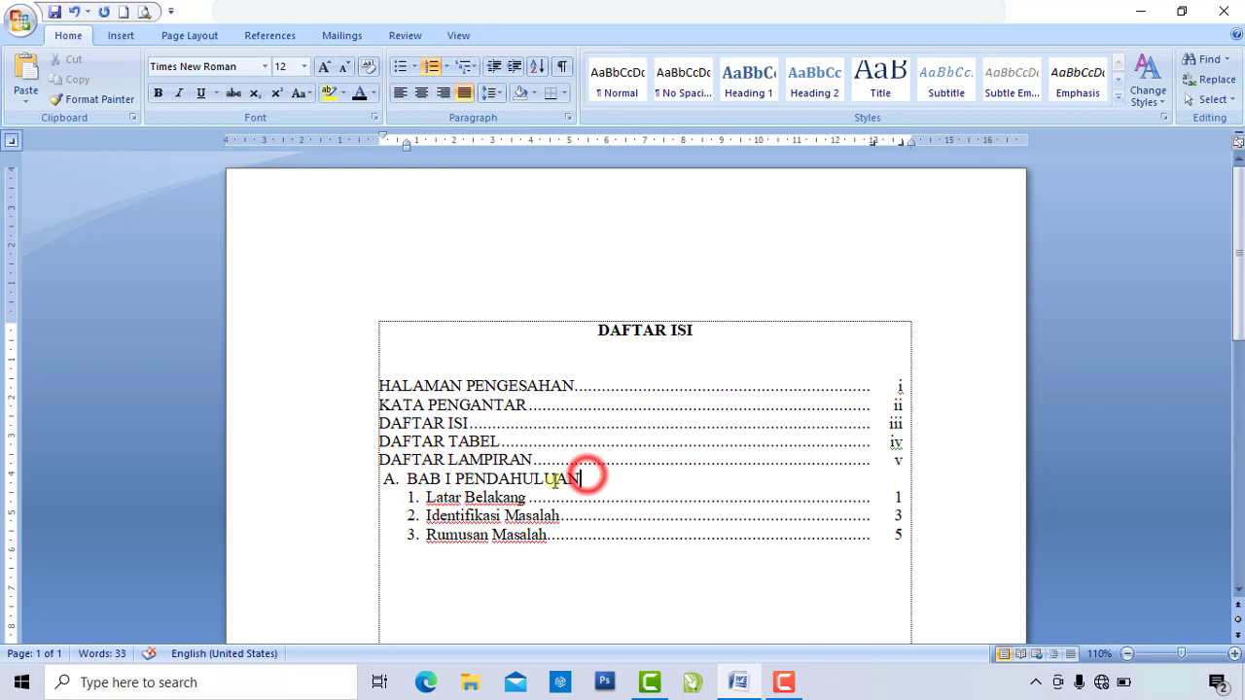
left_click(109, 99)
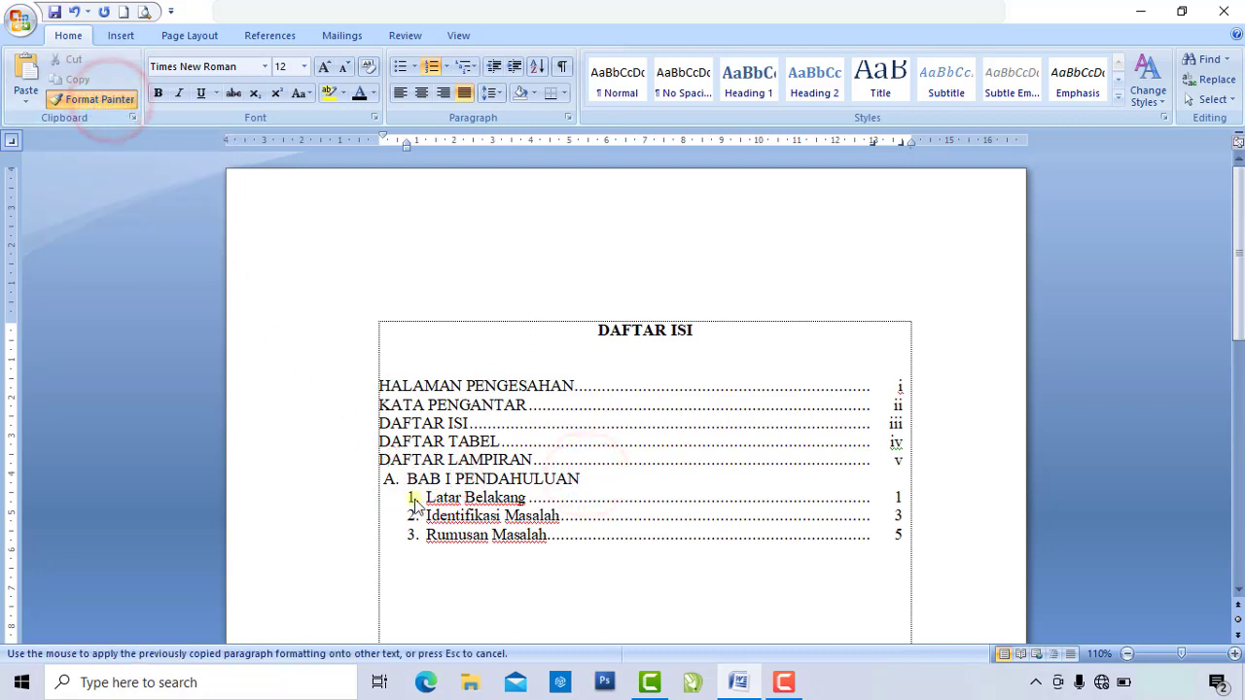
left_click(477, 562)
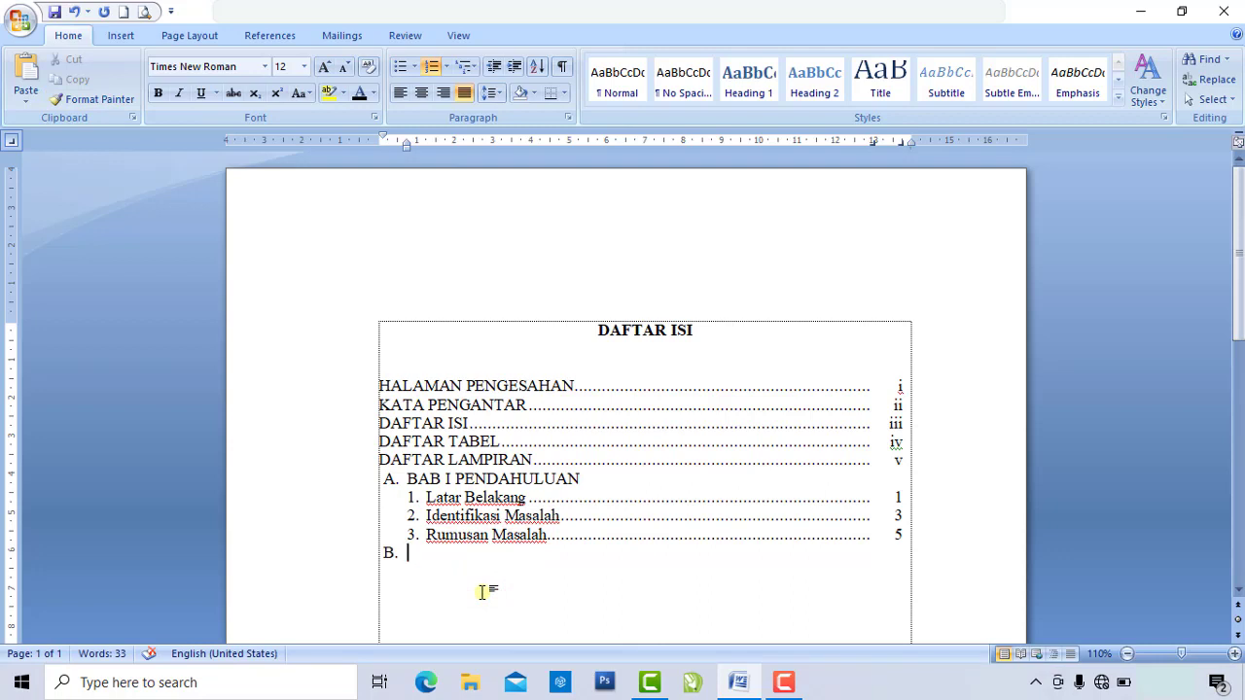
Enter BAB II KAJIAN TEORITIS as the text of lettered item B and start a new line below it.
type("BAB II")
type("KAJIAN ")
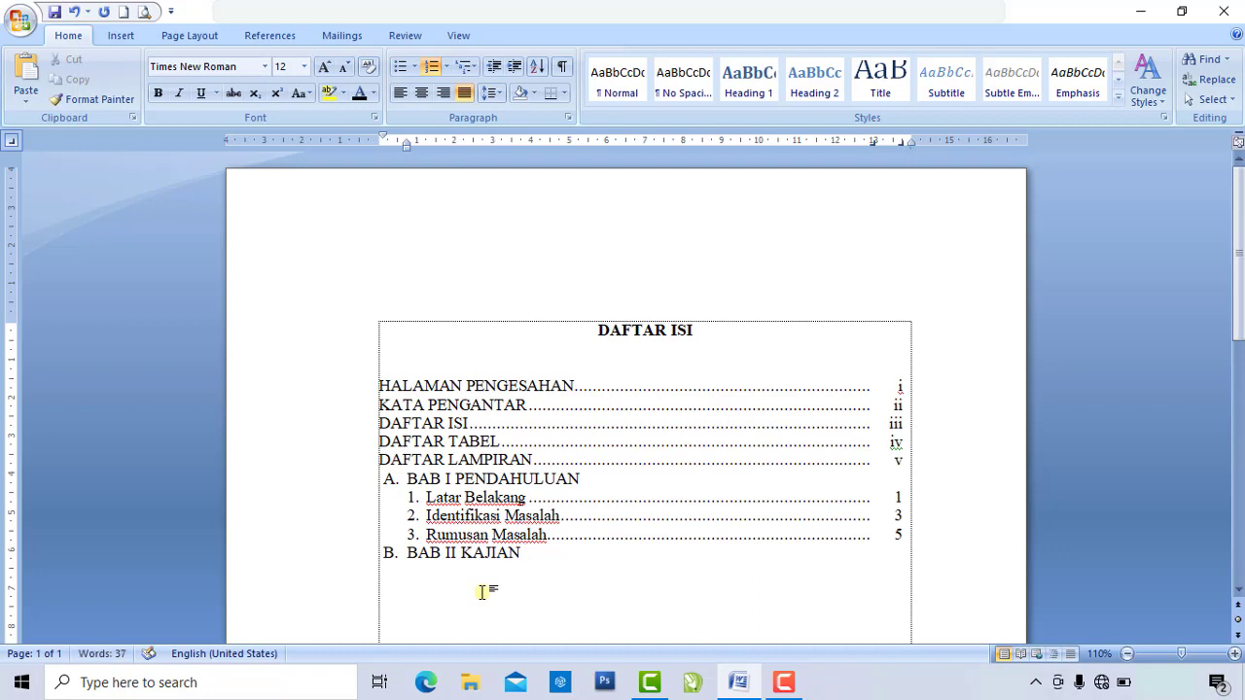
type("TEORITIS")
key("Return")
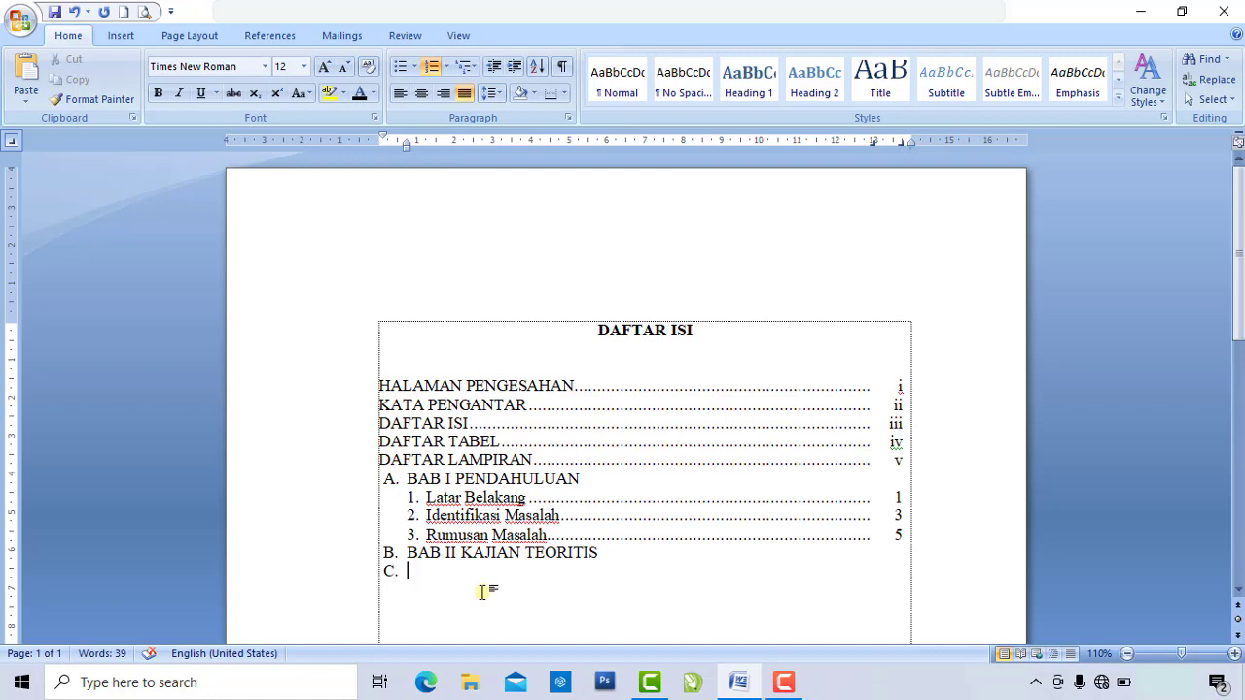
Turn the new line into a 1, 2, 3 sublist aligned under the BAB II text, with a tab stop on its hanging indent.
key("BackSpace")
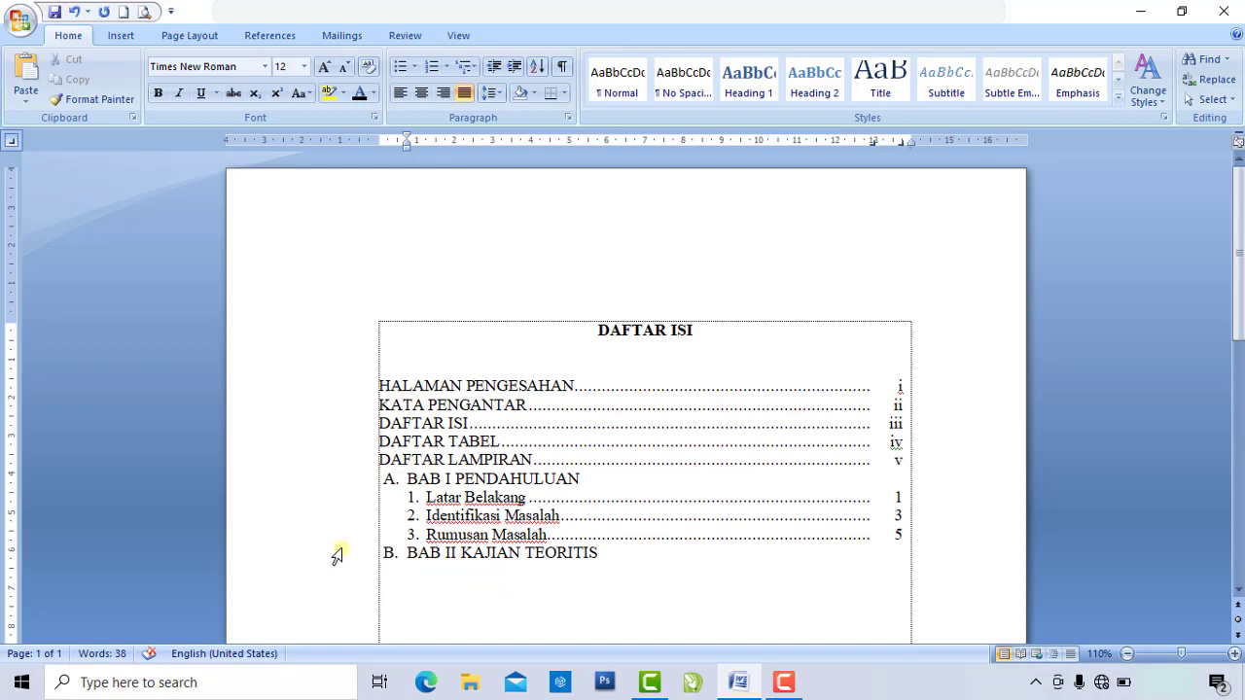
left_click(446, 68)
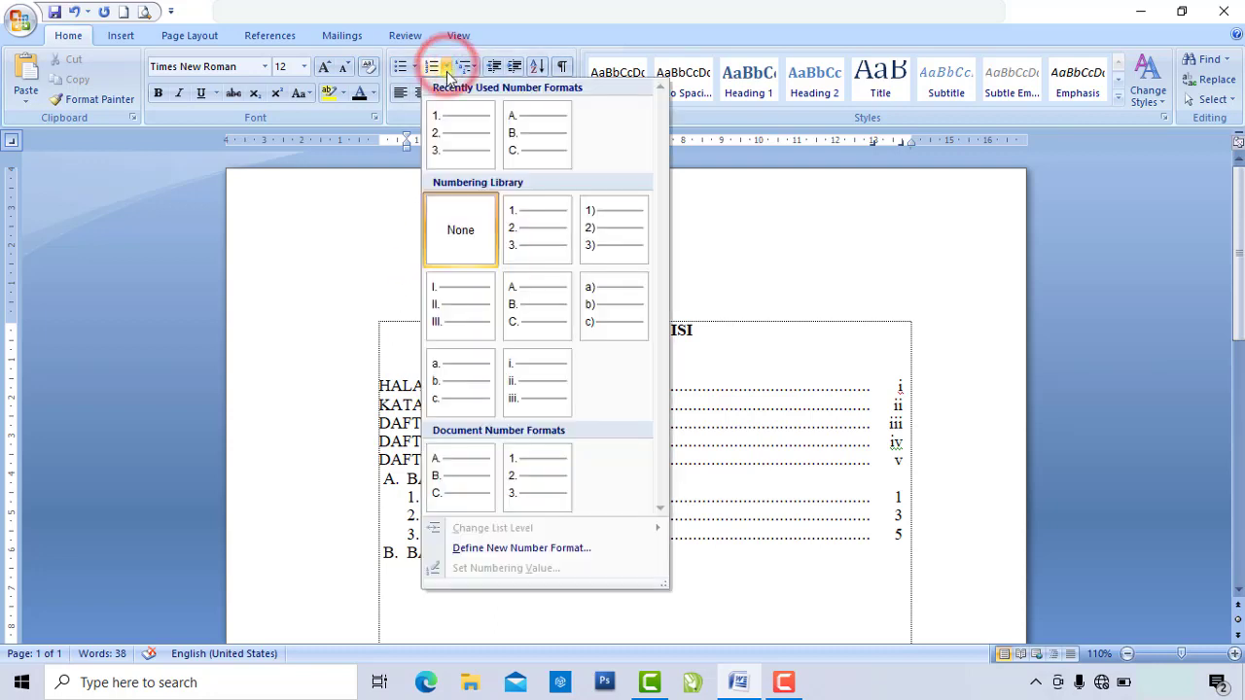
left_click(465, 148)
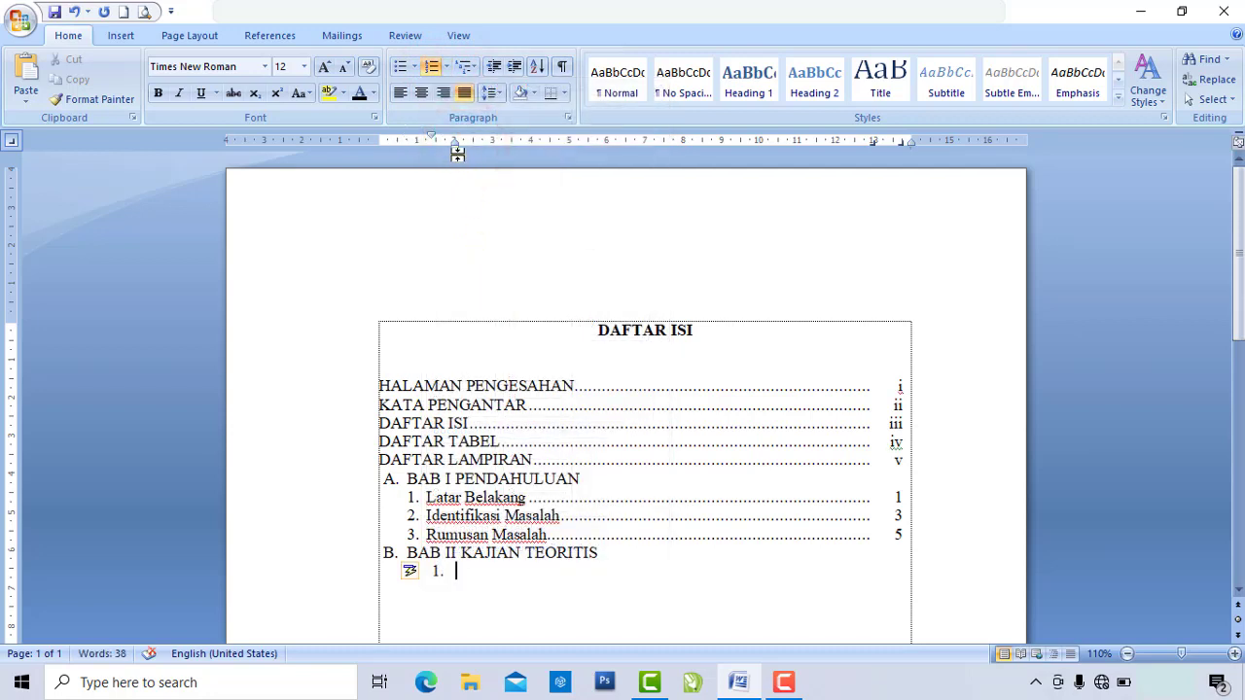
mouse_move(455, 147)
left_mouse_down()
mouse_move(429, 168)
mouse_move(411, 162)
mouse_move(406, 139)
left_mouse_up()
left_click(20, 143)
left_click(452, 143)
left_click_drag(452, 143, 429, 143)
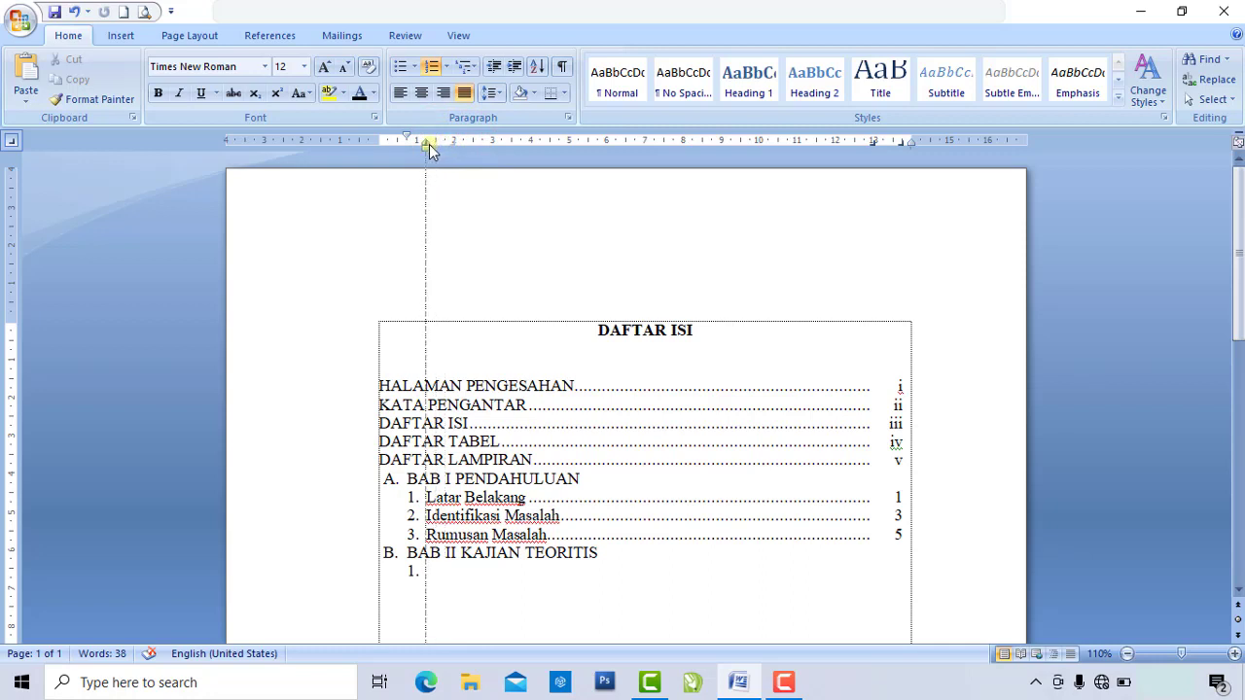
left_click_drag(428, 144, 428, 144)
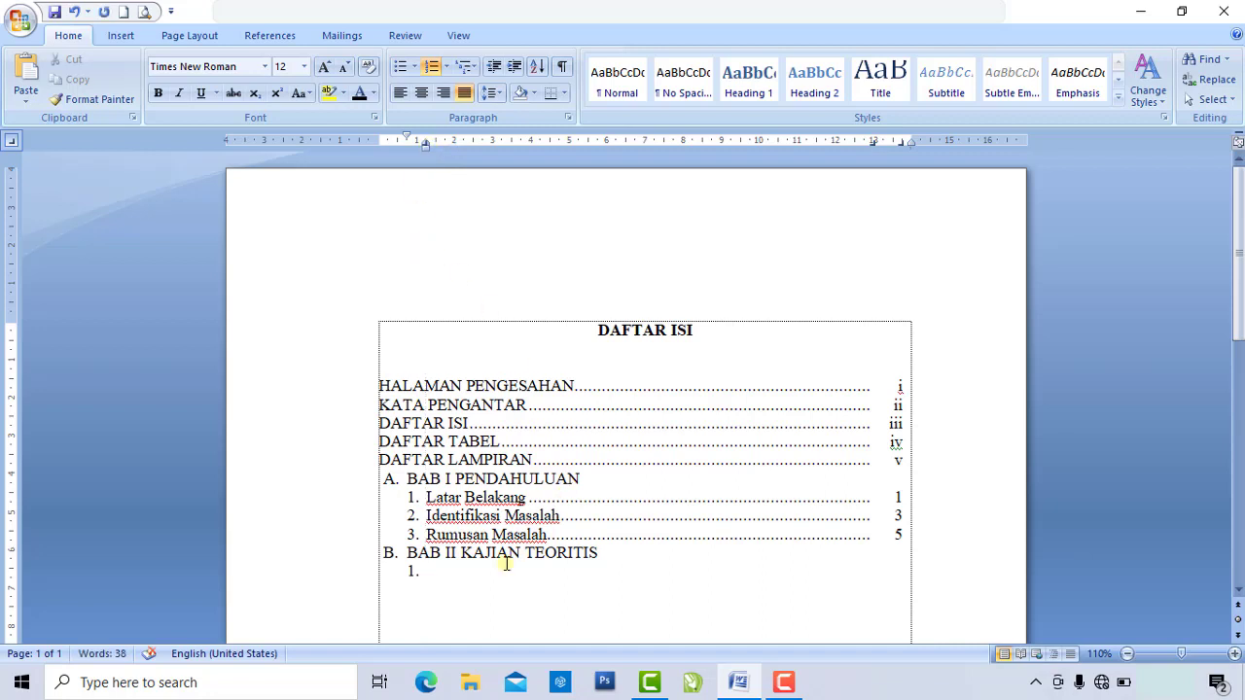
Enter the first BAB II sublist item Model Pembelajaran Kooperatif with a dot leader and page number 9.
scroll(486, 560, "down", 1)
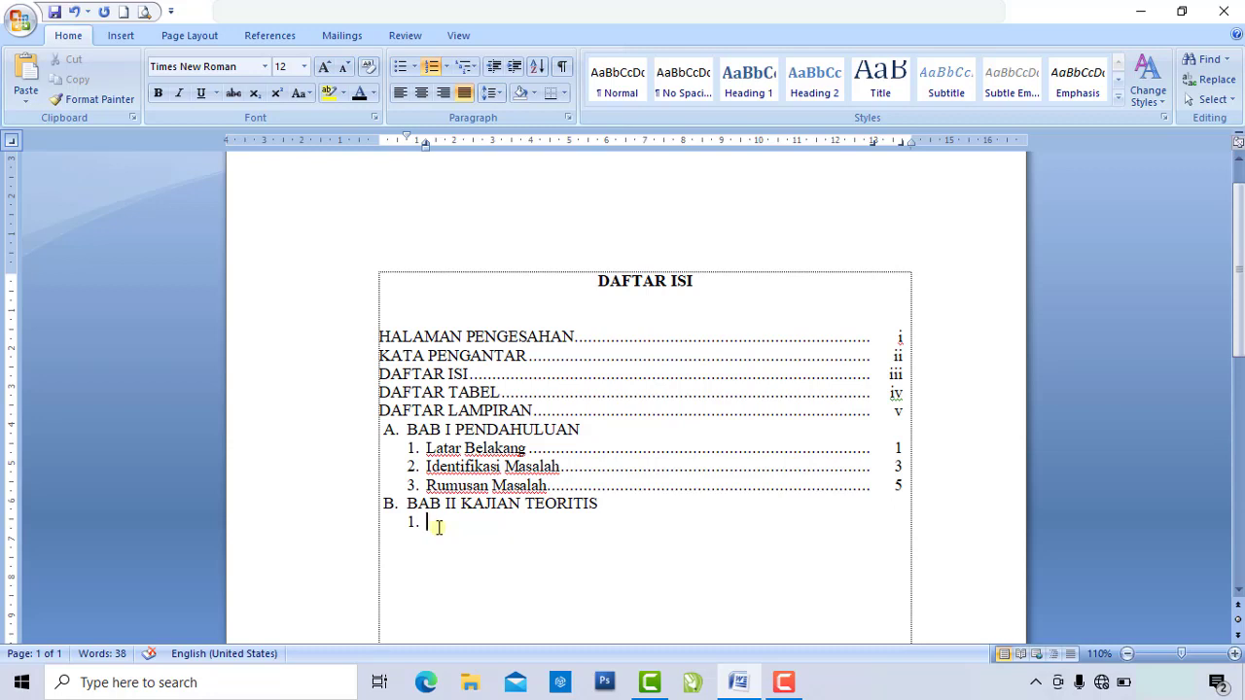
type("Model Pembel")
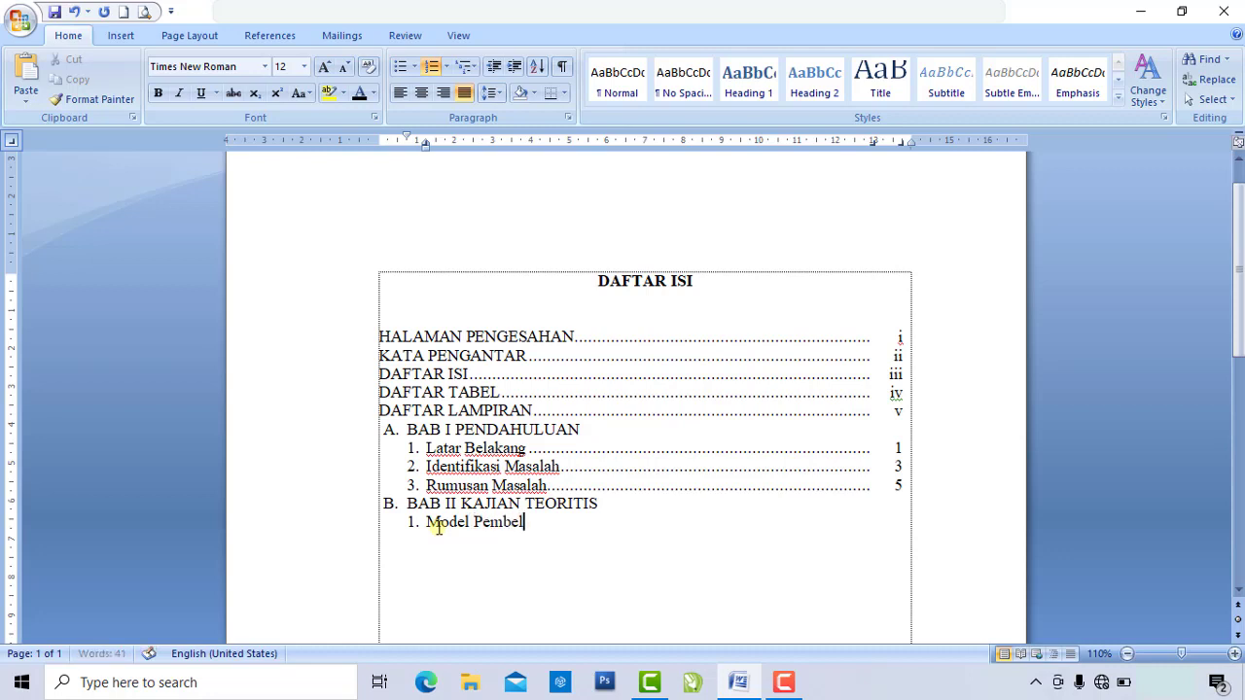
type("ajaran ")
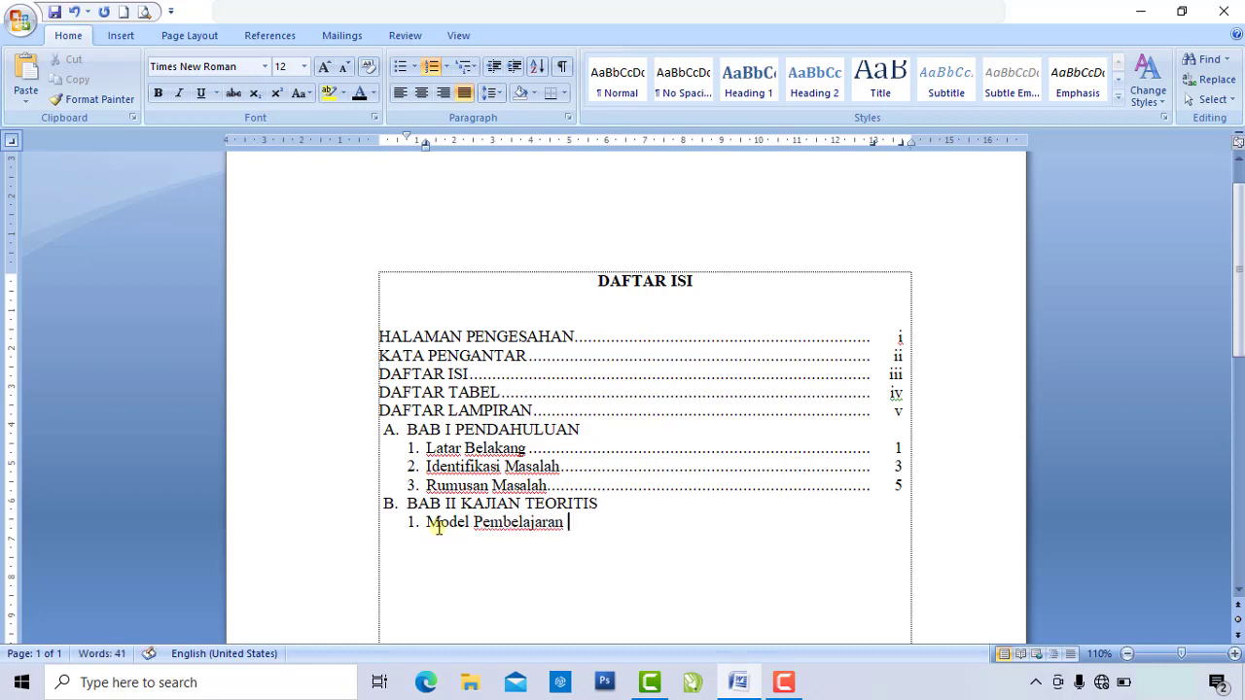
type("Kooperatif")
key("Tab")
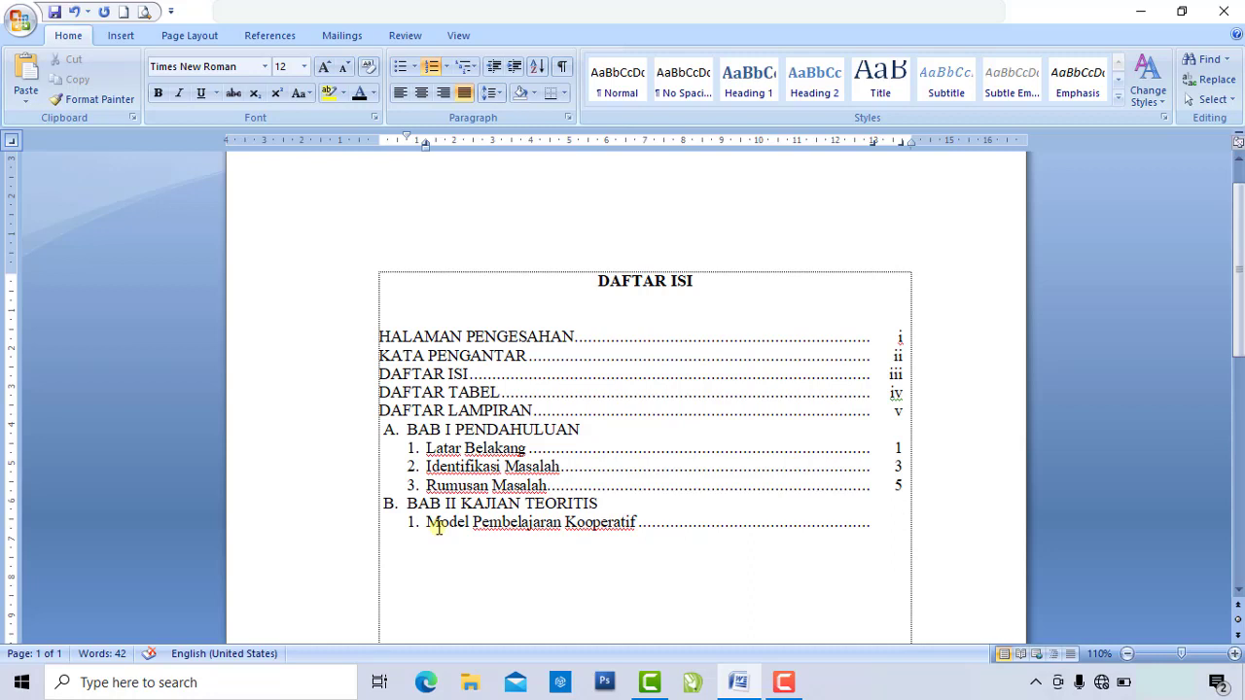
type("9")
Add the second BAB II sublist item Model Pembelajaran kooperatif Type STAD without a page number.
key("Return")
type("Model Pembe")
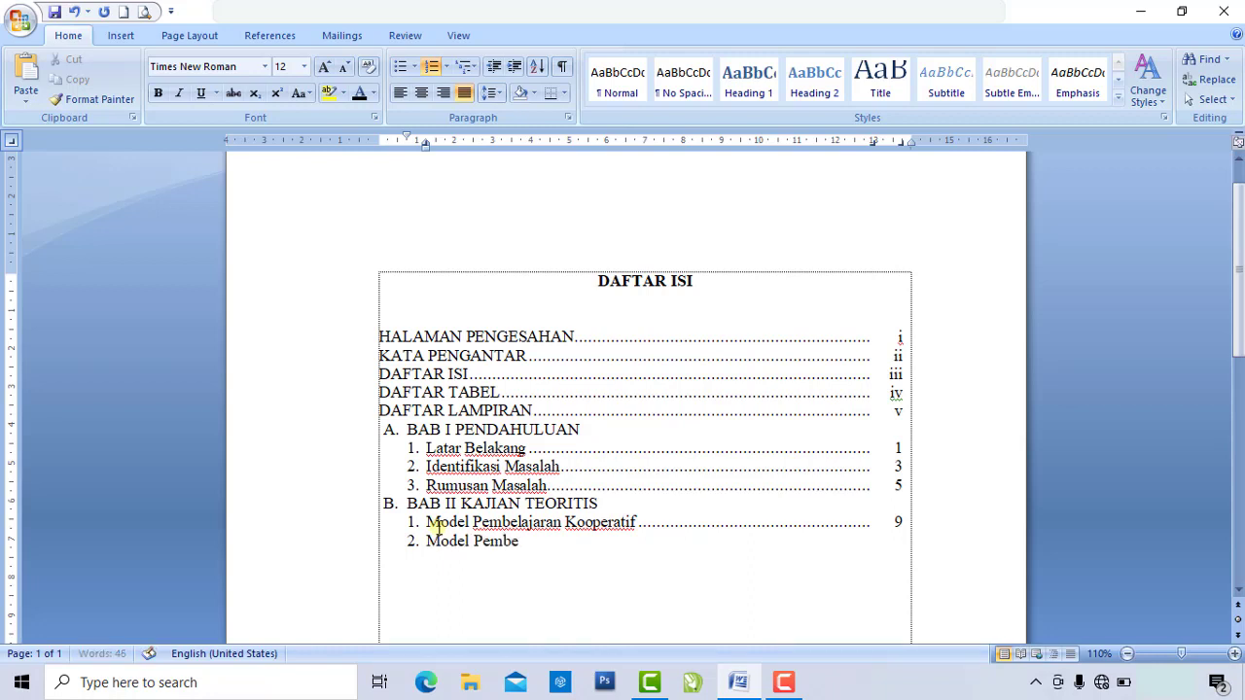
type("lajaran koope")
type("r")
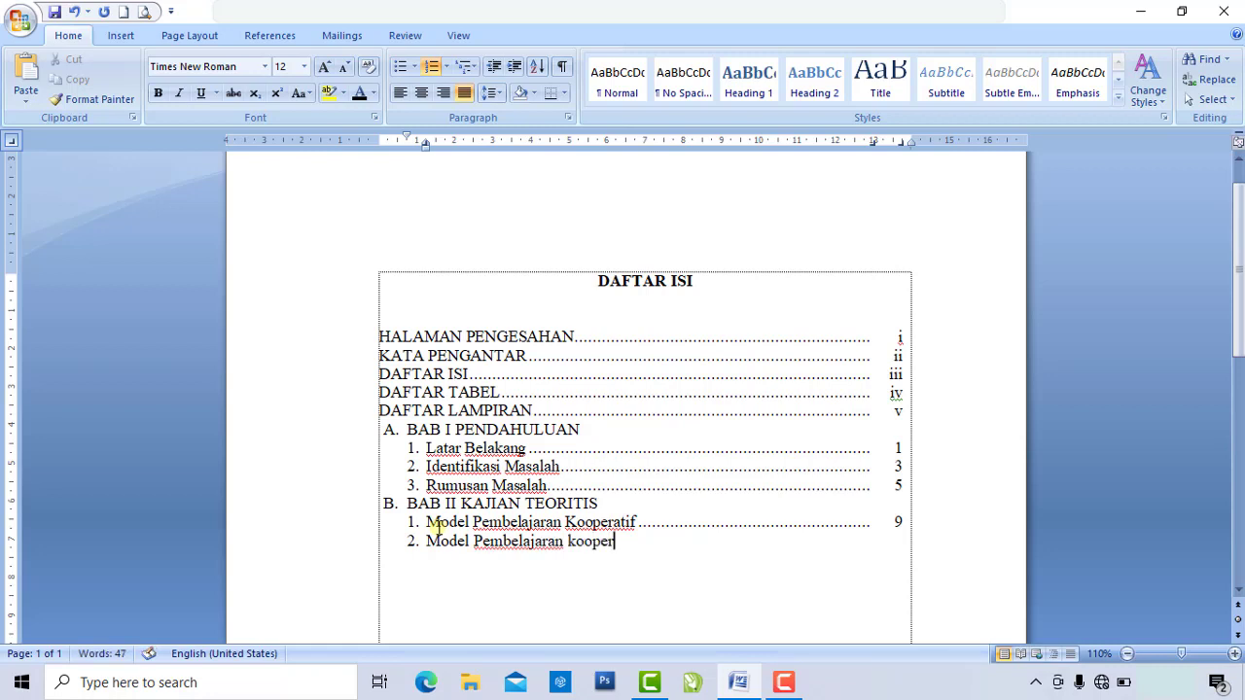
type("atif Type STAD")
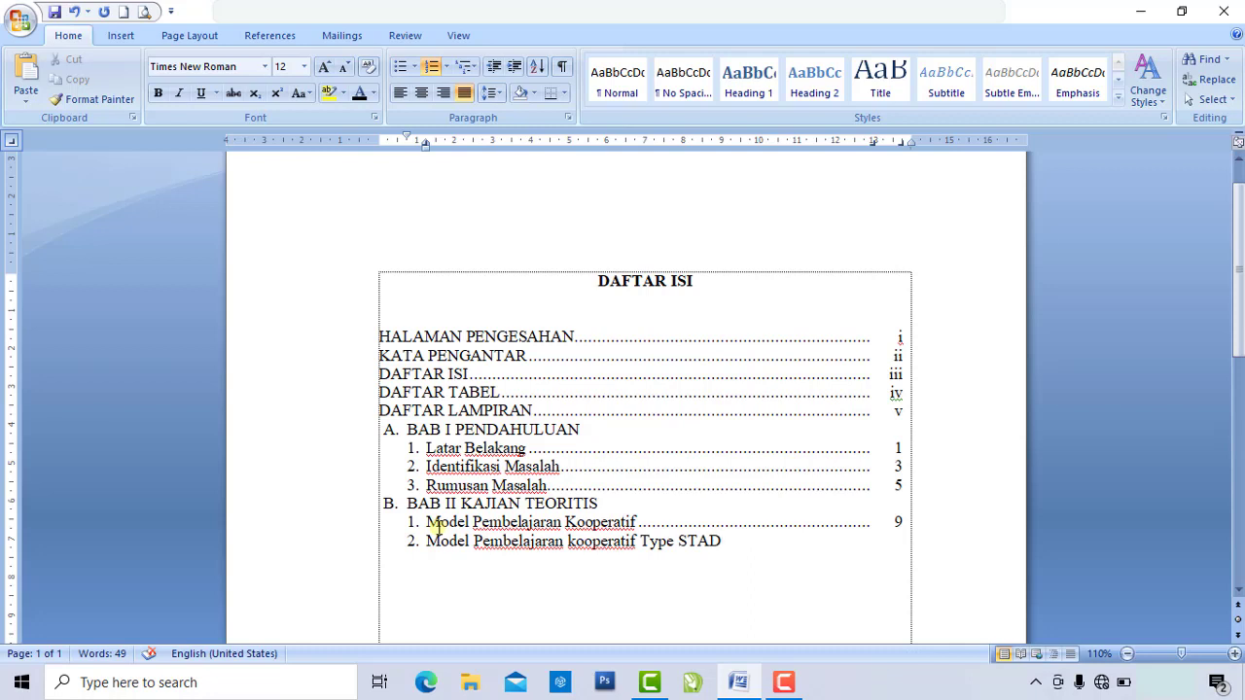
Start an a, b, c sublist with its letter aligned under the item 2 text and a tab stop near 2 cm.
key("Return")
key("BackSpace")
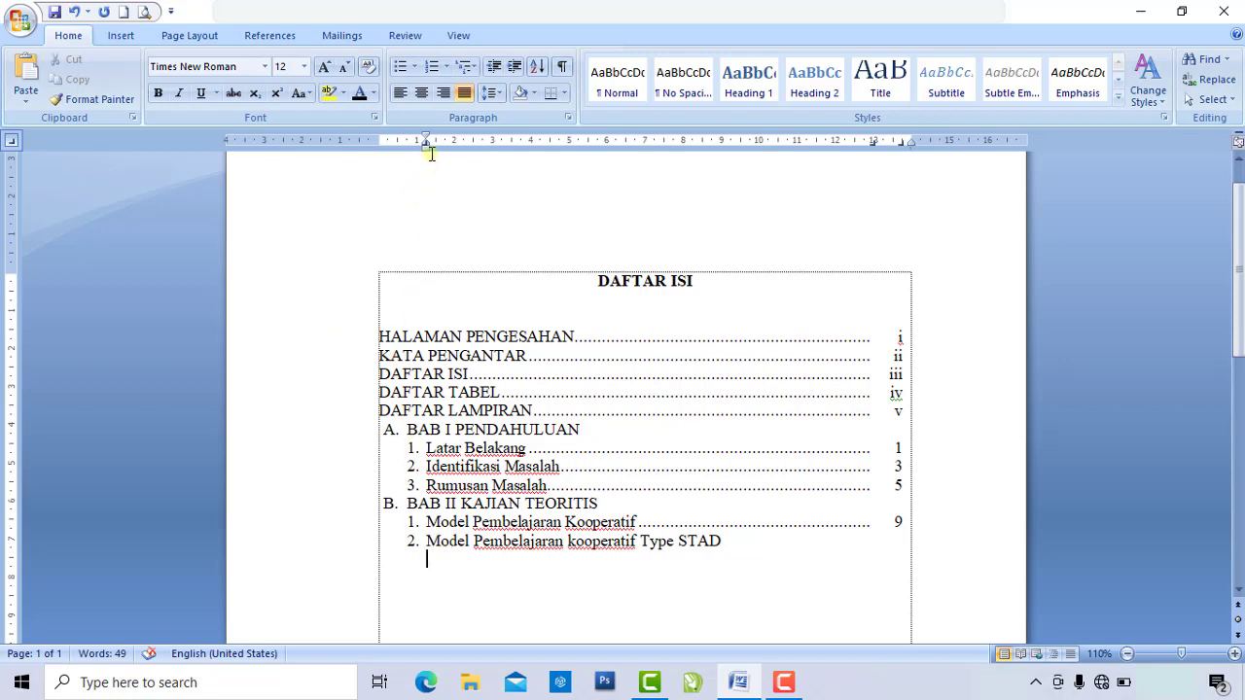
left_click(447, 70)
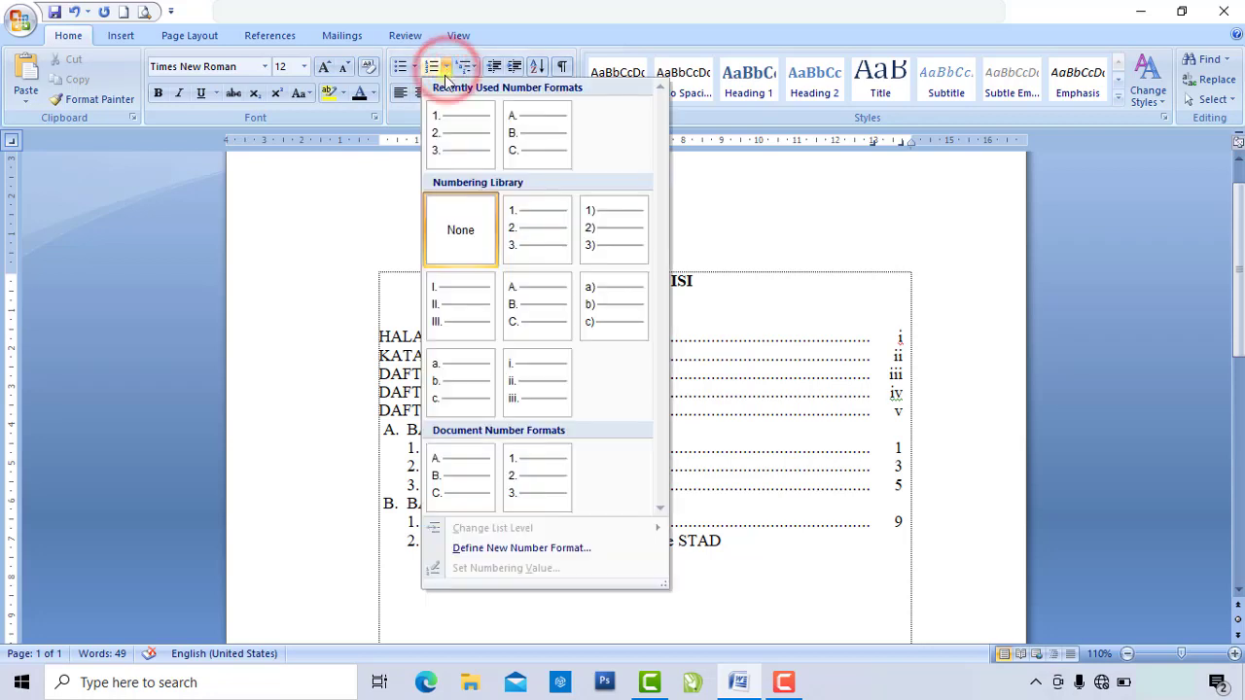
left_click(447, 397)
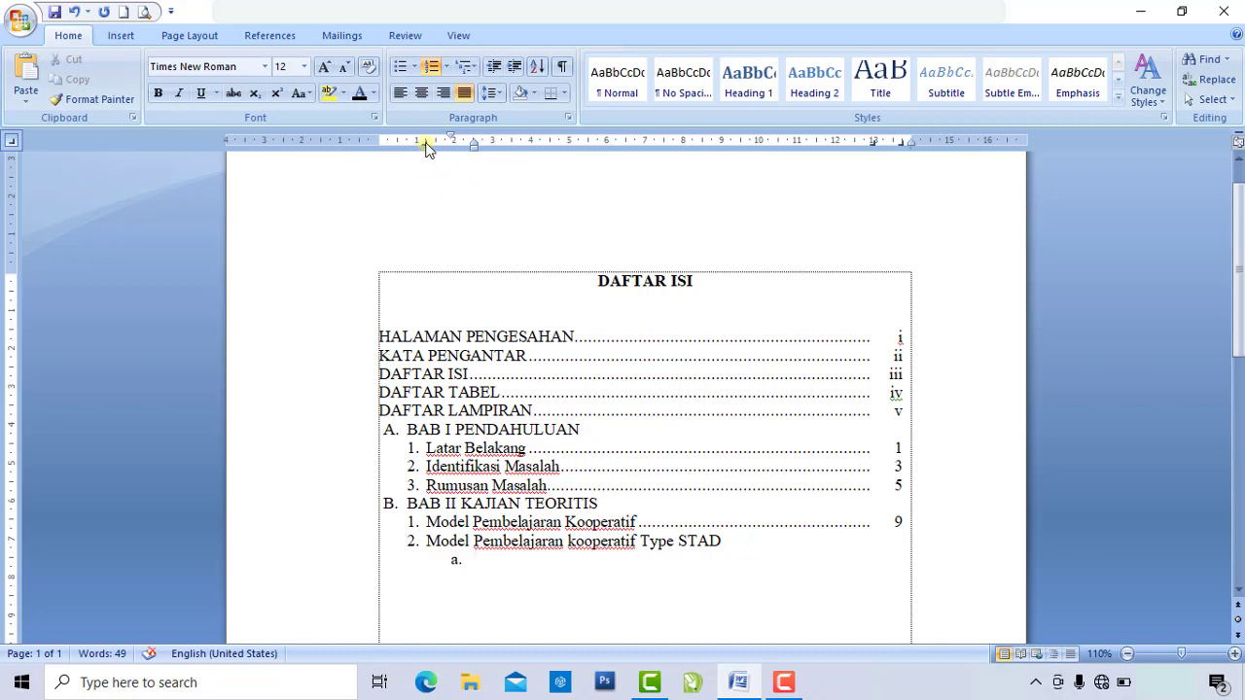
left_click_drag(425, 145, 422, 164)
left_click_drag(473, 151, 442, 155)
left_click_drag(421, 136, 429, 135)
left_click(35, 141)
left_click(468, 143)
left_click_drag(466, 143, 454, 144)
Enter item a, Pengertian Kooperatif Type STAD, with a dot leader and page number 11.
type("Pengertia")
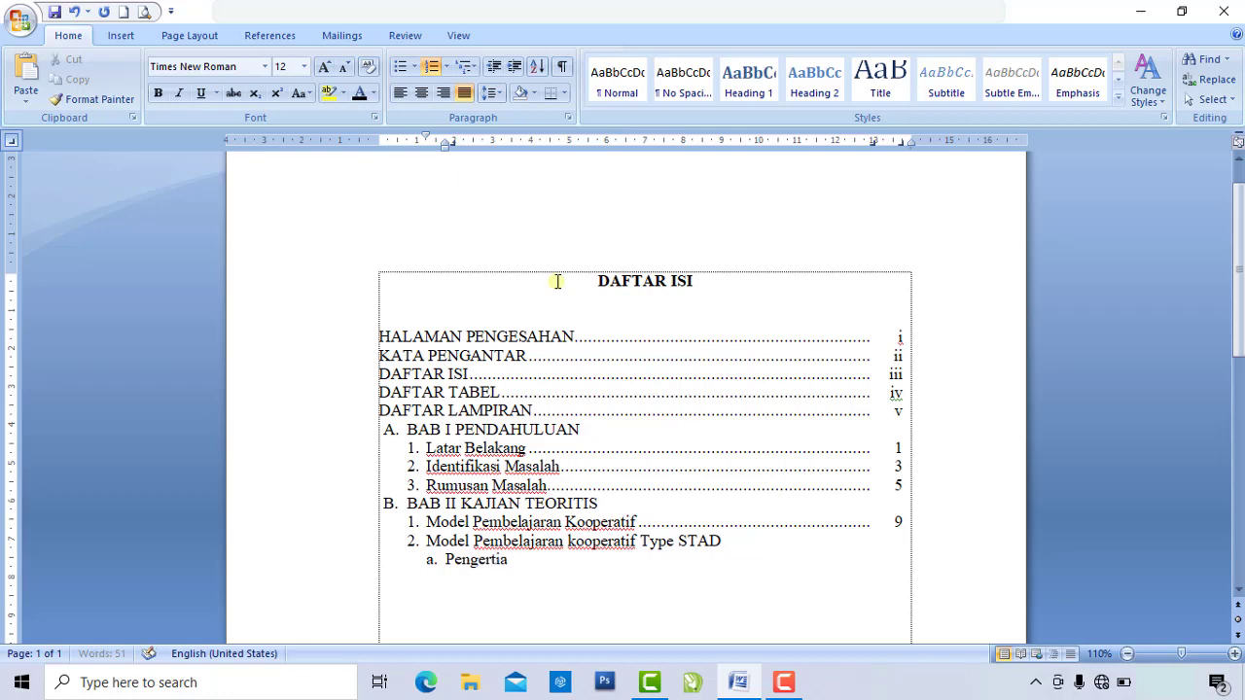
type("n Koop")
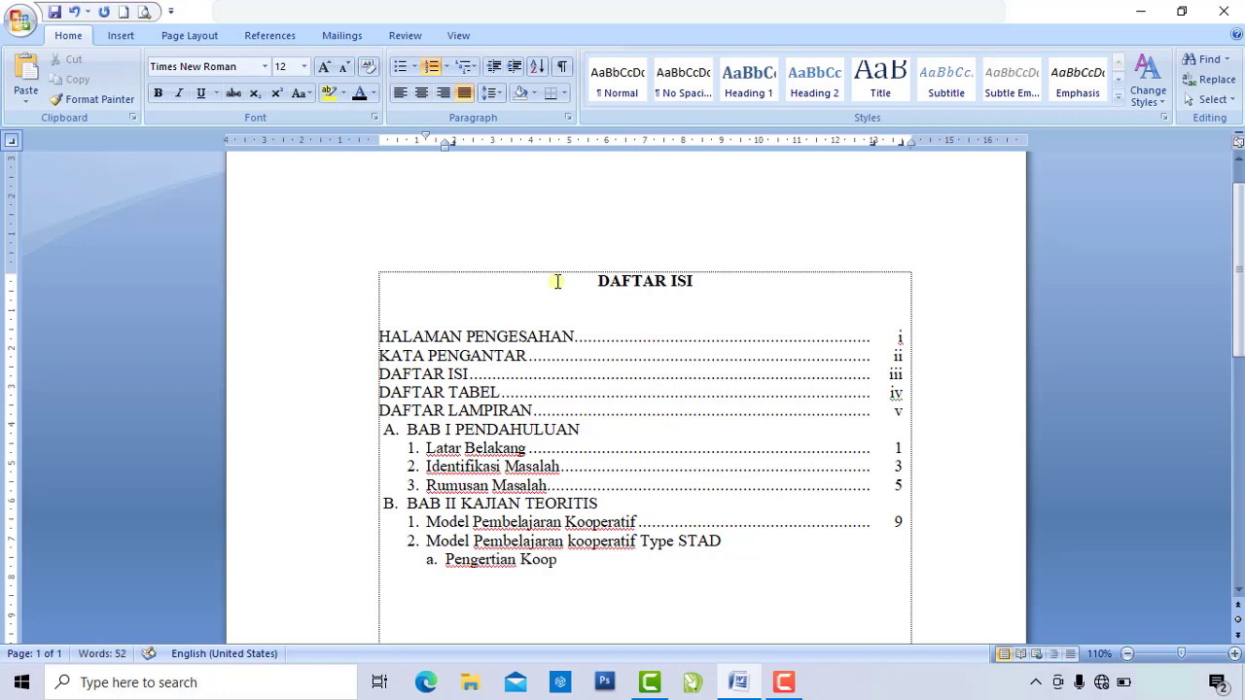
type("eratif ")
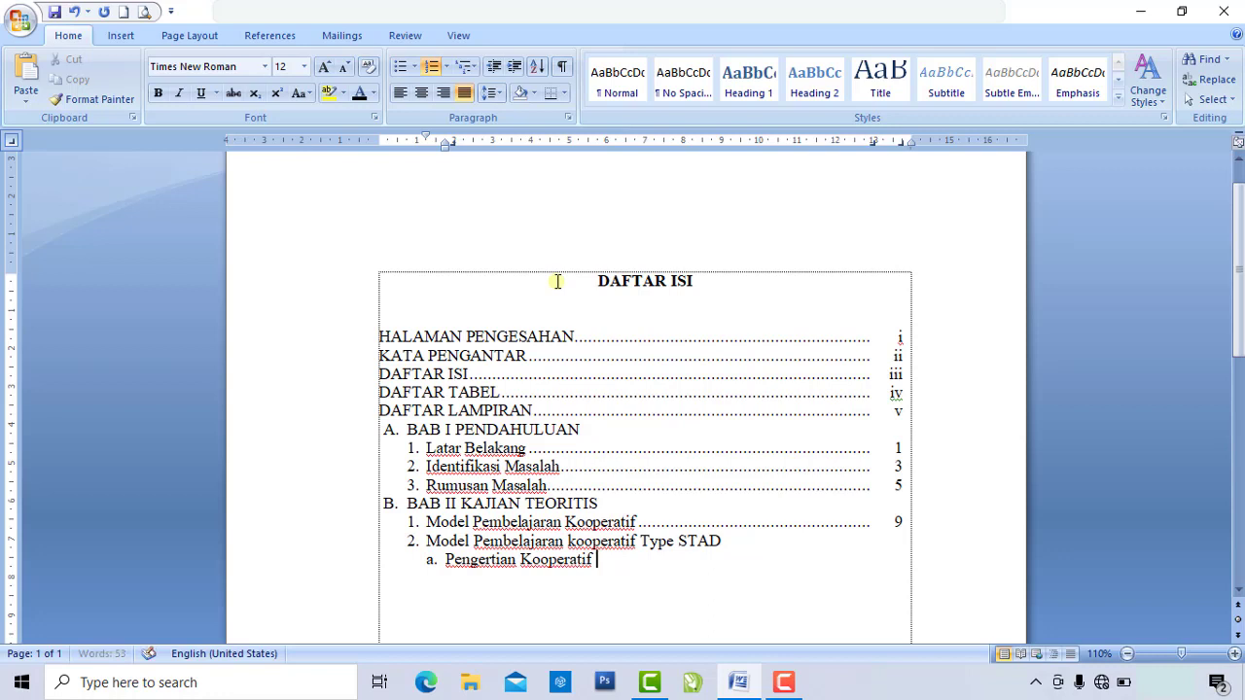
type("Type STAD")
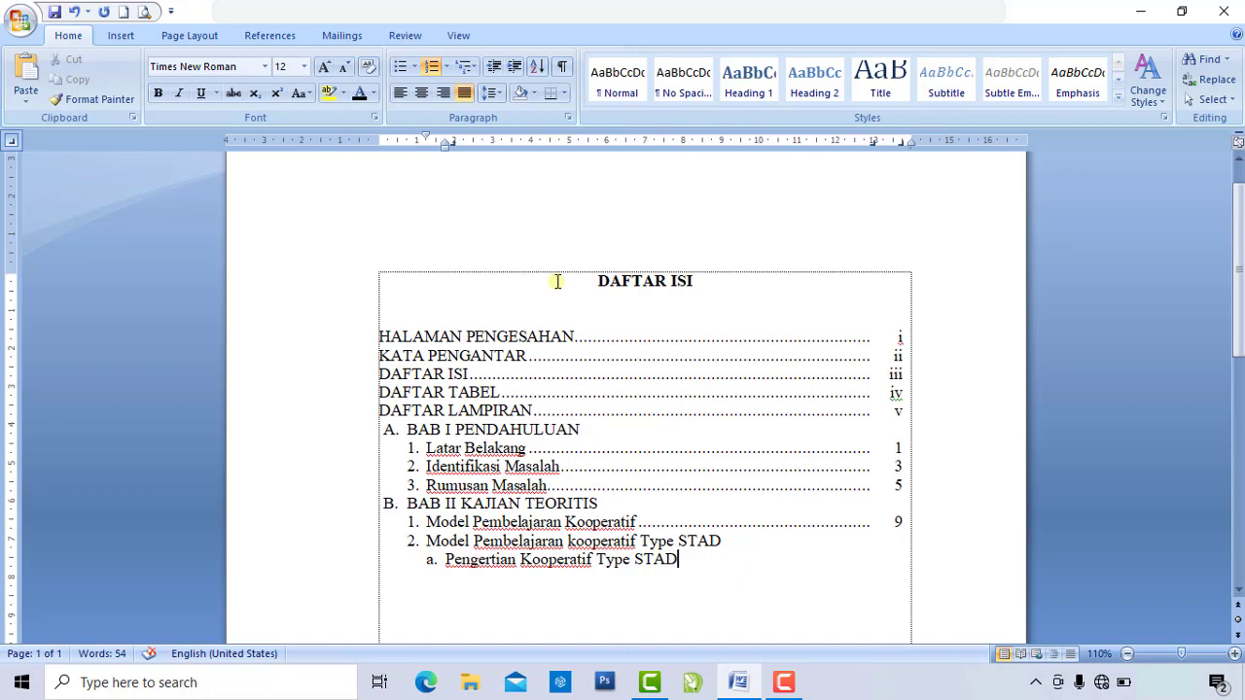
key("Tab")
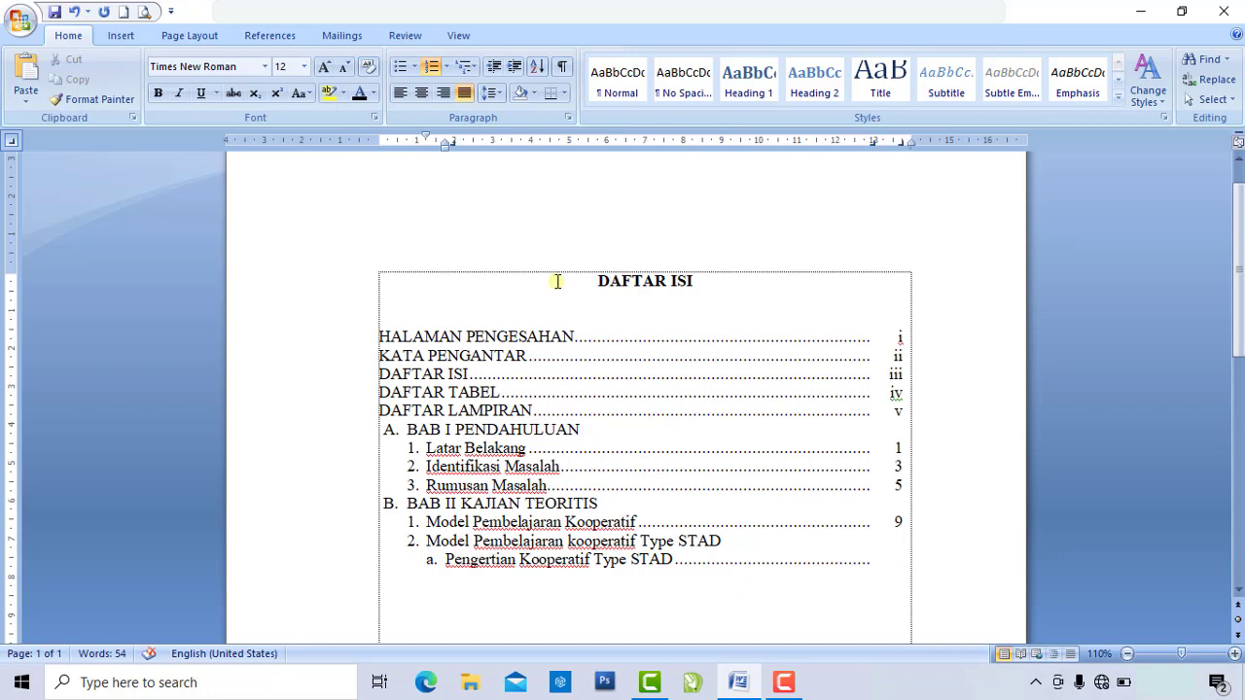
type("11")
Add item b, Jenis Kooperatif Type STAD, with a dot leader and page number 15.
key("Return")
type("Jenis Kooper")
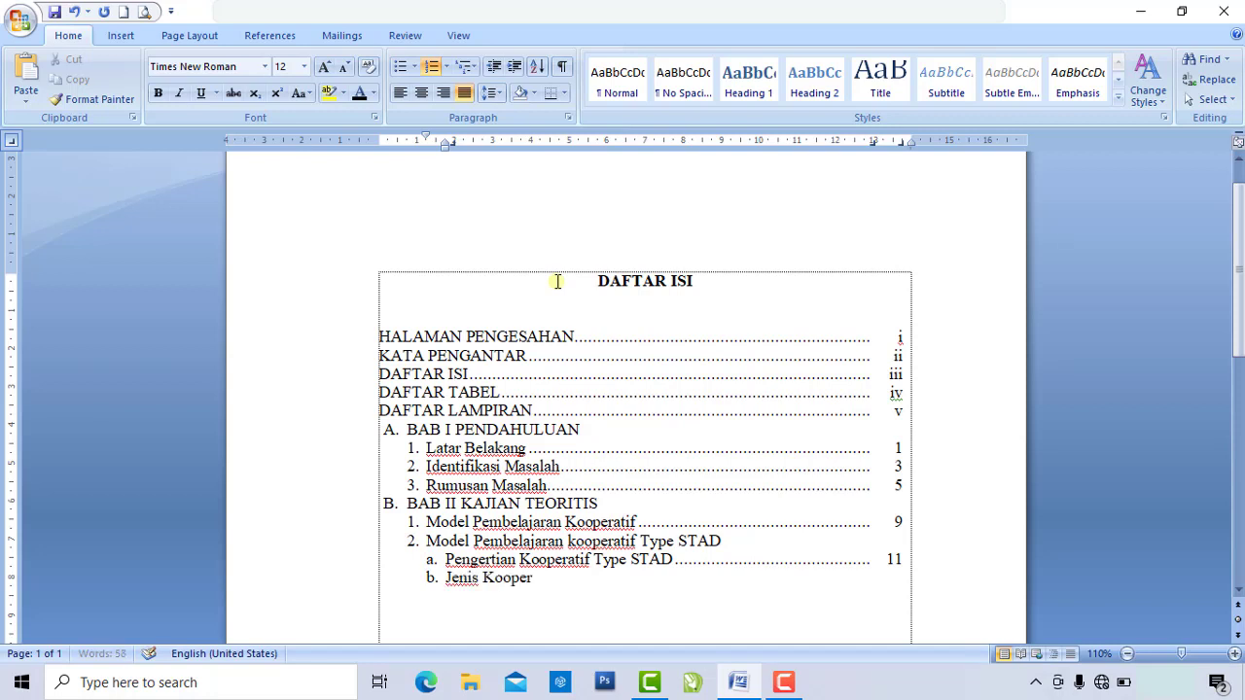
type("atif Type ")
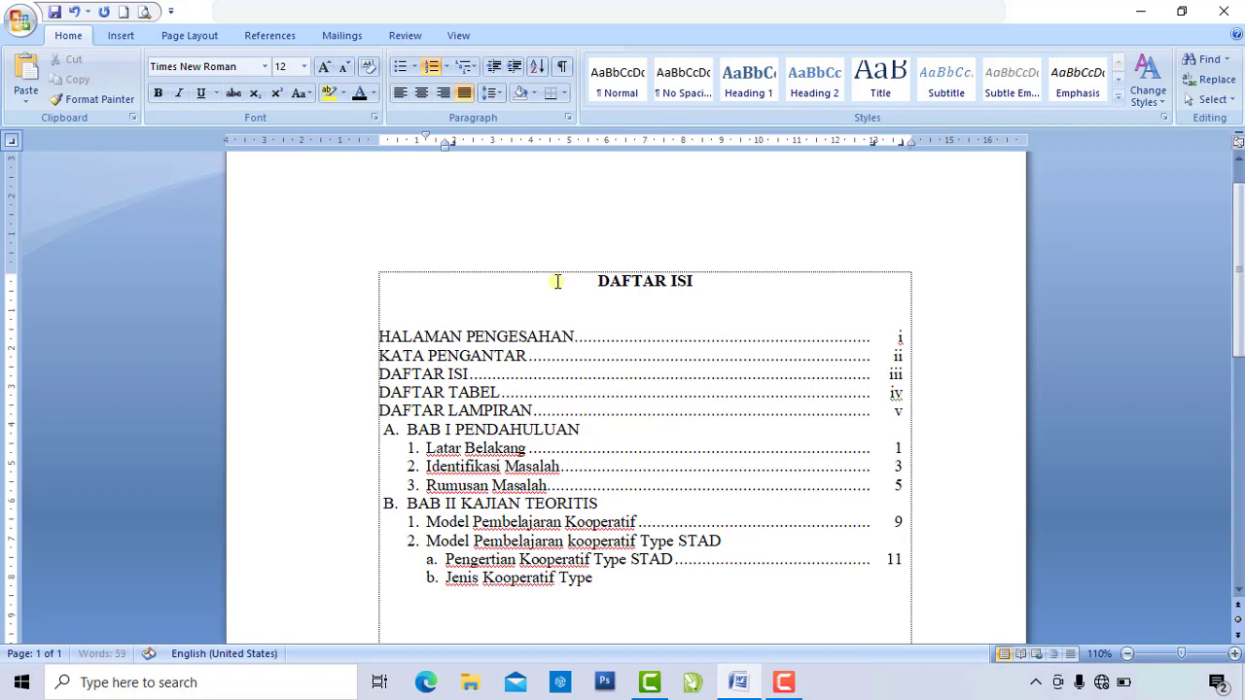
type("STAD")
key("Tab")
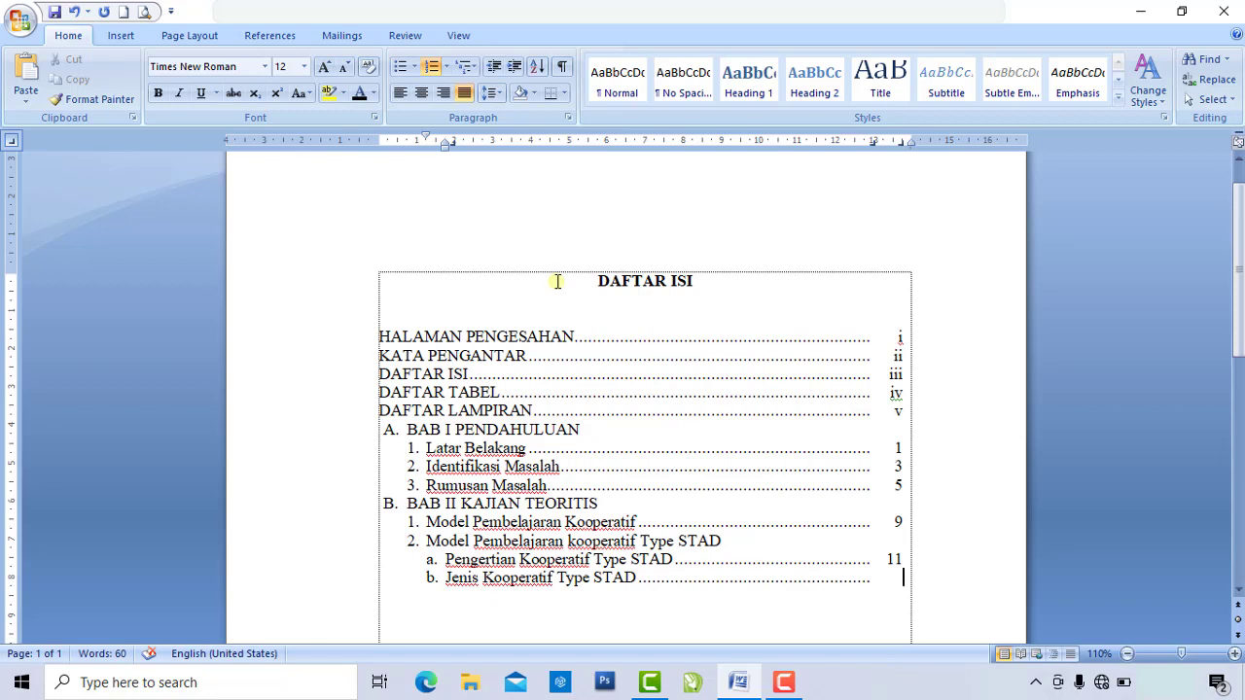
type("15")
Add item c, Manfaat Kooperatif Type STAD, with a dot leader and page number 17.
key("Return")
type("Manf")
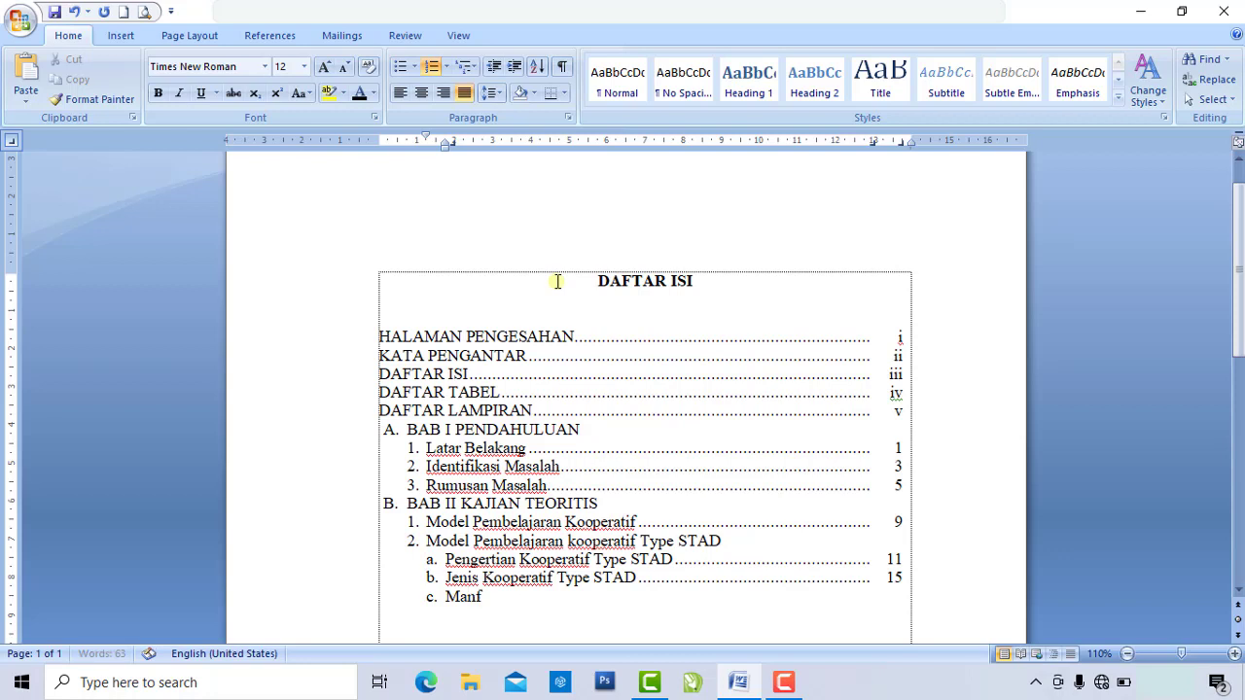
type("aat Kooperat")
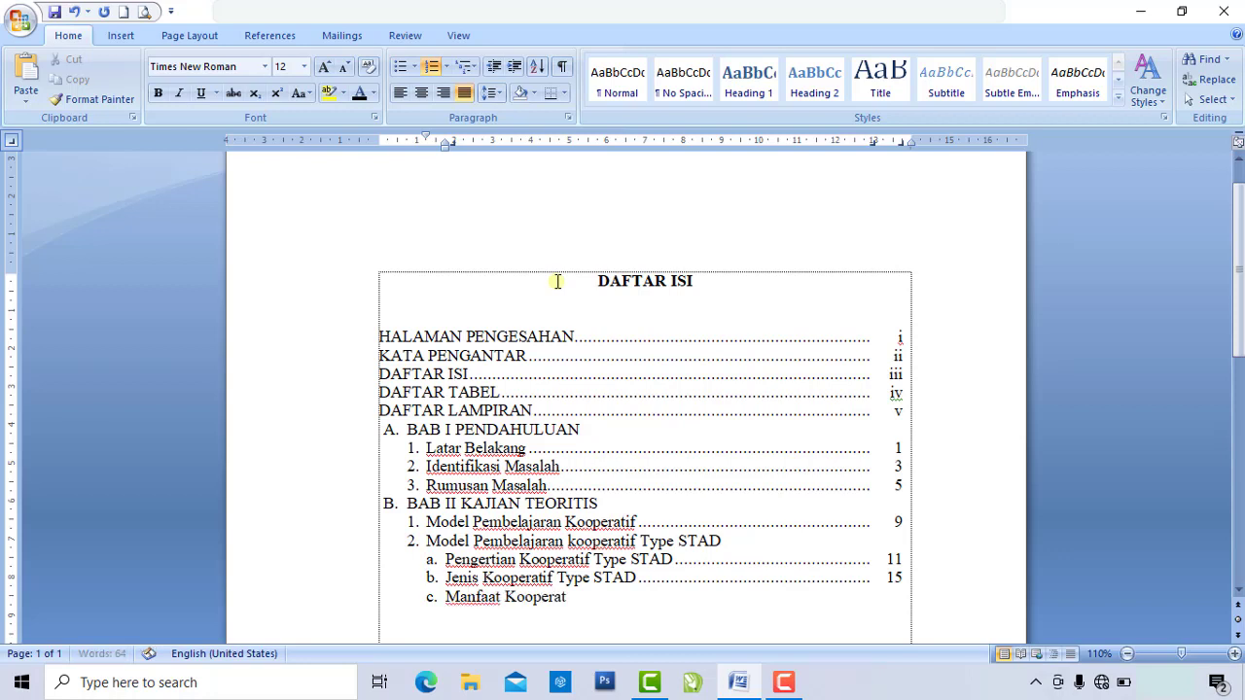
type("if Typ")
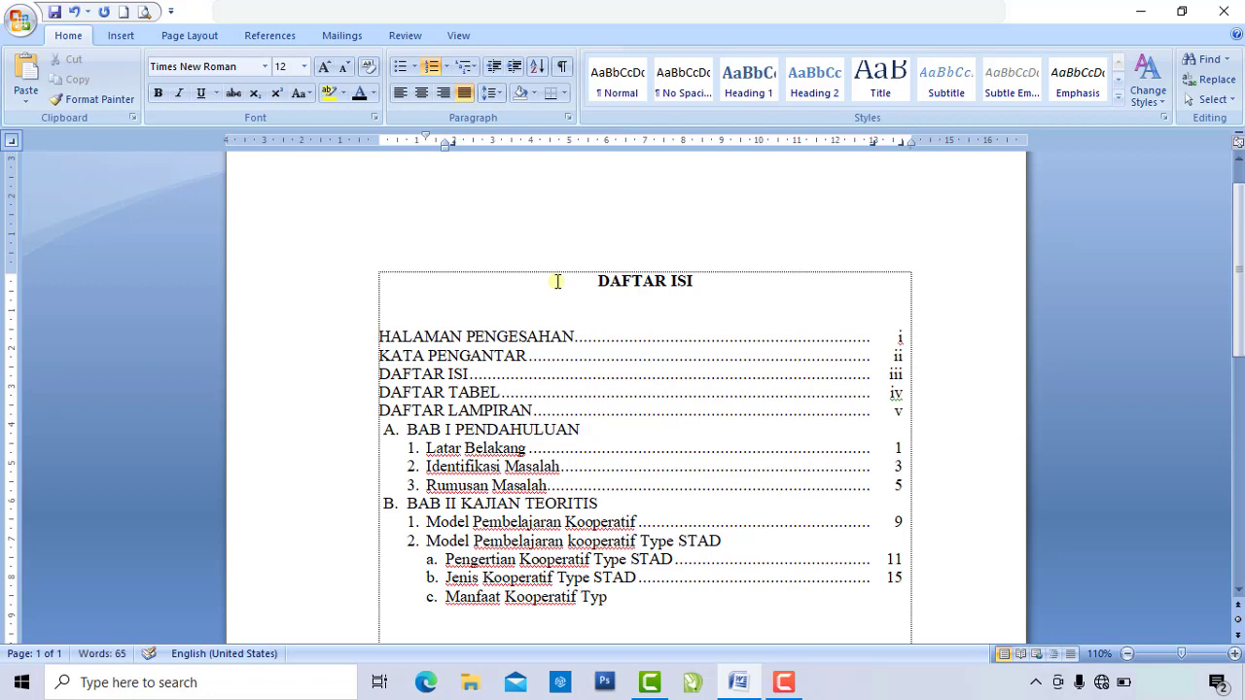
type("e STAD")
key("Tab")
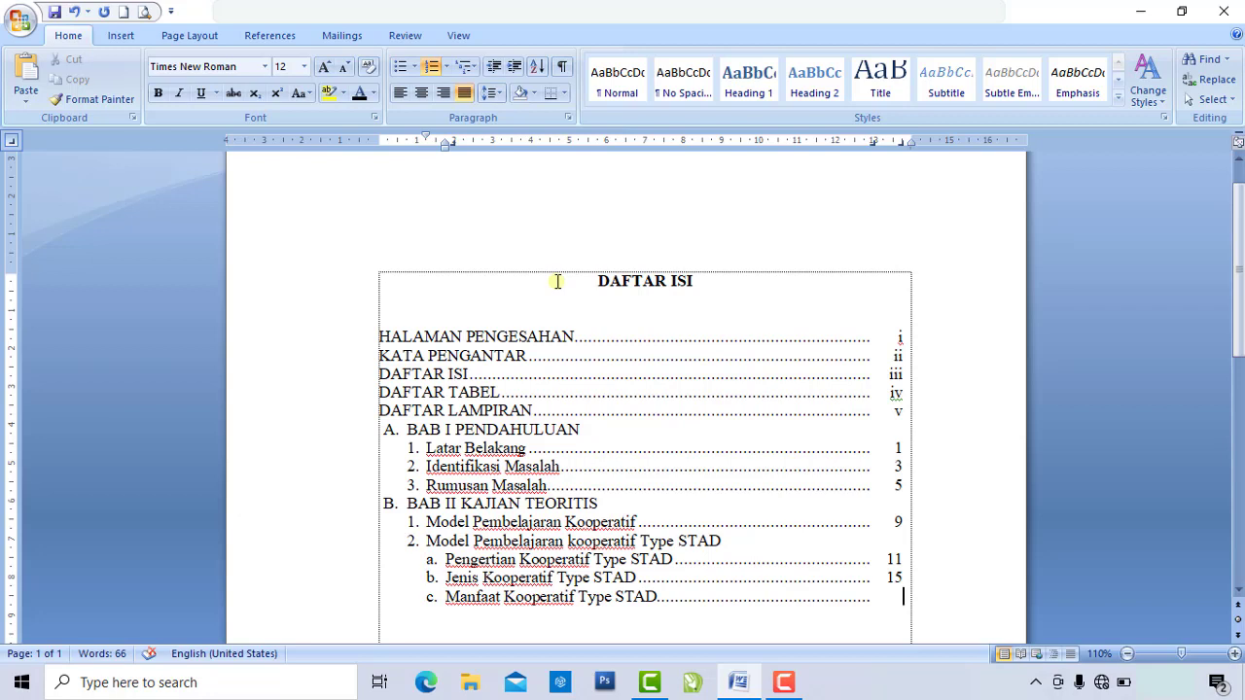
type("17")
Begin an unnumbered line at the left margin below Manfaat Kooperatif Type STAD.
key("Return")
key("BackSpace")
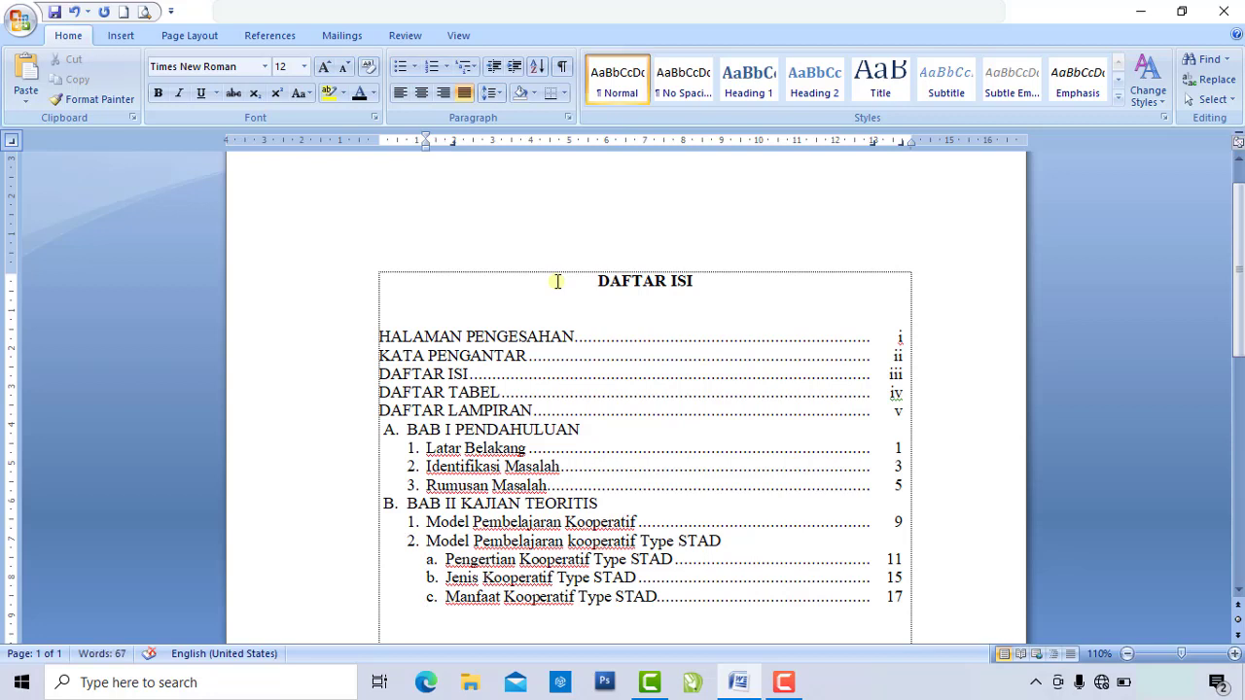
key("BackSpace")
scroll(543, 425, "down", 2)
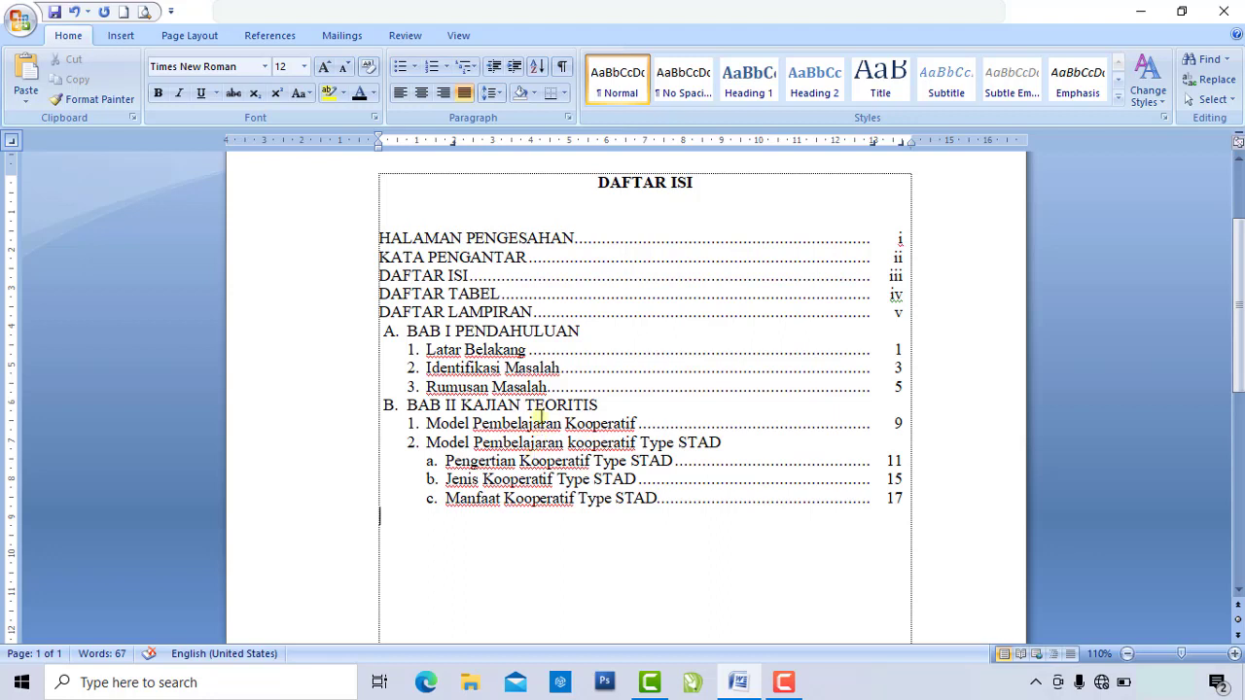
Copy the paragraph formatting of item 2, Model Pembelajaran kooperatif Type STAD, onto the empty line below Manfaat Kooperatif Type STAD.
left_click(426, 442)
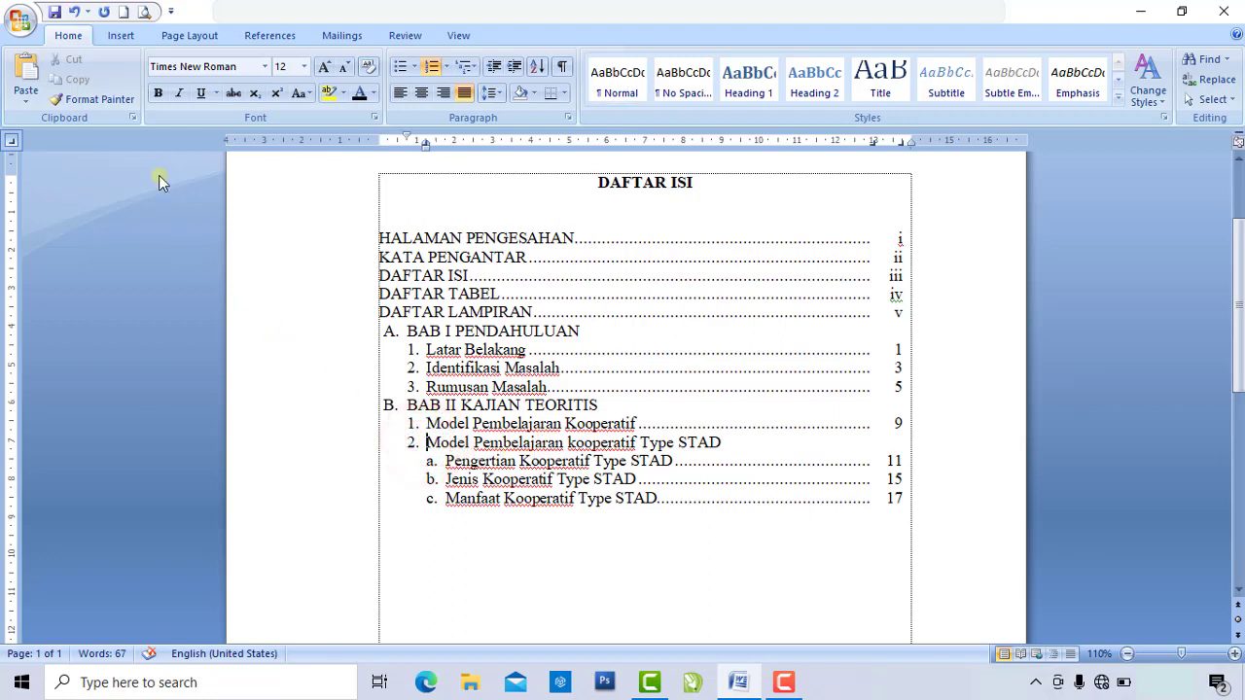
left_click(116, 101)
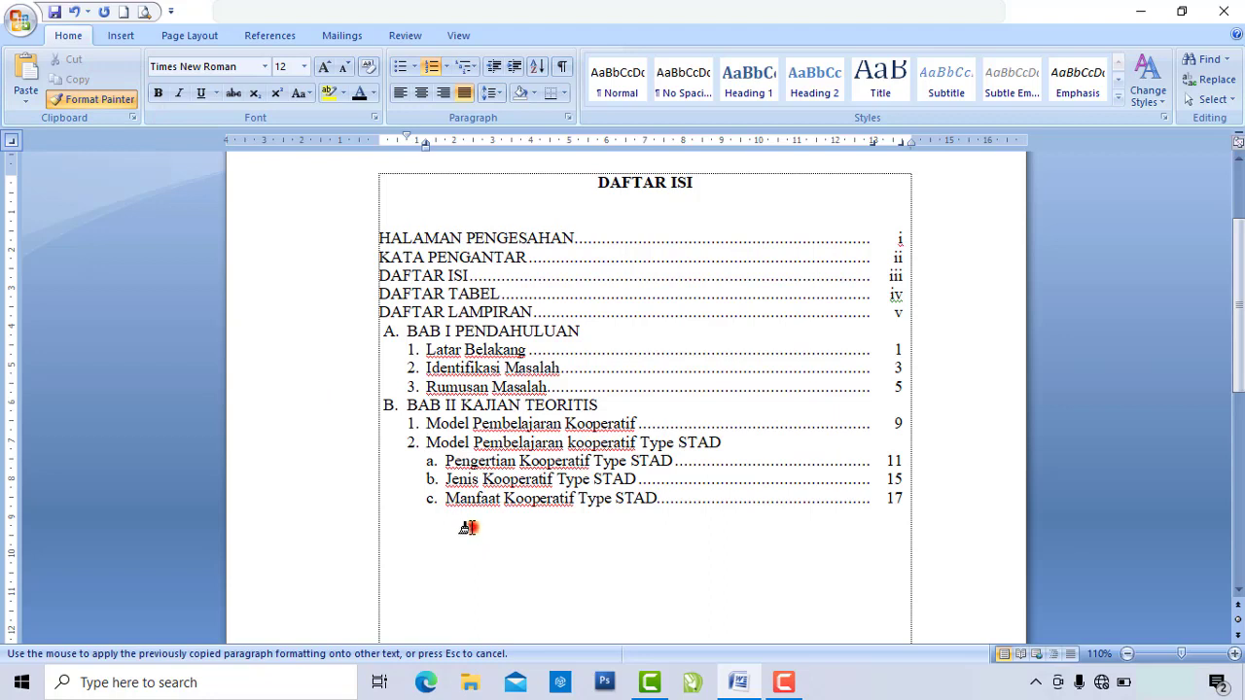
left_click(467, 527)
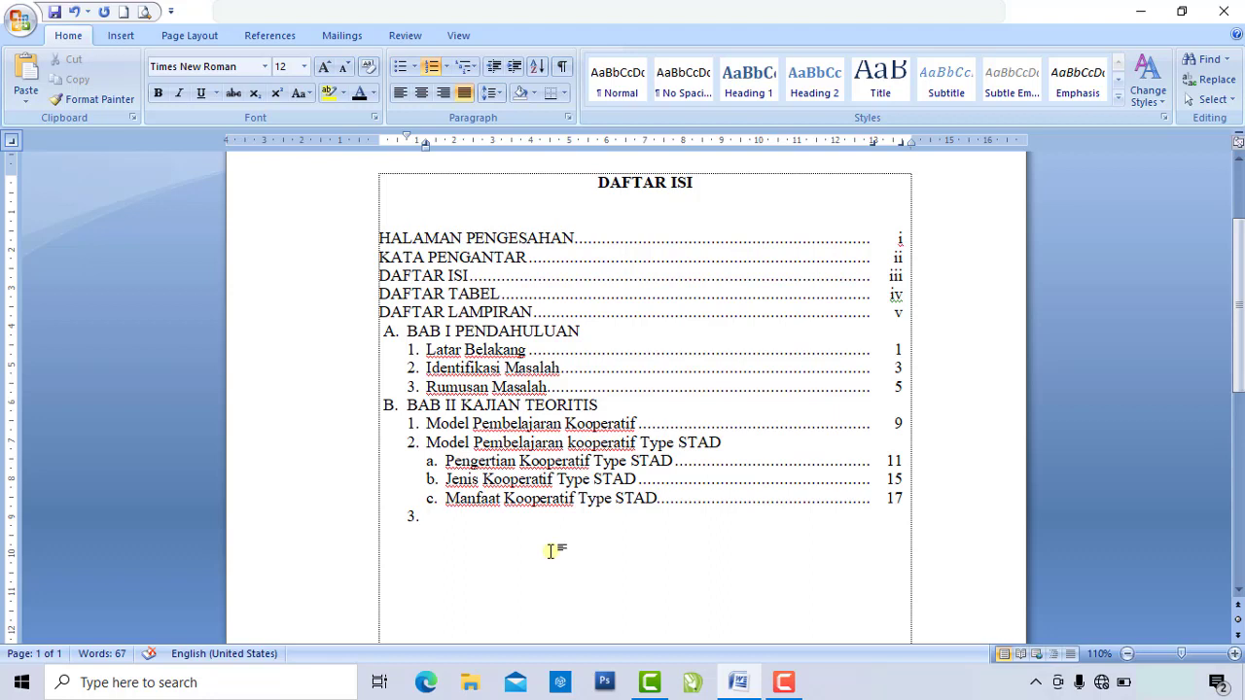
Enter Pembelajaran Teknologi Informasi dan Komunikasi (TIK) as the title of item 3 under BAB II.
type("Pembelajar")
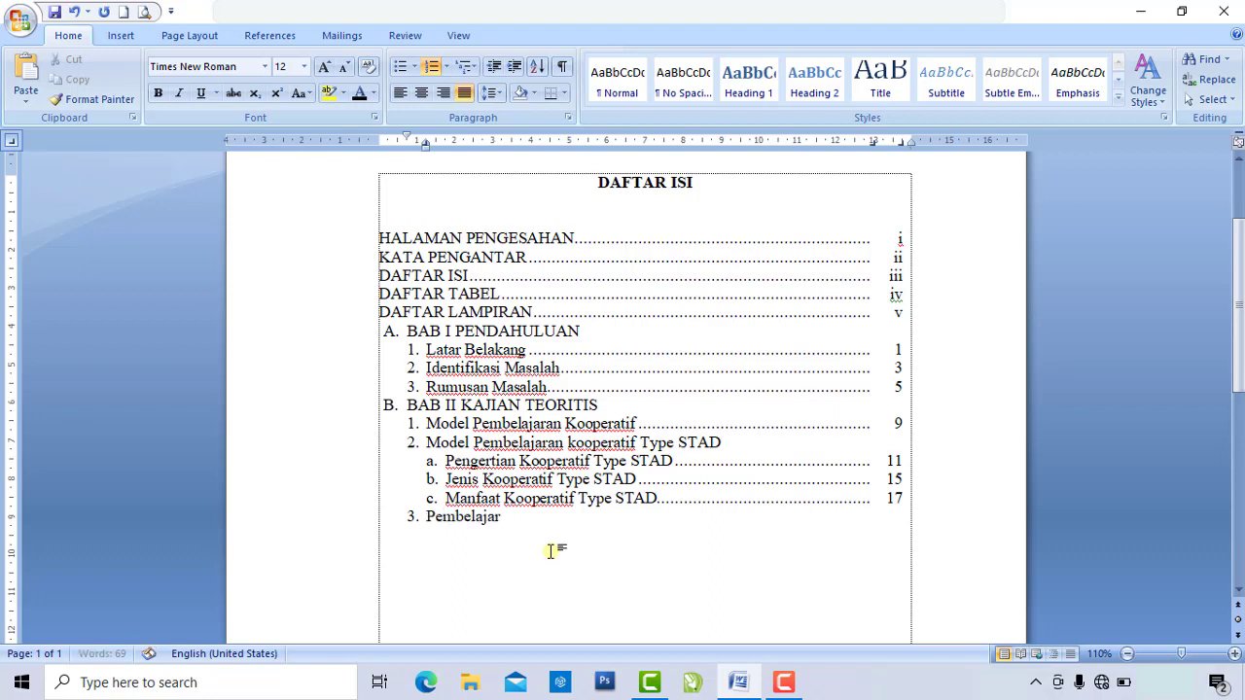
type("an Teknologi Info")
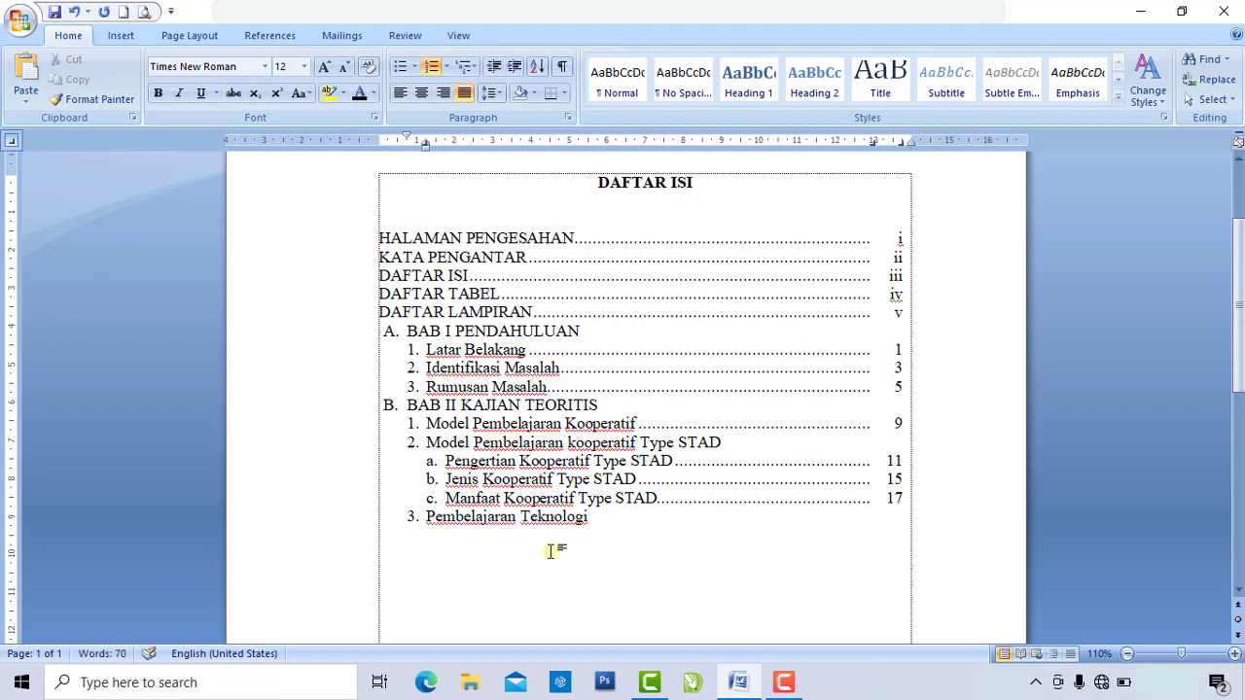
type("rmasi dan")
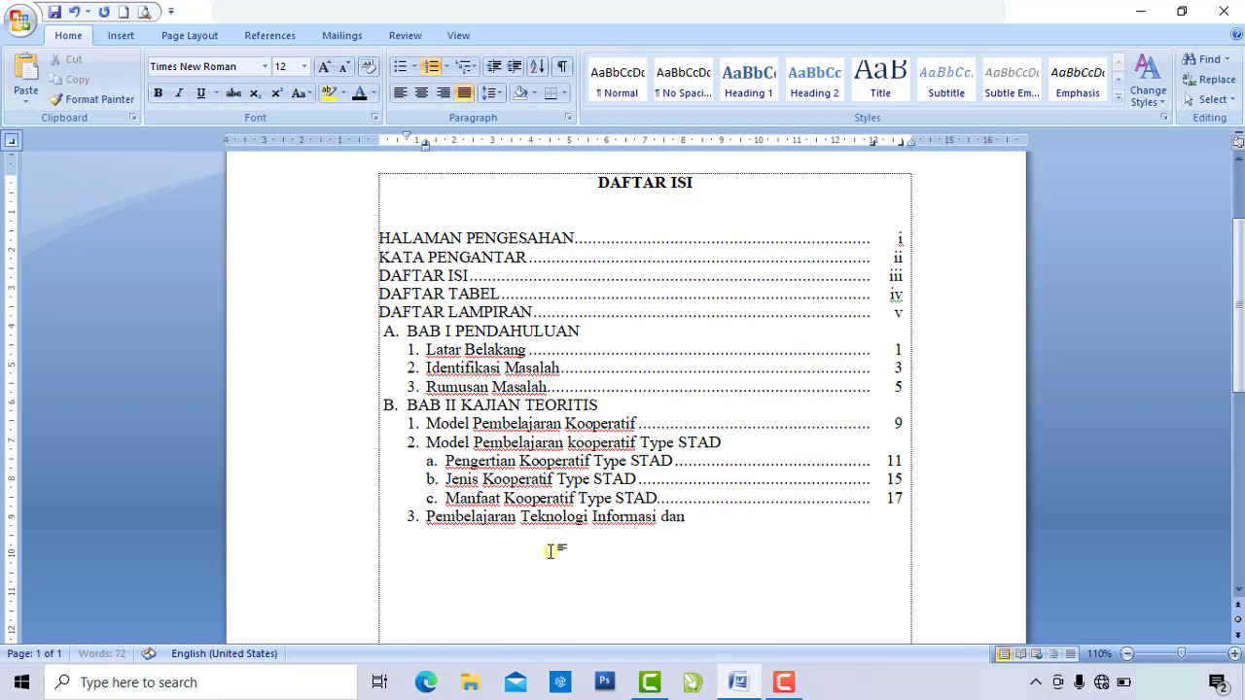
type(" Komunikasi")
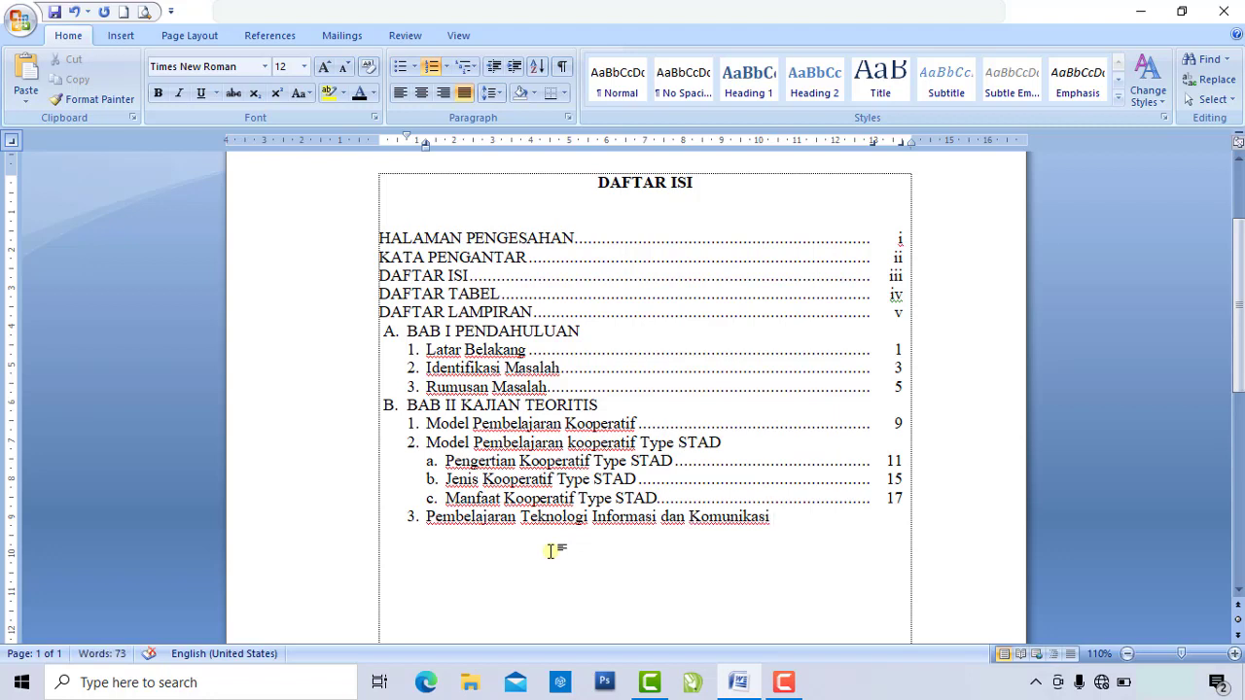
type(" (TIK)")
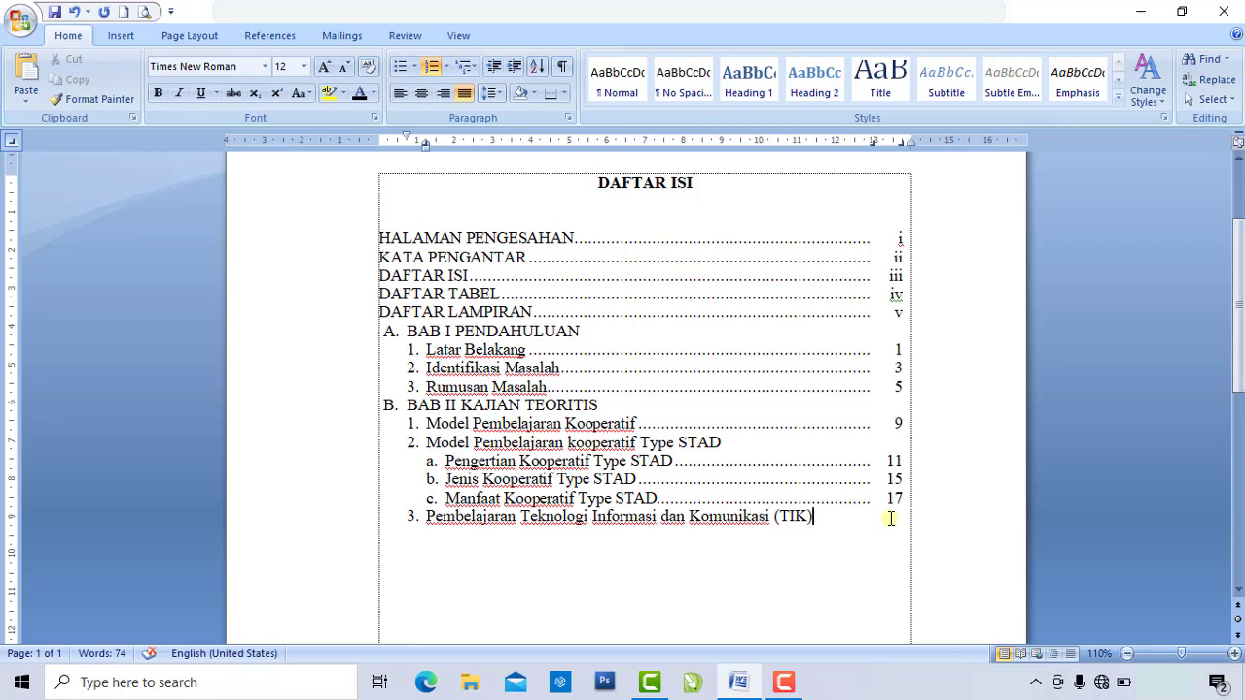
Start a new line below item 3 and number it with the a., b., c. format.
key("Return")
key("BackSpace")
left_click(446, 68)
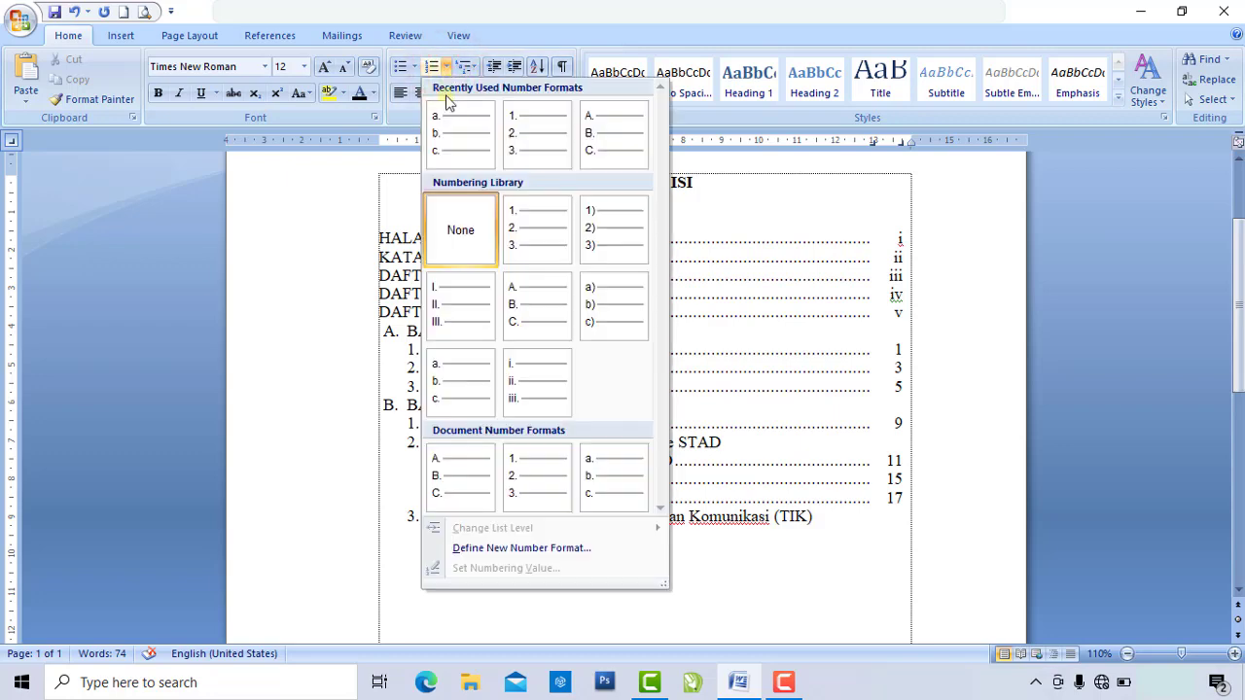
left_click(463, 146)
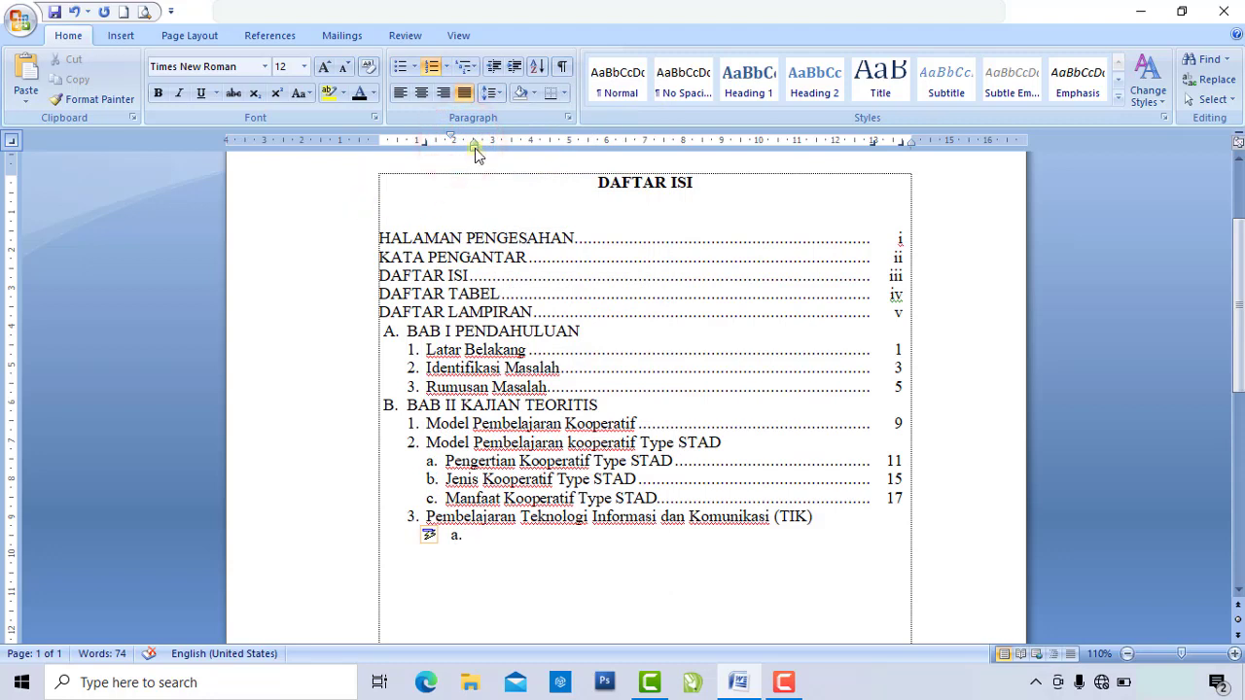
Align the new item a with the lettered items above, its letter at about 1.25 cm and its text at about 1.75 cm.
mouse_move(474, 148)
left_mouse_down()
mouse_move(446, 160)
mouse_move(418, 137)
left_mouse_up()
left_click(424, 144)
left_click_drag(418, 136, 424, 136)
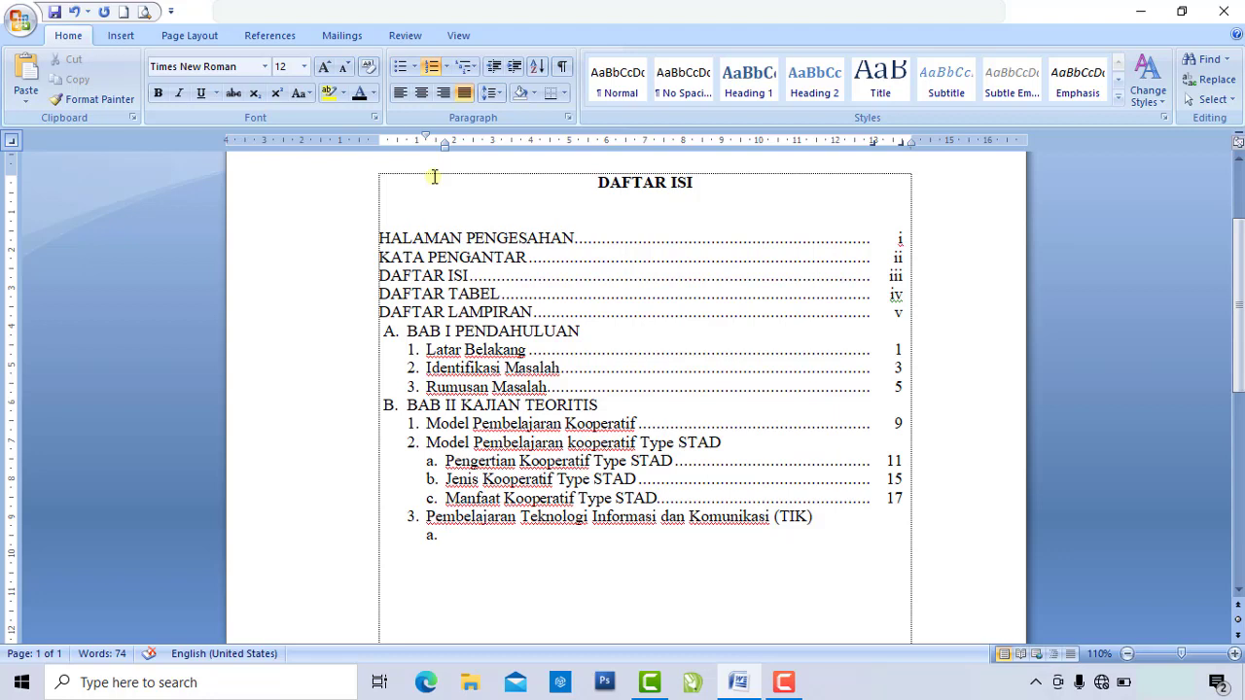
left_click(27, 142)
left_click(468, 141)
left_click(467, 141)
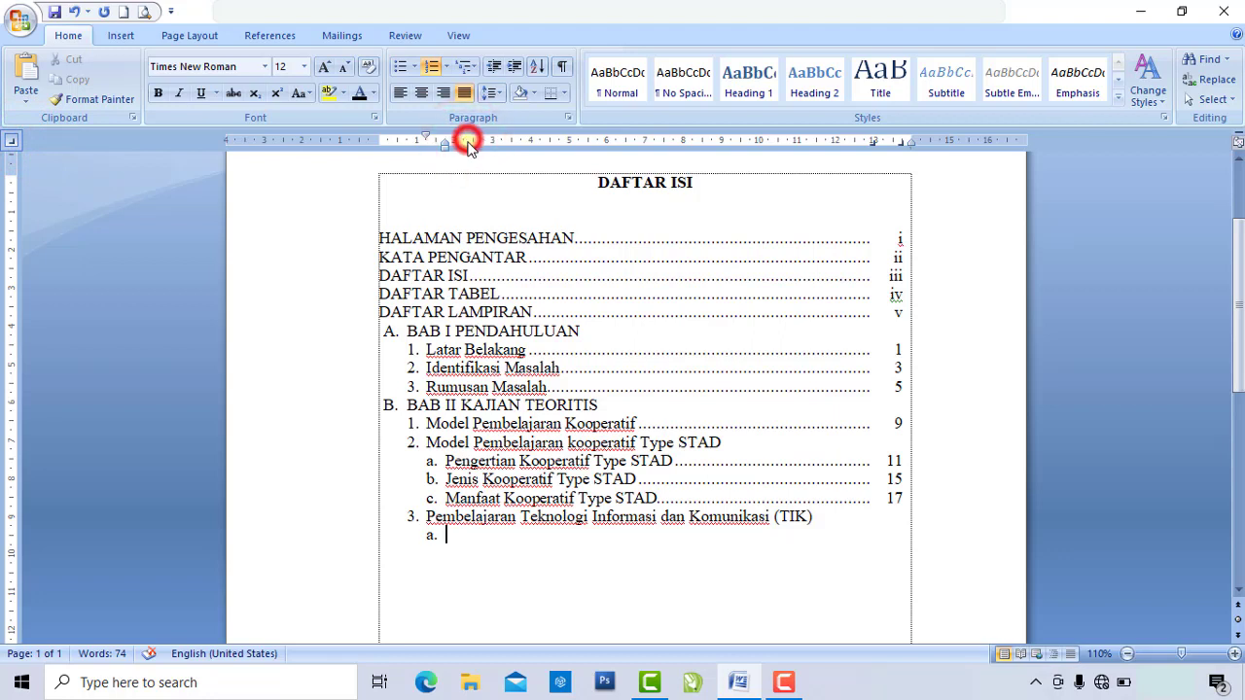
left_click_drag(464, 143, 447, 147)
left_click_drag(447, 147, 446, 147)
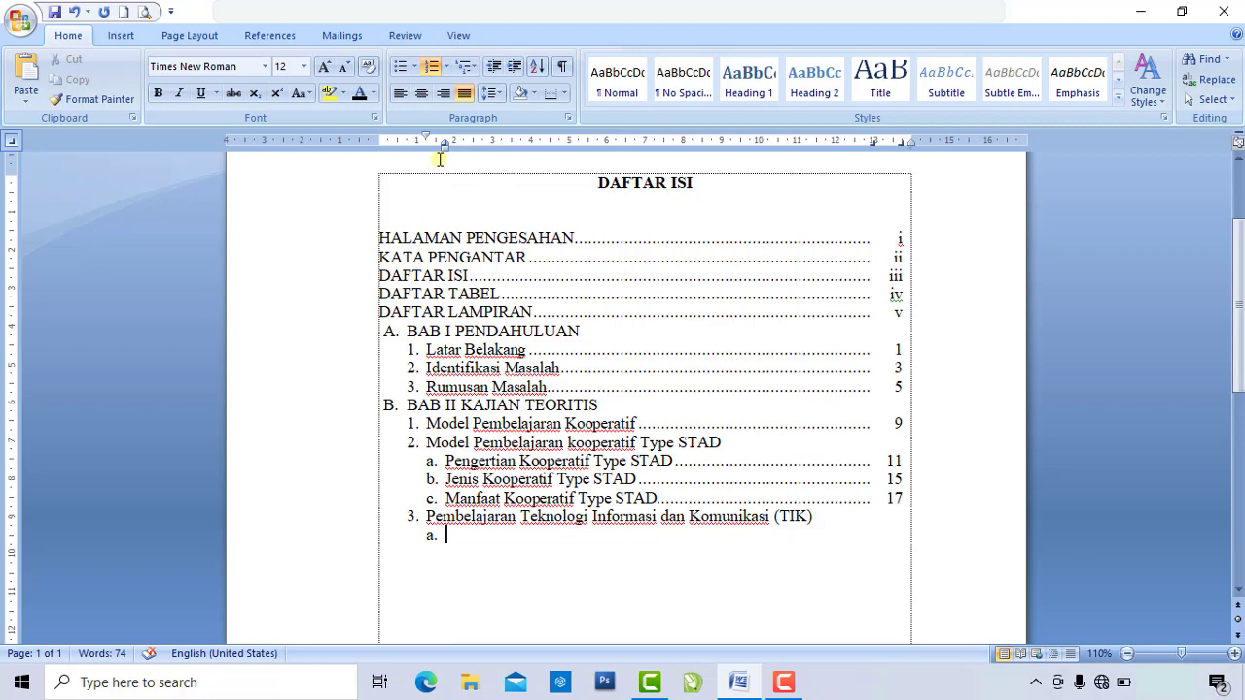
Enter Pengertian TIK as item a with a dot leader and page number 19.
type("Pengertian TIK")
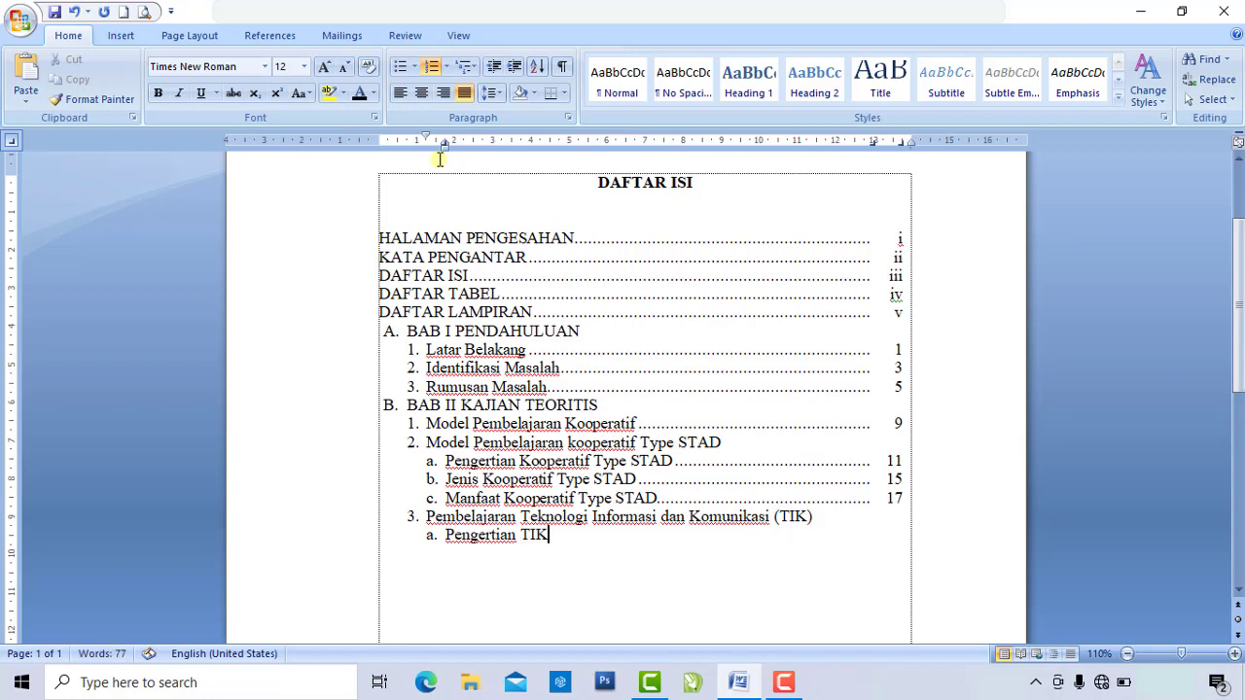
key("Tab")
type("19")
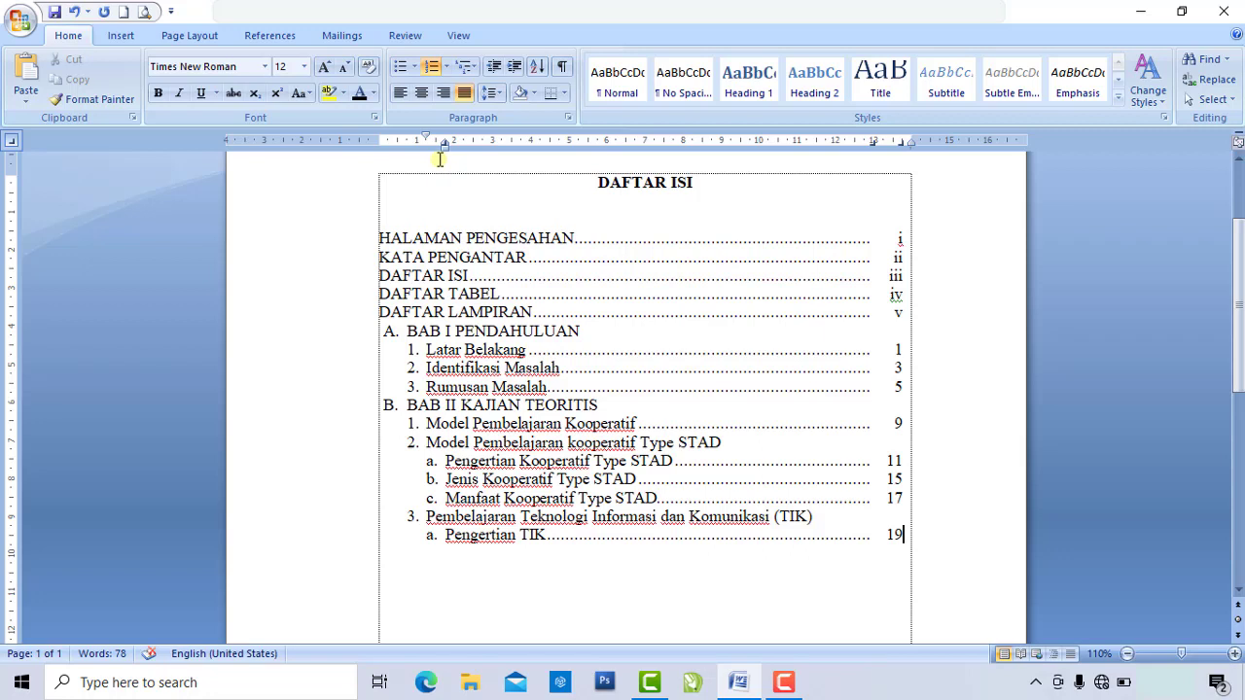
Add item b, Ruang Lingkup TIK, with a dot leader and page number 20.
key("Return")
type("Ruang ")
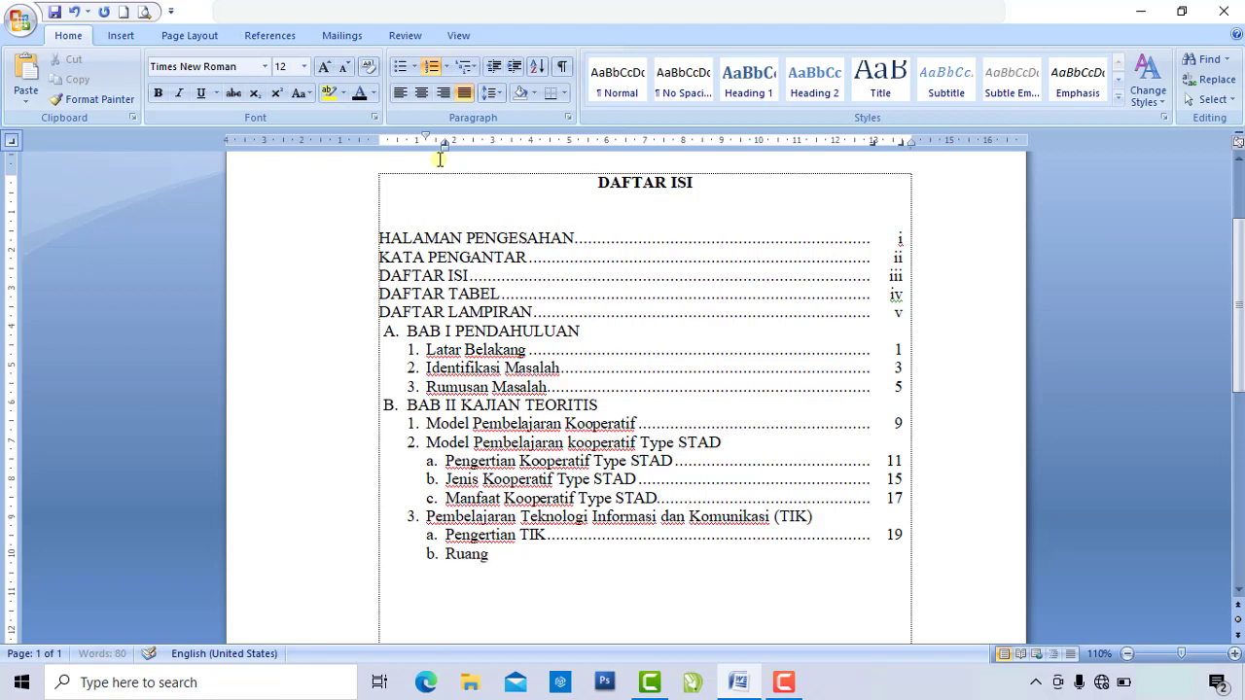
type("ling")
key("BackSpace")
key("BackSpace")
key("BackSpace")
key("BackSpace")
type("Lingkup ")
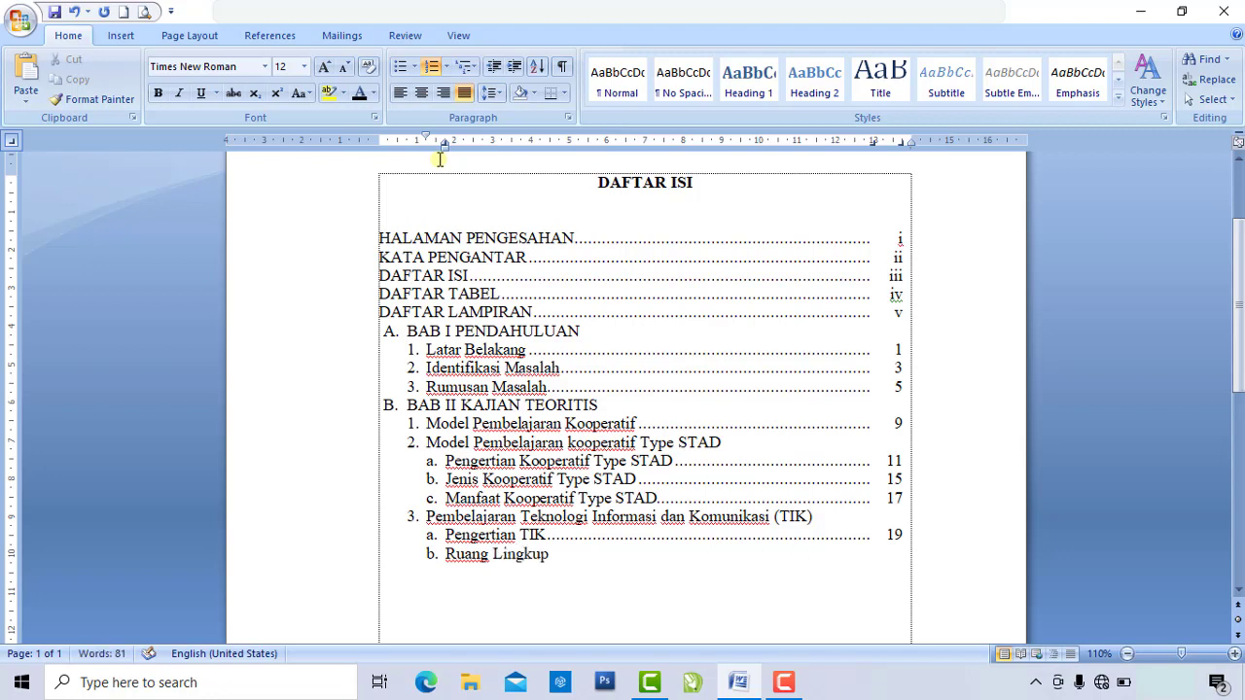
type("TIK")
key("Tab")
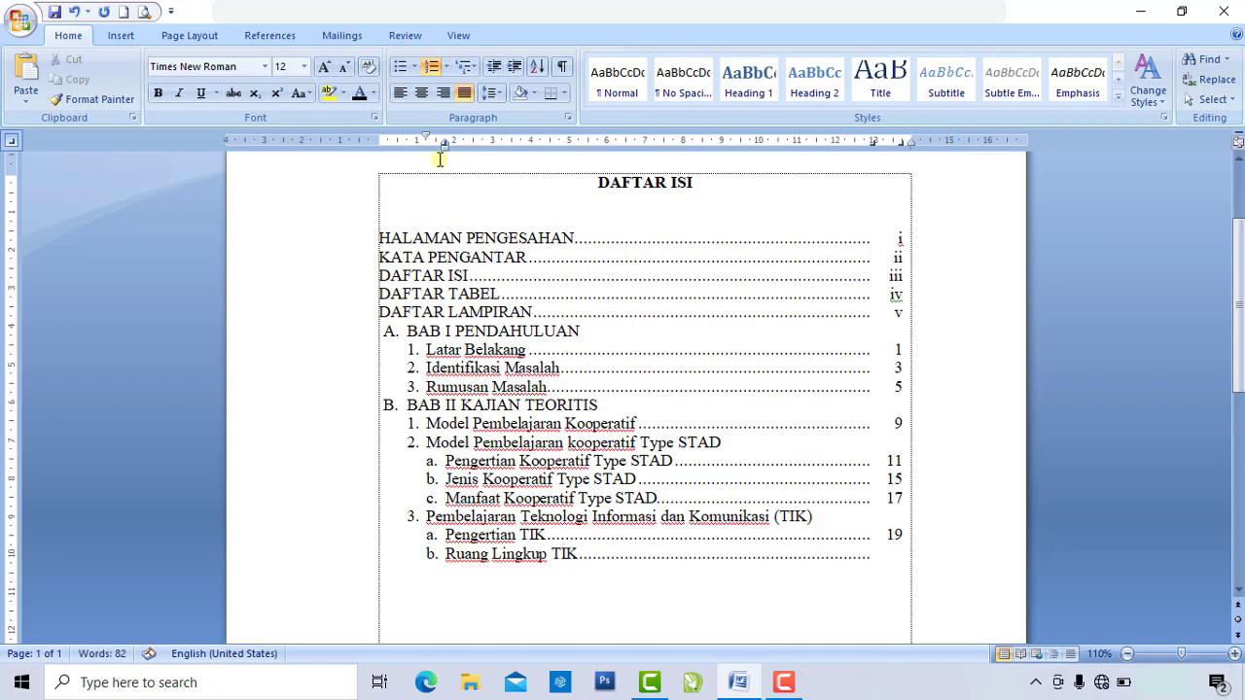
key("Tab")
type("20")
Add item c, Manfaat TIK, without a page number.
key("Return")
type("Manfaat")
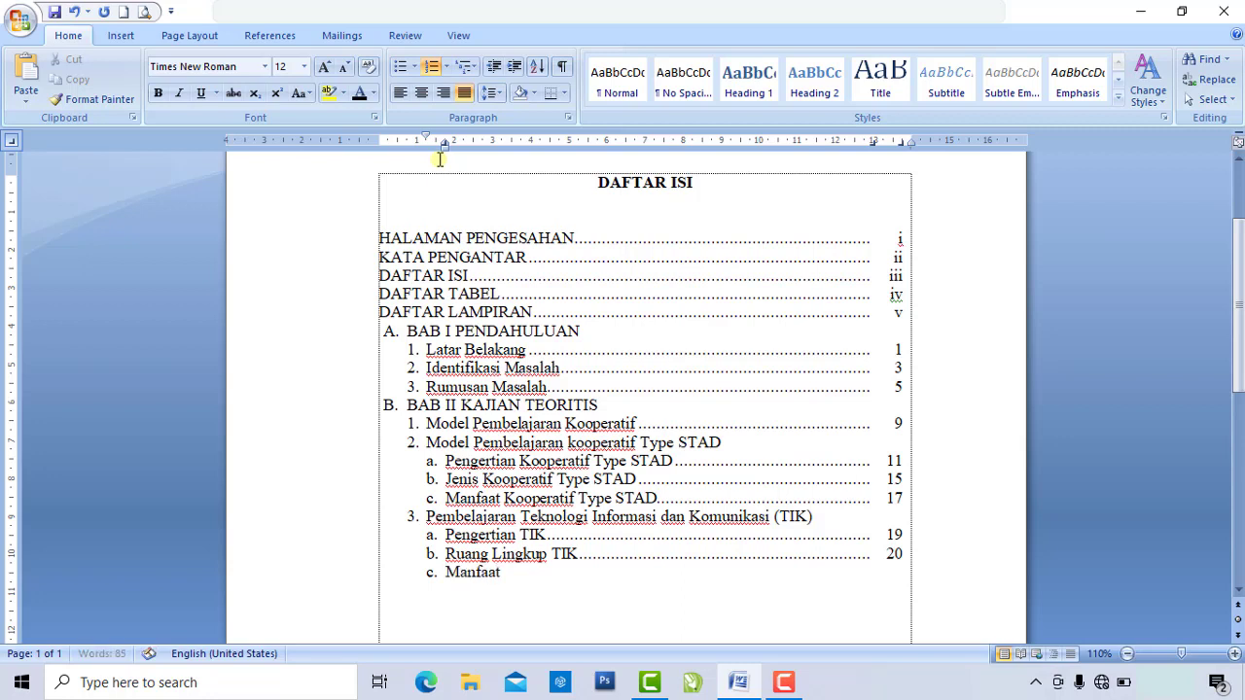
type(" TIK")
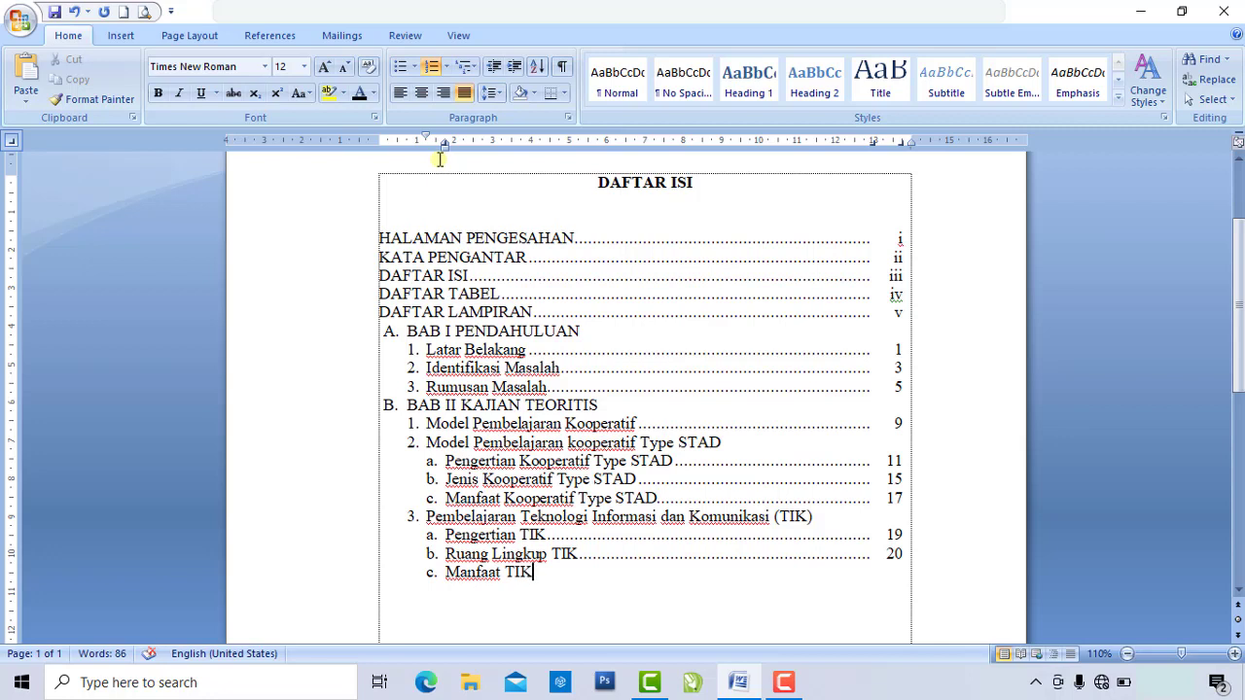
Start a 1), 2), 3) sublist below Manfaat TIK, with its number at about 1.75 cm and its text at about 2.25 cm.
key("Return")
left_click(446, 68)
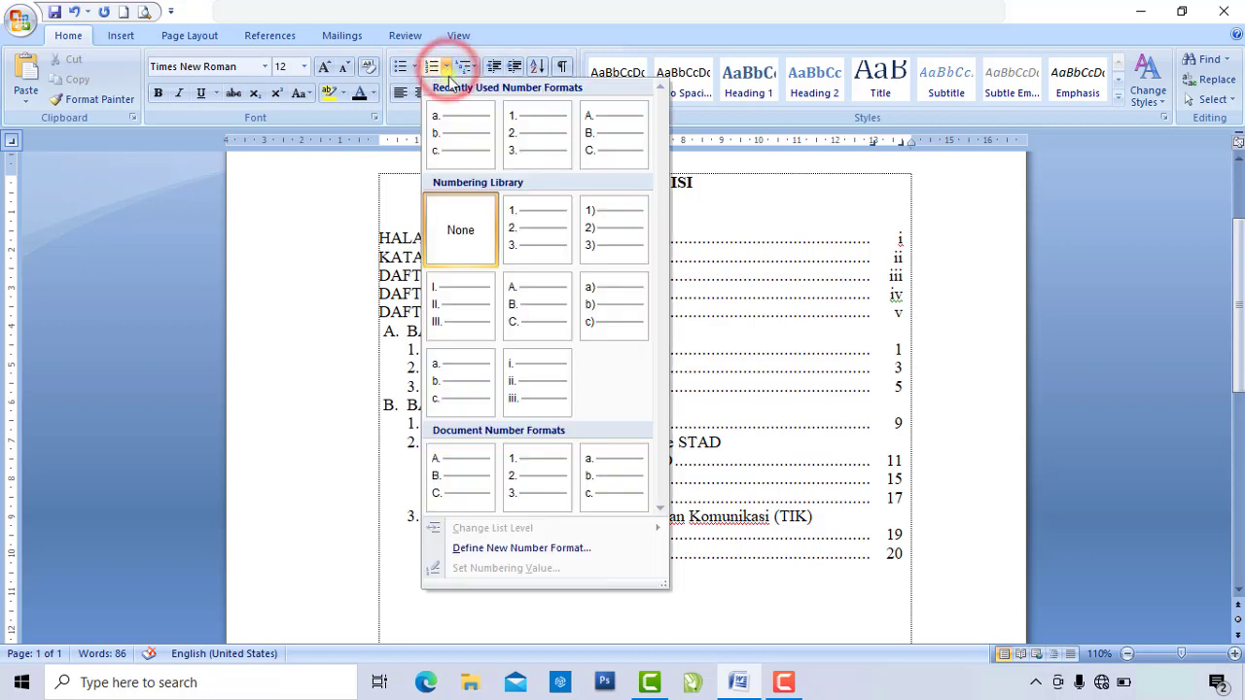
left_click(605, 233)
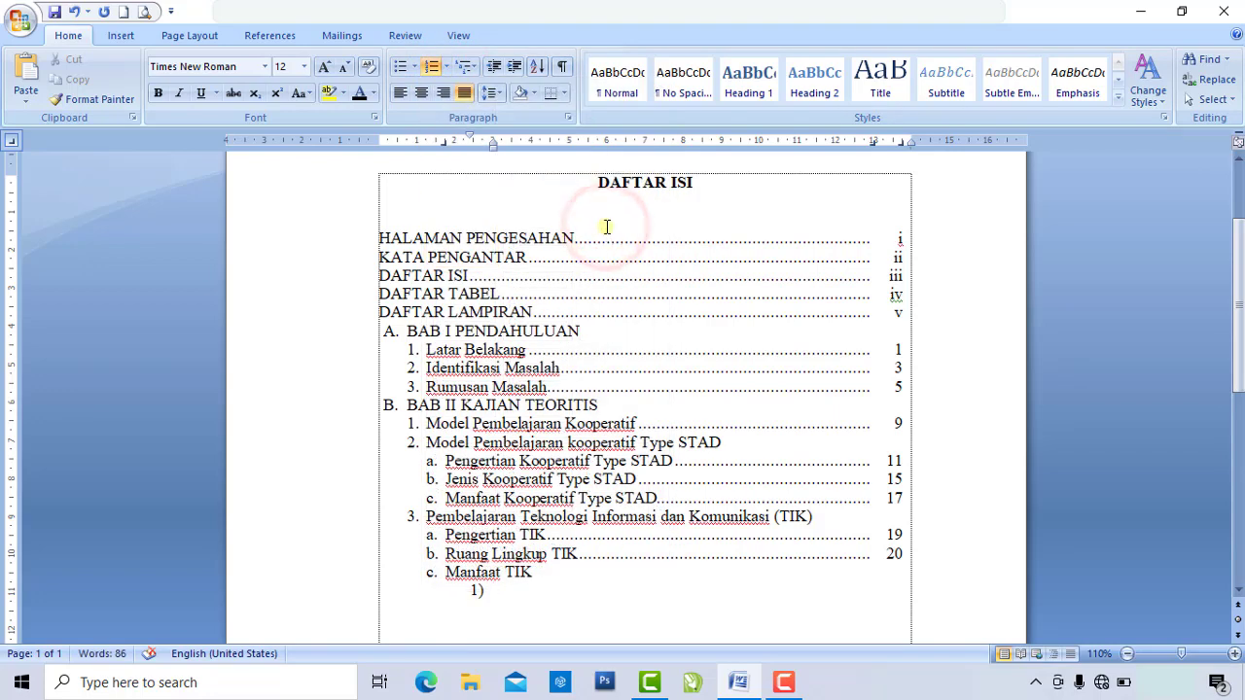
left_click(443, 144)
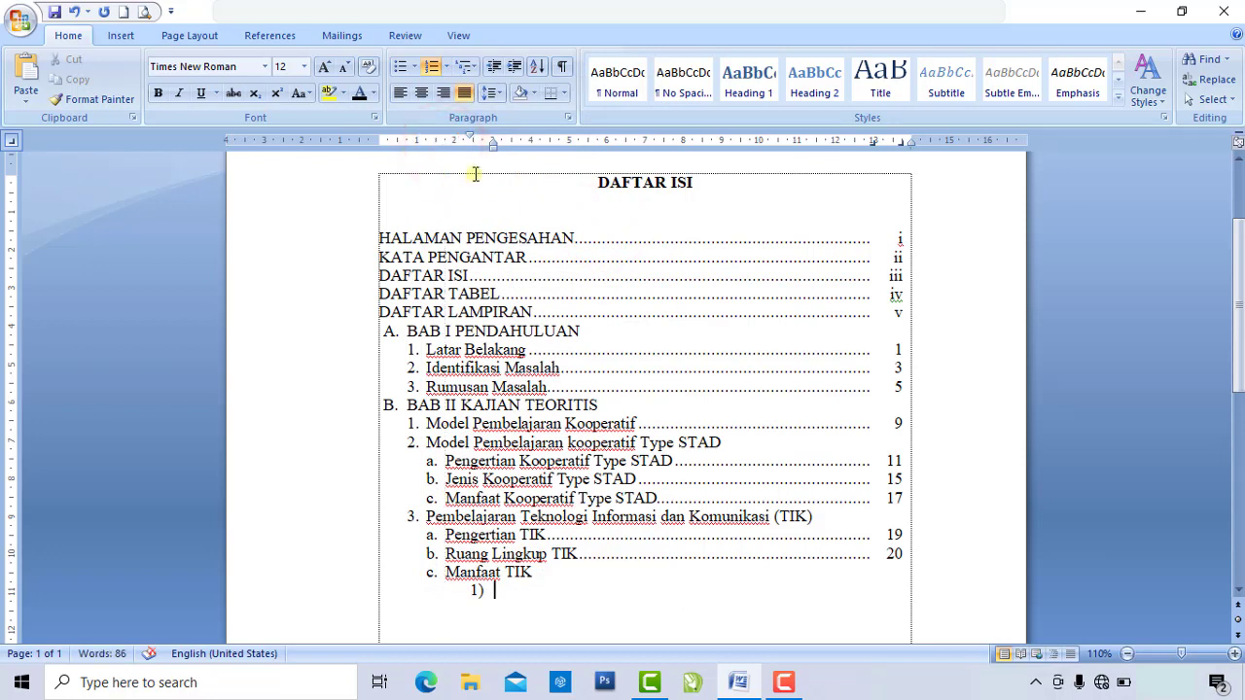
mouse_move(492, 148)
left_mouse_down()
mouse_move(458, 166)
mouse_move(436, 155)
mouse_move(448, 141)
left_mouse_up()
left_click(492, 141)
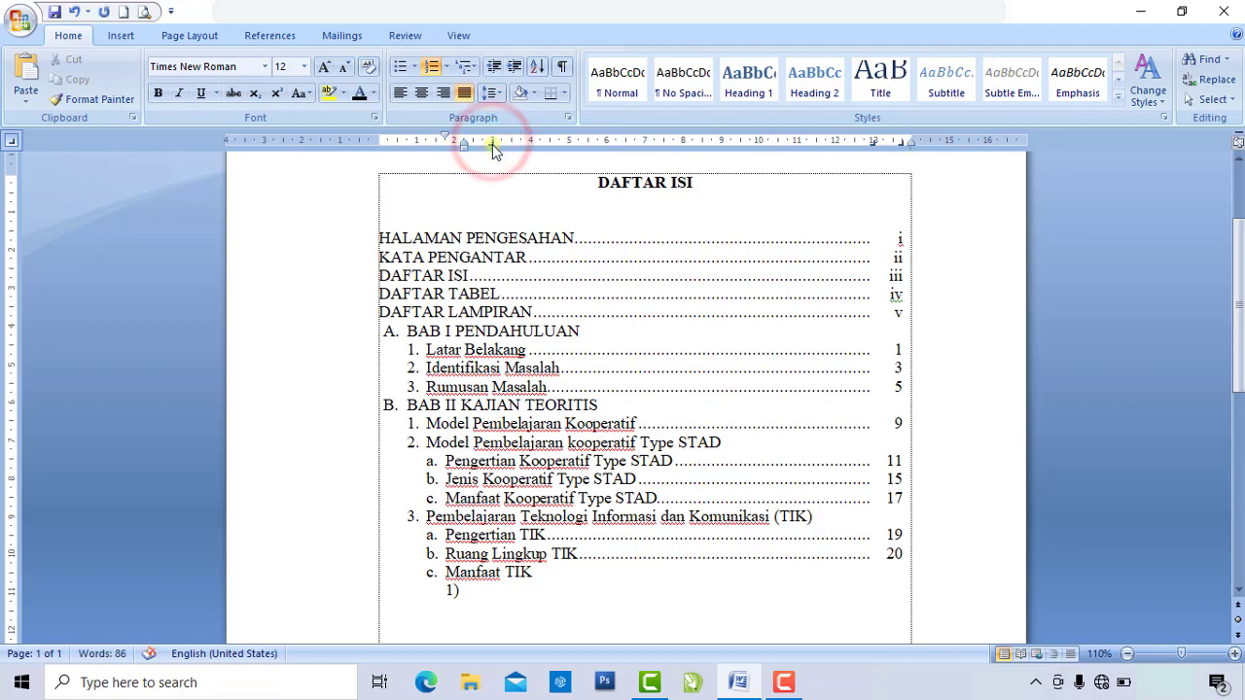
left_click_drag(492, 142, 739, 459)
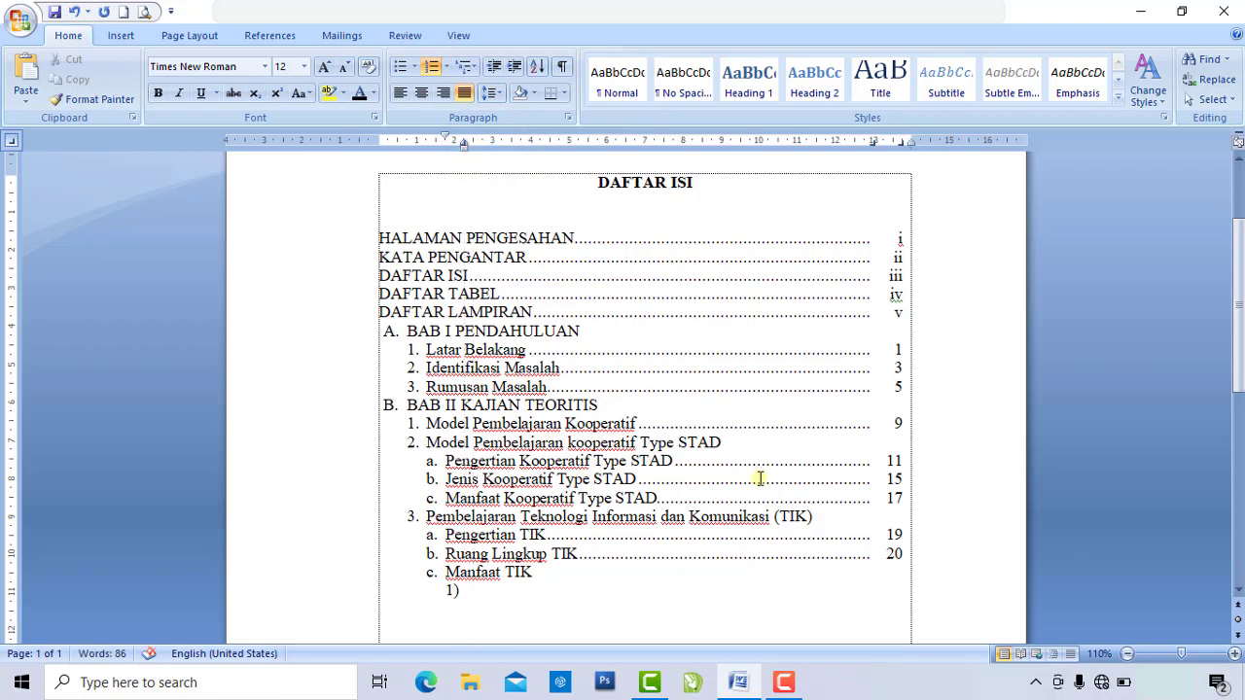
Enter Manfaat TIK dalam pendidikan as item 1) with a dot leader and page number 21.
type("Manfaat")
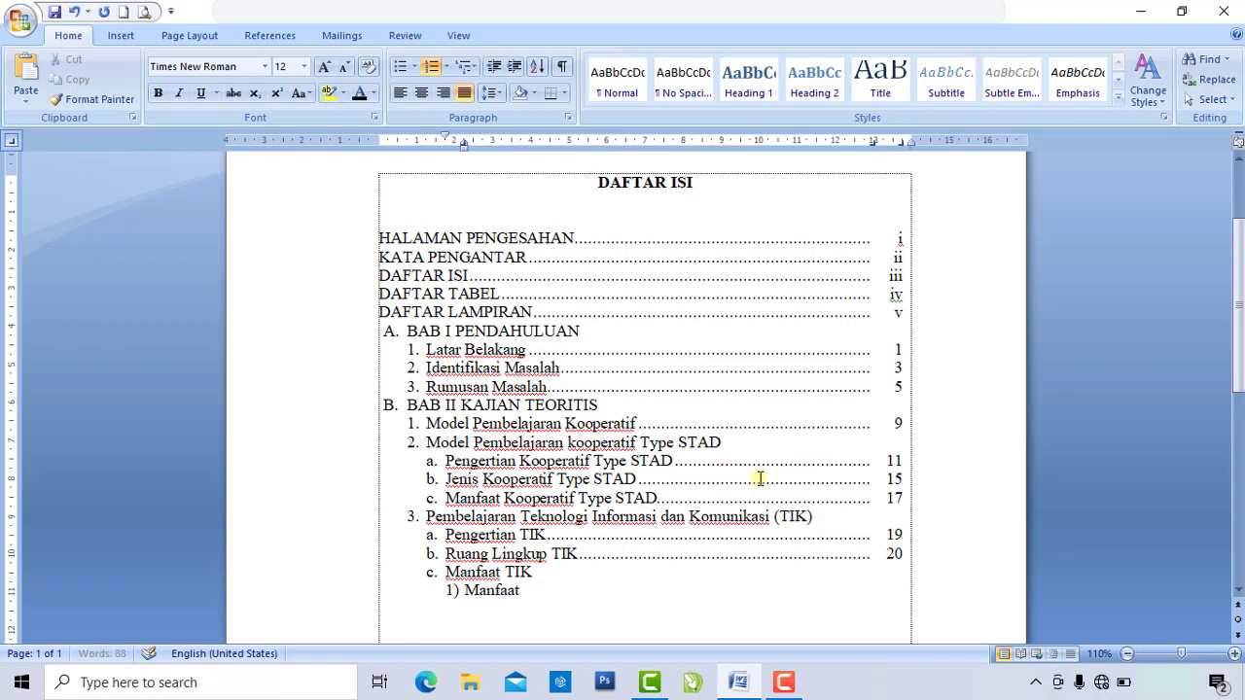
type(" TIK")
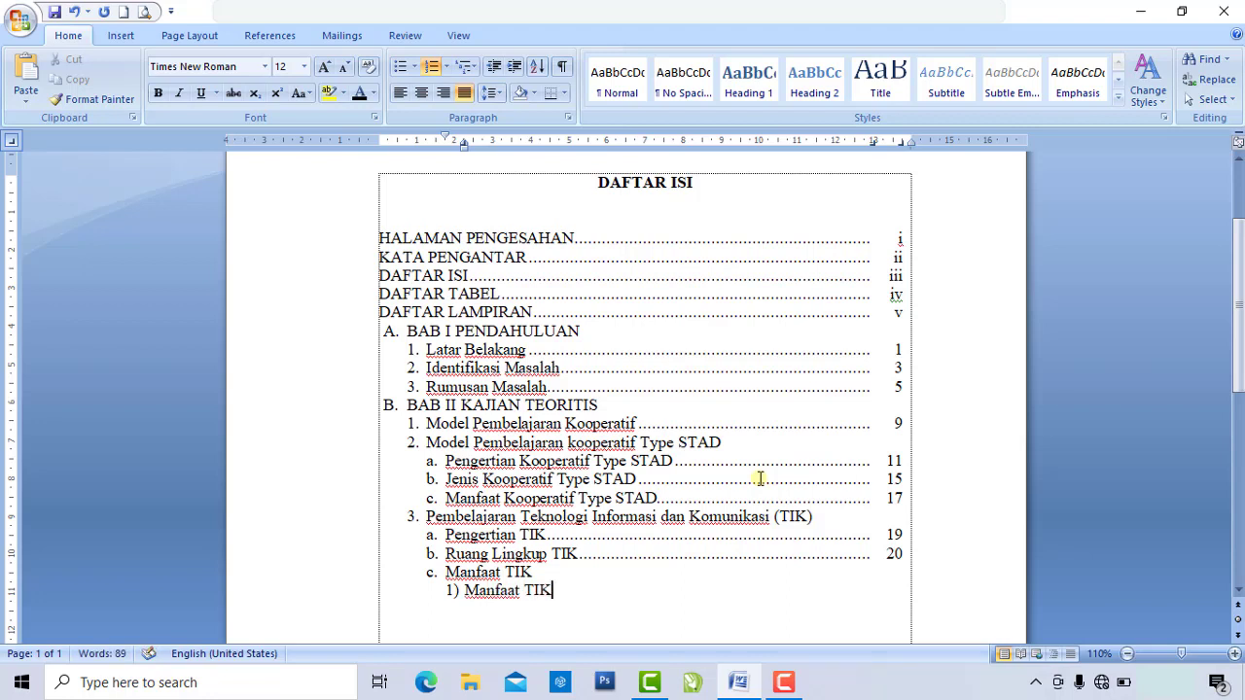
type(" dalam pen")
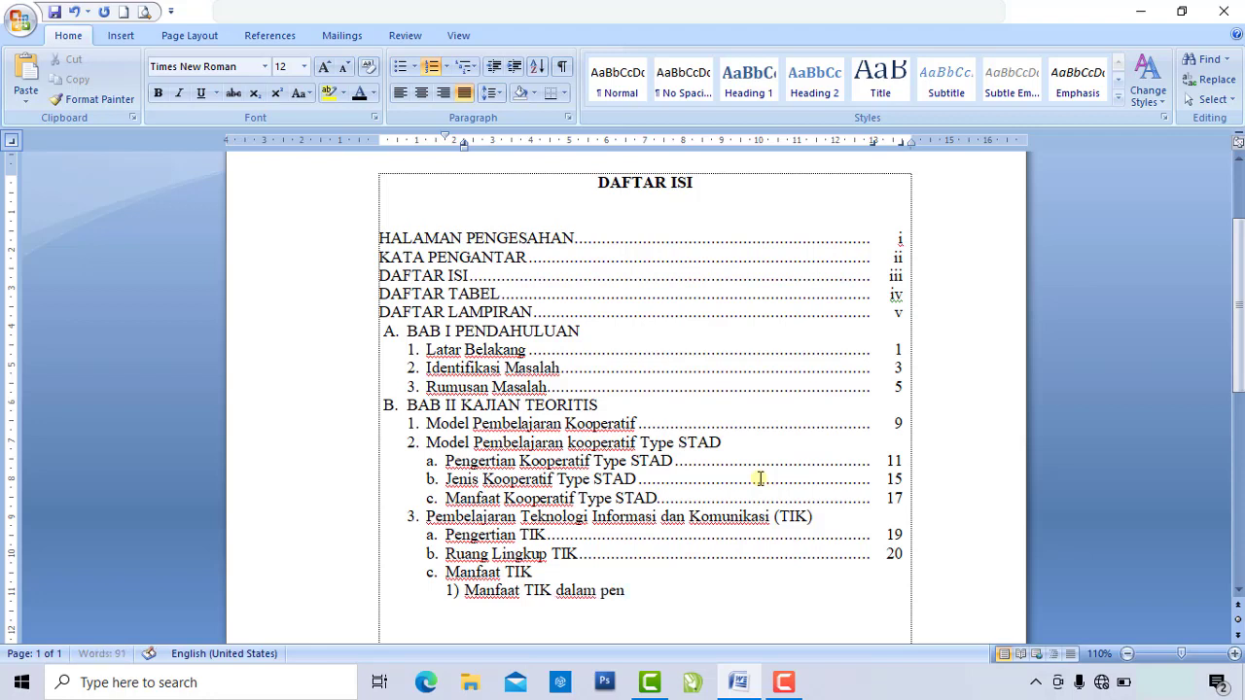
type("didikan")
key("Tab")
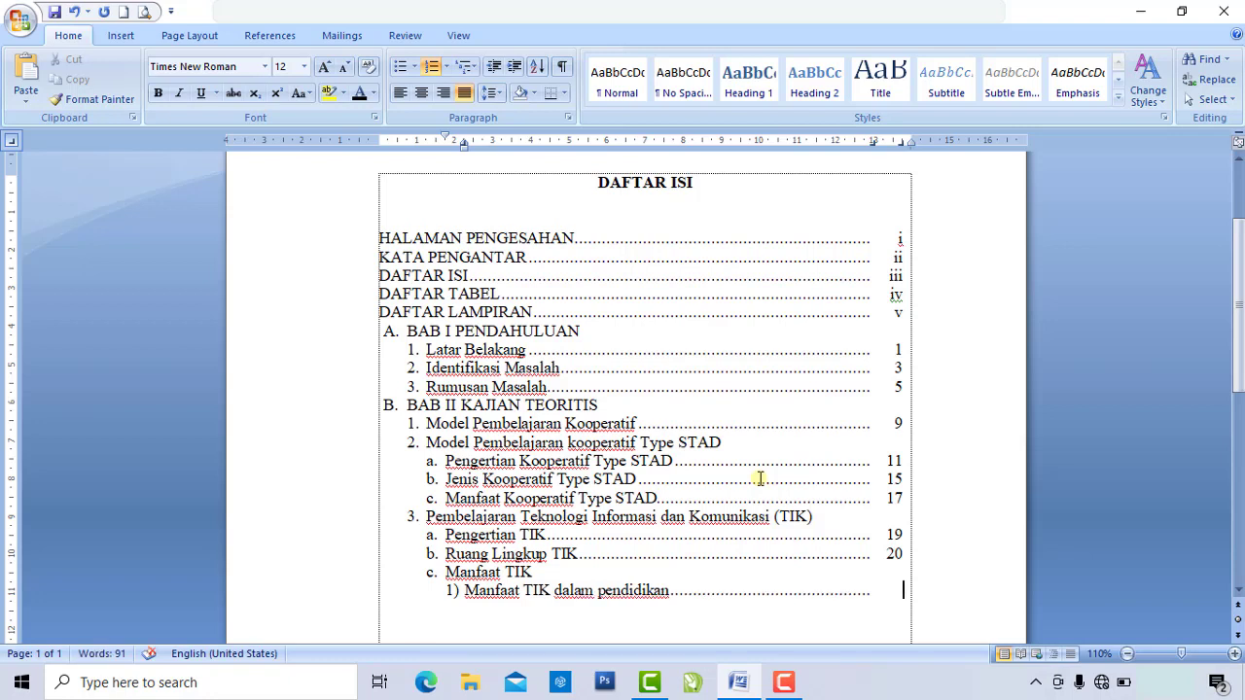
type("21")
Add item 2), Manfaat TIK dalam Perdagangan, with a dot leader and page number 22.
key("Return")
type("Manfaat")
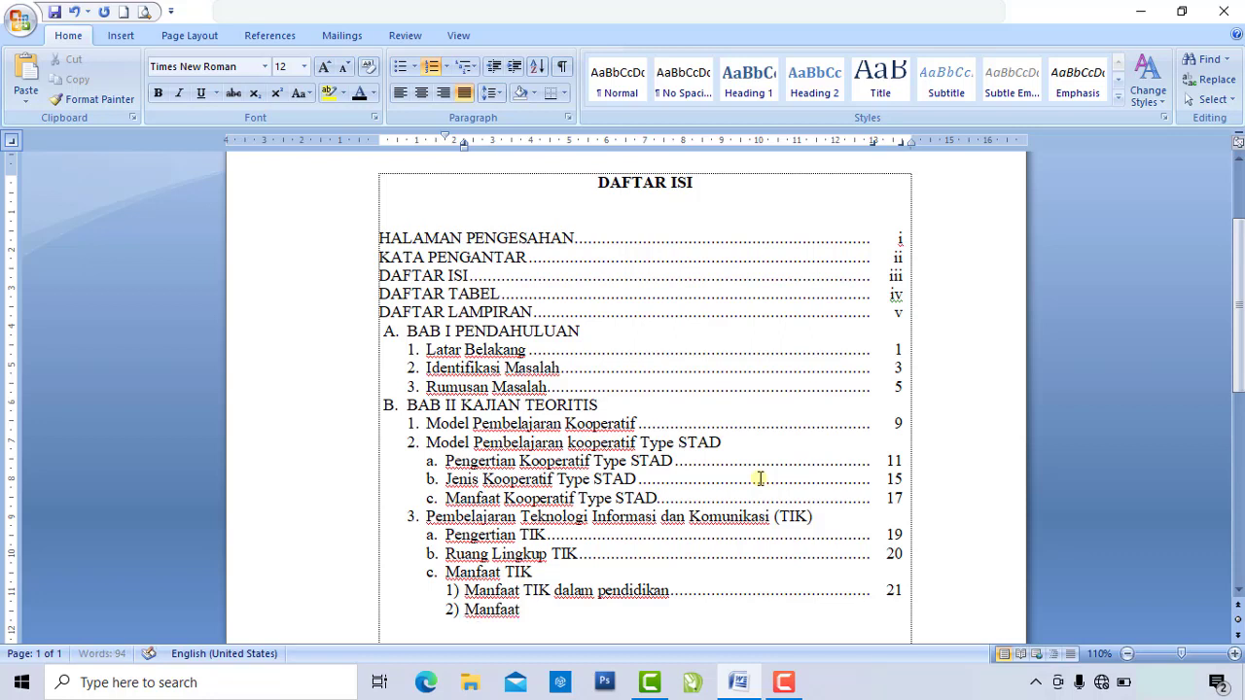
type(" TIK dalam Per")
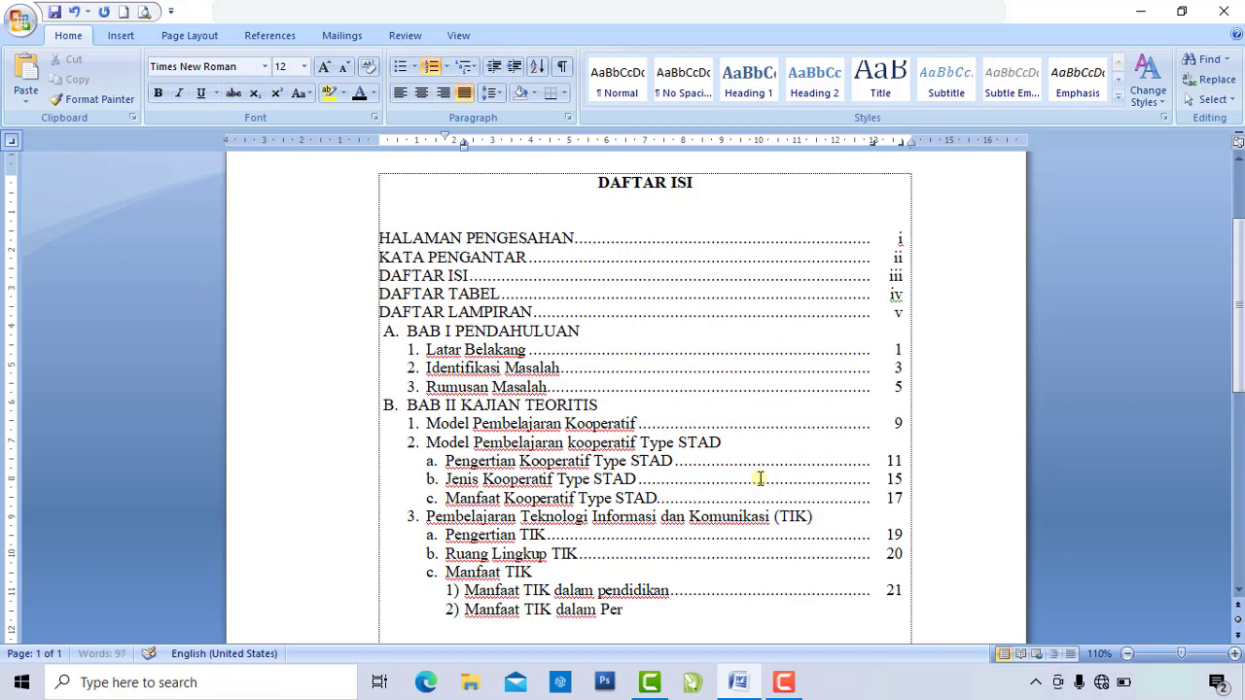
type("dagangan")
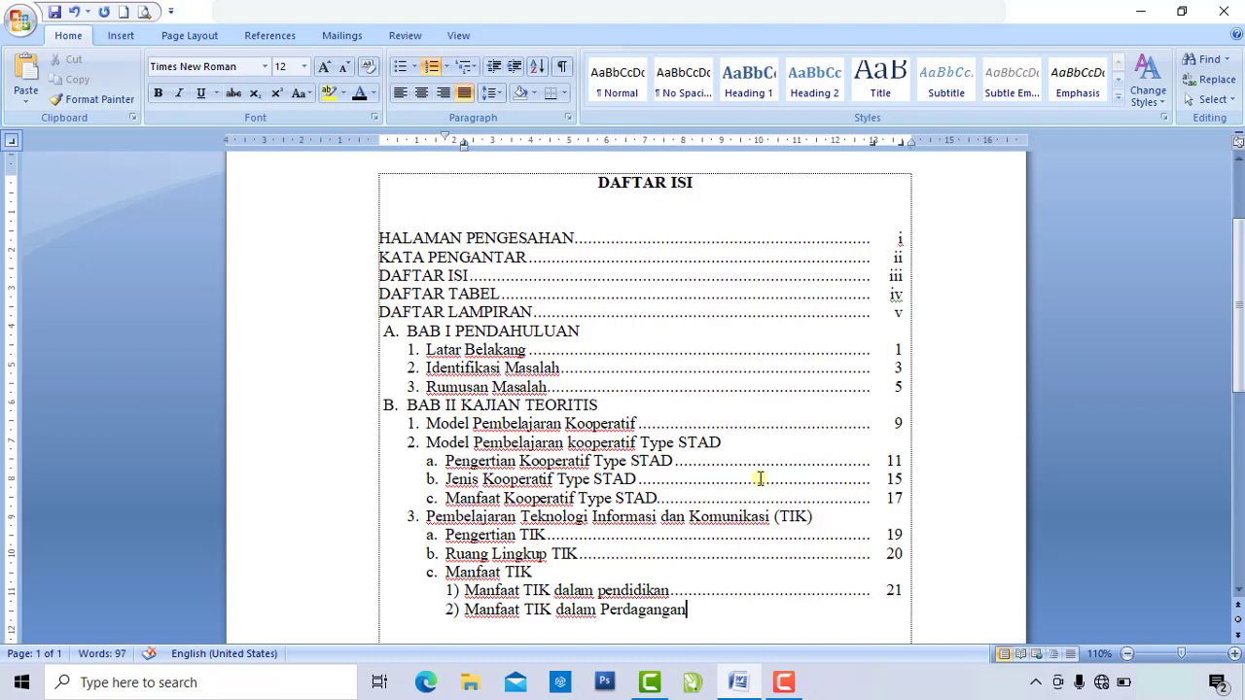
key("Tab")
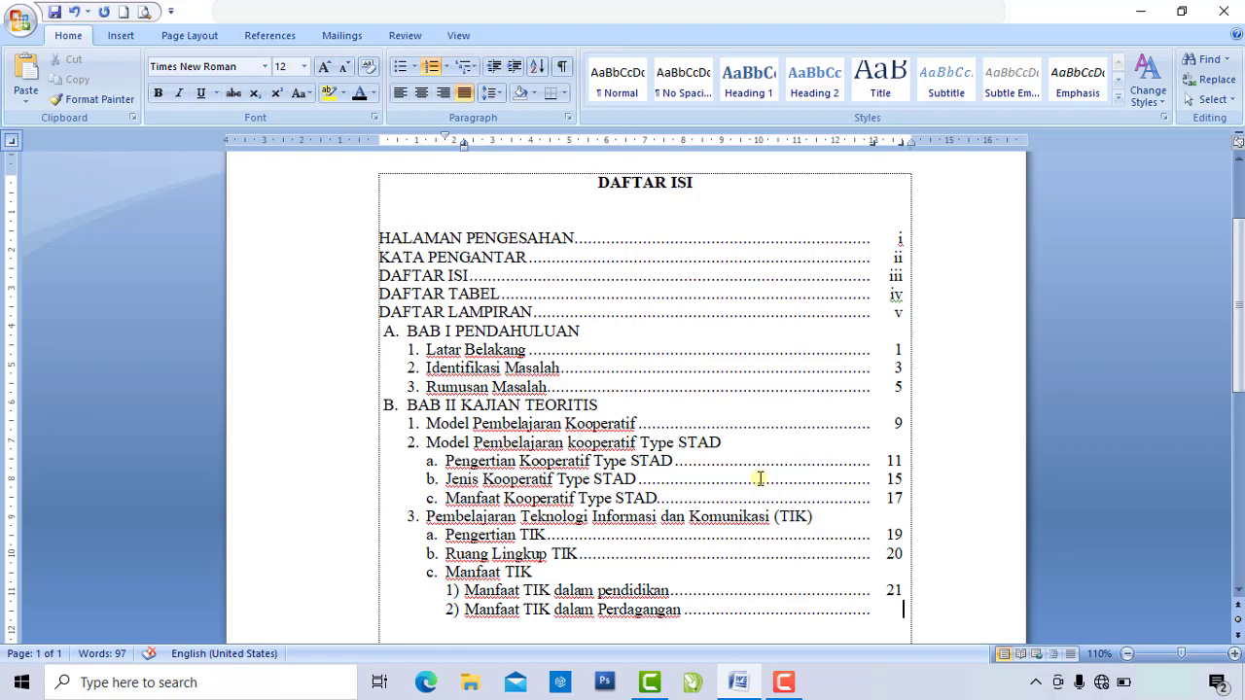
type("22")
Add item 3), Manfaat TIK dalam Transportasi, with a dot leader and page number 24.
key("Return")
type("Manfaa")
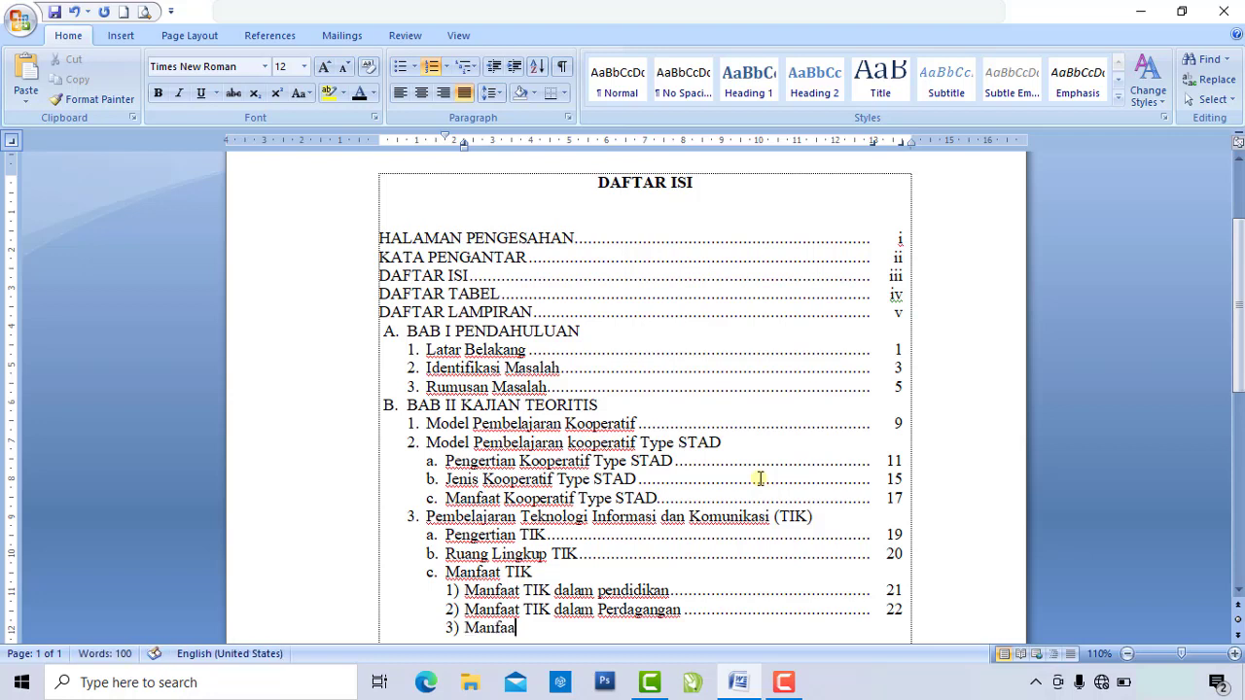
type("t TIK")
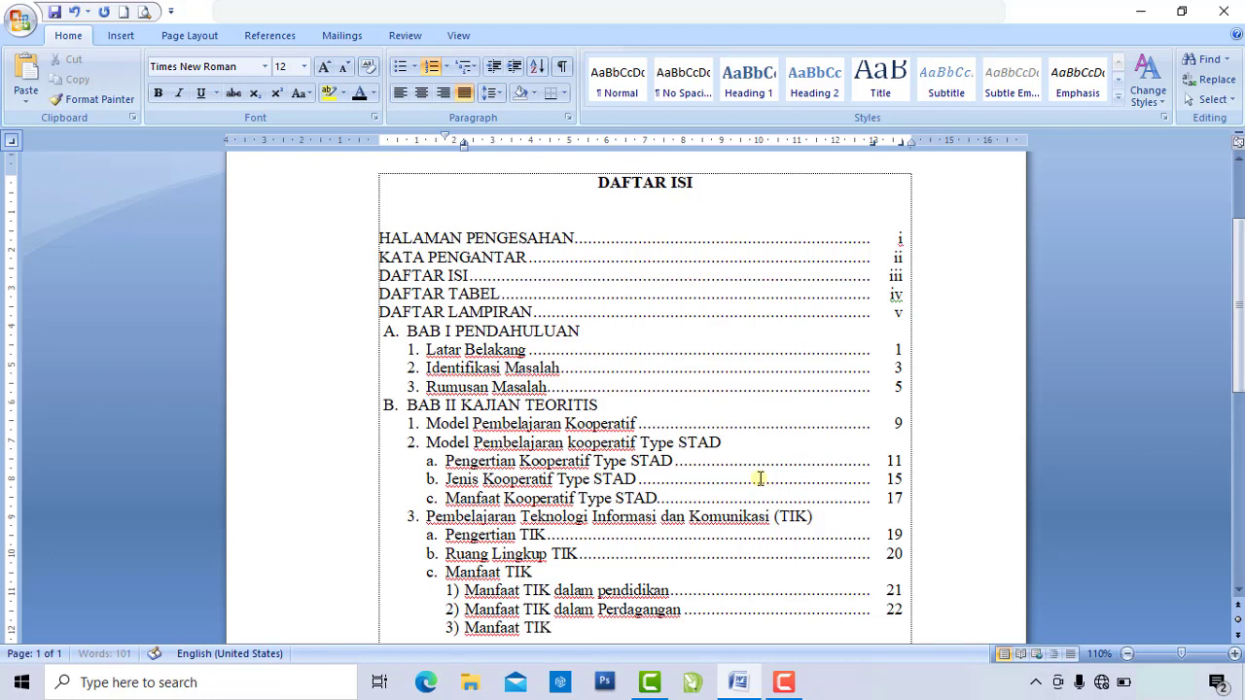
type(" dalam Transfo")
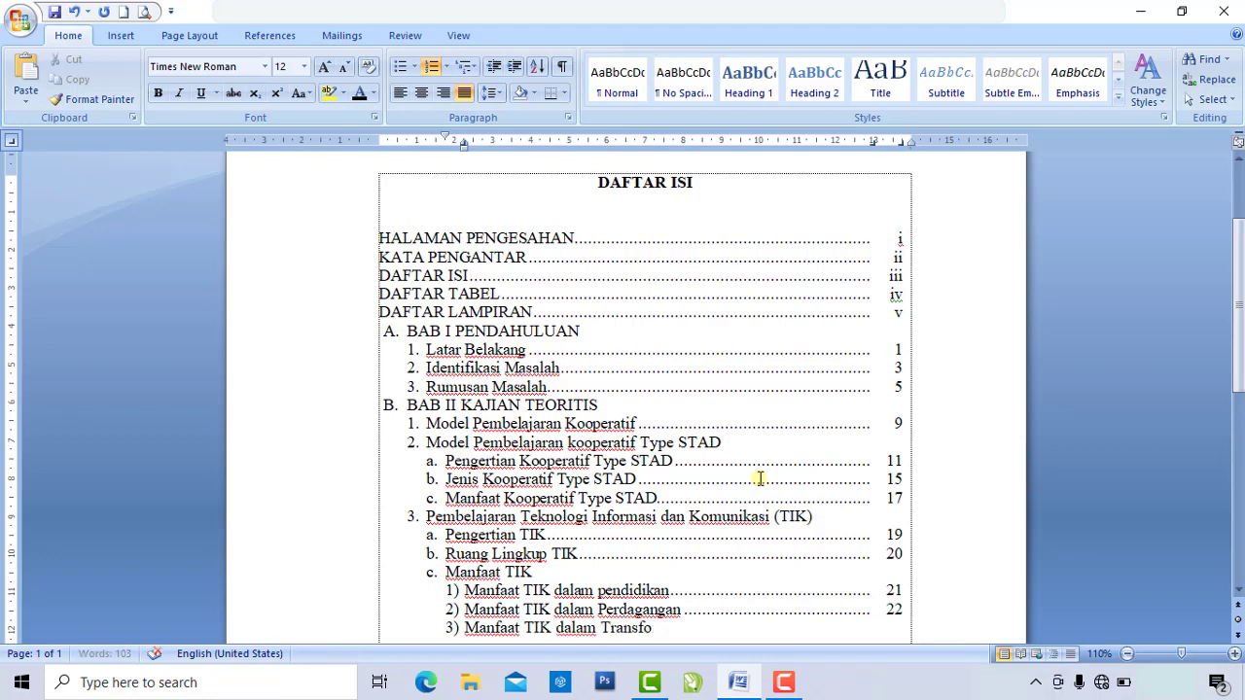
key("BackSpace")
key("BackSpace")
type("portasi")
key("Tab")
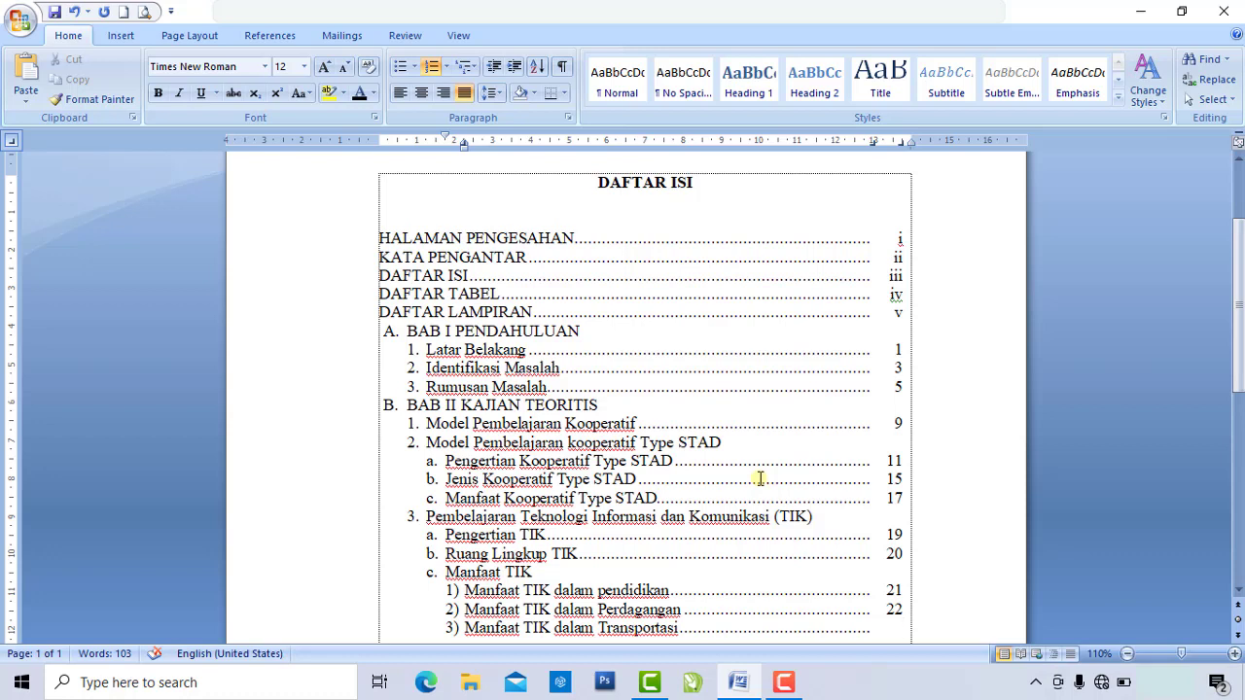
type("24")
Start an unindented new line and continue the 1., 2., 3. level there by copying the Pembelajaran Teknologi Informasi dan Komunikasi (TIK) item's formatting.
key("Return")
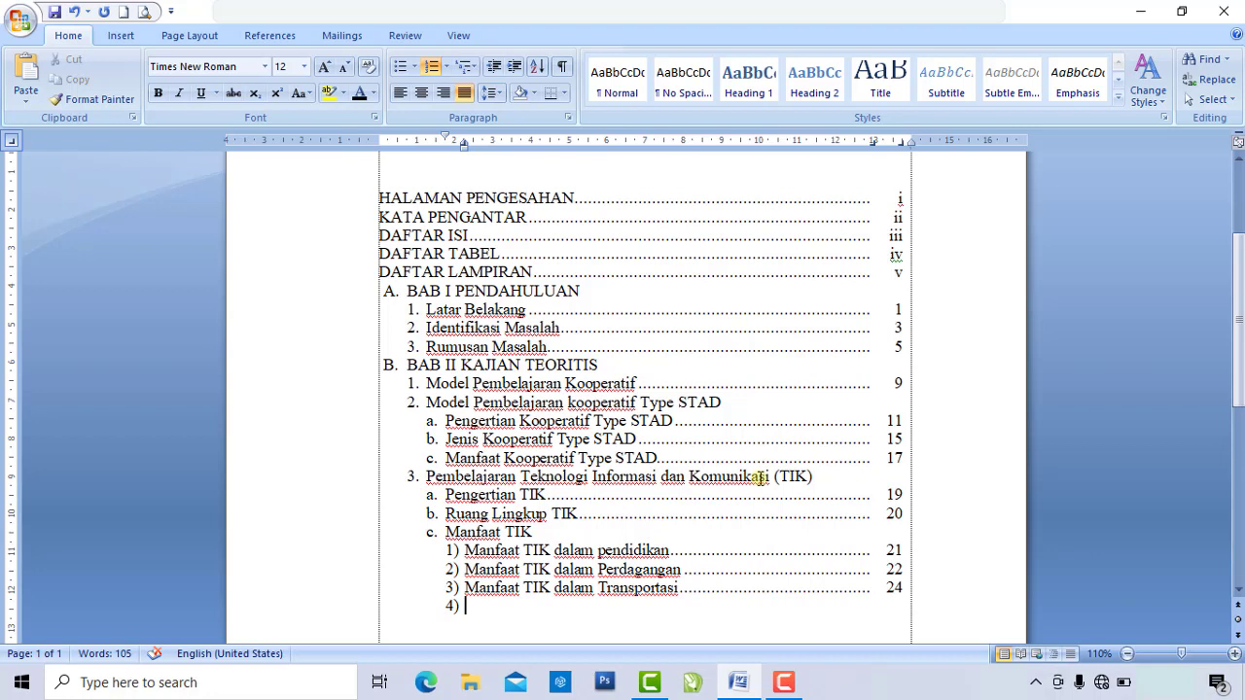
key("BackSpace")
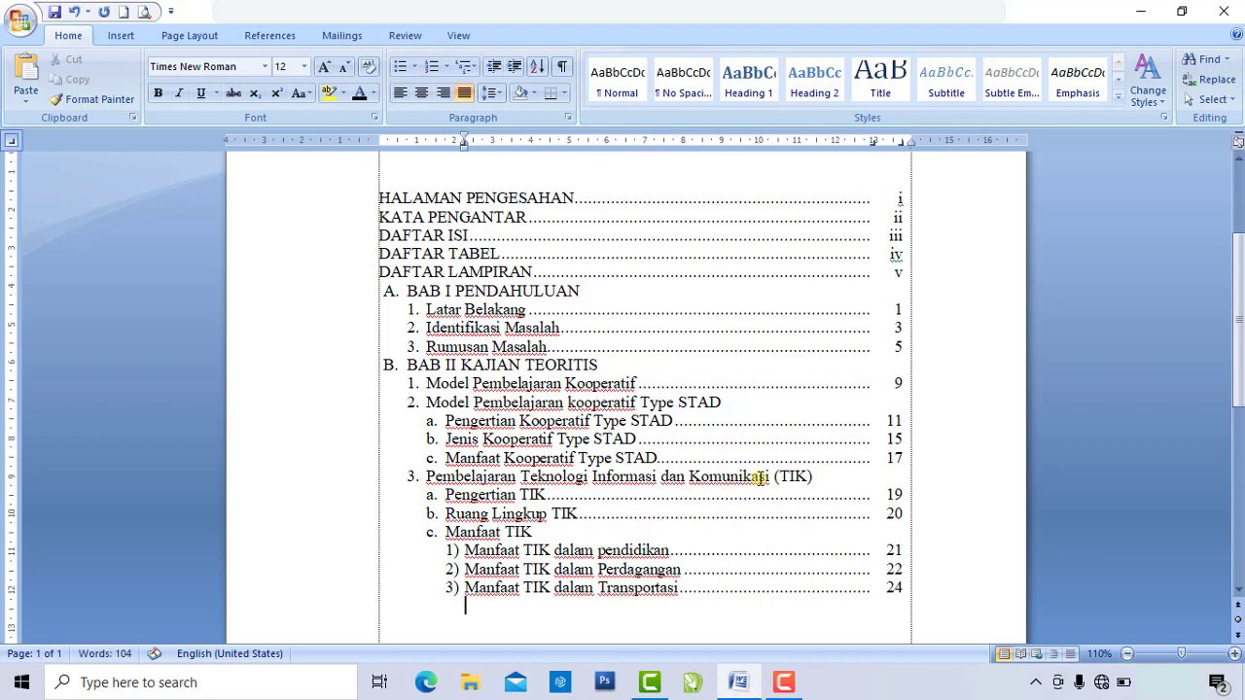
key("BackSpace")
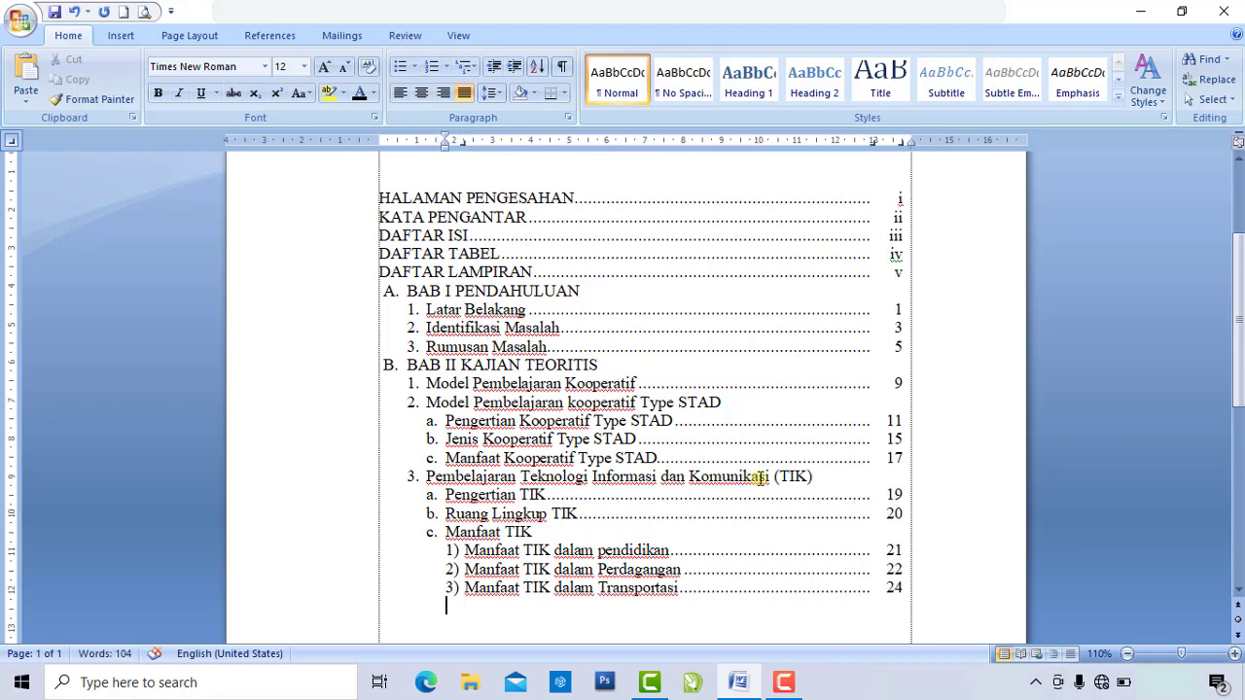
key("BackSpace")
left_click(425, 481)
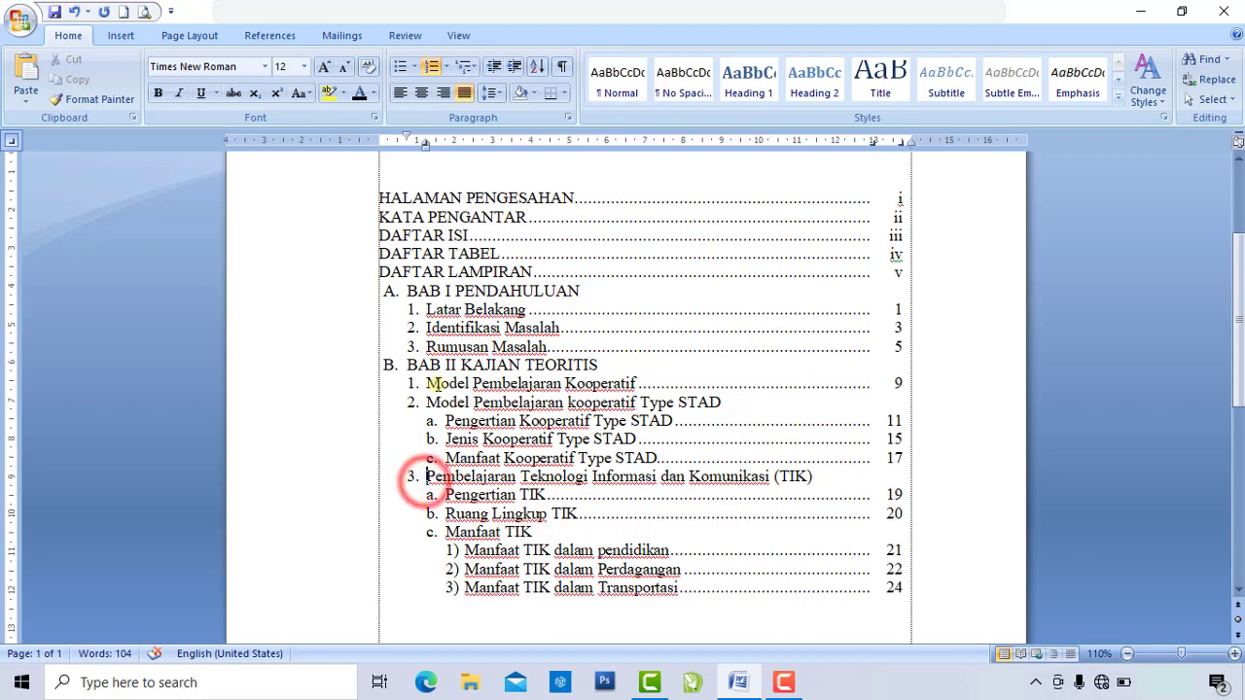
left_click(432, 384)
left_click(429, 476)
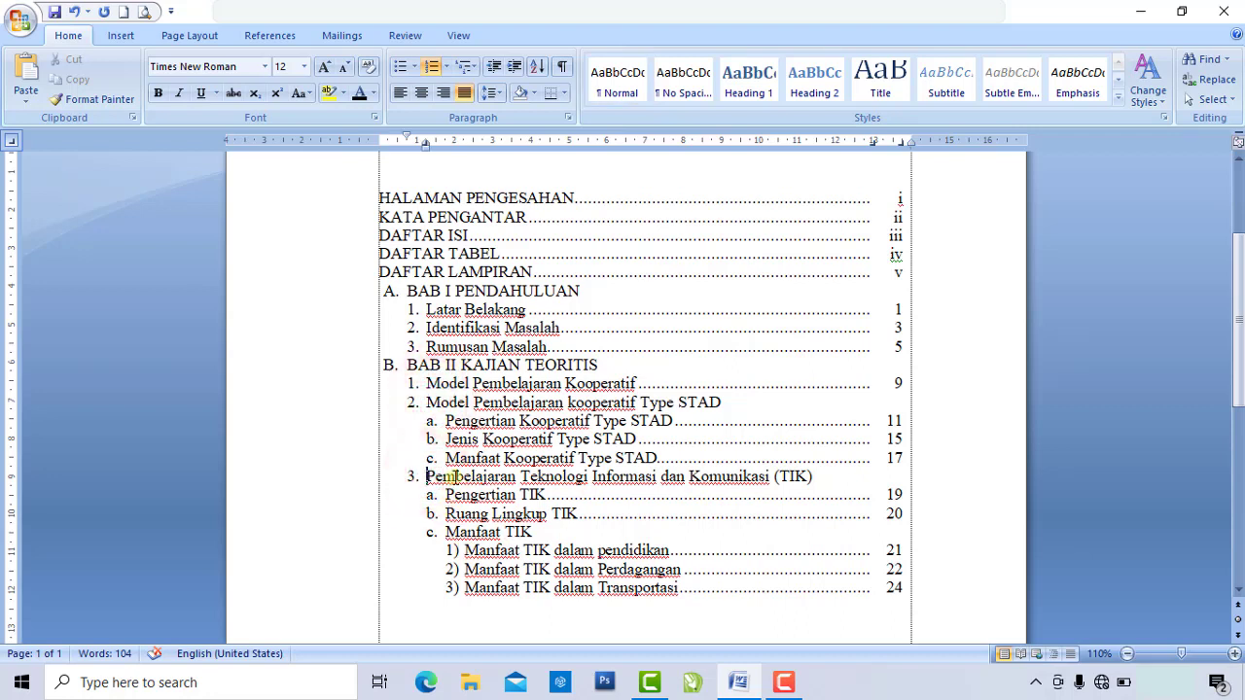
left_click(454, 477)
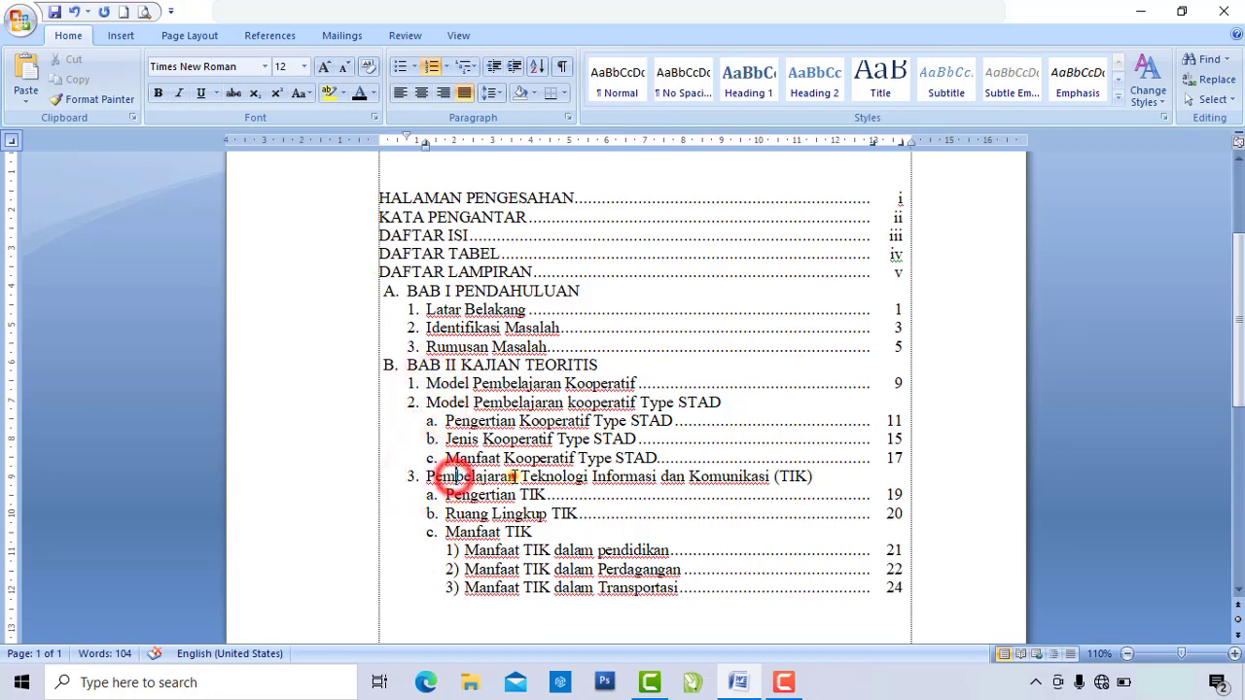
left_click(556, 476)
left_click(431, 477)
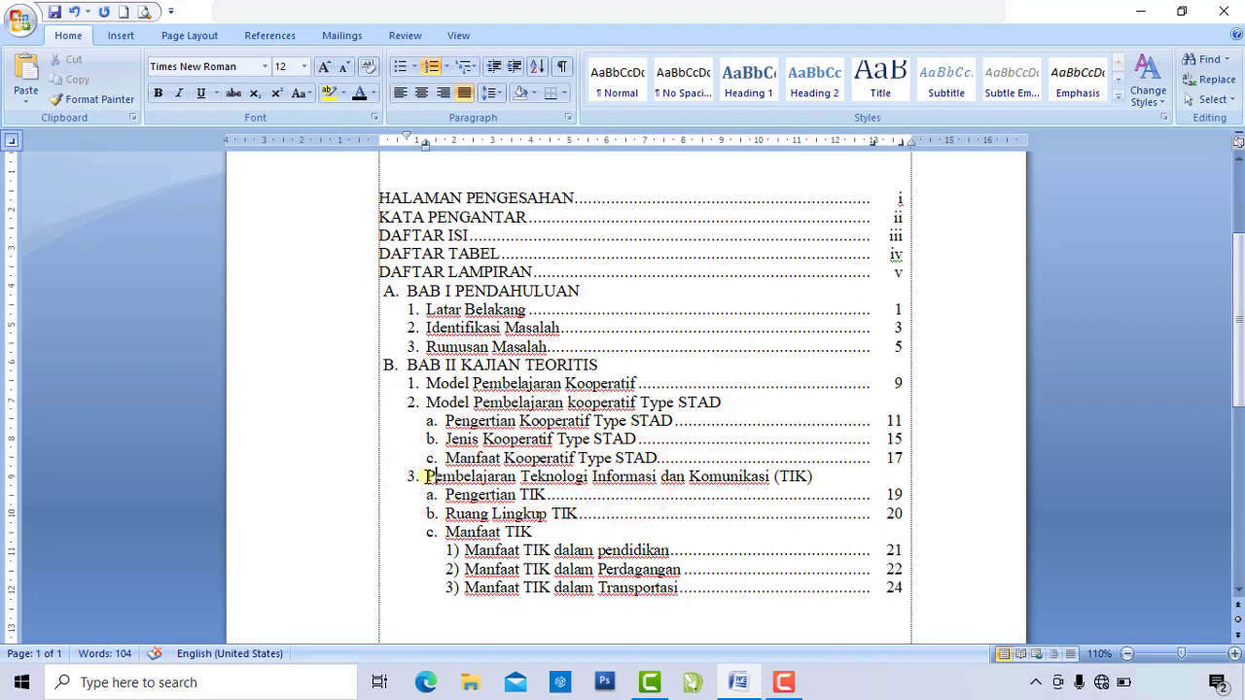
left_click(100, 99)
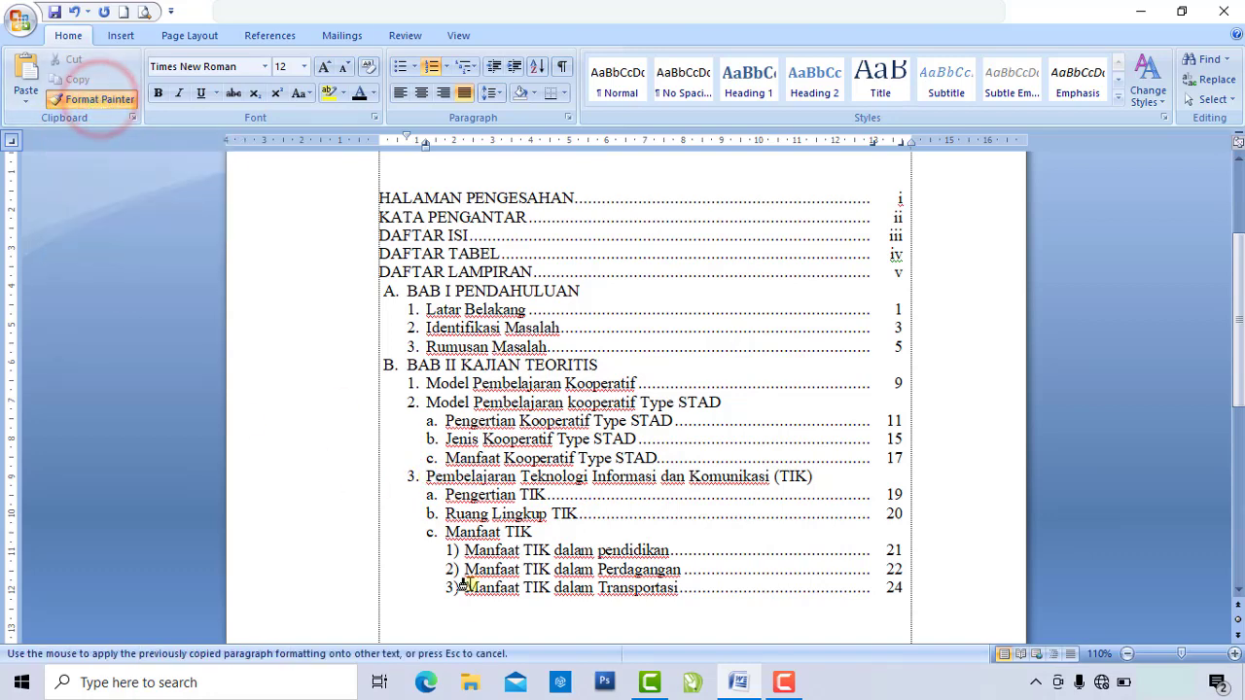
scroll(462, 603, "down", 3)
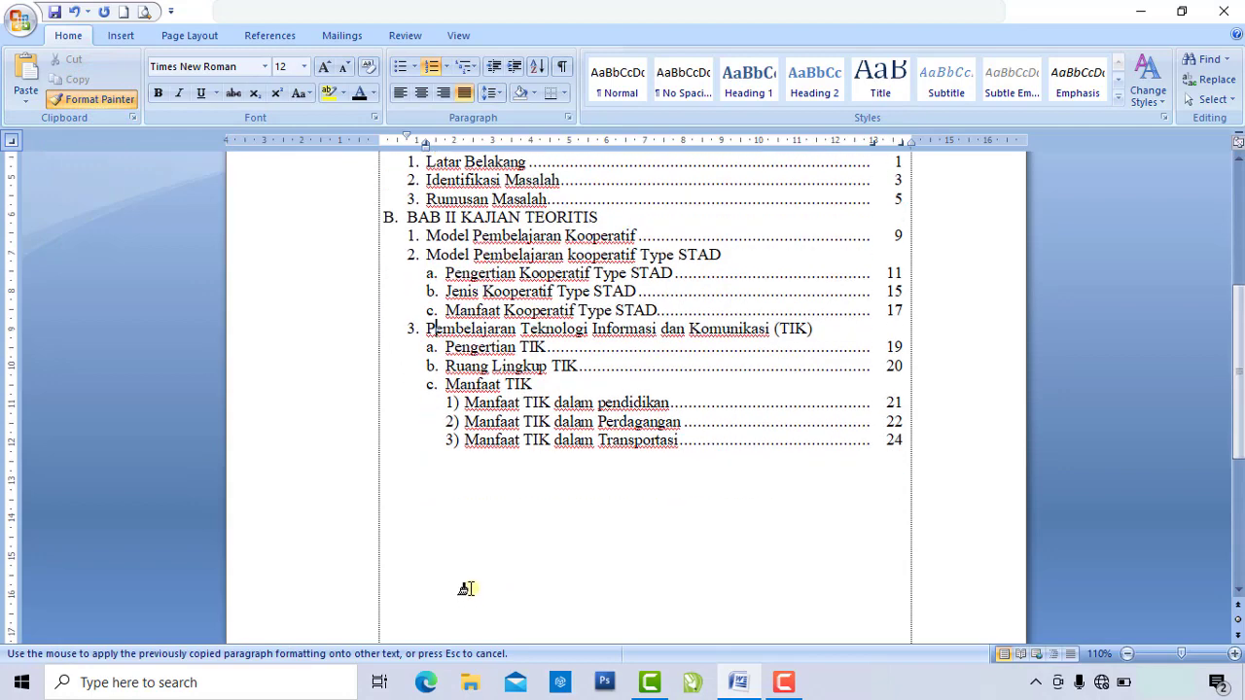
left_click(471, 464)
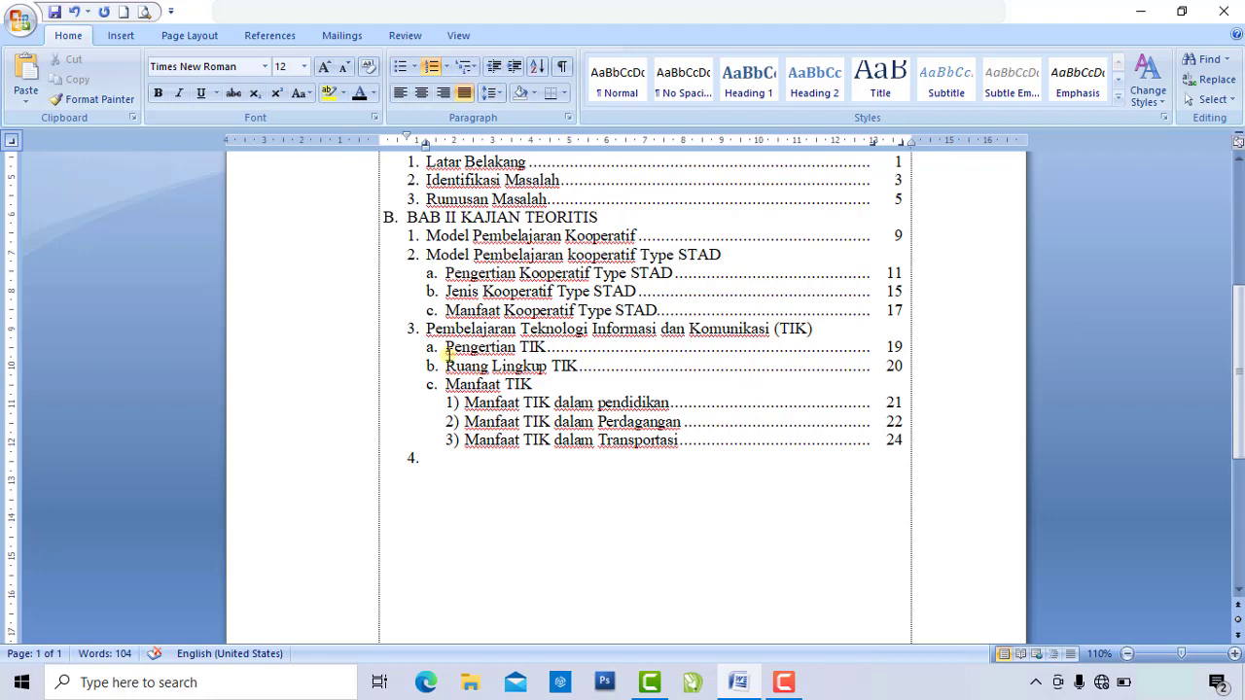
Enter Hasil Belajar as item 4 with a dot leader and page number 25.
type("Hasil Belajara")
key("BackSpace")
key("Tab")
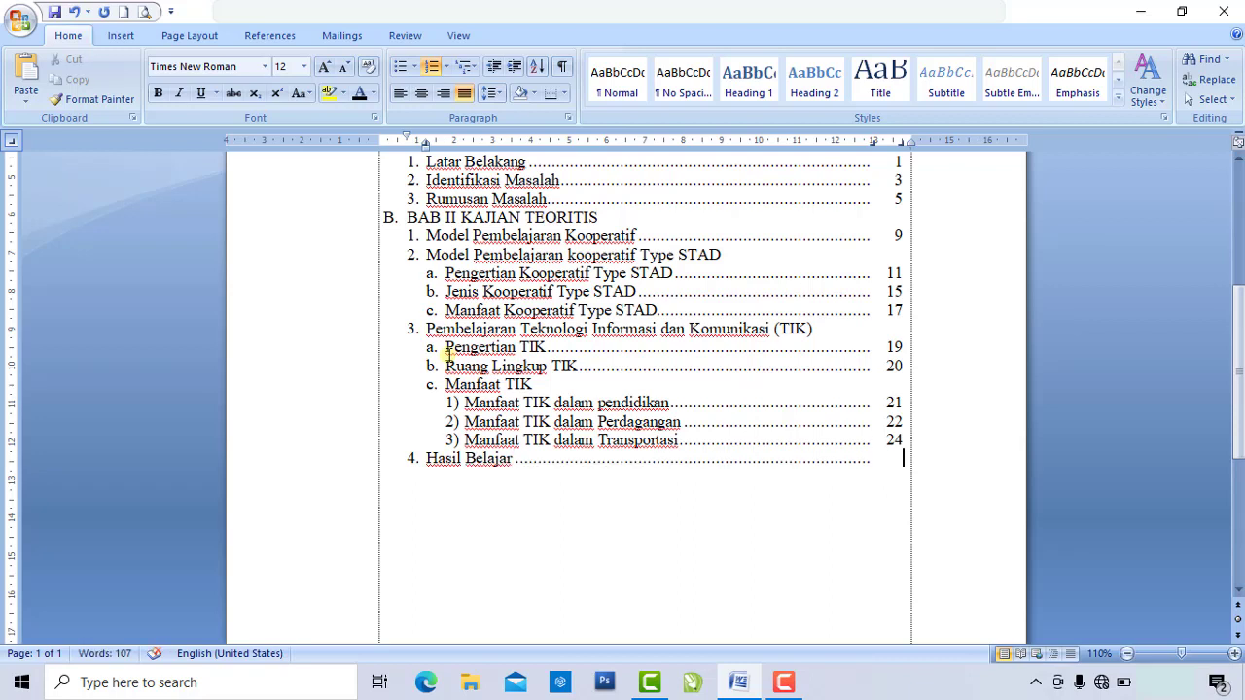
type("25")
Add item 5, Kerangka Konseptual, with a dot leader and page number 30.
key("Return")
type("Kera")
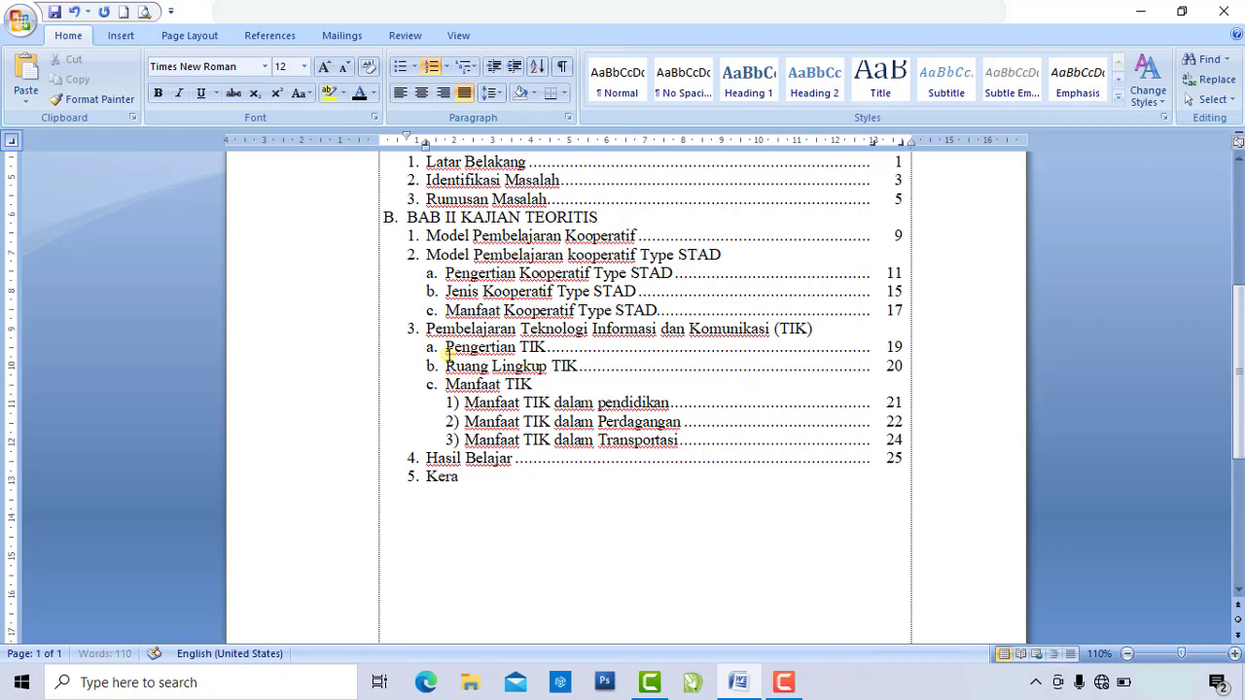
type("ngka Konse")
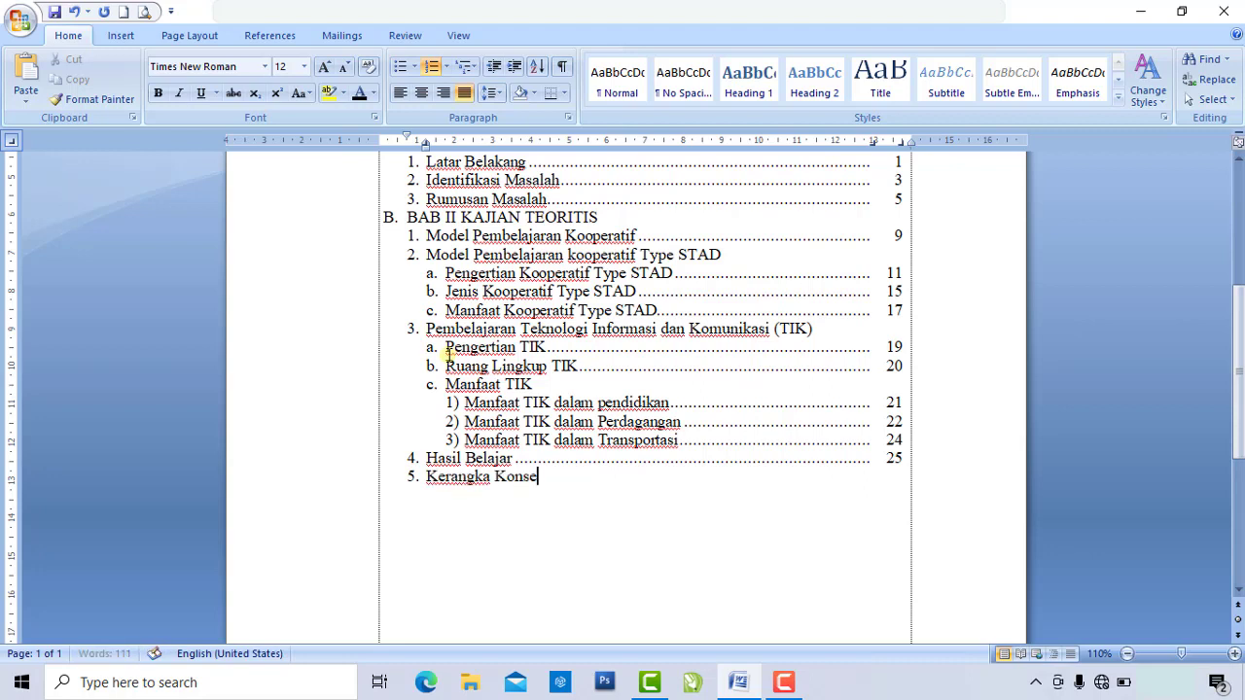
type("ptual")
key("Tab")
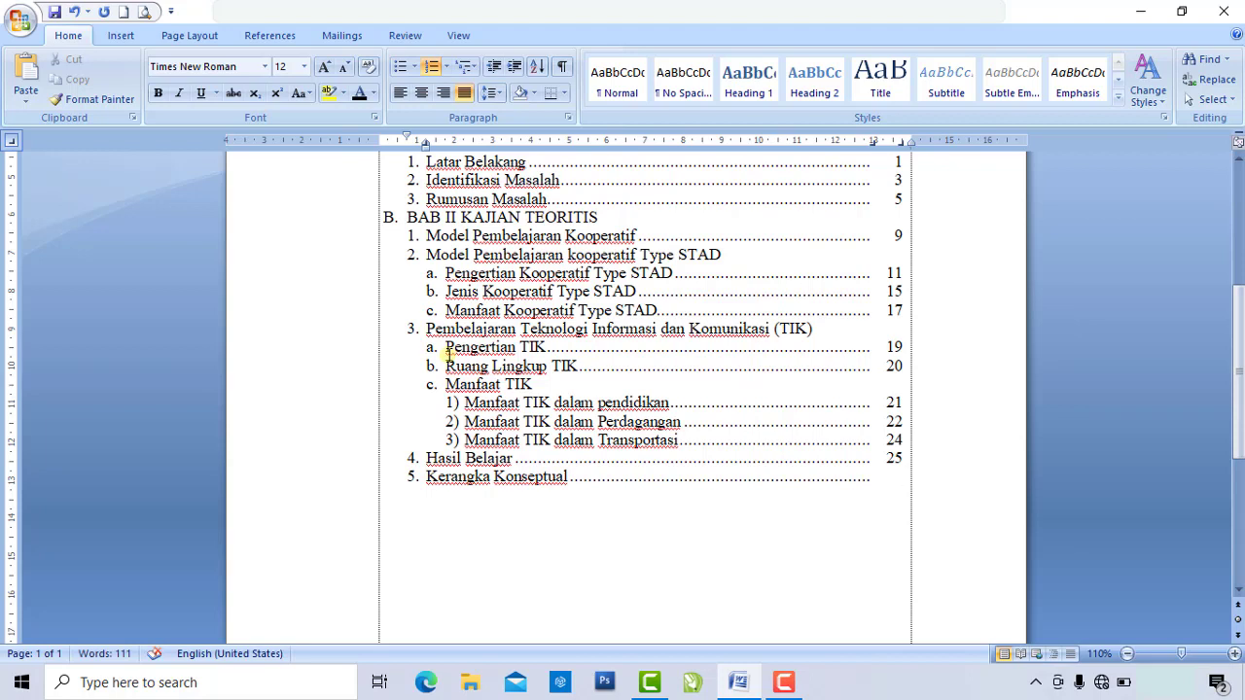
type("30")
Add chapter C, BAB III METODE PENELITIAN, on a new line that takes its formatting from BAB II KAJIAN TEORITIS.
key("Return")
key("BackSpace")
key("BackSpace")
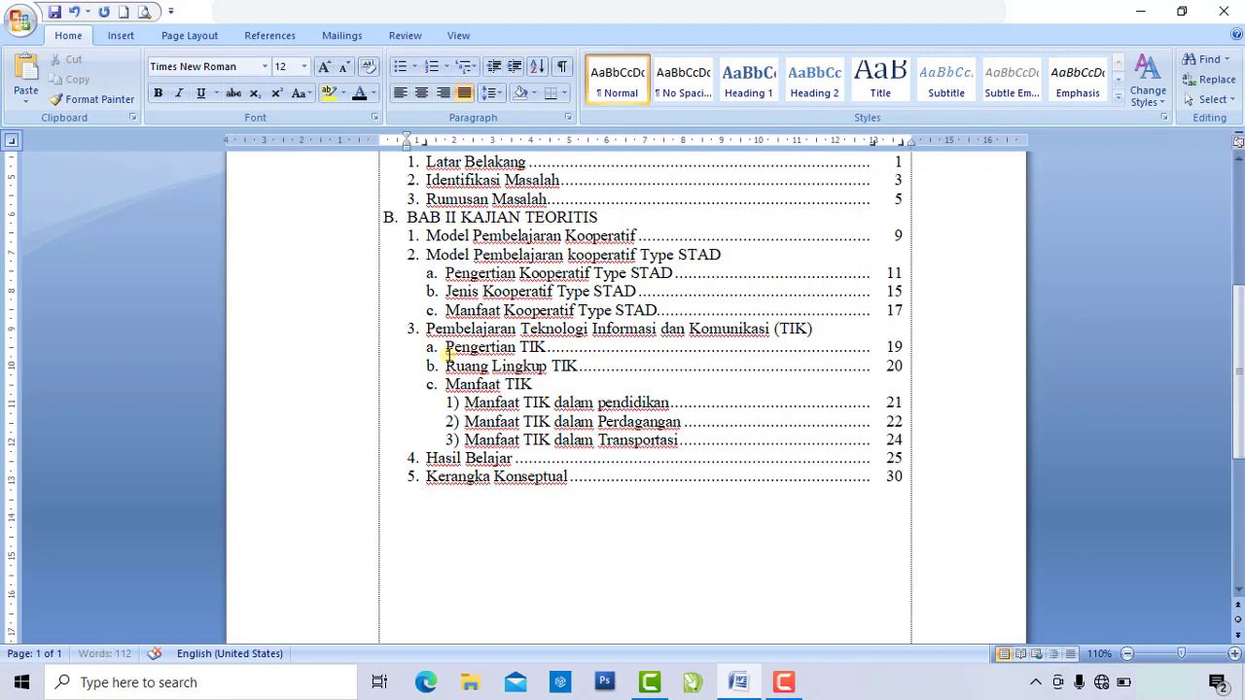
key("BackSpace")
left_click(611, 217)
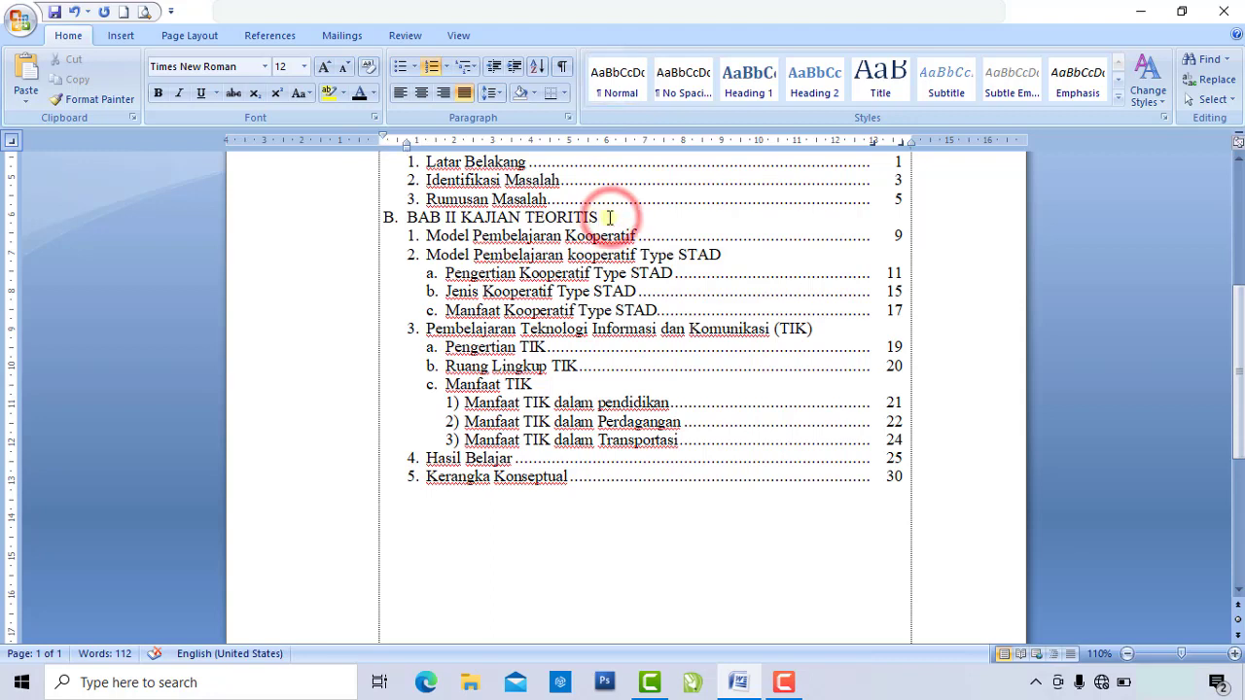
left_click(105, 102)
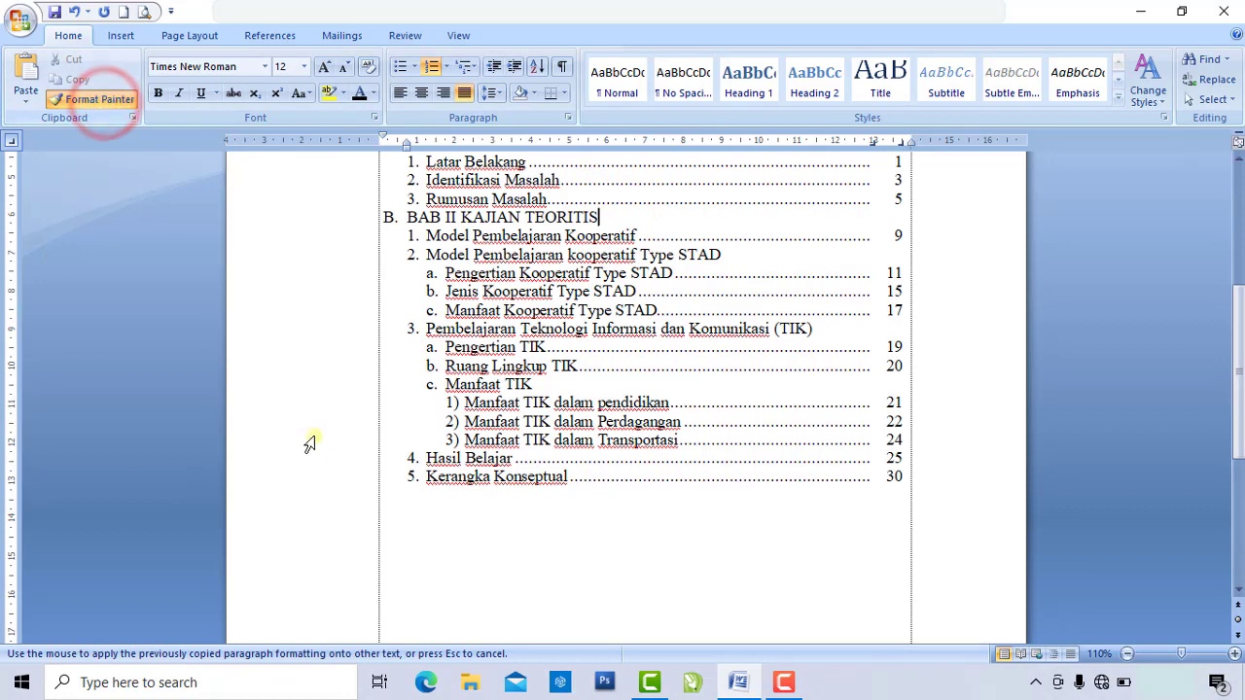
left_click(451, 505)
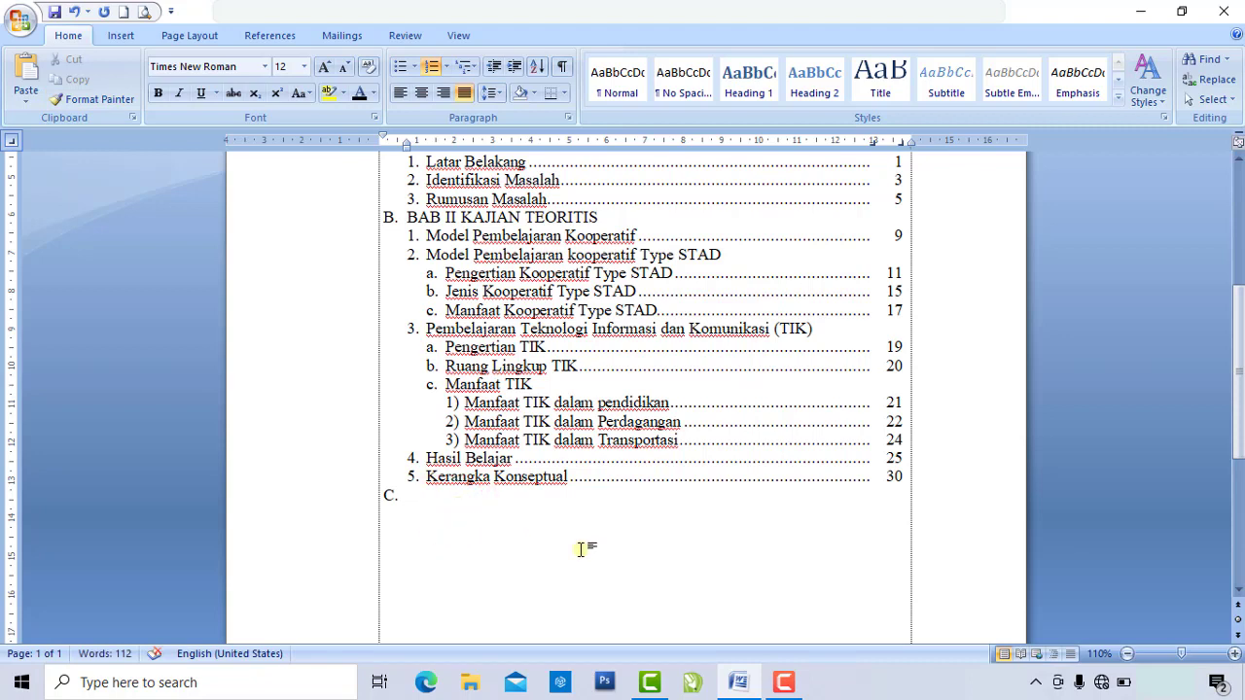
type("BAB III METODE ")
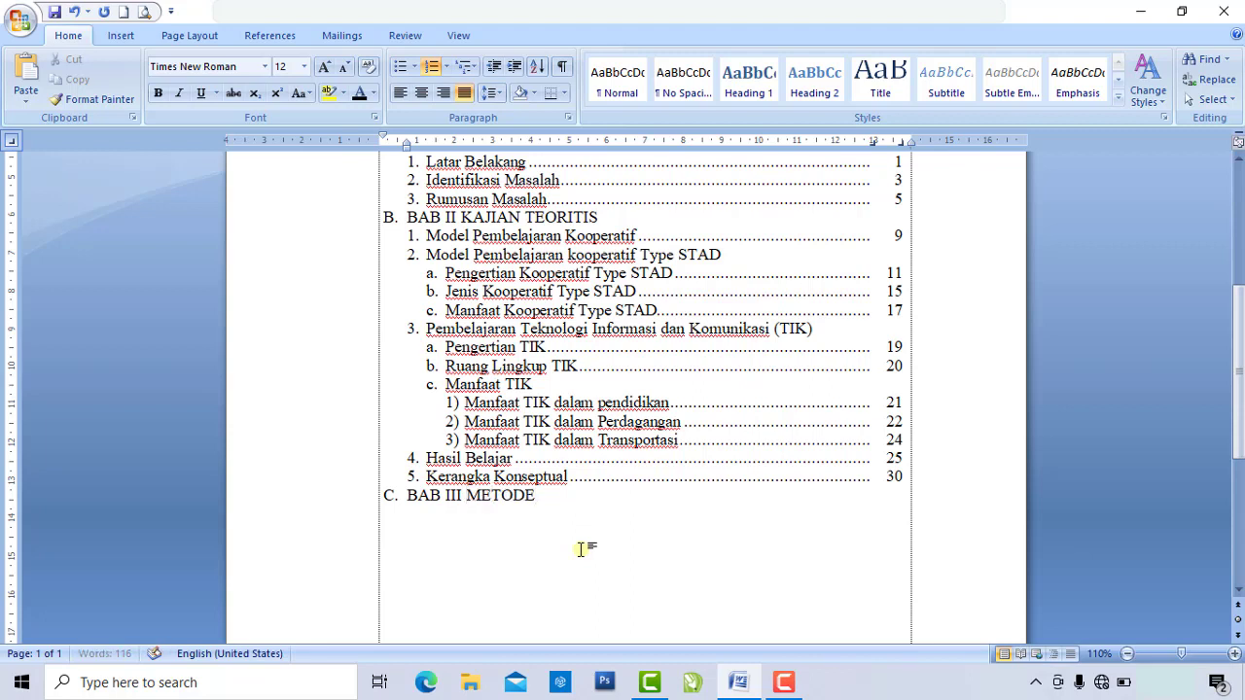
type("PENELITIAN")
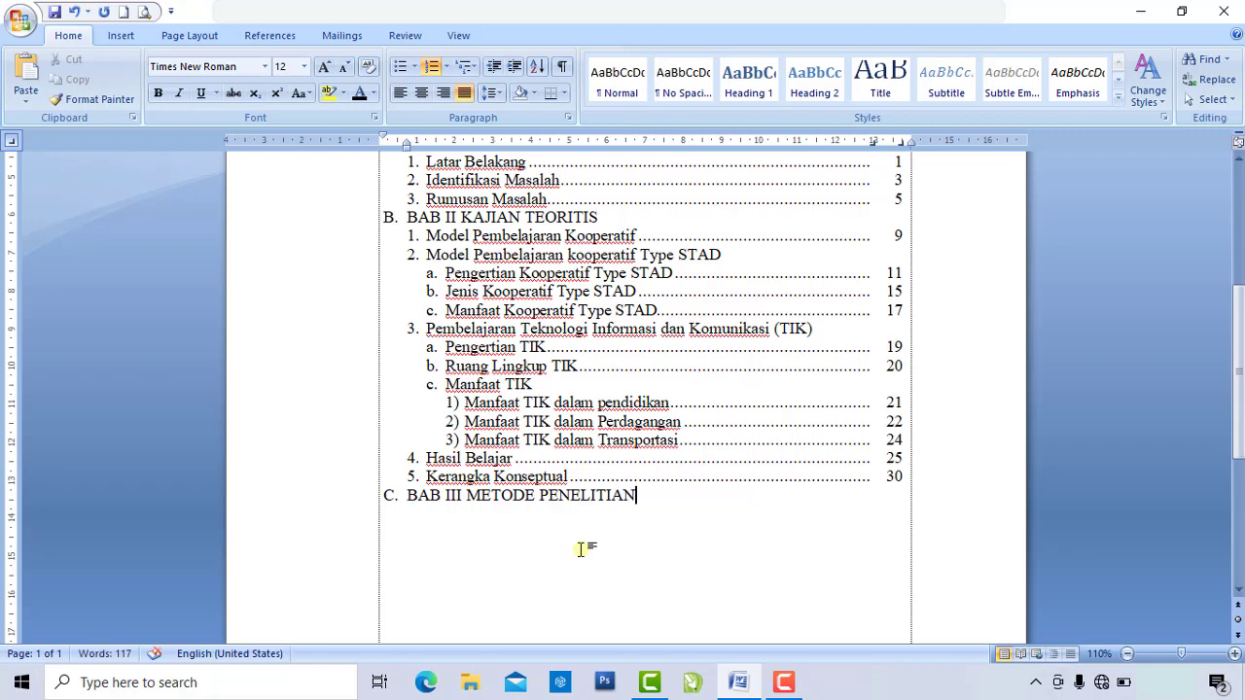
Start a 1., 2., 3. list below BAB III METODE PENELITIAN, with its number at about 0.75 cm and its text at about 1.25 cm.
key("Return")
key("BackSpace")
left_click(445, 68)
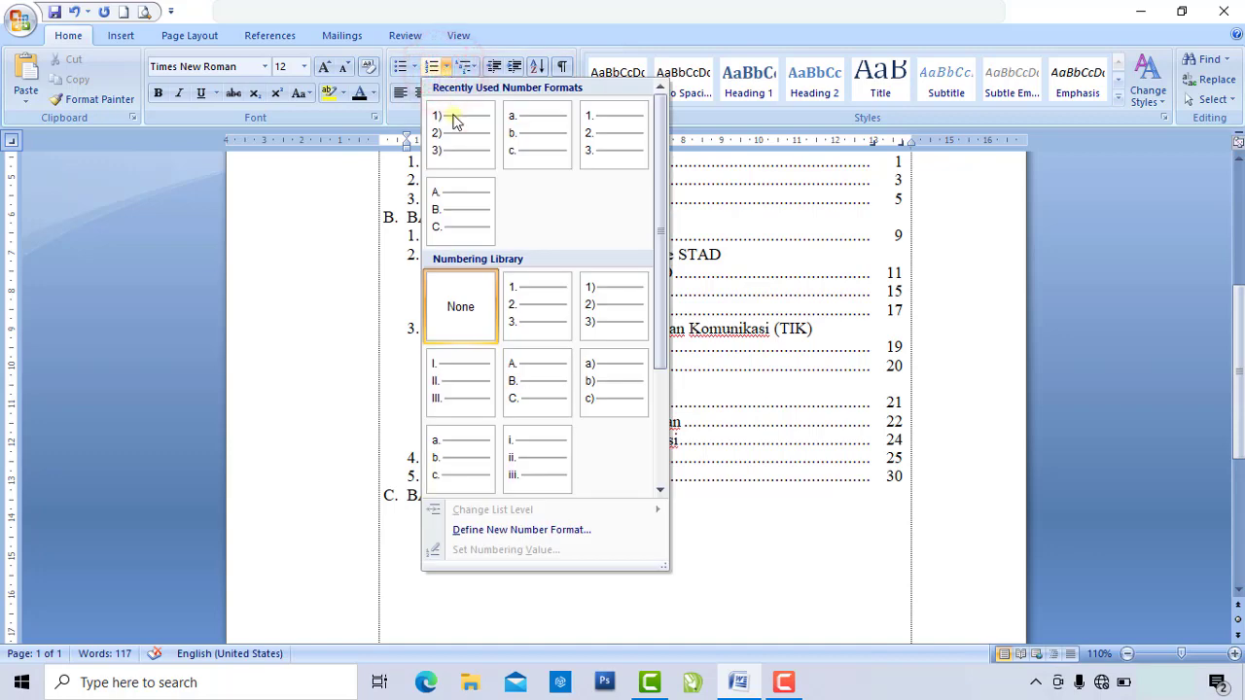
left_click(531, 328)
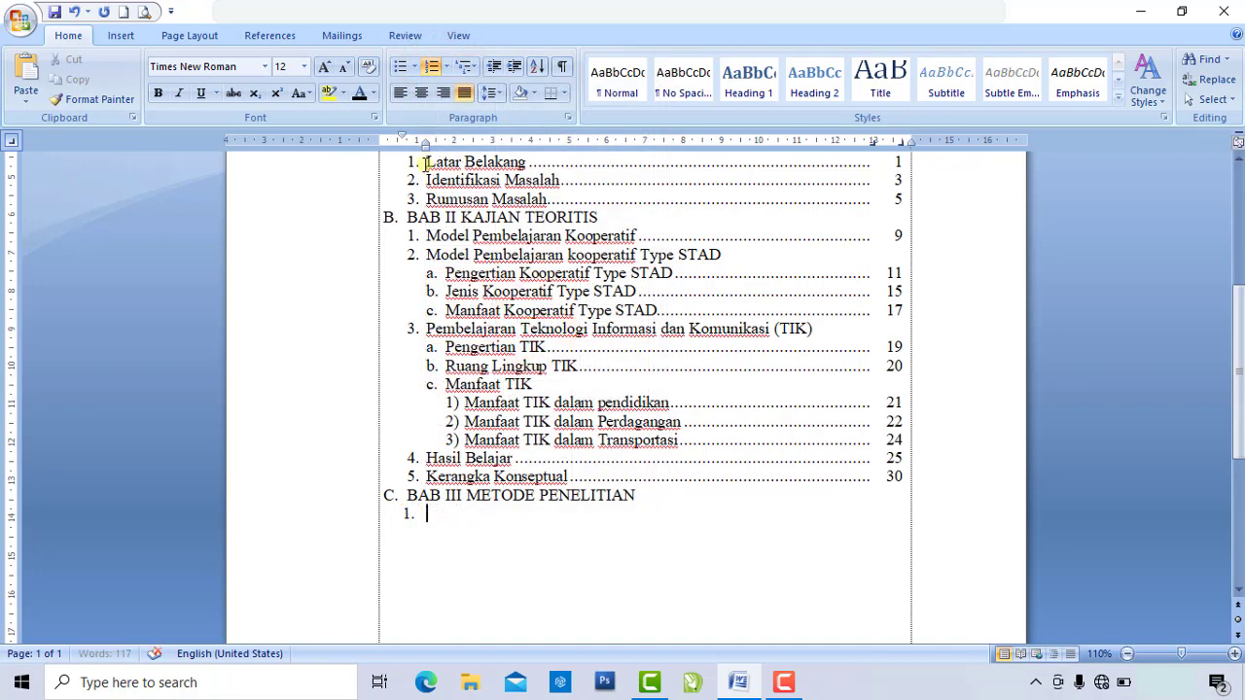
left_click(401, 137)
left_click(25, 144)
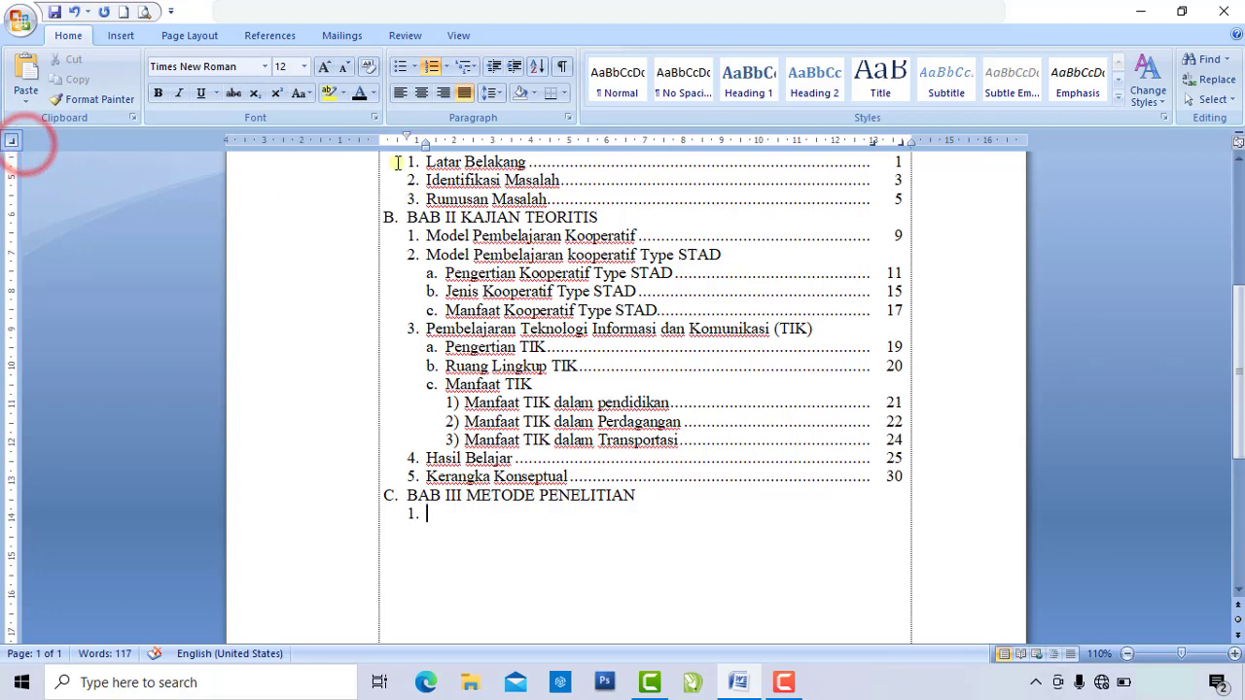
left_click(450, 143)
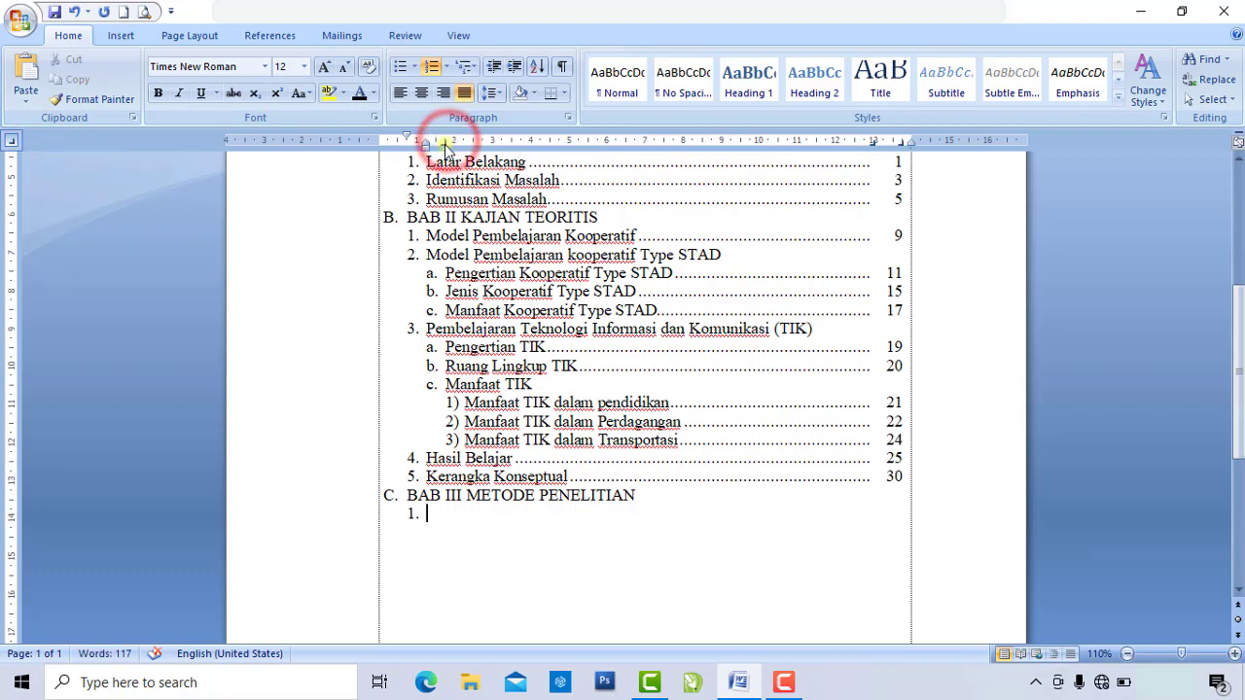
left_click_drag(448, 143, 425, 144)
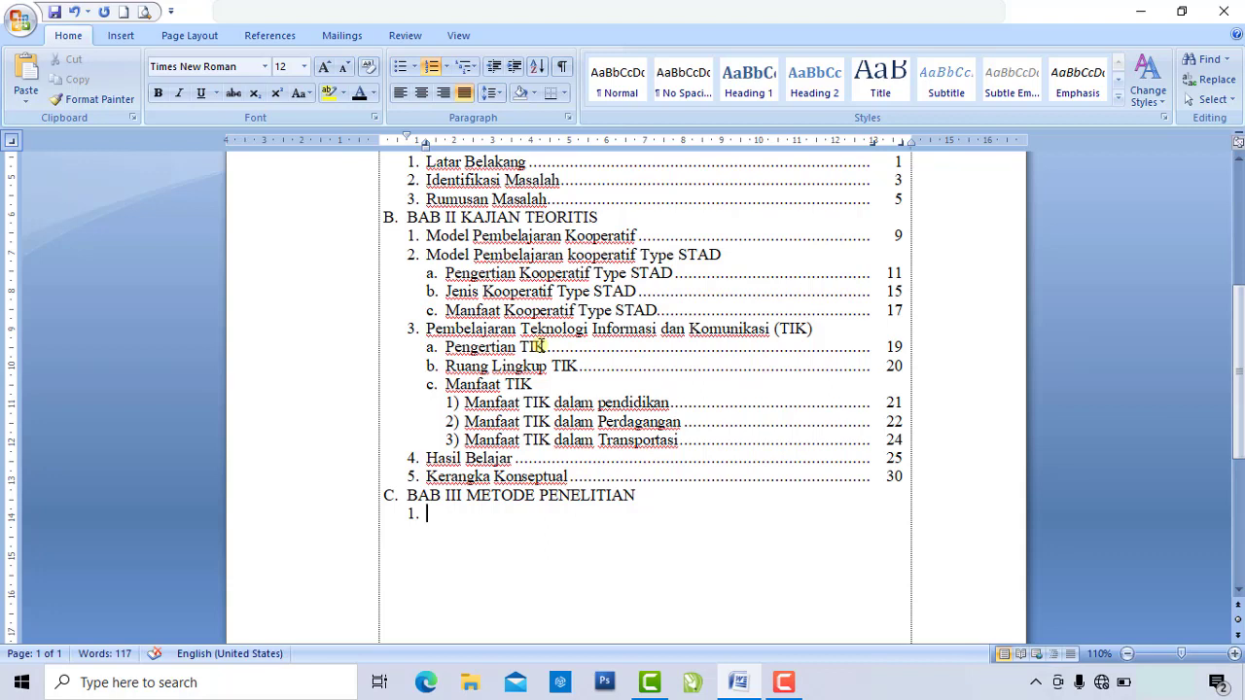
Enter Jenis Penelitian as item 1 of BAB III with a dot leader and page number 35.
type("Jenis Penelitian")
key("Tab")
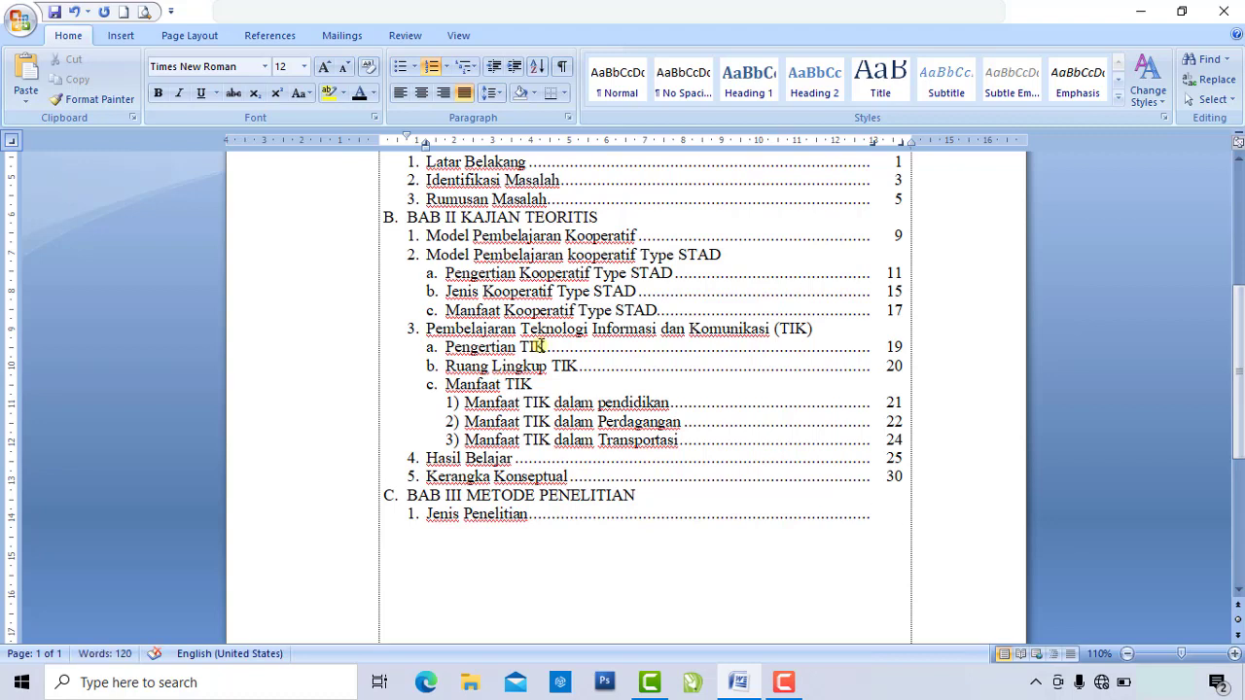
type("35")
Add item 2, Setting Penelitian, with a dot leader and page number 40.
key("Return")
type("Sett")
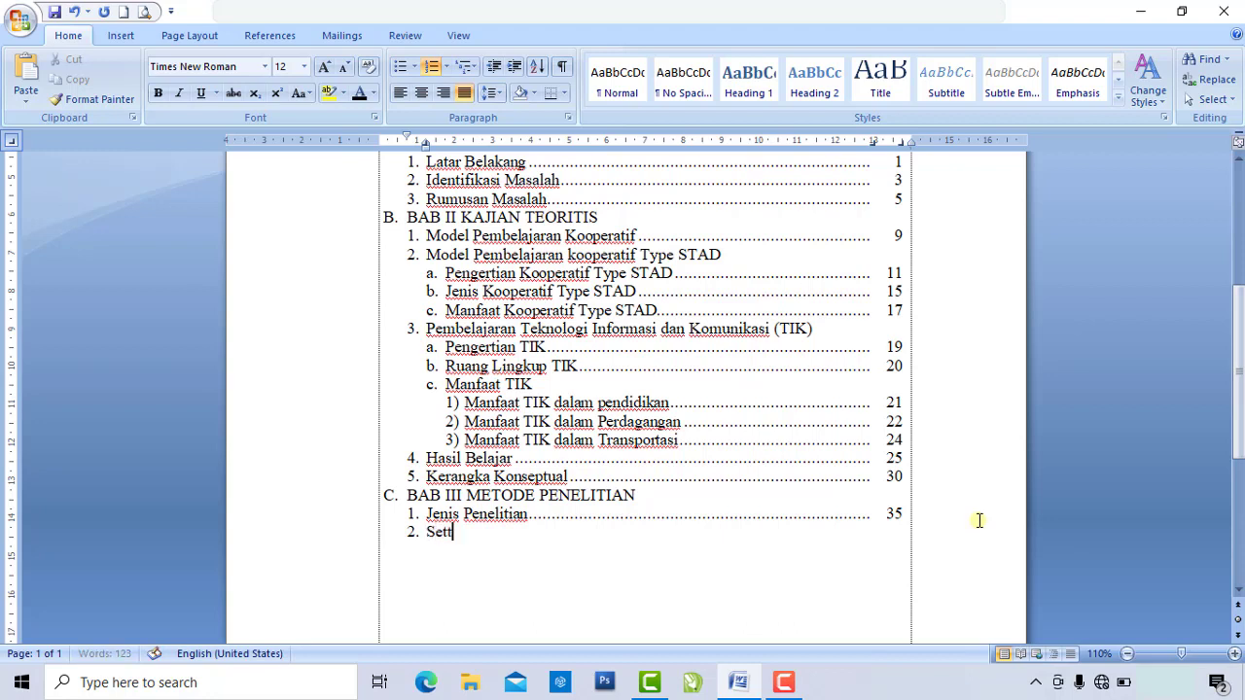
type("ing Penelitian")
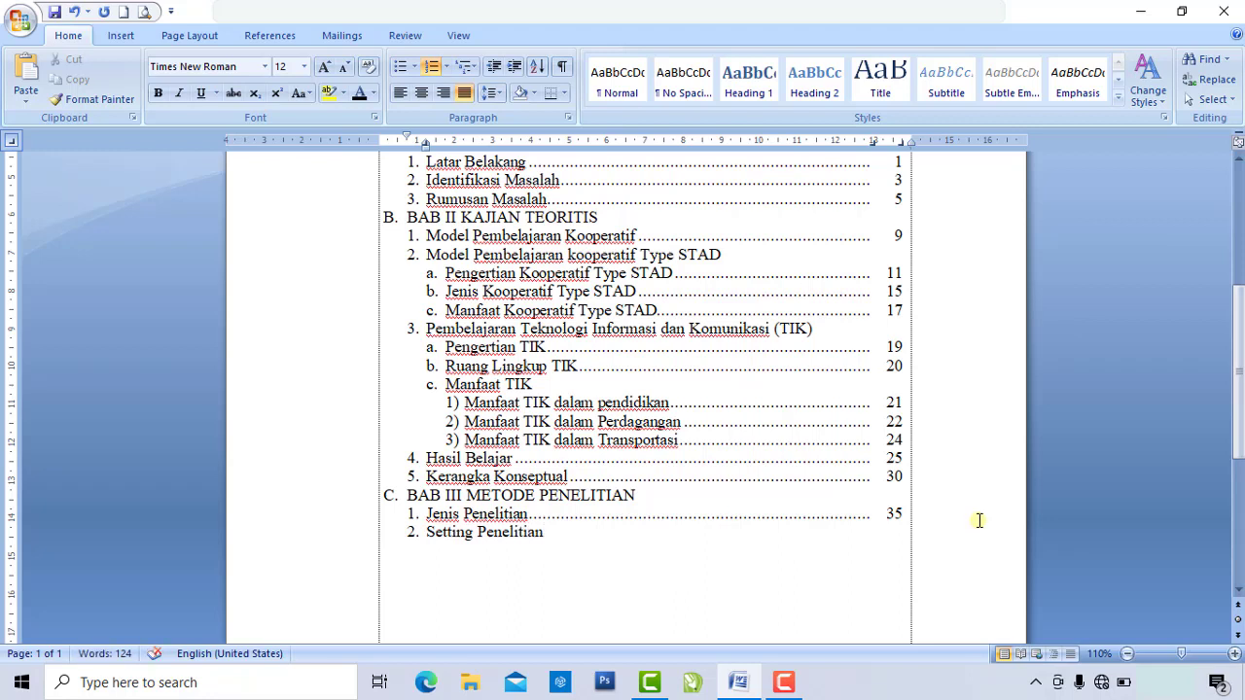
key("Tab")
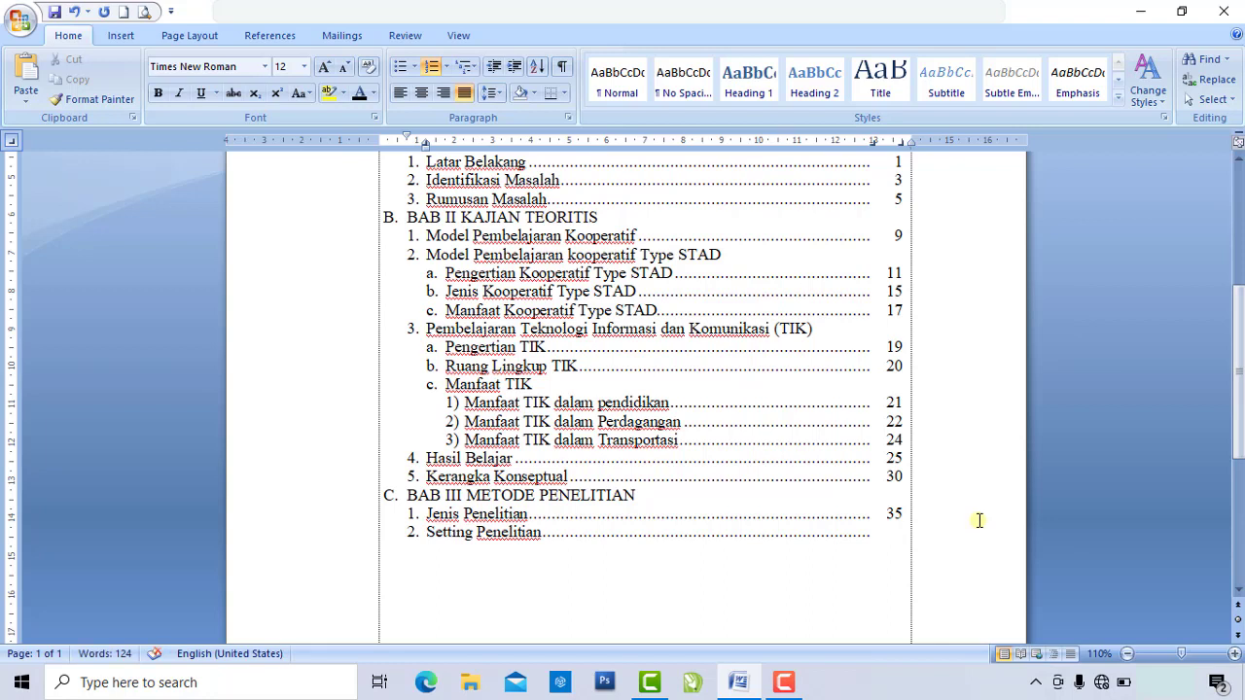
type("40")
Add item 3, Jenis dan Sumber Data, to BAB III with a dot leader and page number 45, and end the list.
key("Return")
type("Jenis dan Su")
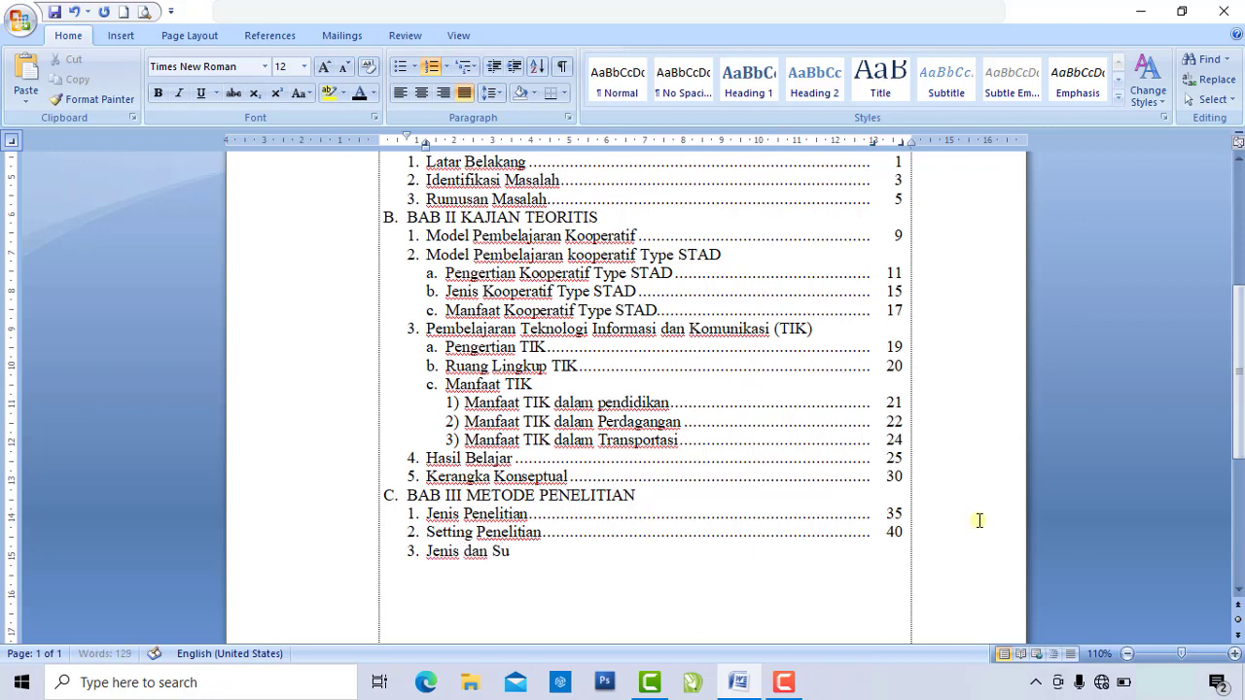
type("mber Data")
key("Tab")
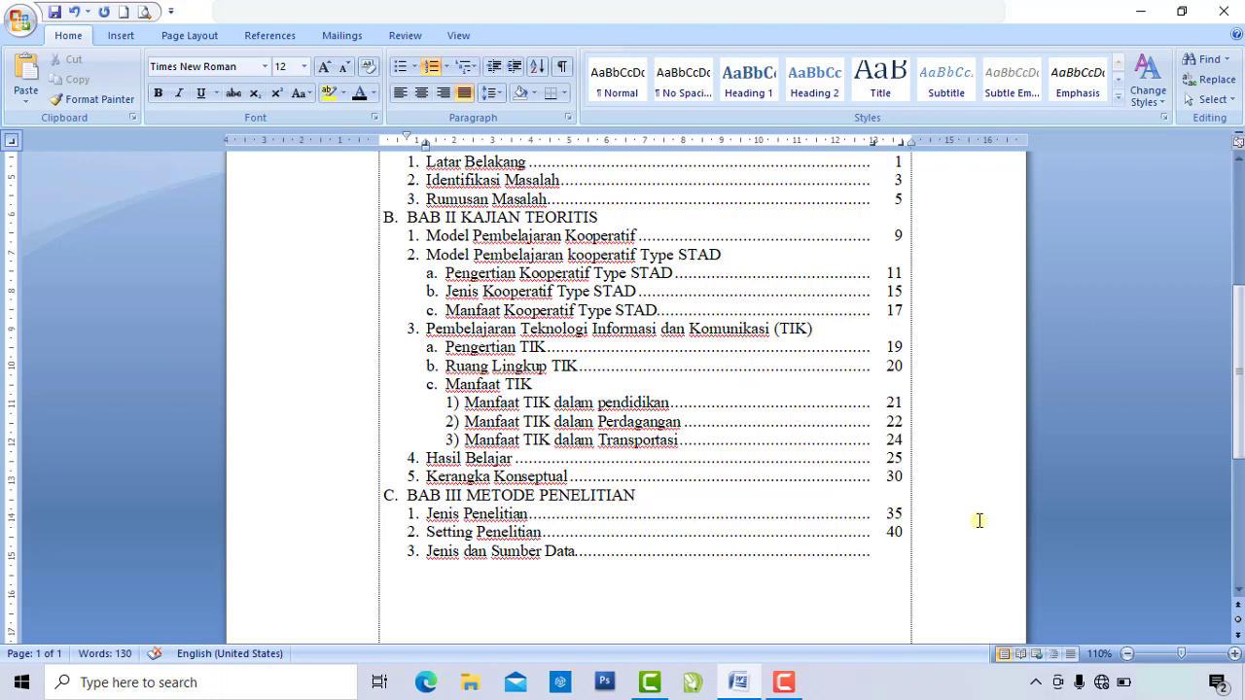
type("45")
key("Return")
key("Return")
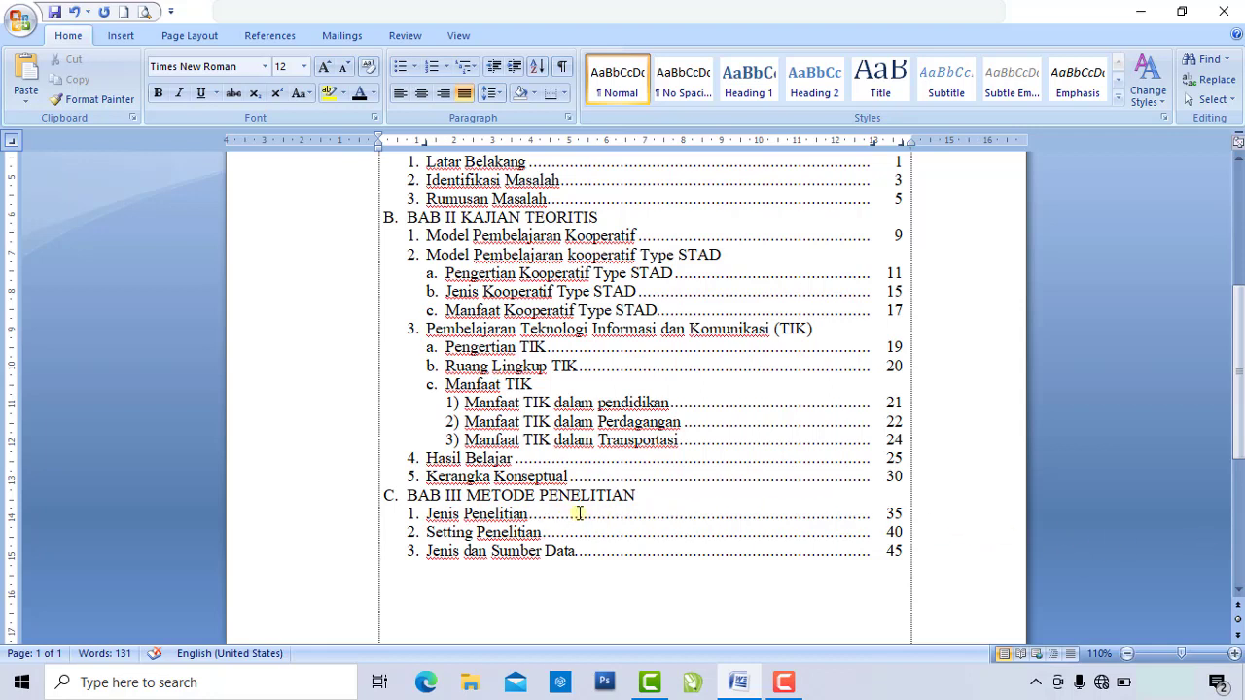
Add chapter D, BAB IV SIMPULAN DAN SARAN, on the new line using the formatting of BAB III METODE PENELITIAN.
left_click(403, 494)
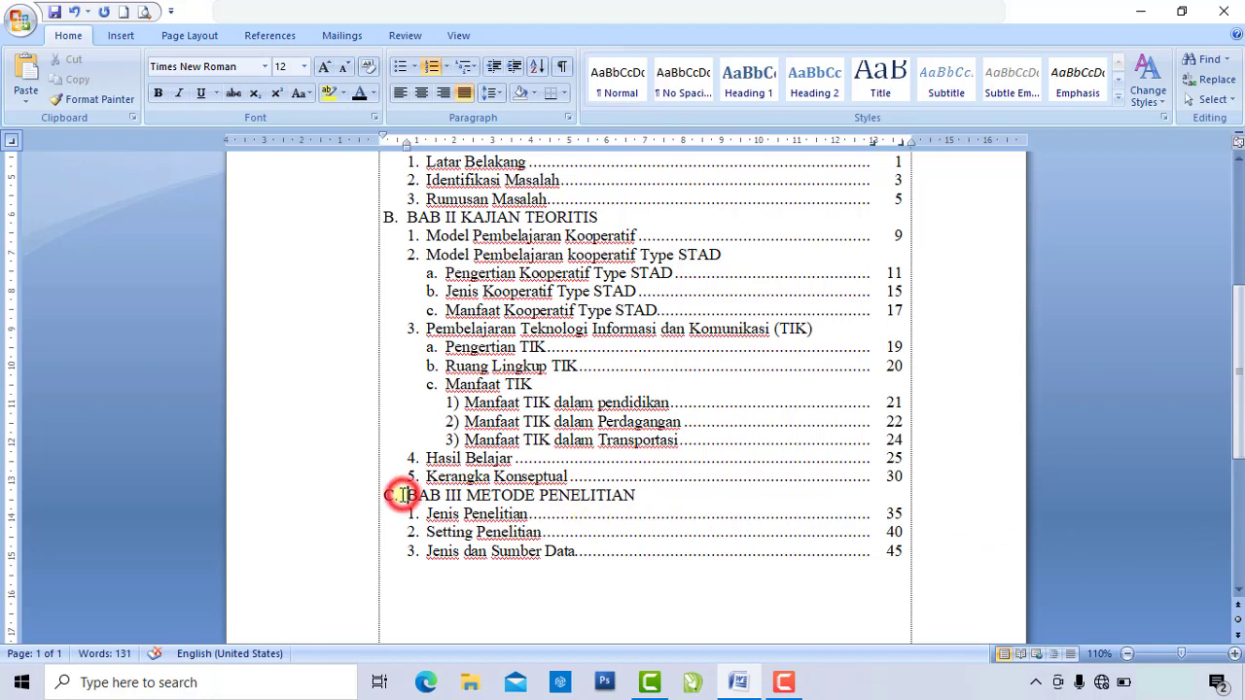
left_click(98, 102)
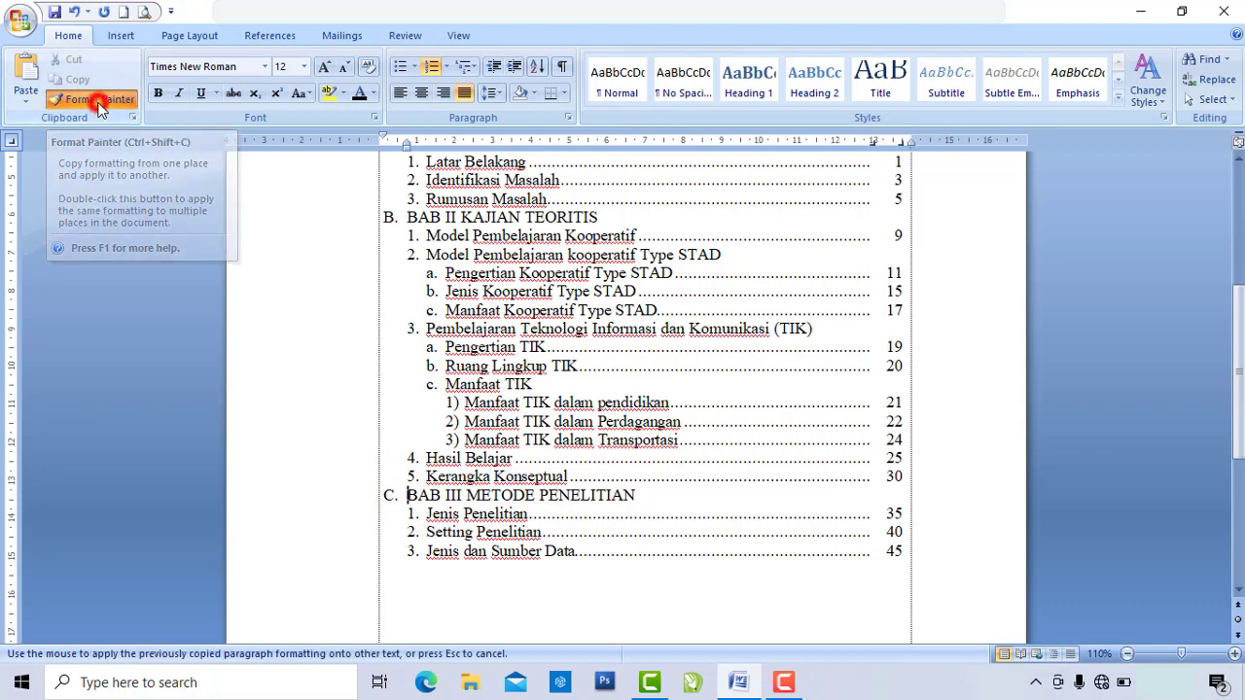
left_click(473, 578)
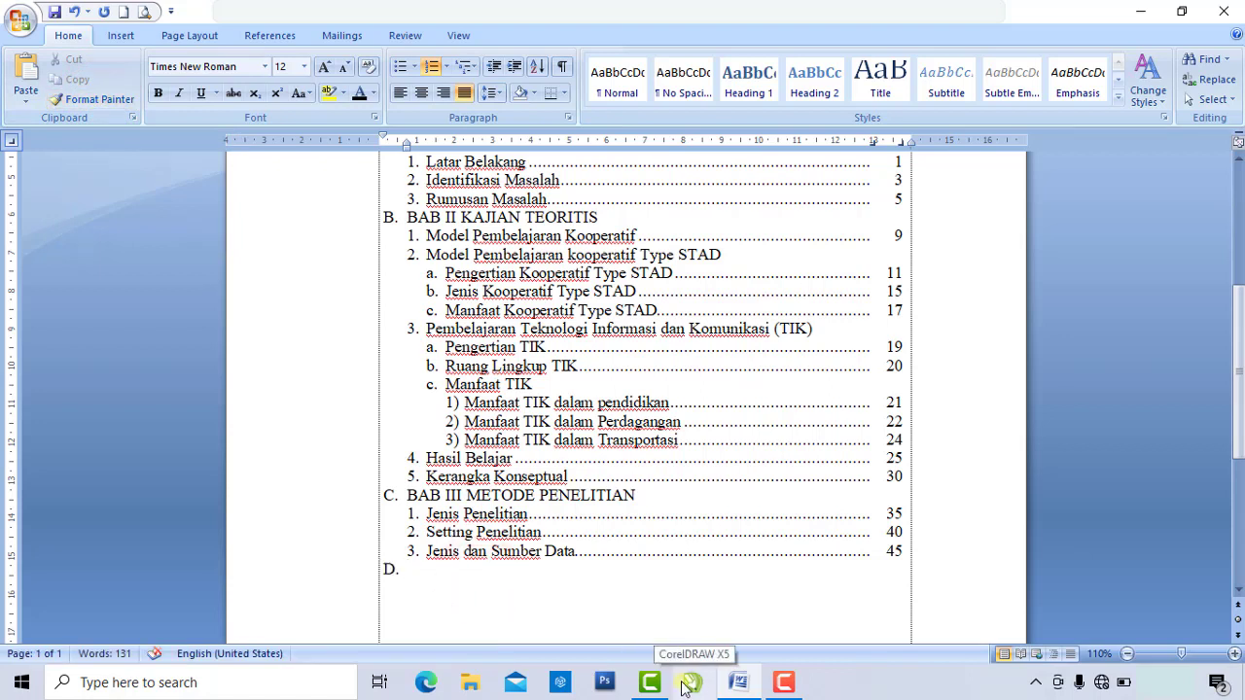
type("S")
key("BackSpace")
type("BAB ")
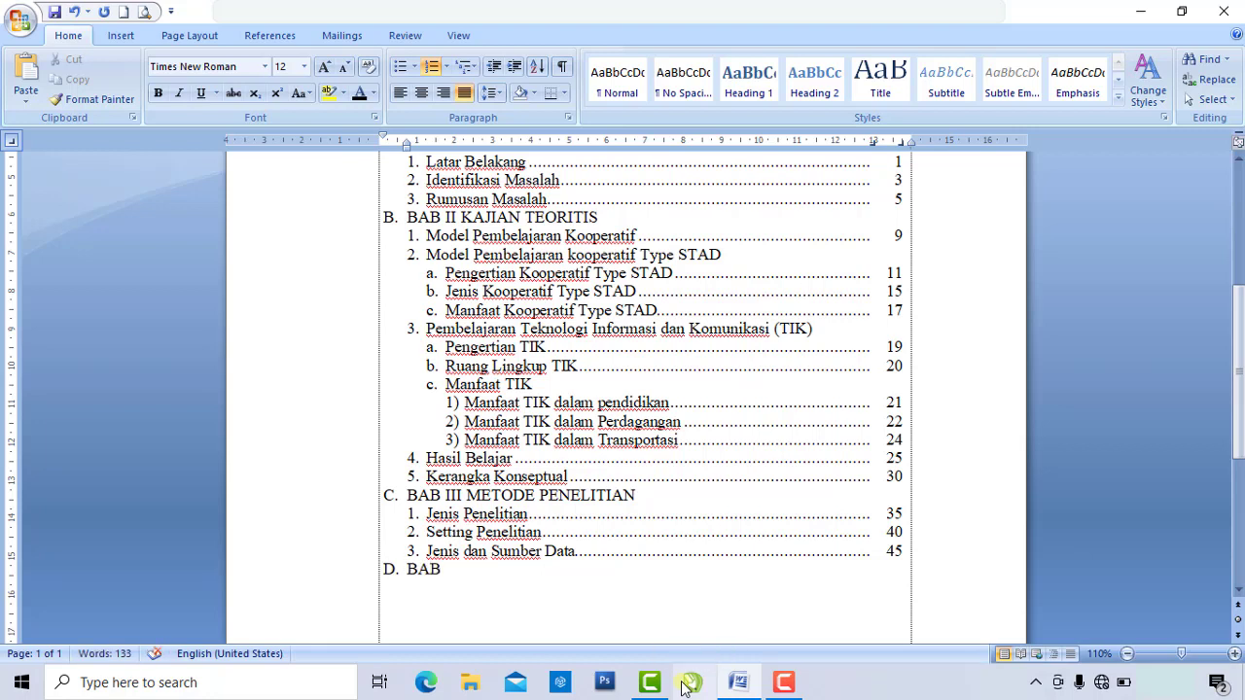
type("IV SIMPUL")
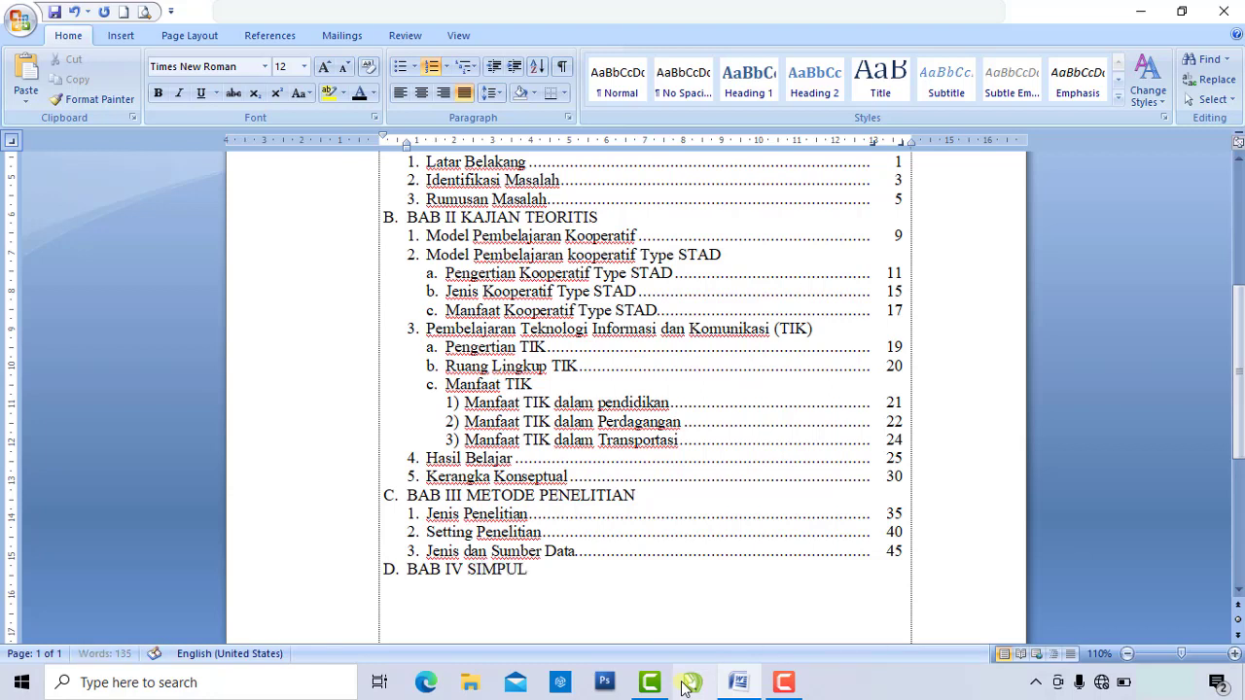
type("AN DAN SARAN")
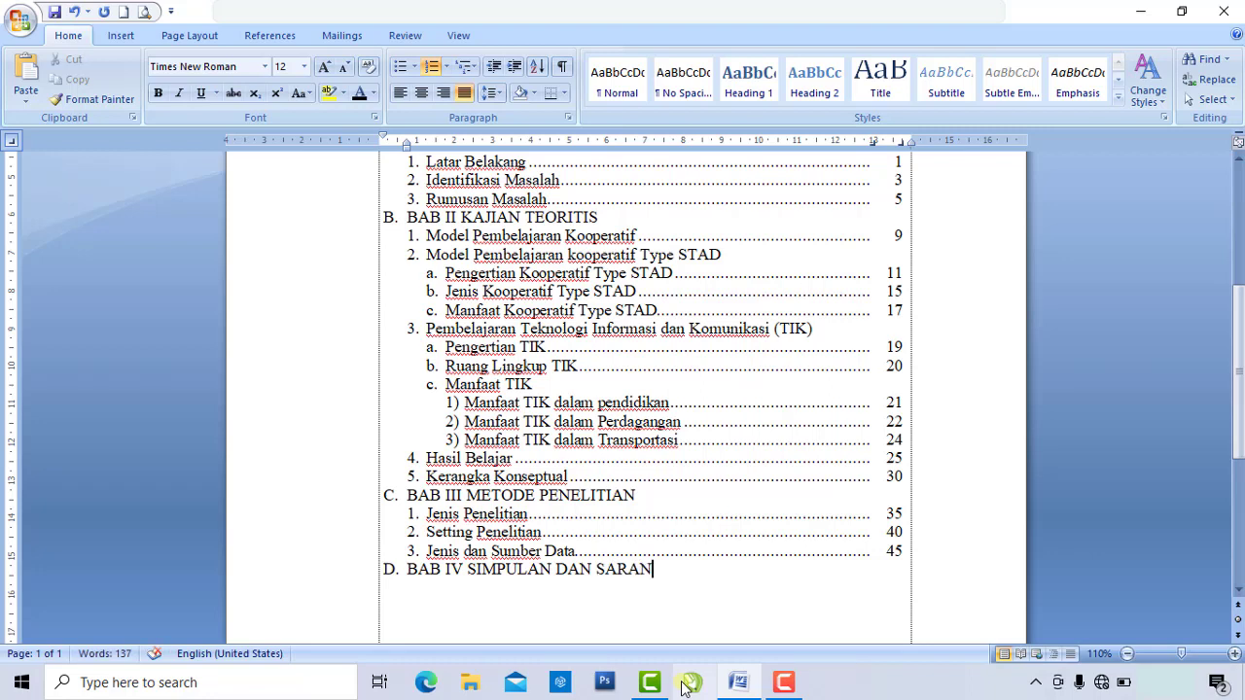
Start a 1., 2., 3. list below BAB IV SIMPULAN DAN SARAN, with its number at about 0.75 cm and its text at about 1.25 cm.
key("Return")
key("BackSpace")
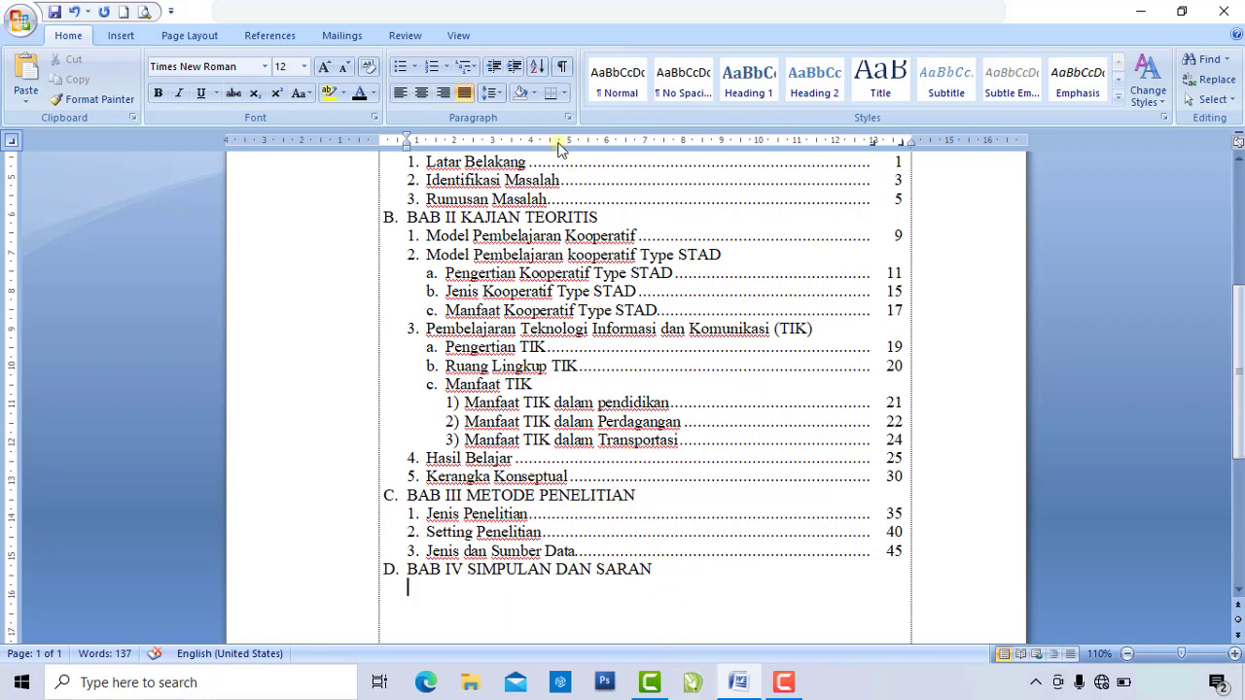
left_click(443, 66)
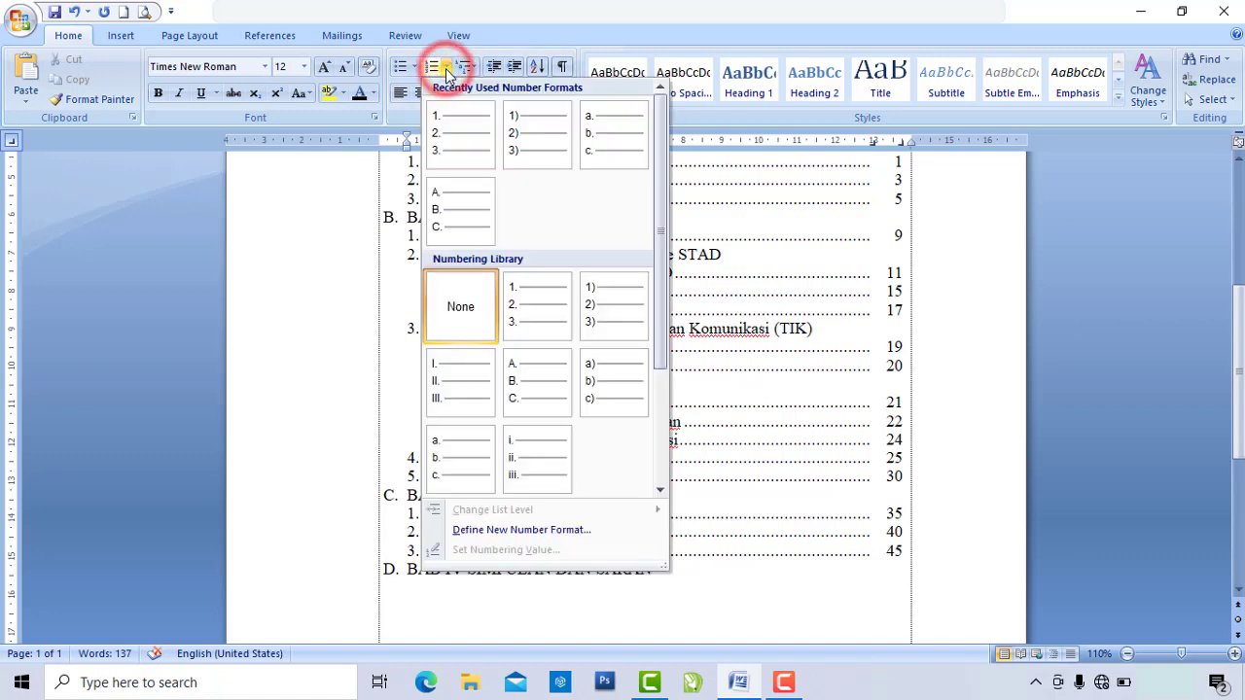
left_click(465, 150)
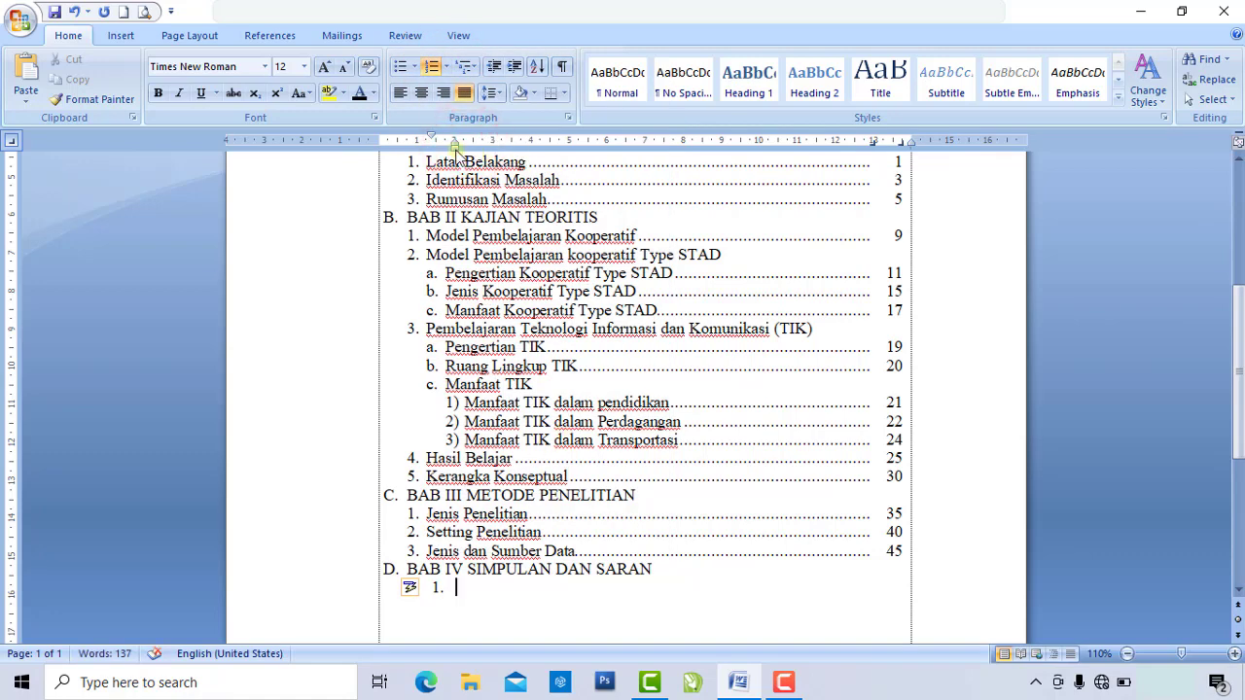
left_click_drag(455, 150, 428, 161)
left_click(39, 140)
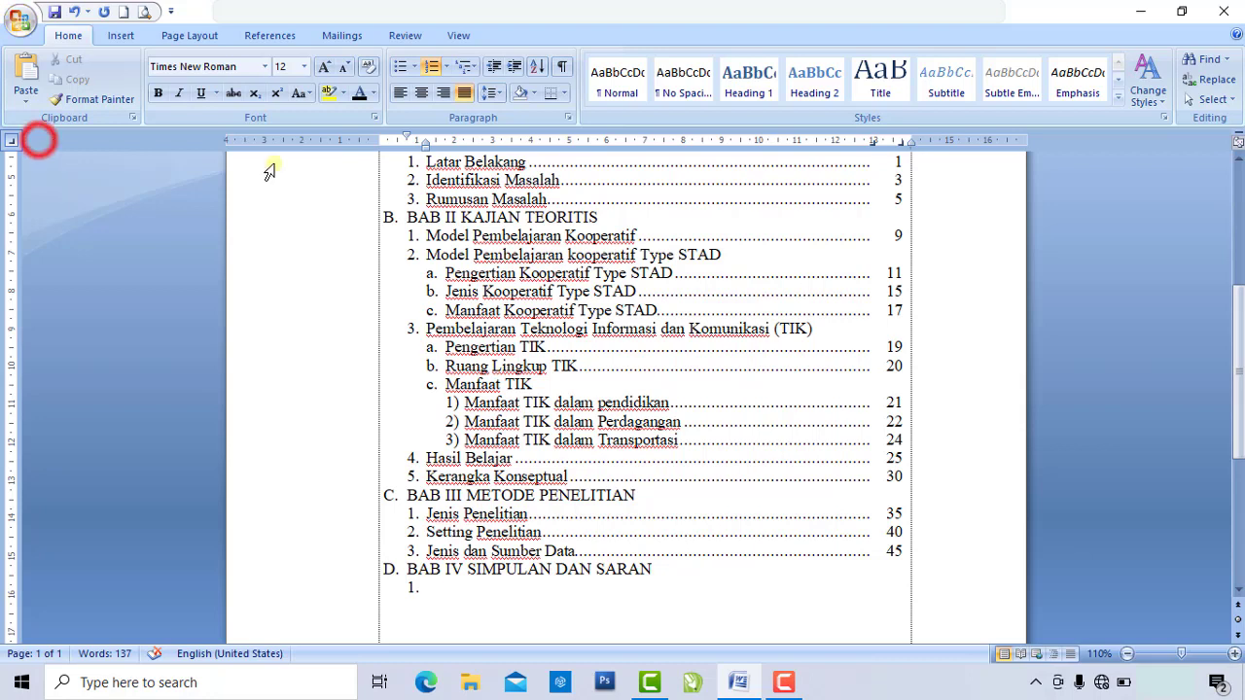
left_click_drag(453, 144, 453, 146)
left_click(453, 143)
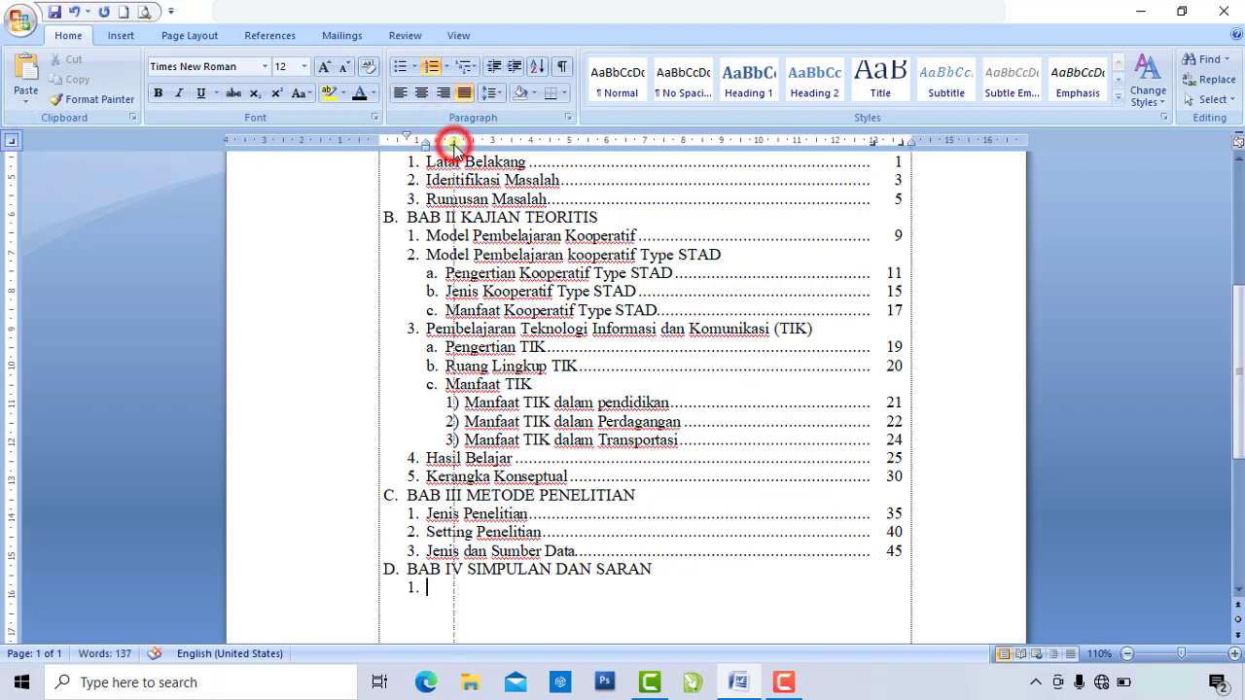
left_click_drag(453, 143, 426, 147)
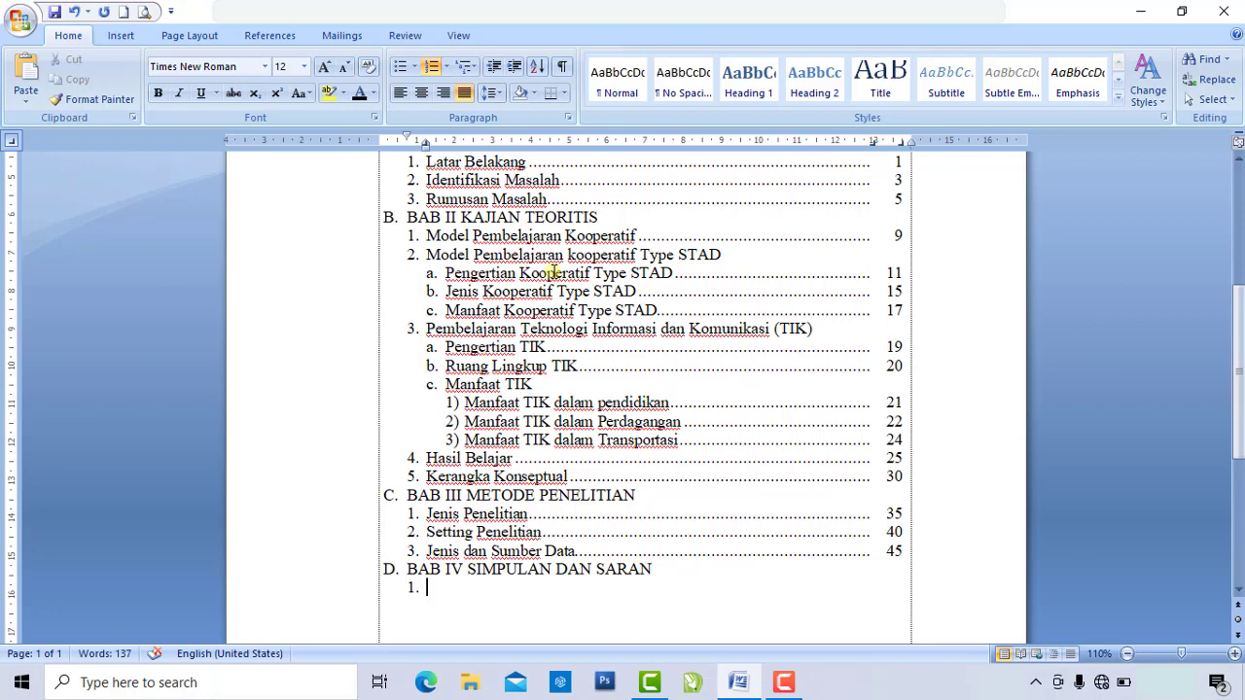
Enter Simpulan as item 1 of BAB IV with a dot leader and page number 50.
type("impulan")
key("Tab")
type("50")
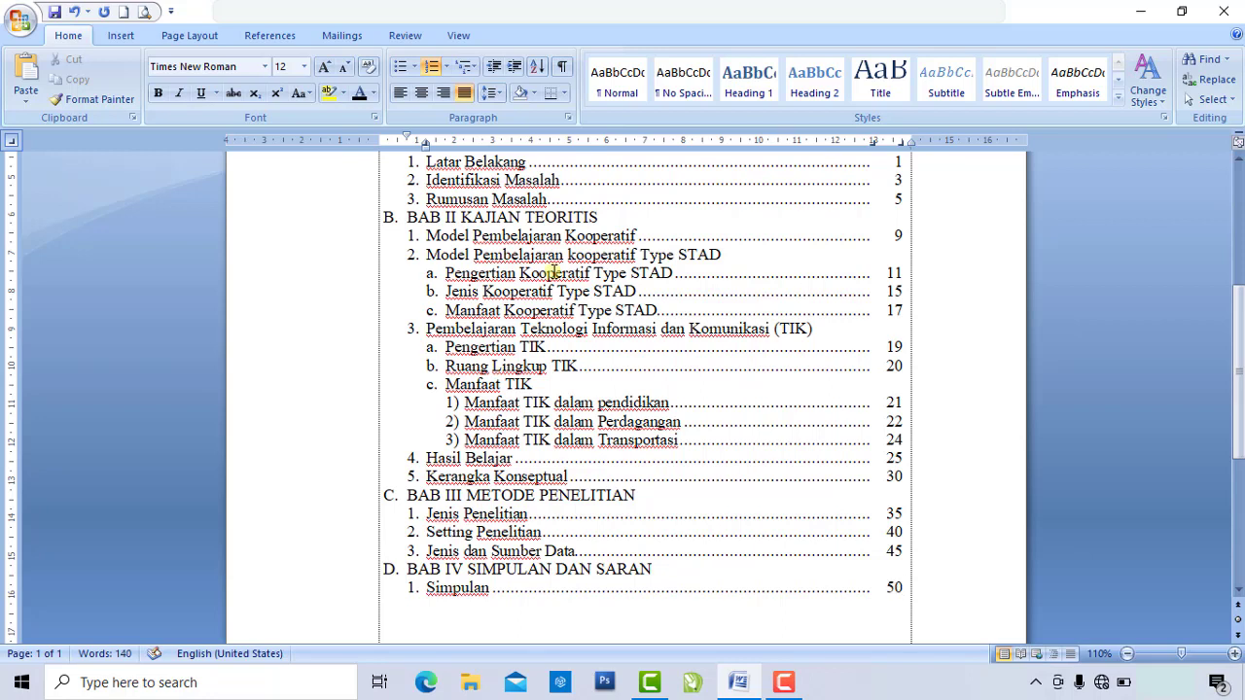
Add item 2, Saran, with a dot leader and page number 51, and end the list with an unnumbered, unindented line below.
key("Return")
type("Saran")
key("Tab")
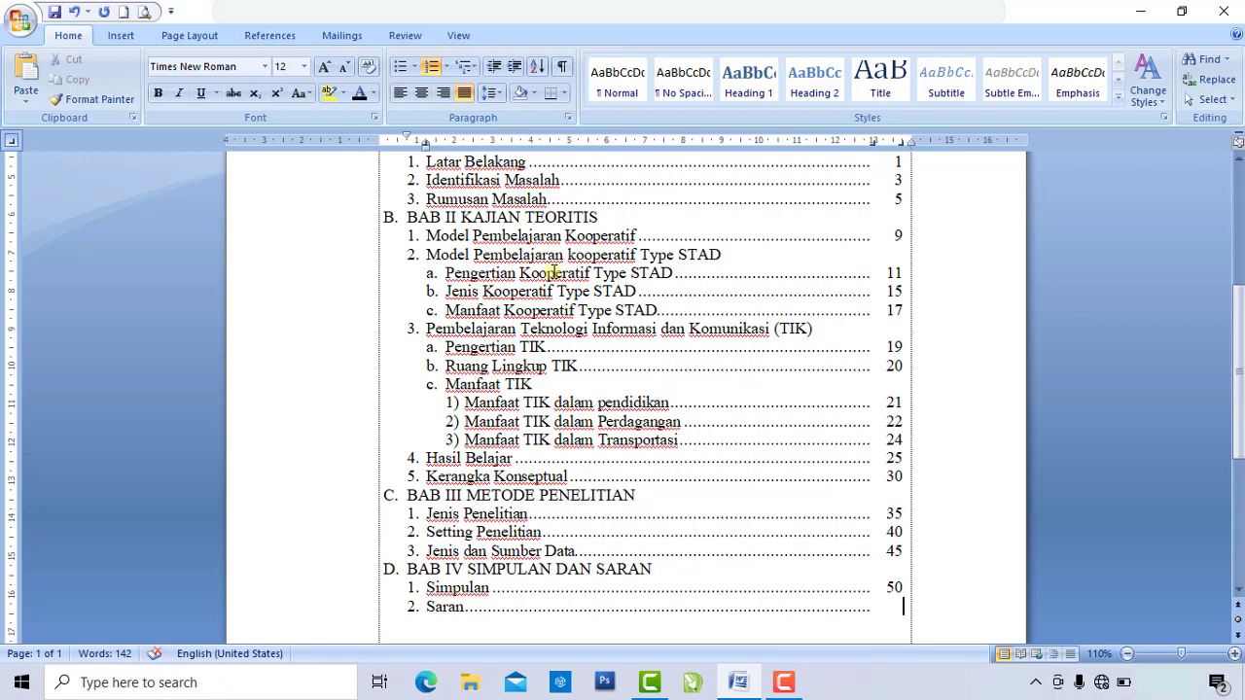
type("51")
key("BackSpace")
key("BackSpace")
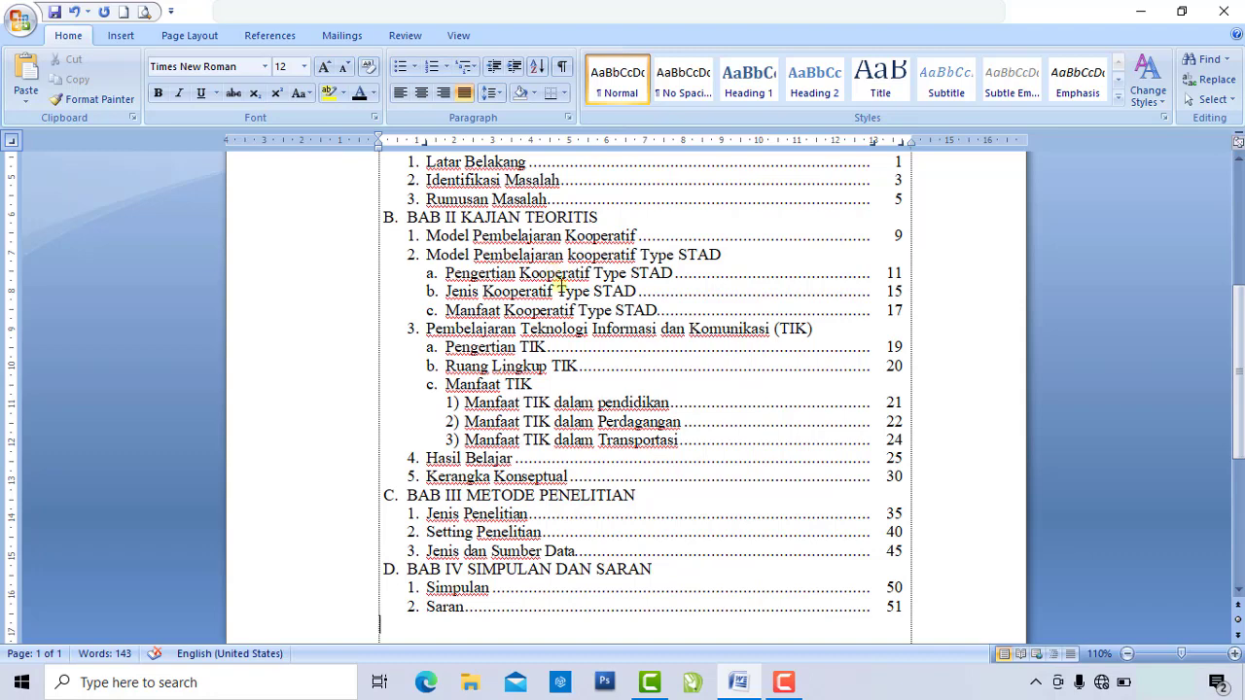
Add LAMPIRAN and DAFTAR PUSTAKA as two separate unnumbered lines below the last chapter.
scroll(658, 390, "down", 2)
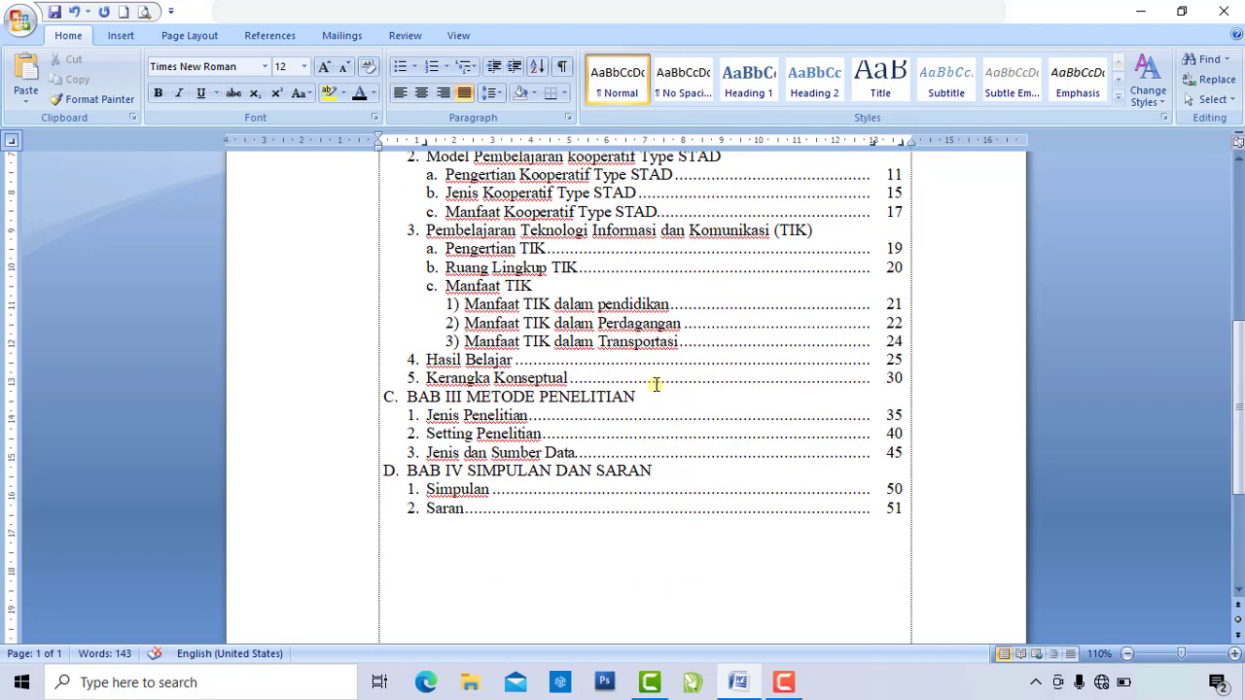
type("LAMPIRAN")
key("Return")
type("DAFTA")
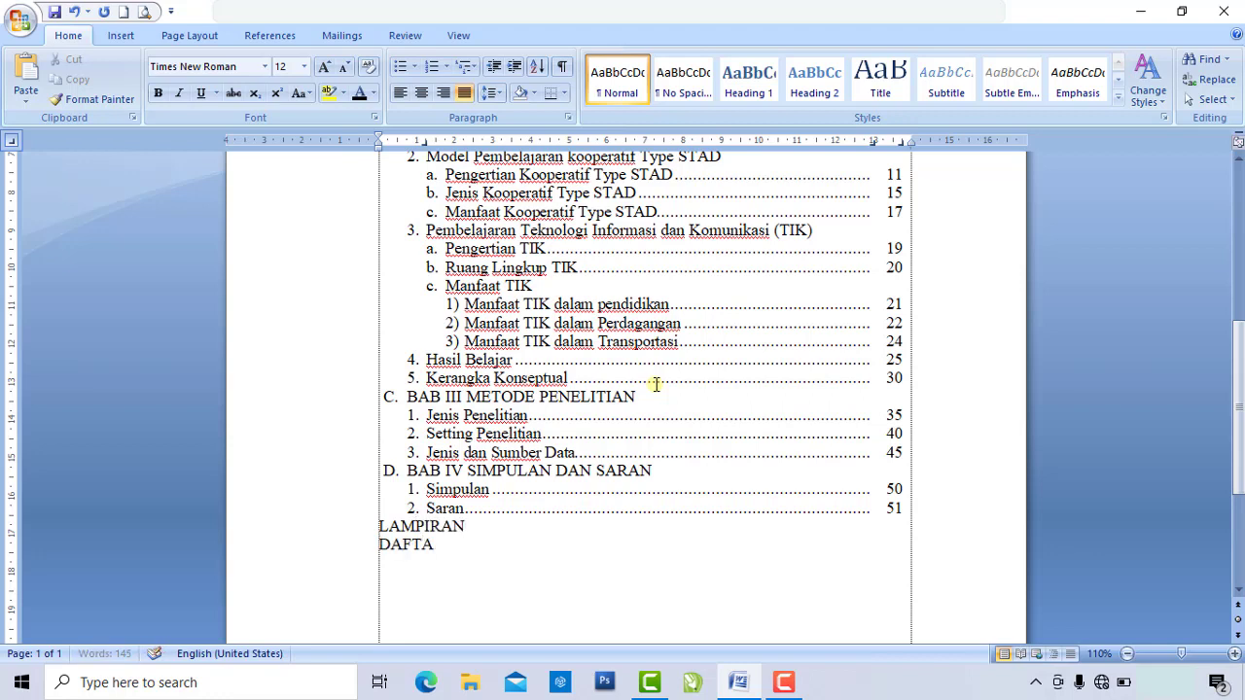
type("R PUSTAKA")
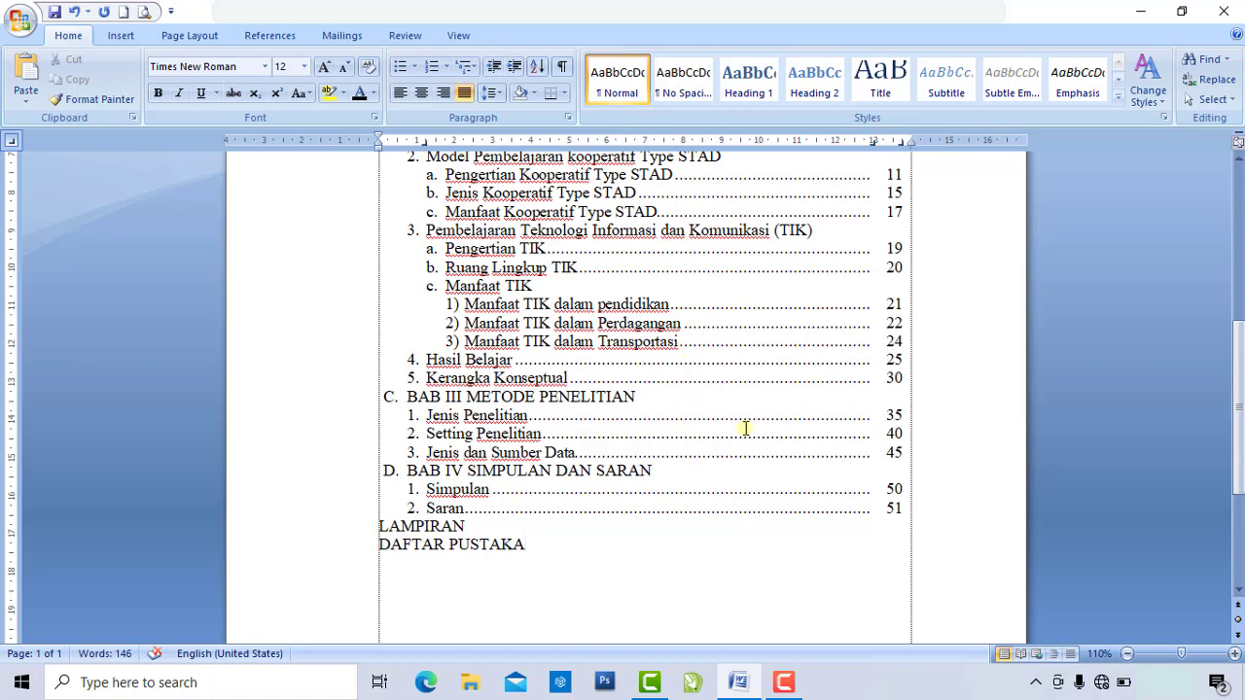
Check the alignment of the dot leaders and page numbers through the whole table of contents.
scroll(745, 425, "up", 6)
left_click(867, 299)
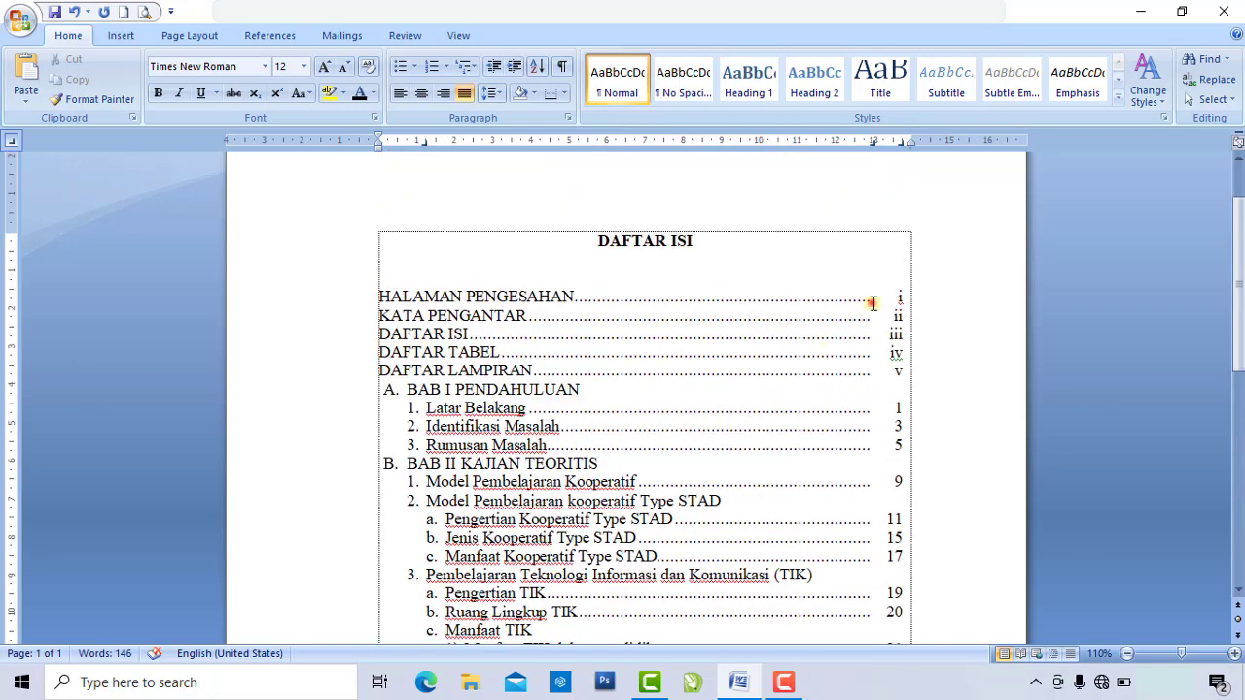
left_click(869, 374)
left_click(878, 410)
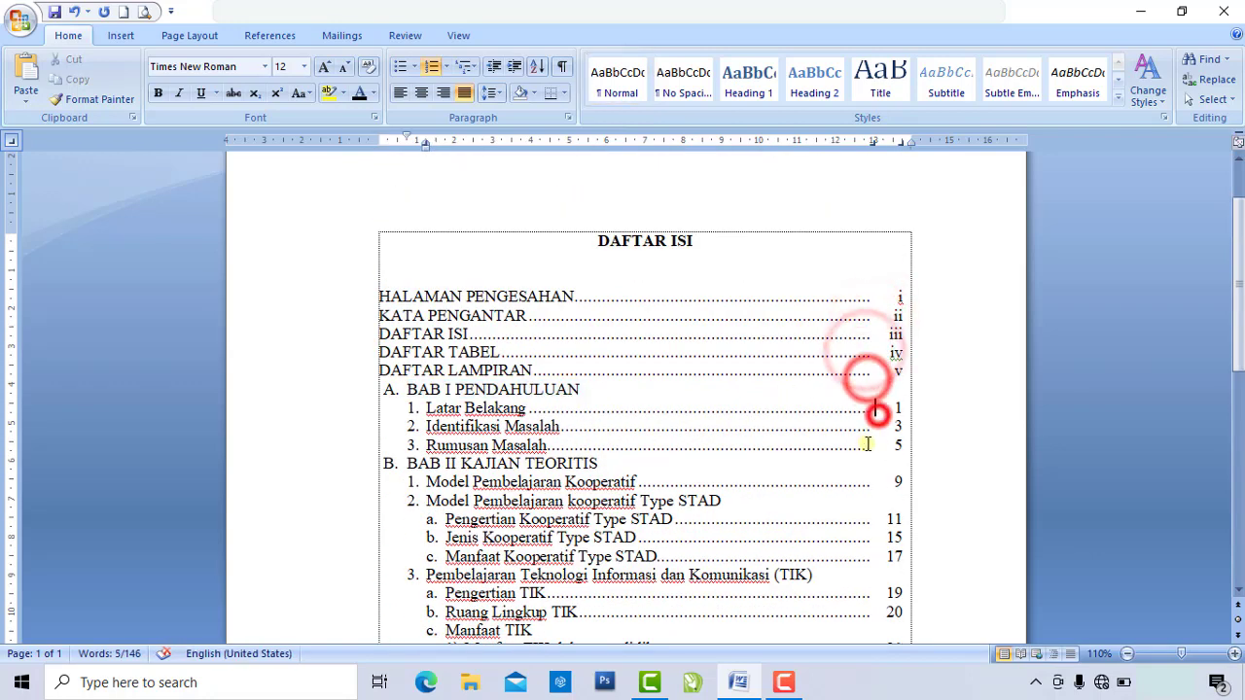
left_click(870, 445)
scroll(869, 486, "down", 2)
left_click(870, 496)
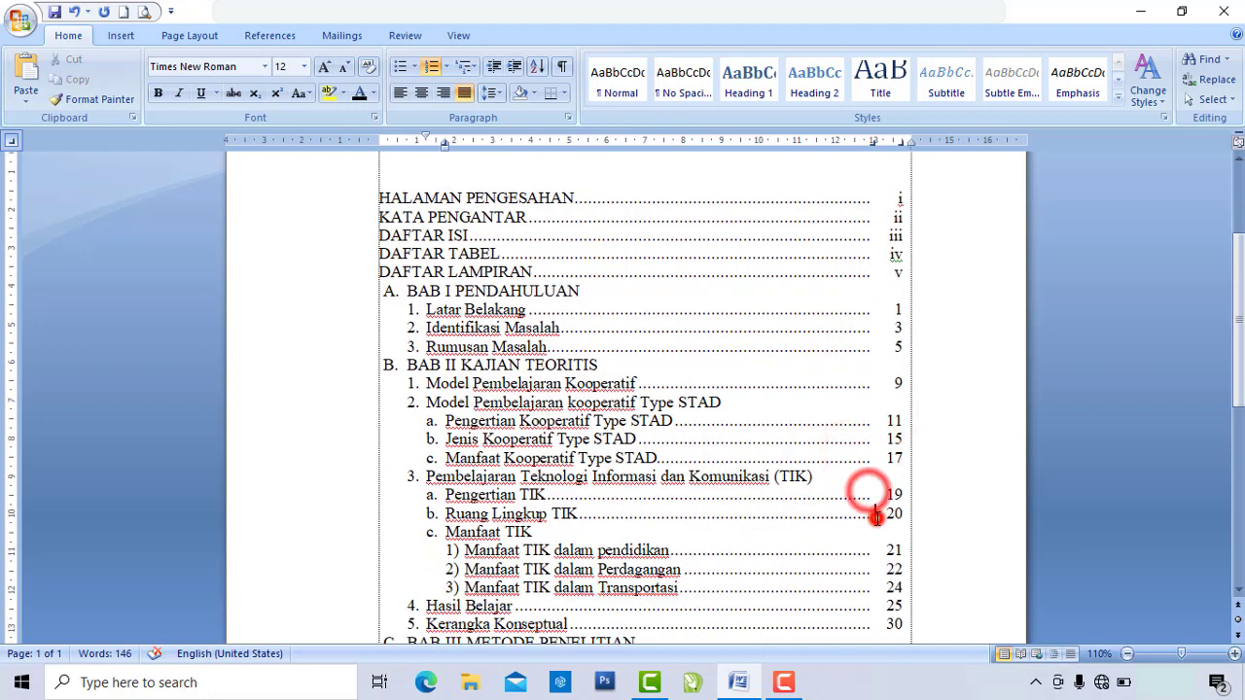
scroll(870, 498, "down", 2)
left_click(871, 512)
scroll(870, 513, "down", 2)
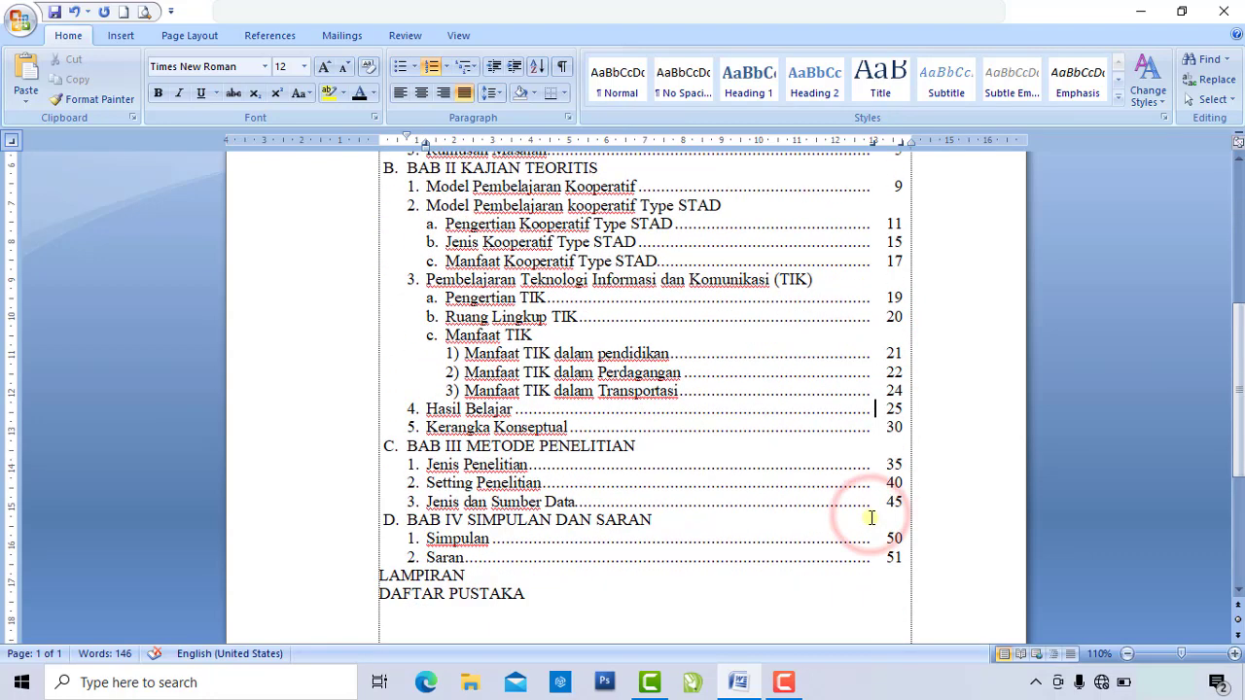
left_click(869, 503)
left_click(868, 484)
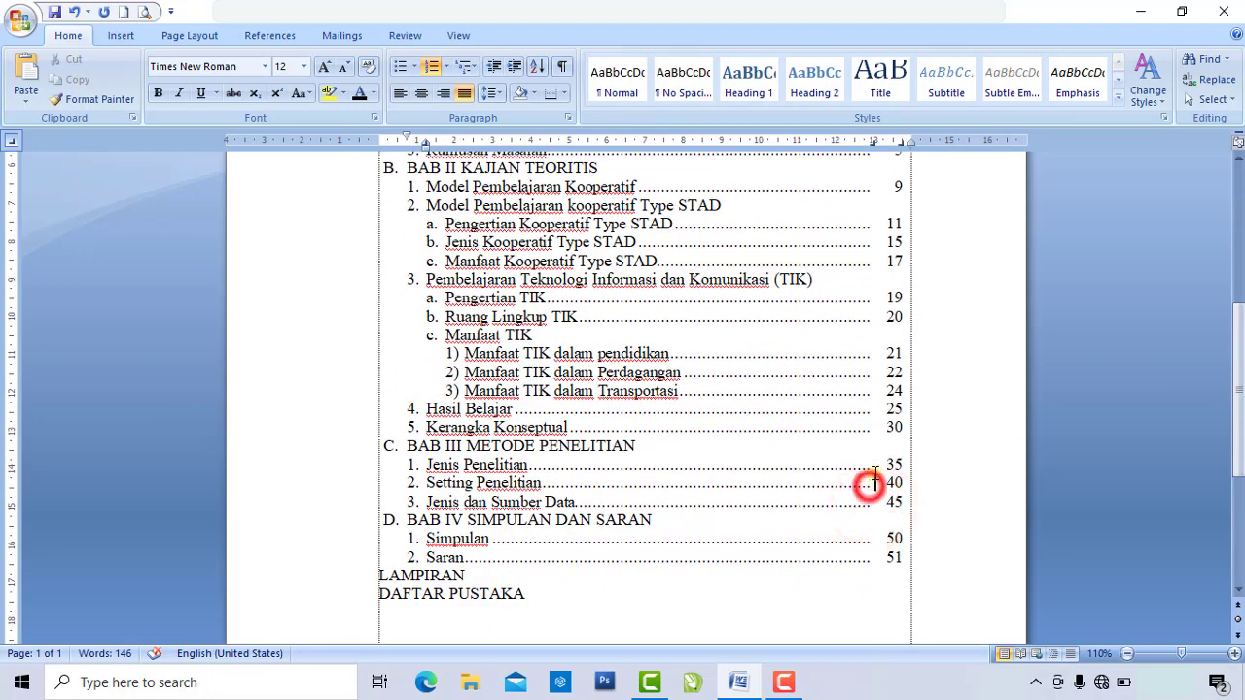
left_click(872, 463)
left_click(873, 425)
left_click(874, 388)
left_click(881, 316)
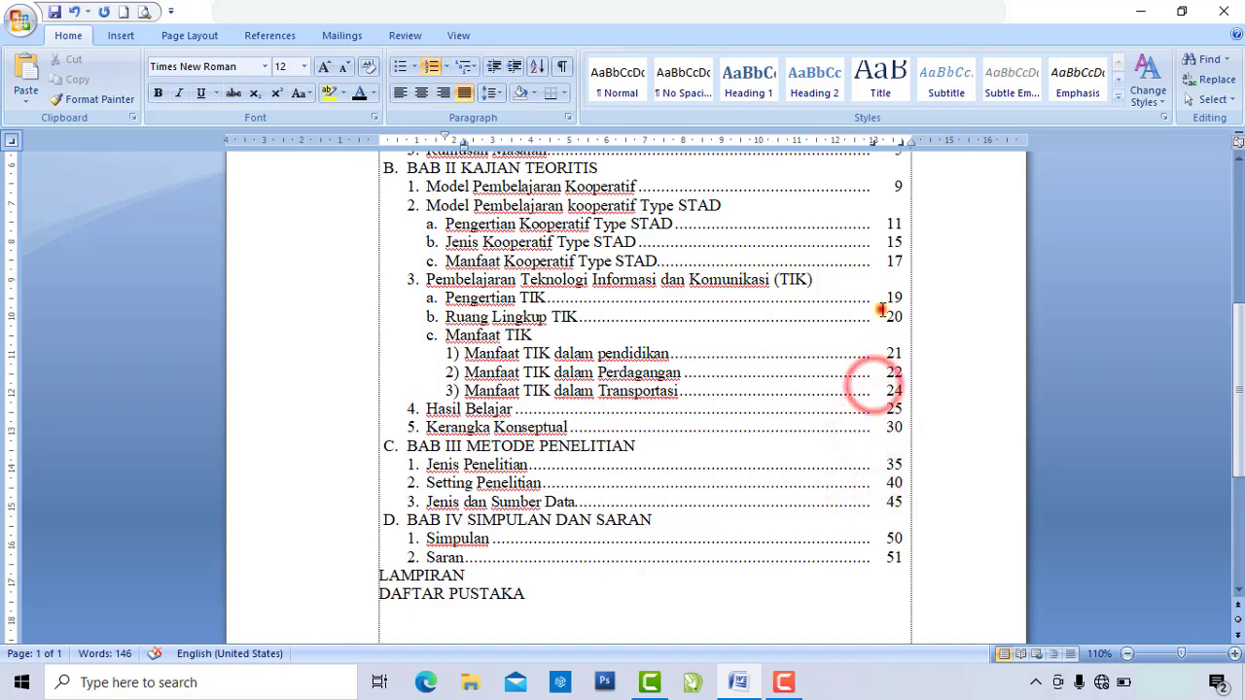
scroll(881, 316, "up", 2)
left_click(798, 409)
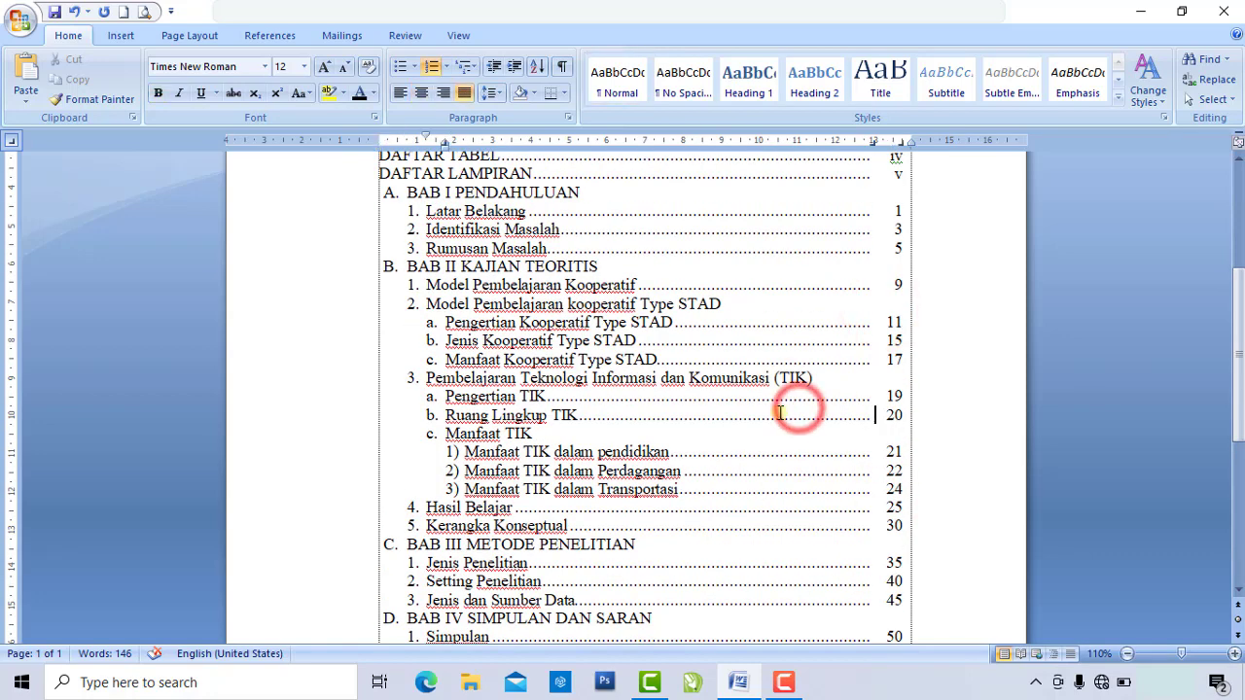
scroll(792, 409, "up", 2)
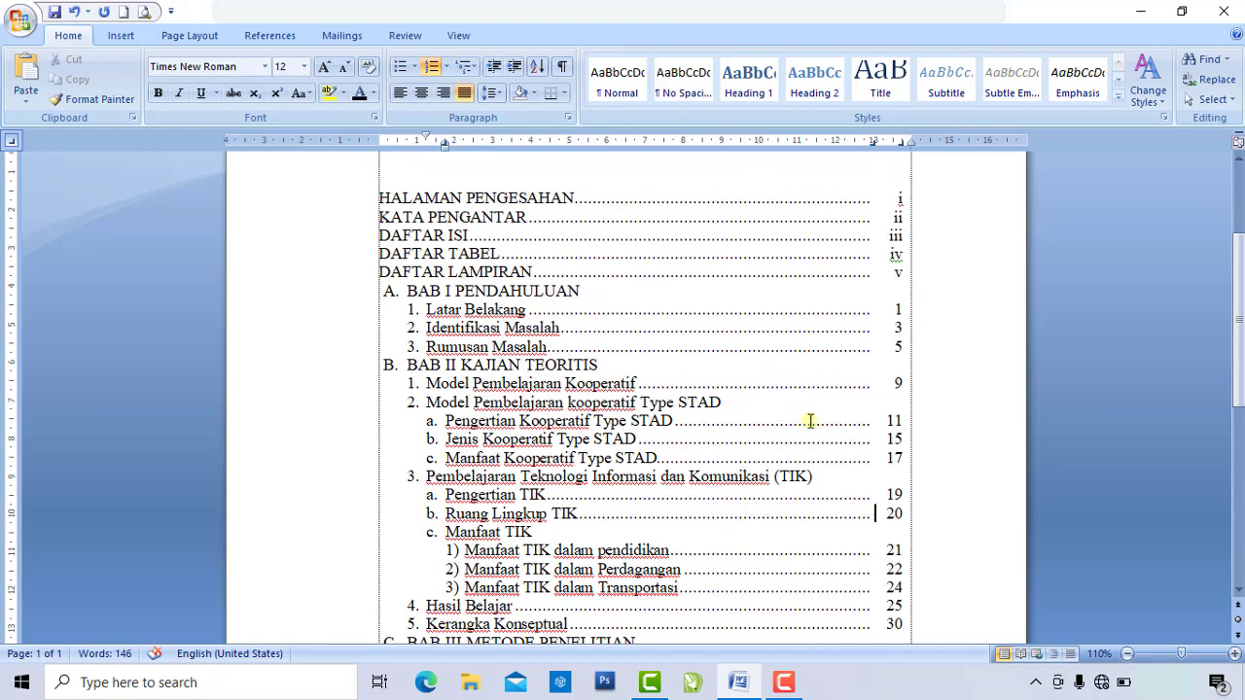
scroll(816, 492, "down", 6)
scroll(817, 492, "up", 8)
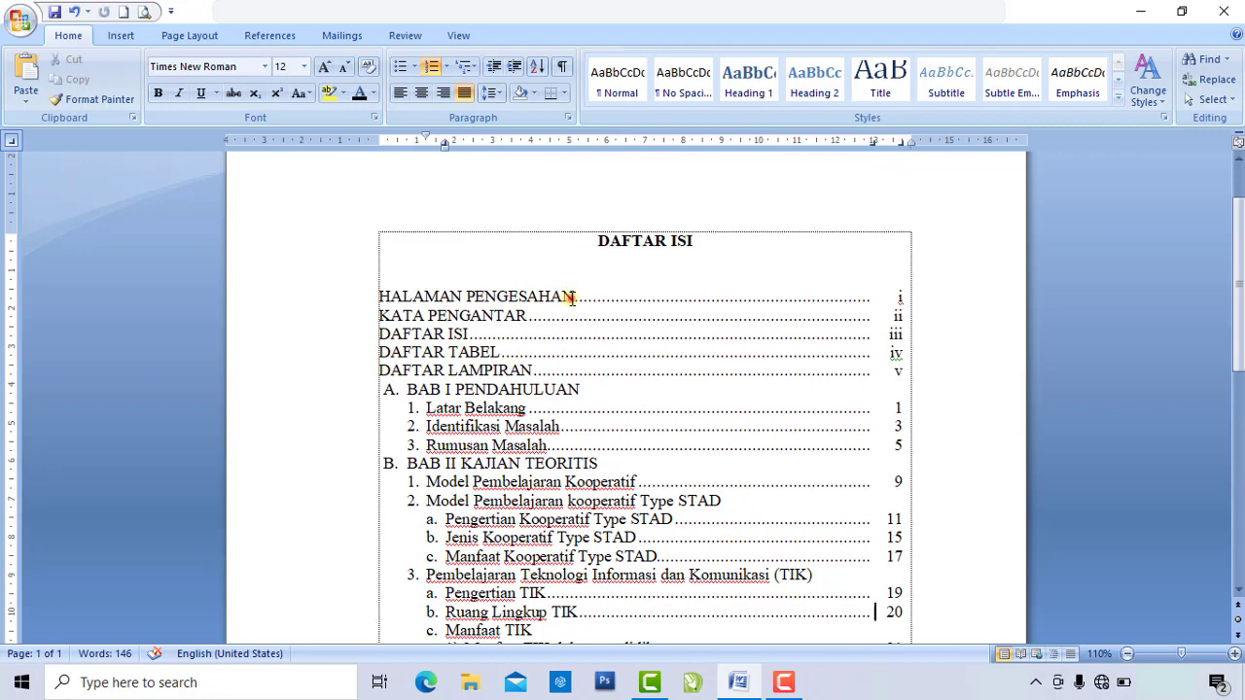
Make the entries HALAMAN PENGESAHAN, KATA PENGANTAR, DAFTAR ISI, DAFTAR TABEL and DAFTAR LAMPIRAN bold, leaving their dot leaders and page numbers regular.
left_click_drag(574, 297, 381, 297)
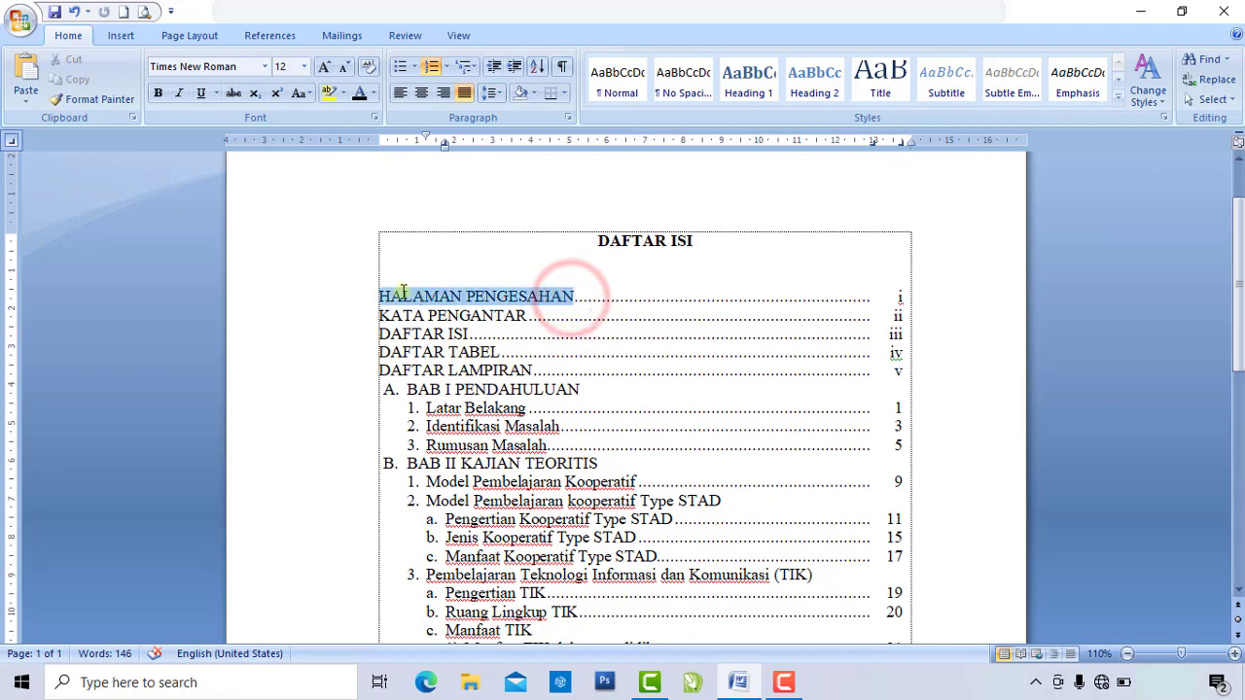
left_click(156, 94)
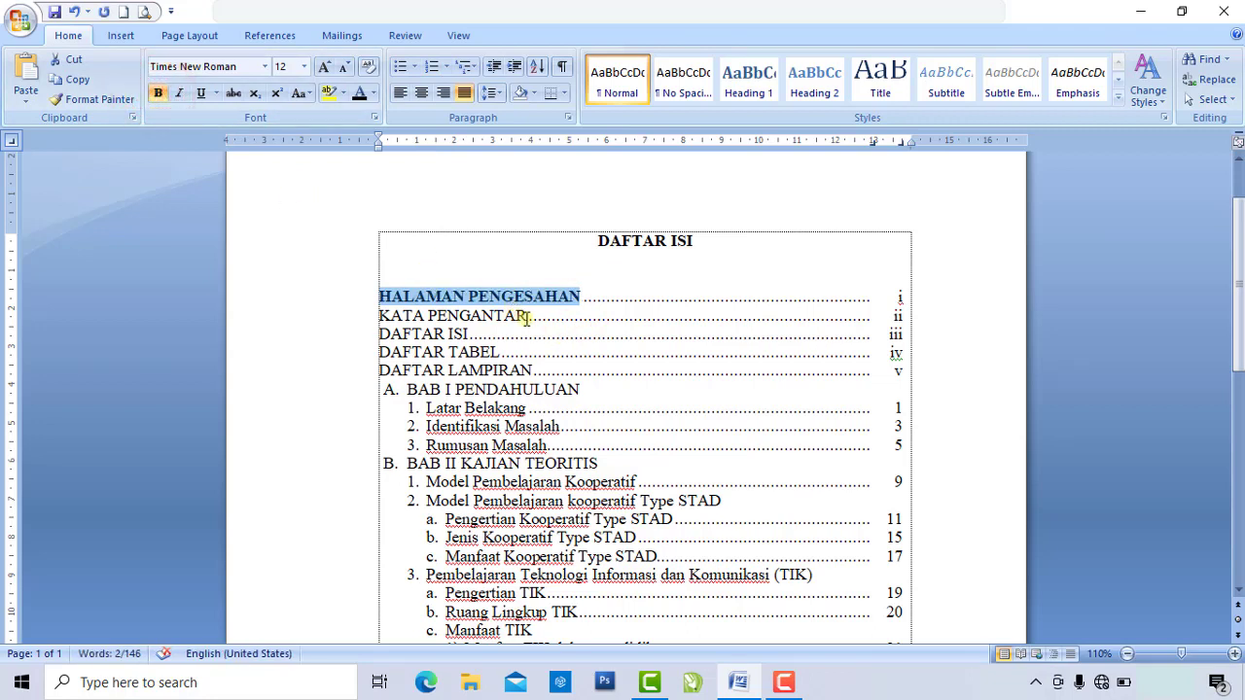
left_click_drag(525, 317, 380, 317)
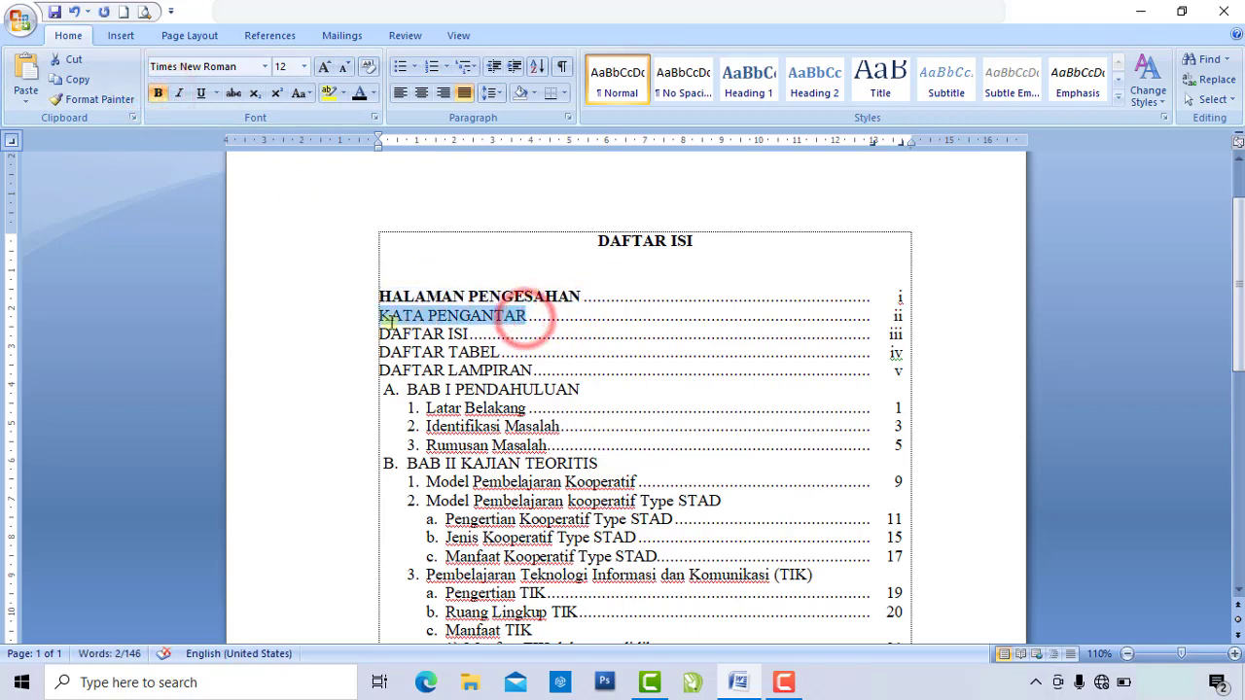
left_click(159, 93)
left_click_drag(467, 335, 379, 322)
left_click(158, 94)
scroll(486, 389, "down", 1)
key("ctrl+b")
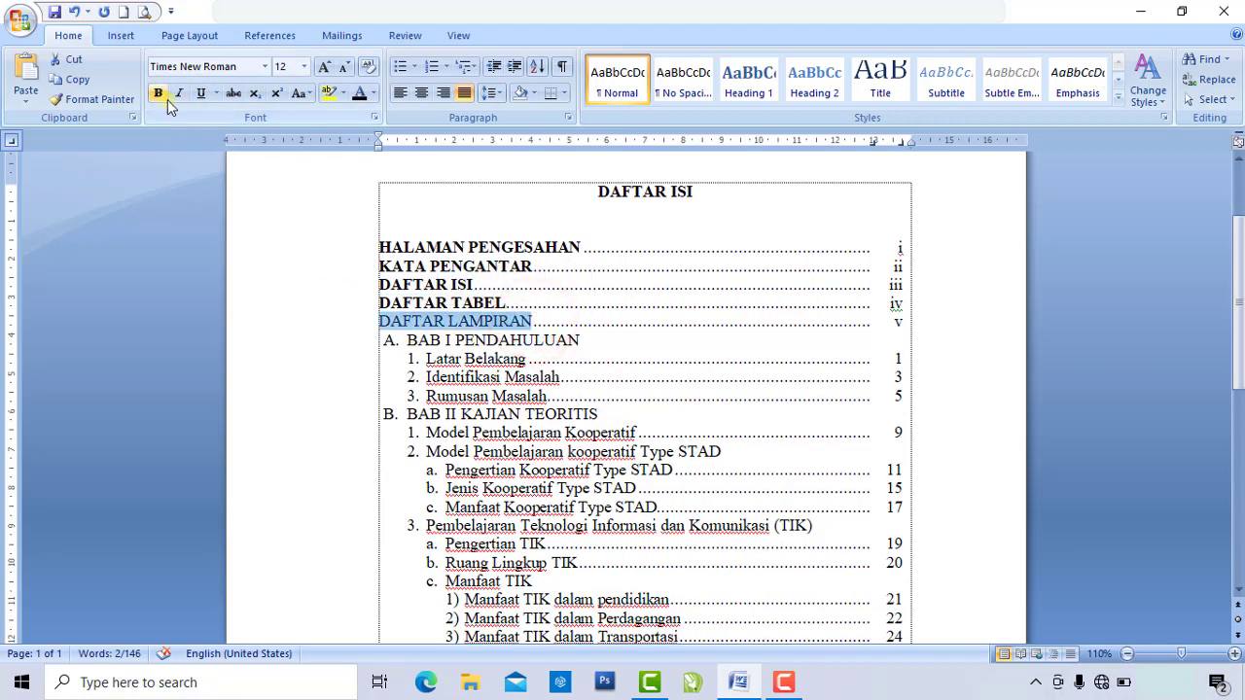
left_click(161, 94)
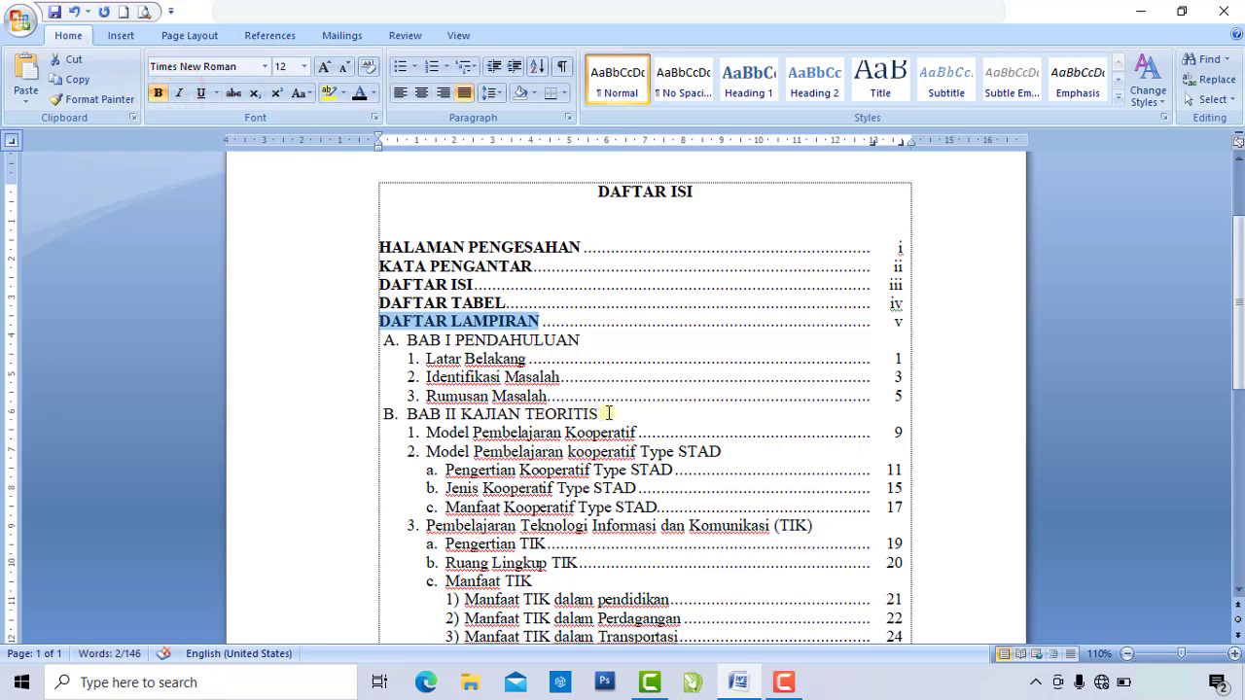
Make the chapter headings BAB I PENDAHULUAN, BAB II KAJIAN TEORITIS, BAB III METODE PENELITIAN and BAB IV SIMPULAN DAN SARAN bold.
left_click_drag(594, 335, 387, 338)
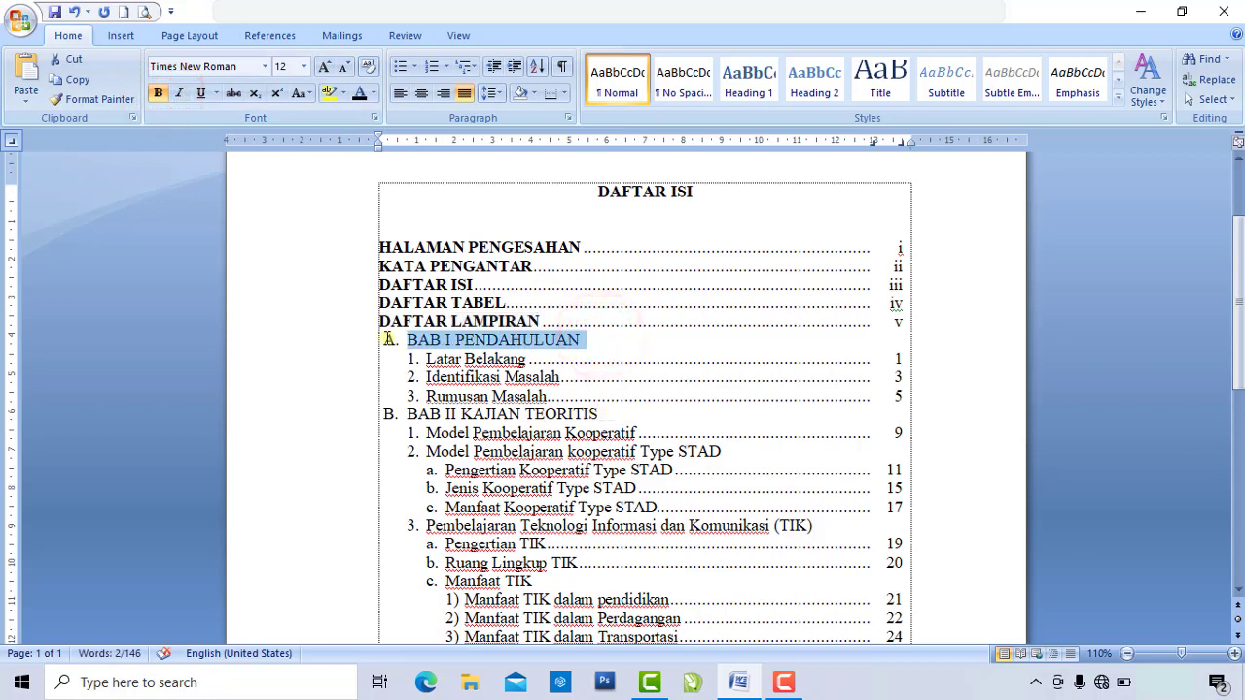
left_click(159, 95)
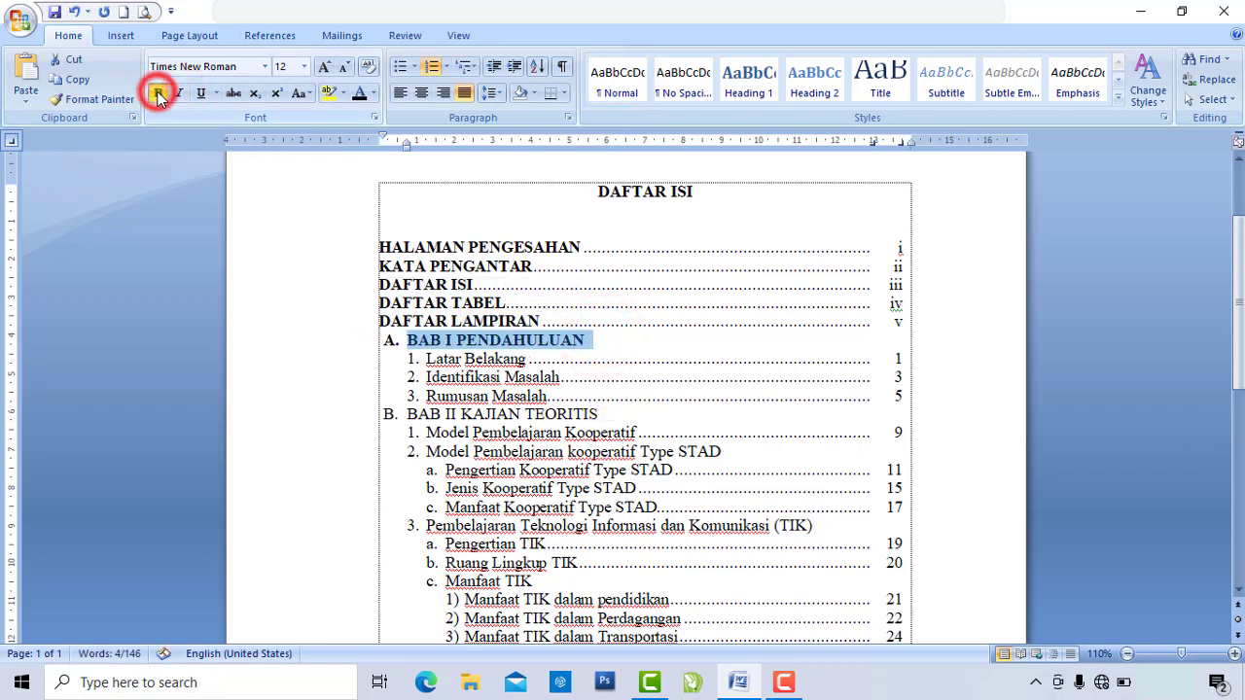
left_click_drag(614, 412, 389, 416)
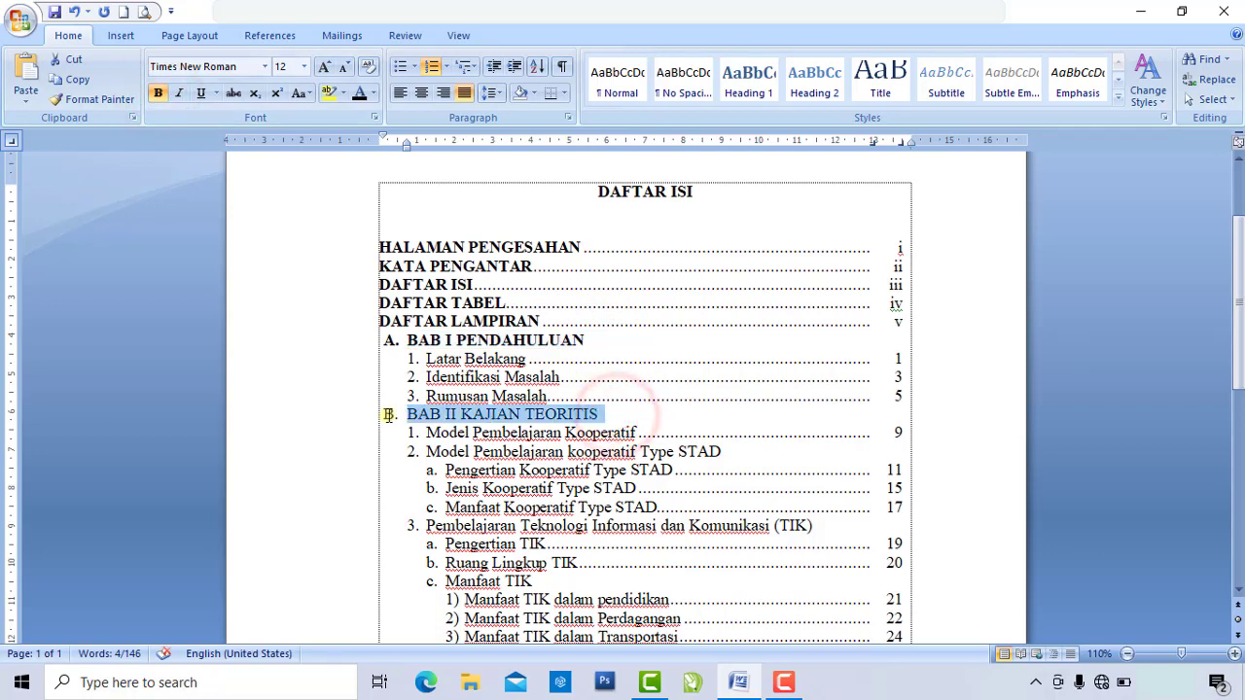
left_click(158, 94)
scroll(584, 405, "down", 2)
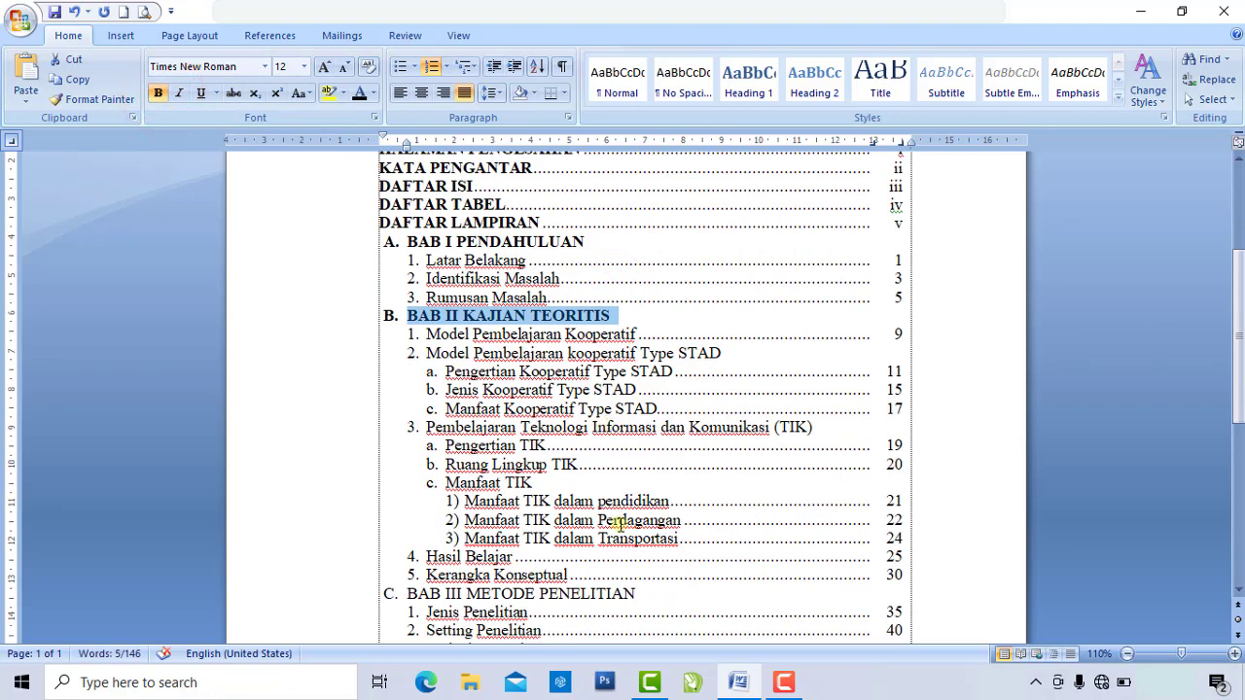
scroll(619, 523, "down", 1)
left_click_drag(646, 544, 413, 546)
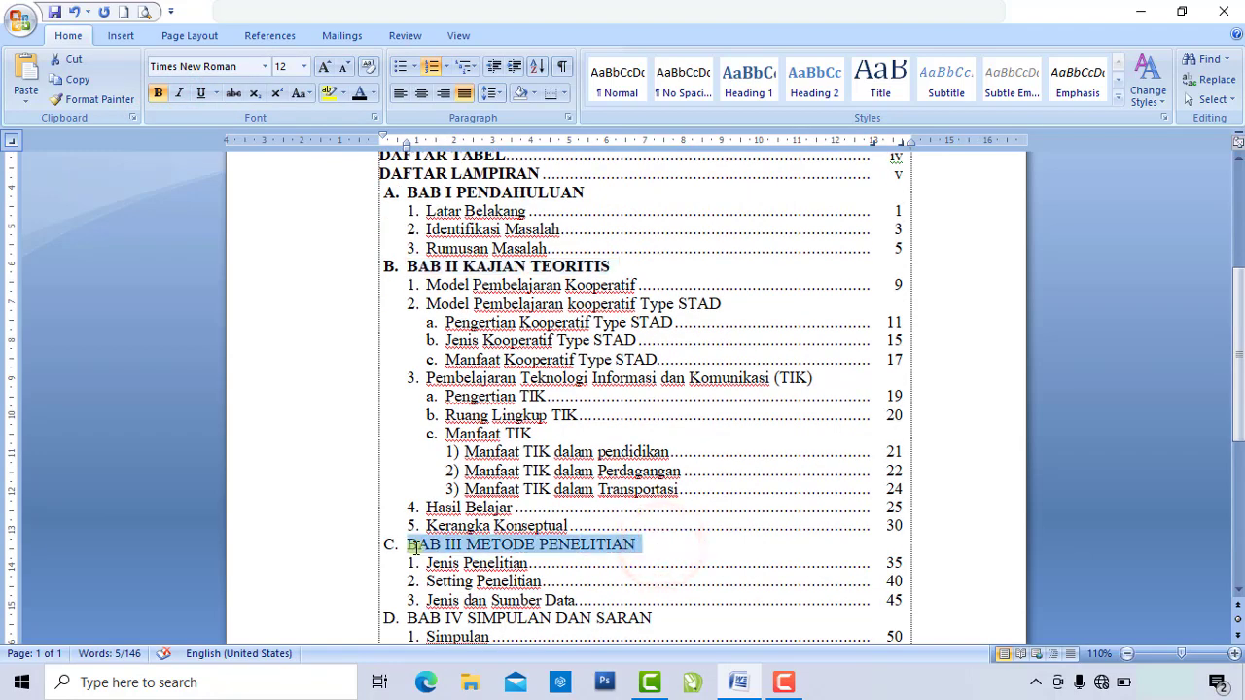
left_click(158, 94)
scroll(533, 537, "down", 3)
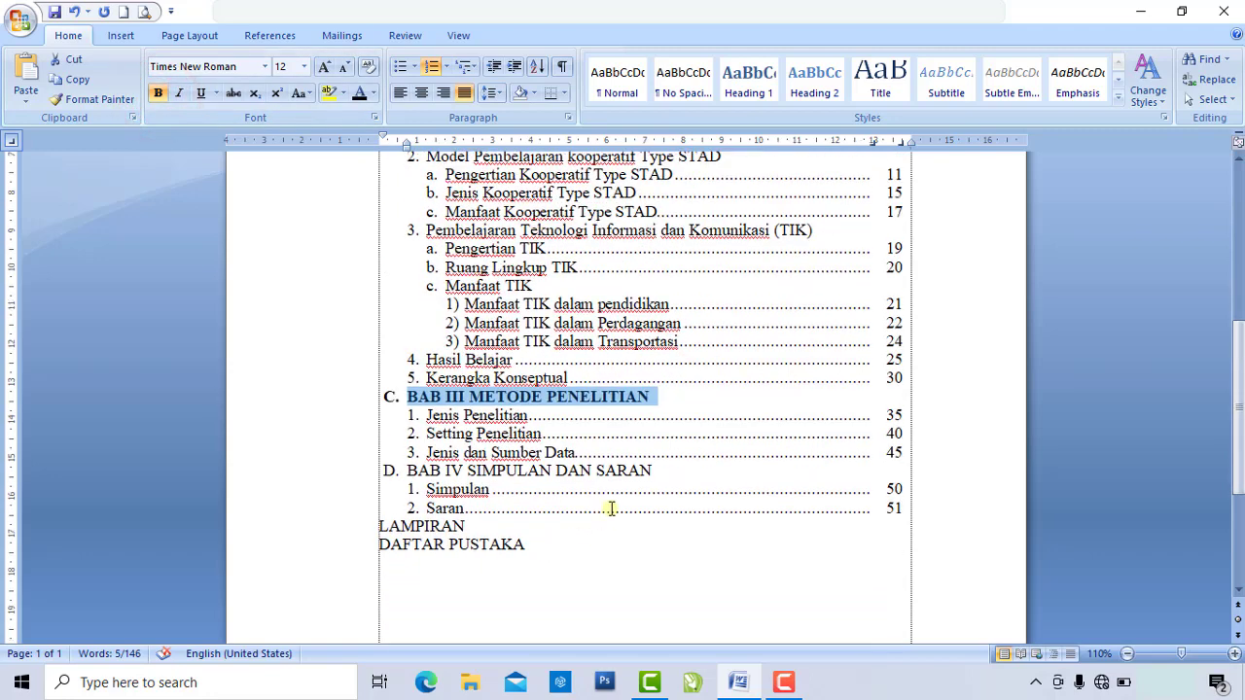
left_click_drag(661, 469, 407, 472)
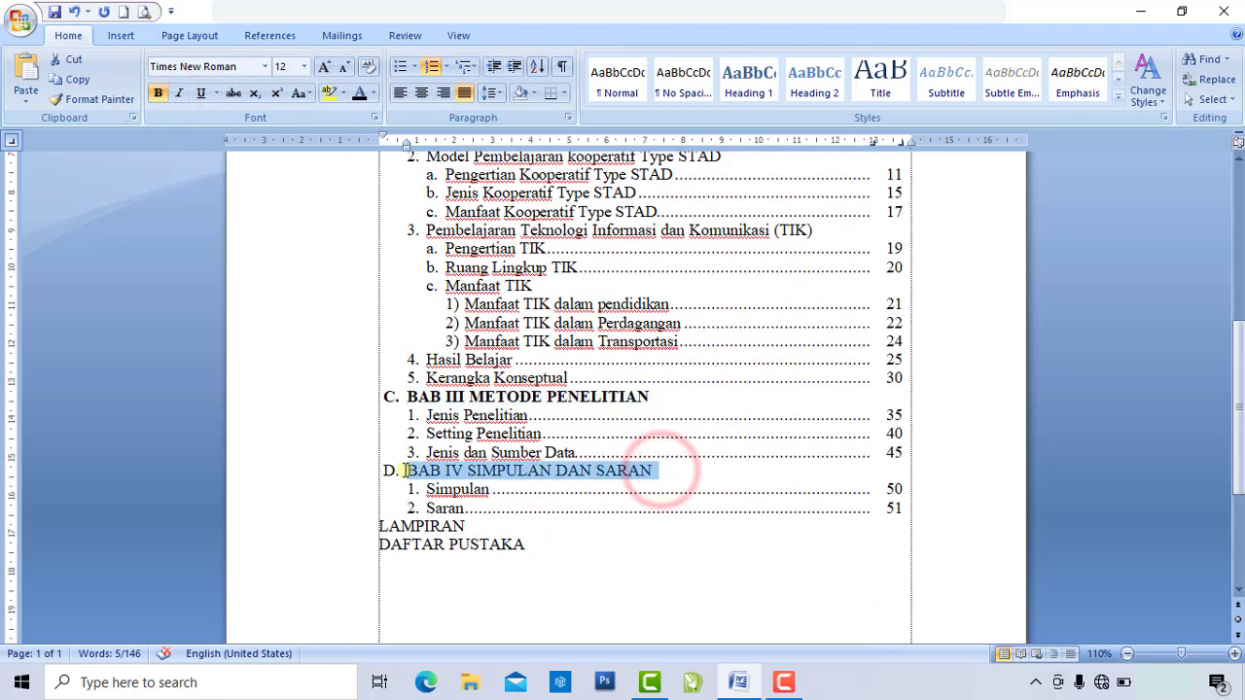
left_click(157, 94)
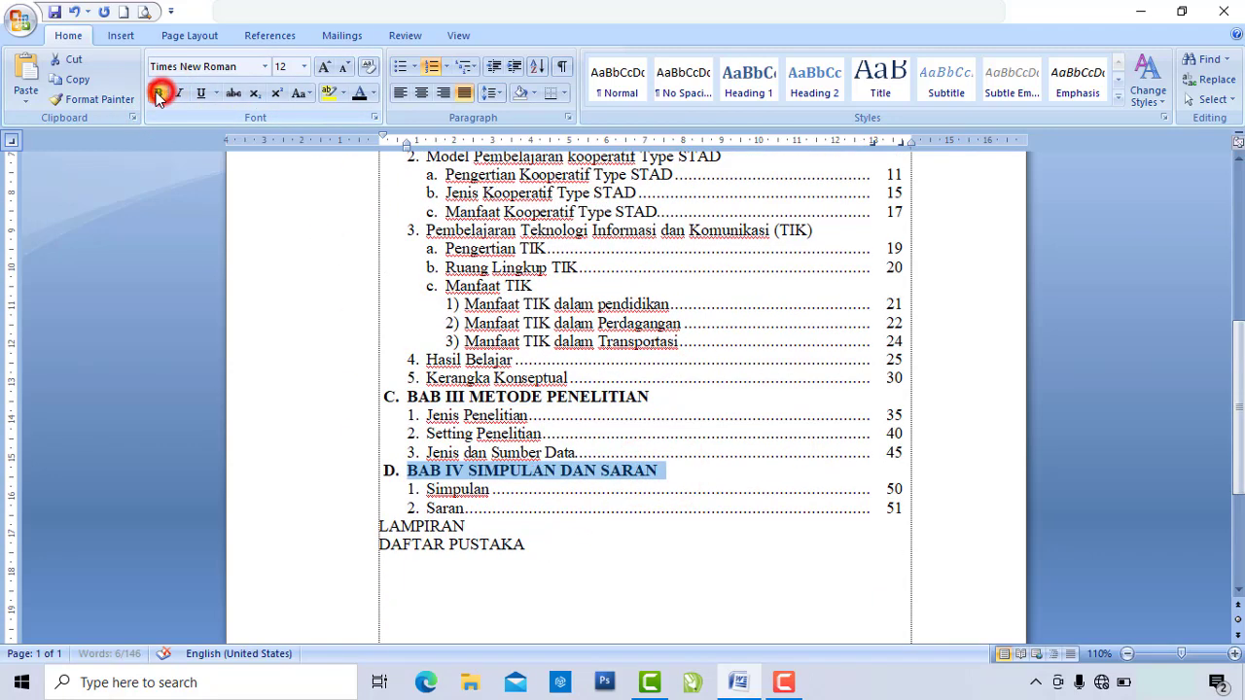
Make the closing lines LAMPIRAN and DAFTAR PUSTAKA bold.
scroll(530, 458, "down", 1)
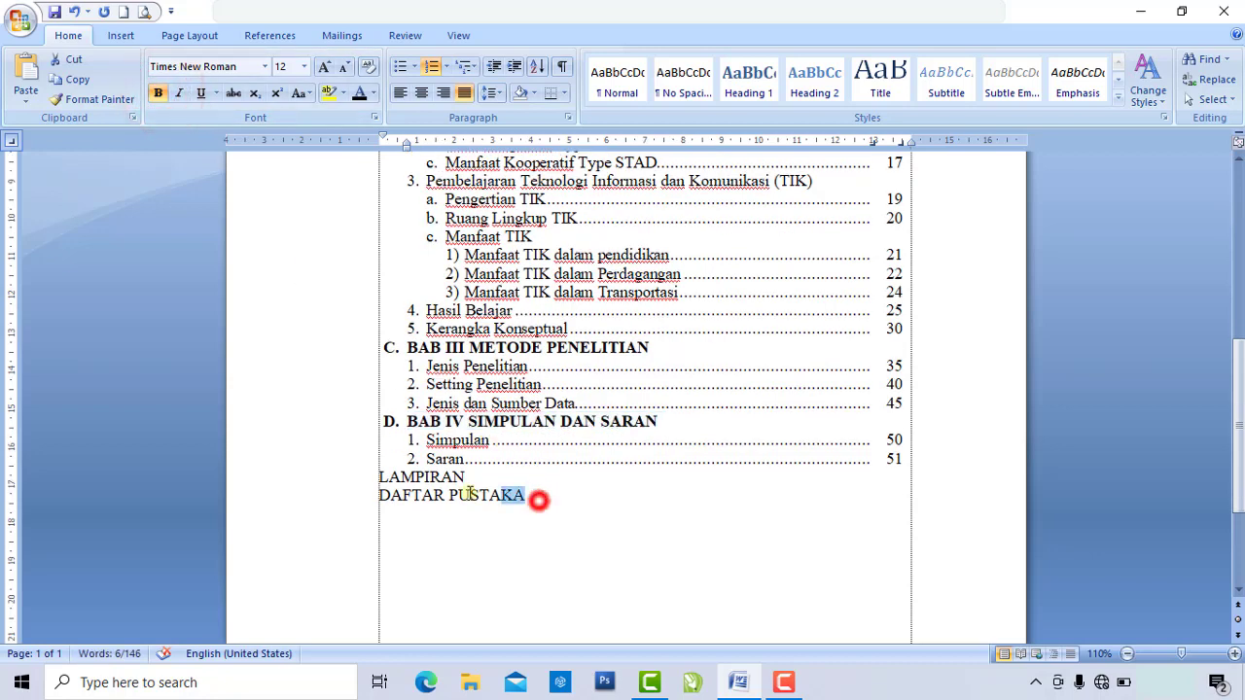
left_click_drag(535, 498, 362, 483)
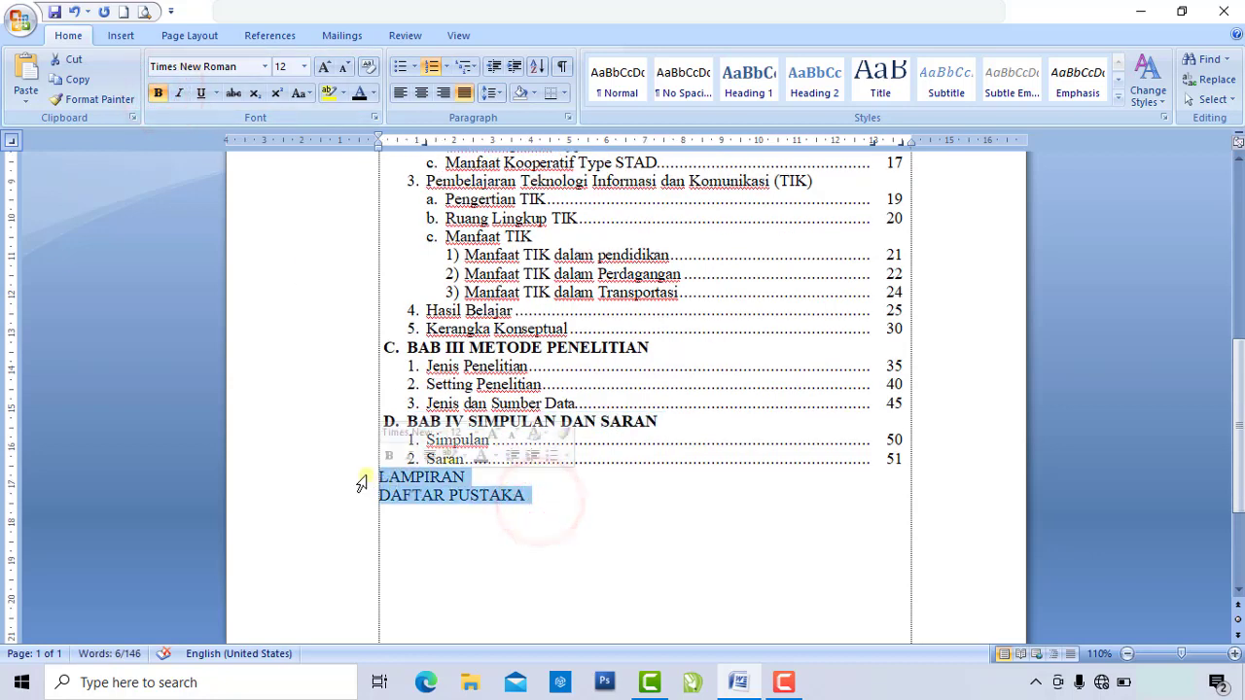
left_click(157, 94)
Check the dot leaders and the right alignment of the page numbers from the front matter entries through BAB III.
scroll(562, 413, "up", 6)
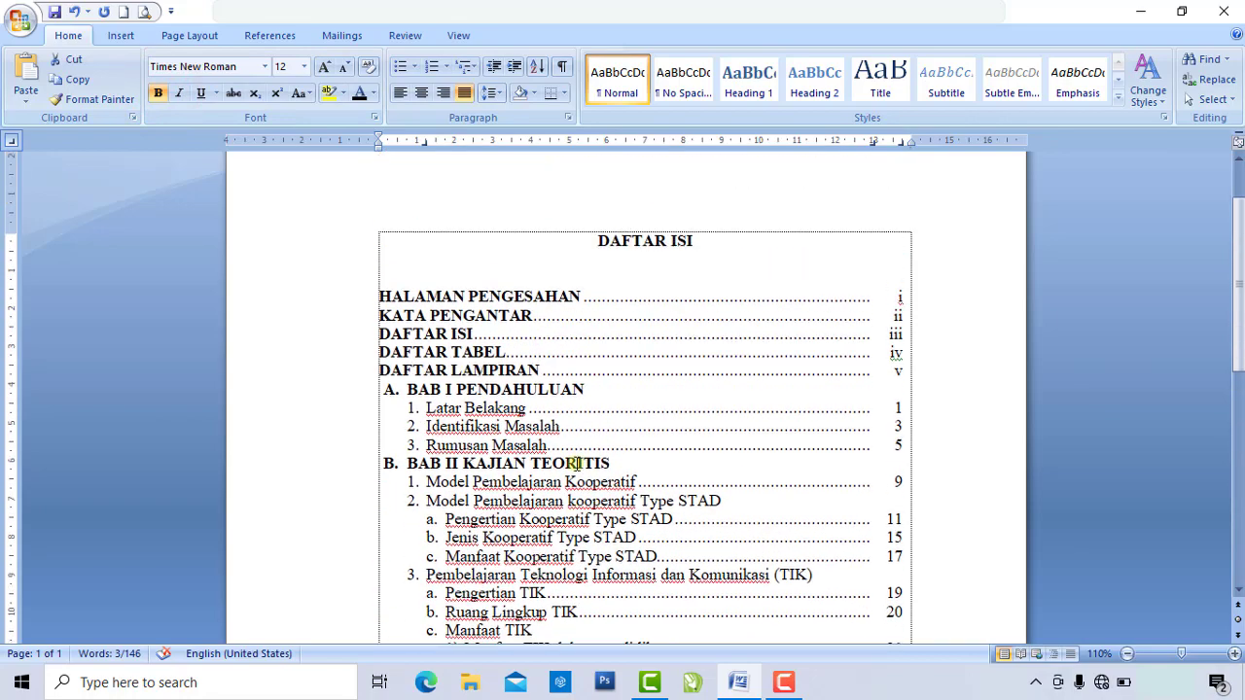
scroll(576, 465, "down", 3)
scroll(576, 465, "up", 4)
left_click(708, 315)
left_click(700, 355)
left_click(594, 344)
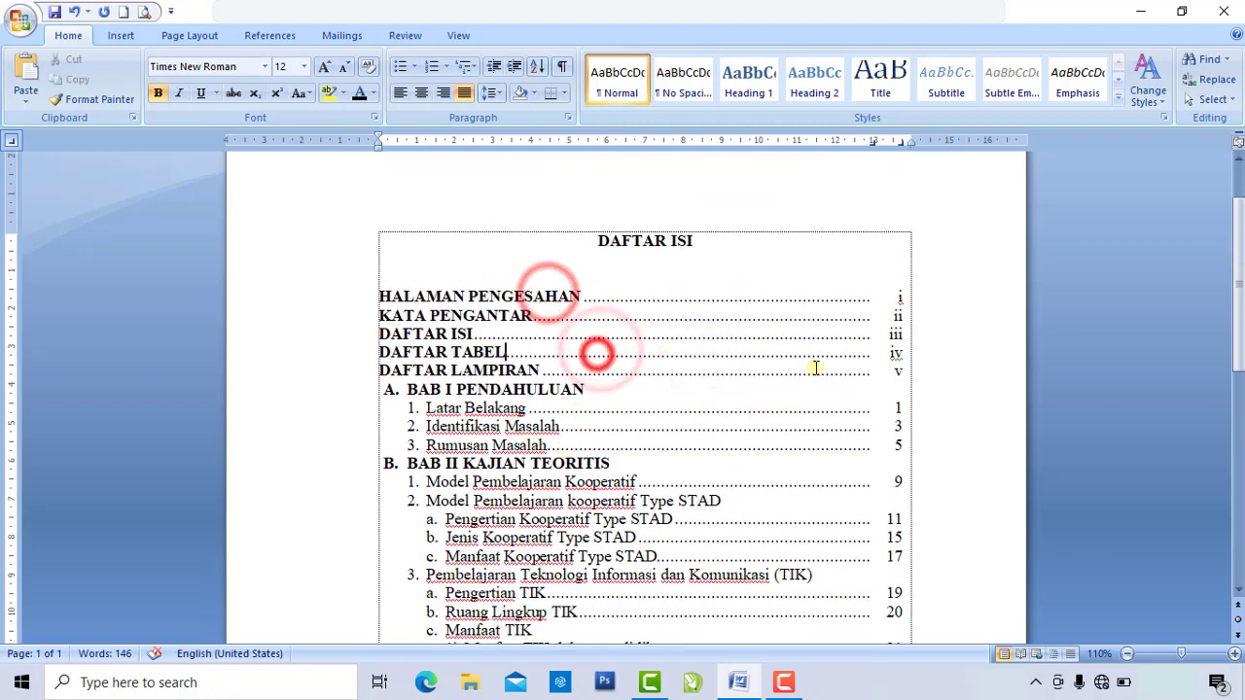
left_click(900, 297)
left_click(897, 358)
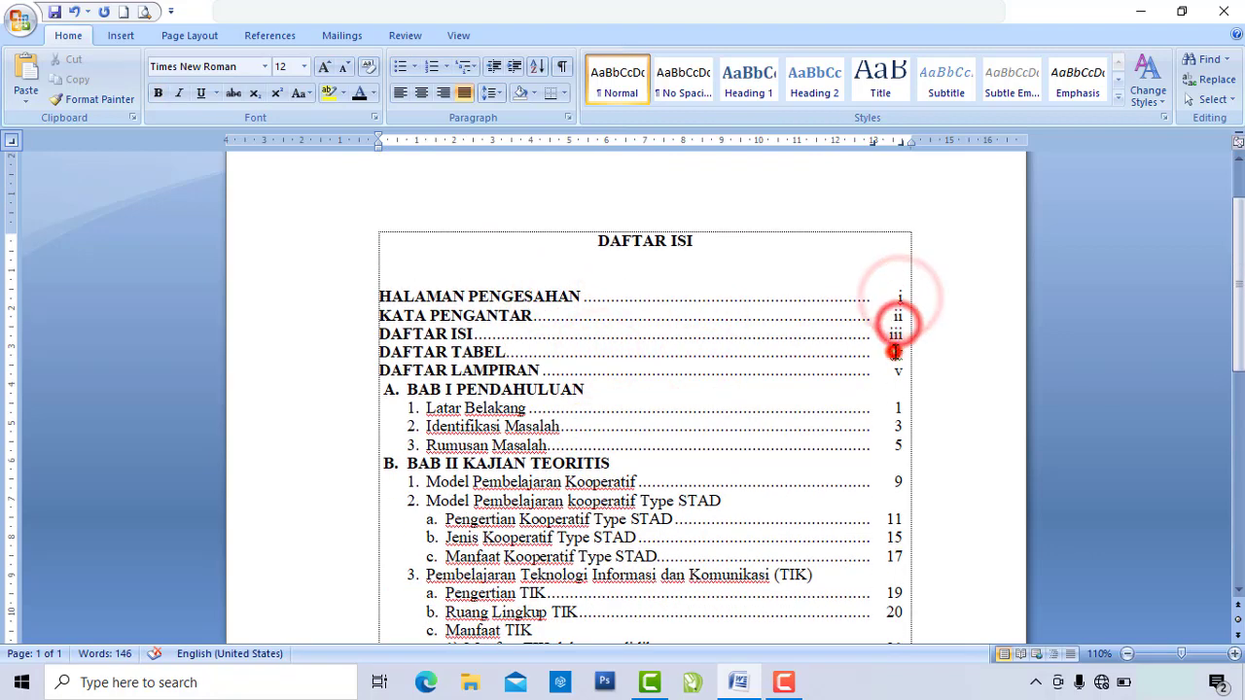
left_click(898, 412)
left_click(900, 475)
scroll(900, 481, "down", 2)
left_click(896, 422)
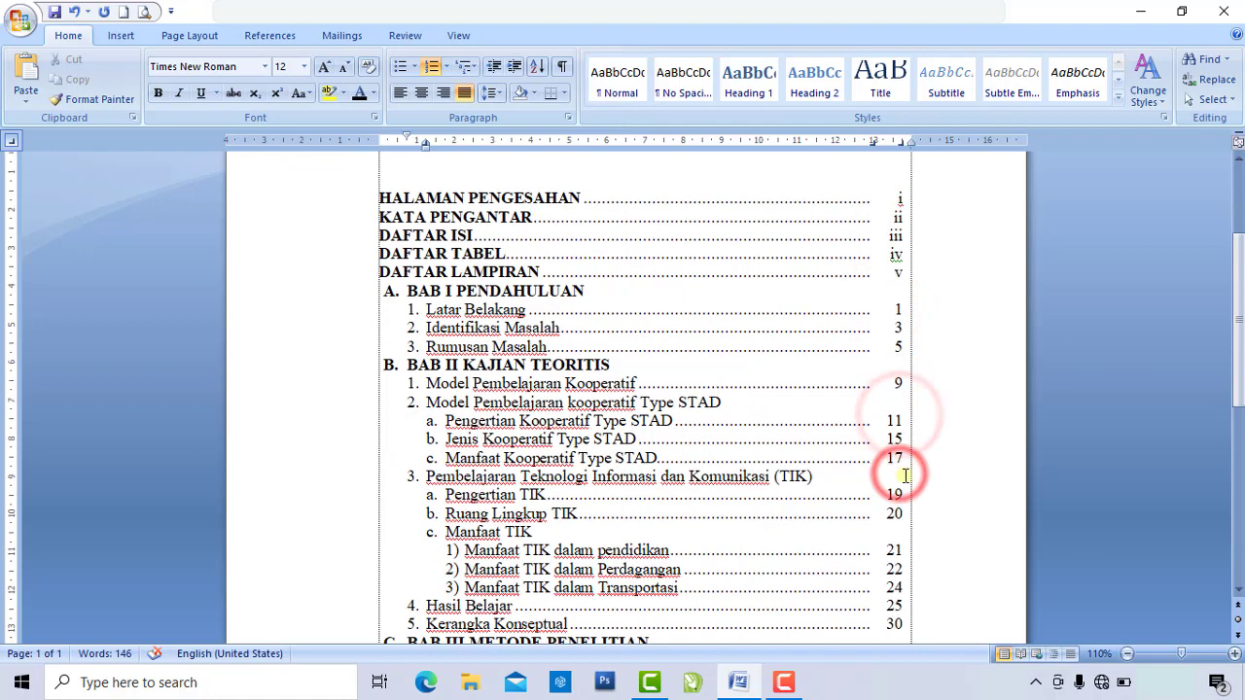
left_click(895, 444)
left_click(896, 495)
scroll(902, 498, "down", 2)
left_click(901, 504)
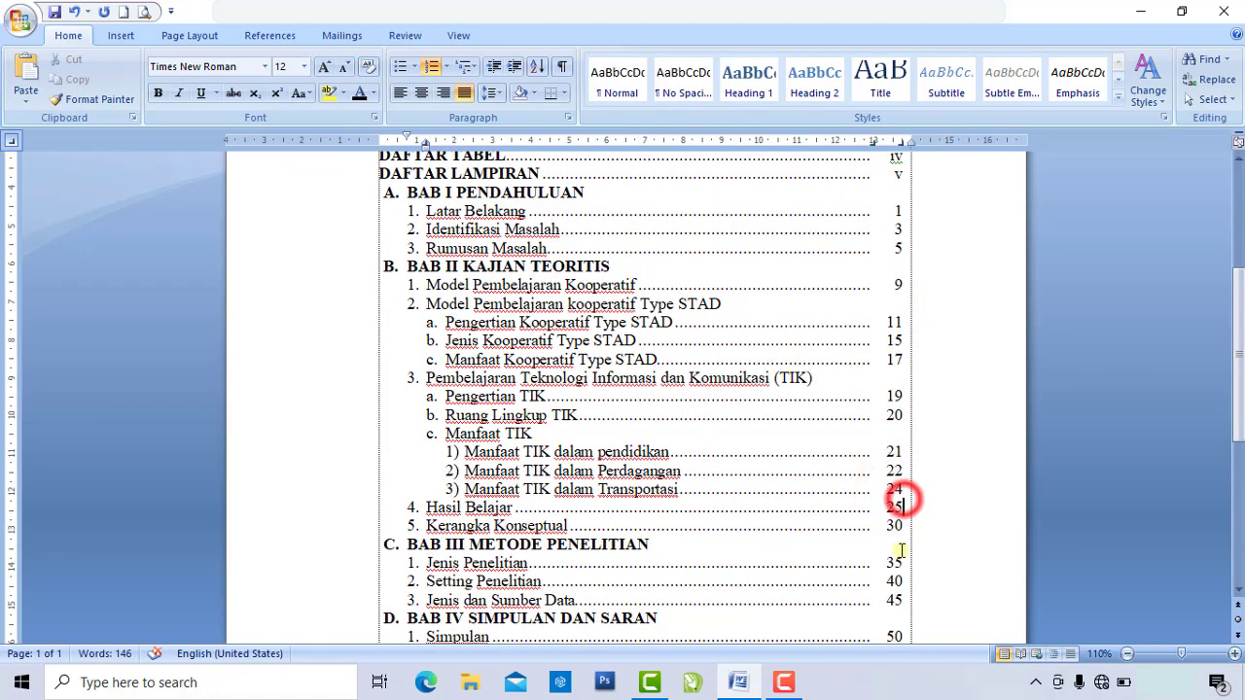
left_click(896, 560)
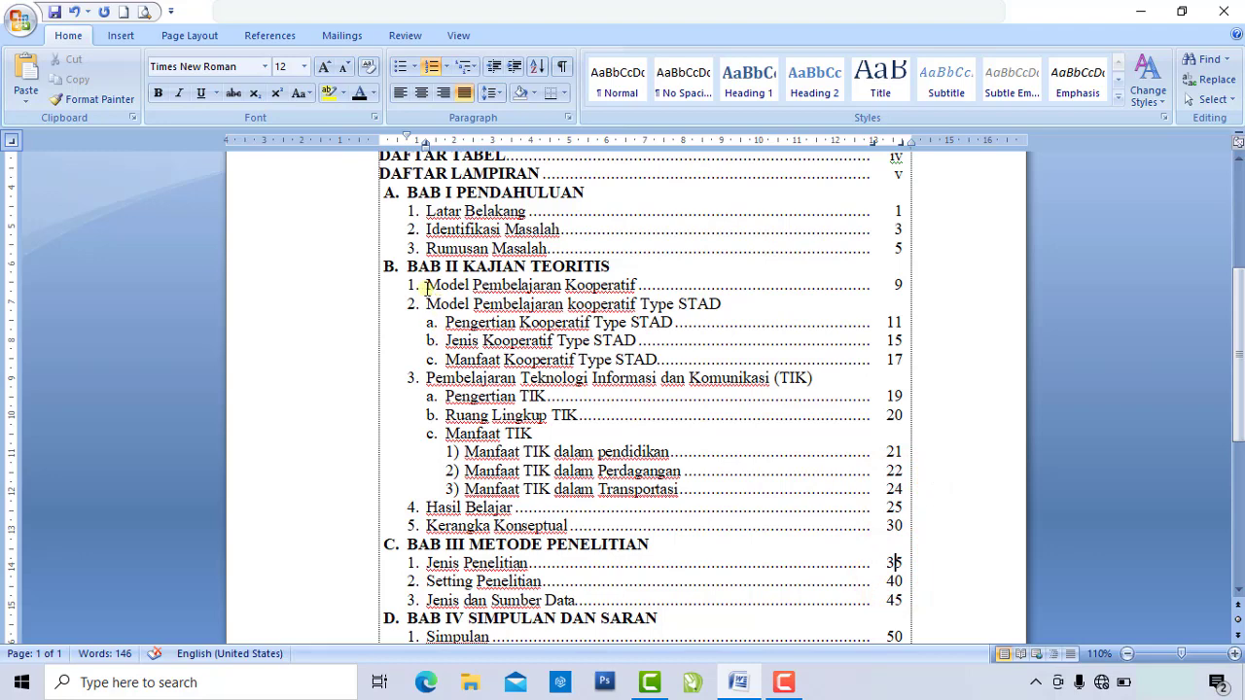
Examine the numbering levels and text indents of the chapters, numbered subchapters, lettered items and third-level TIK entries.
left_click(394, 193)
left_click(390, 265)
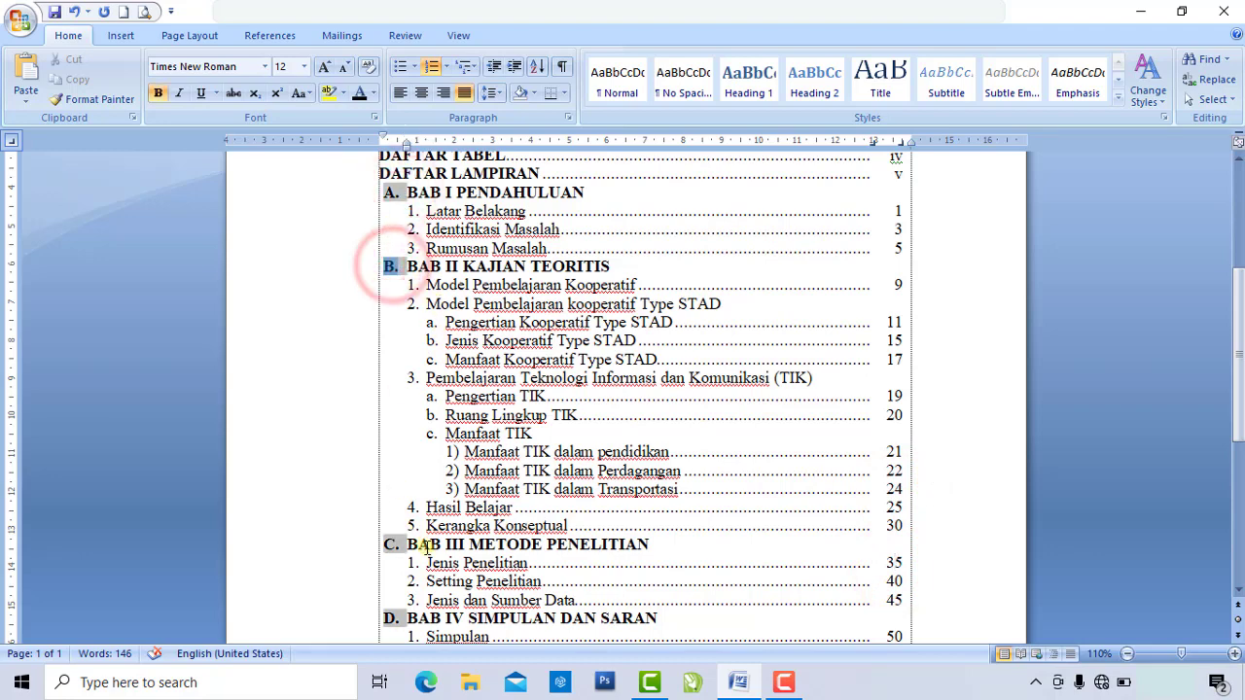
left_click(458, 323)
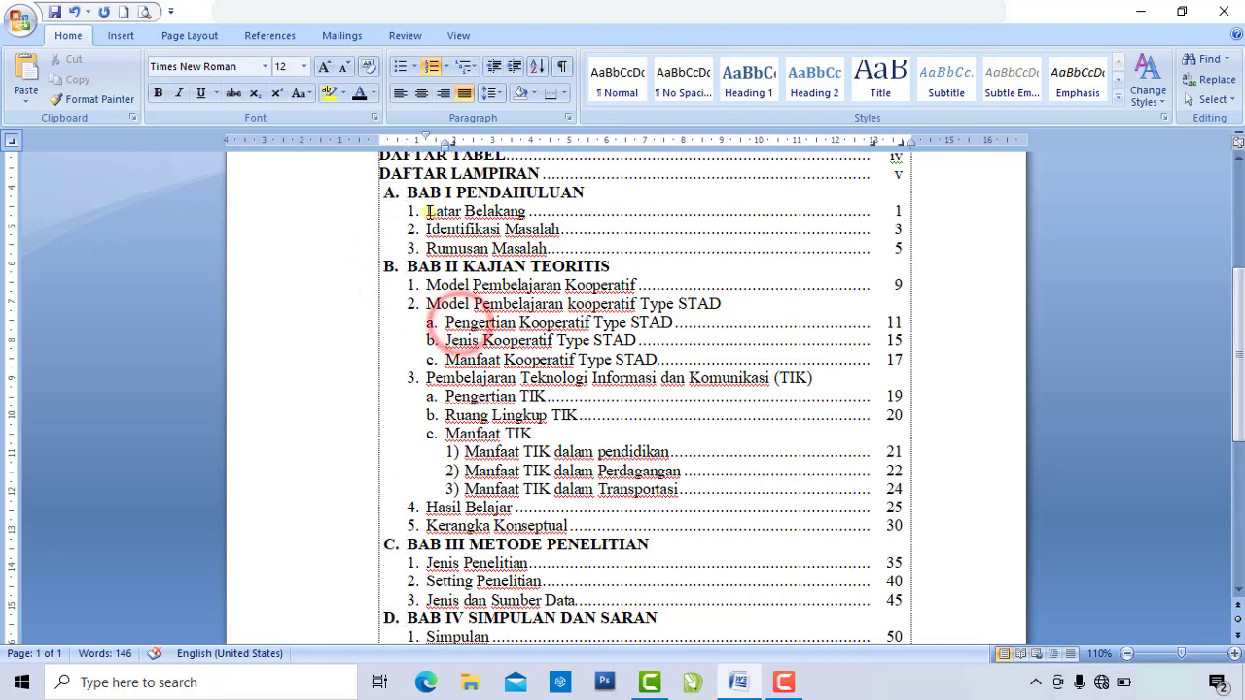
left_click(426, 245)
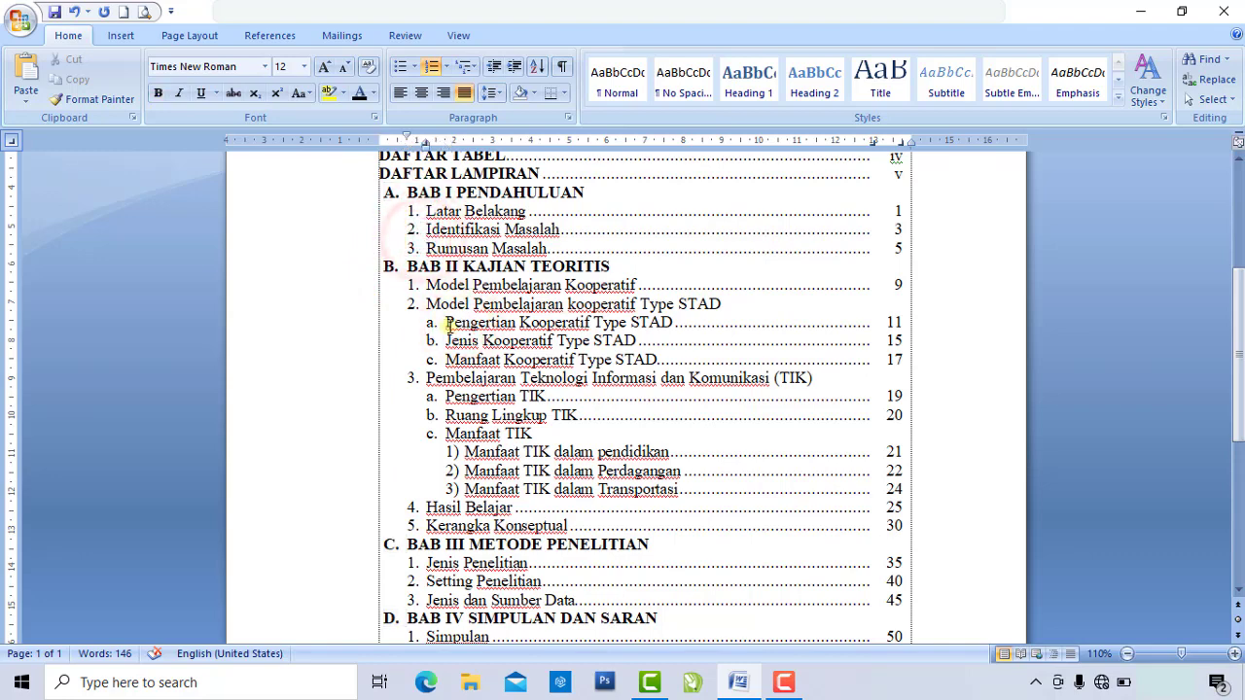
left_click(425, 283)
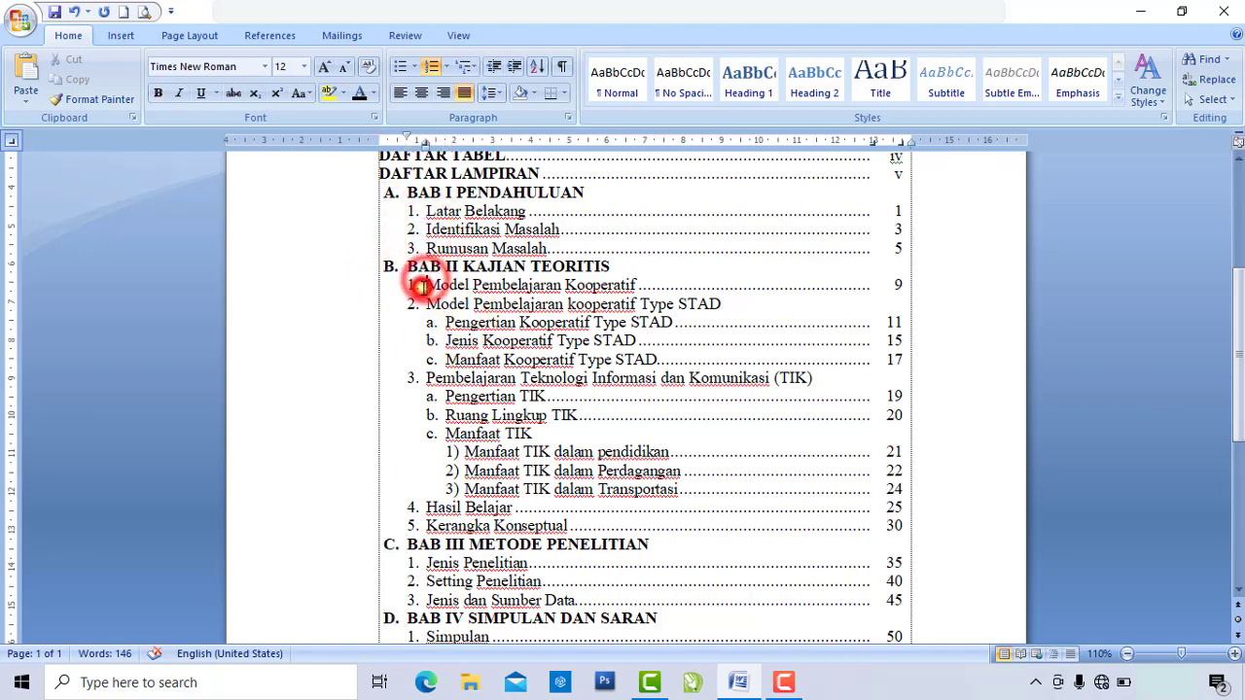
left_click(443, 323)
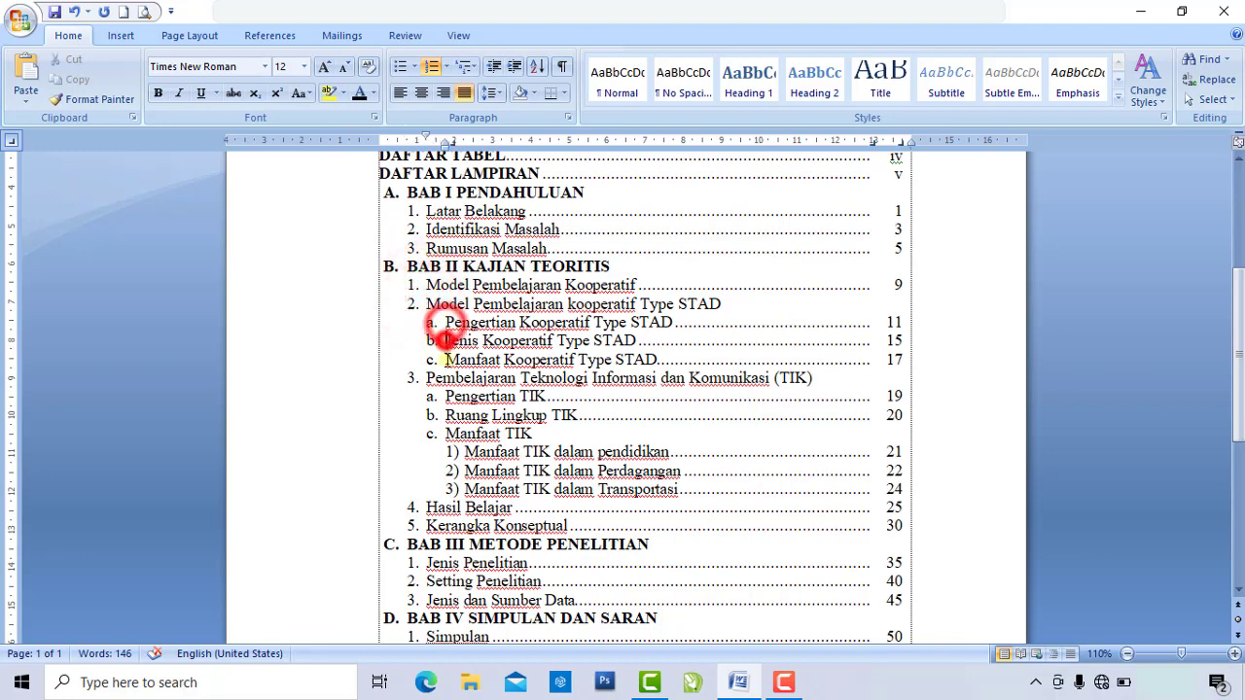
left_click(445, 360)
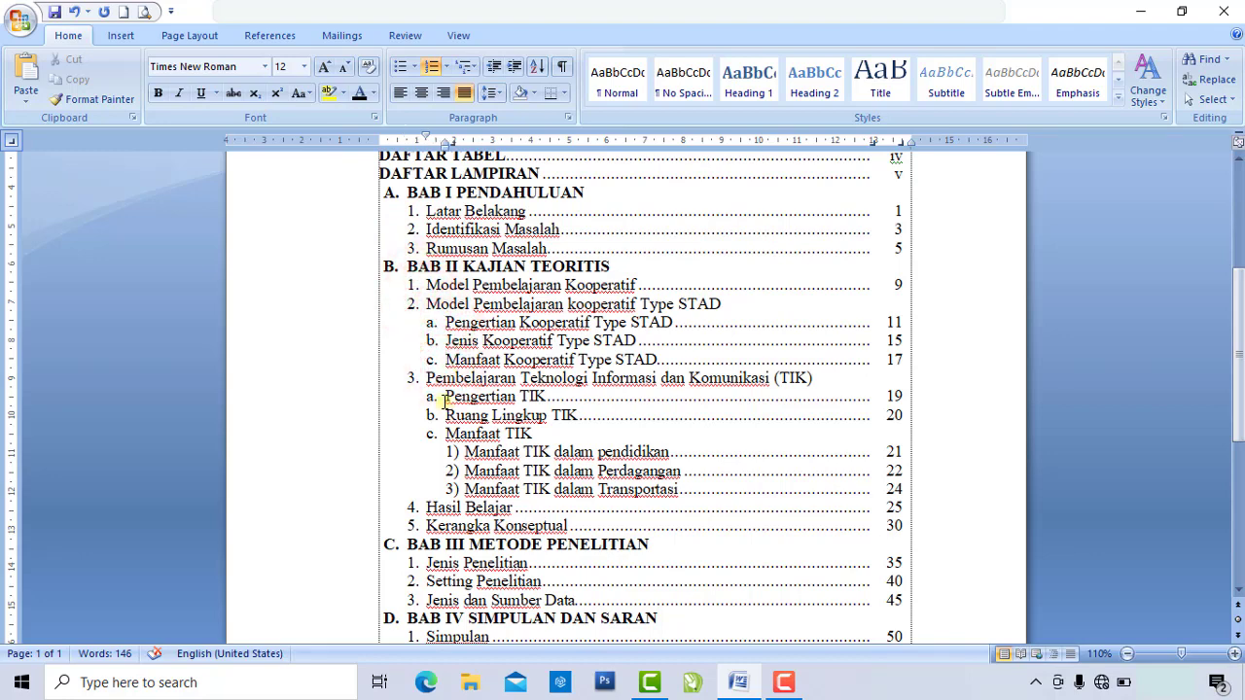
left_click(424, 378)
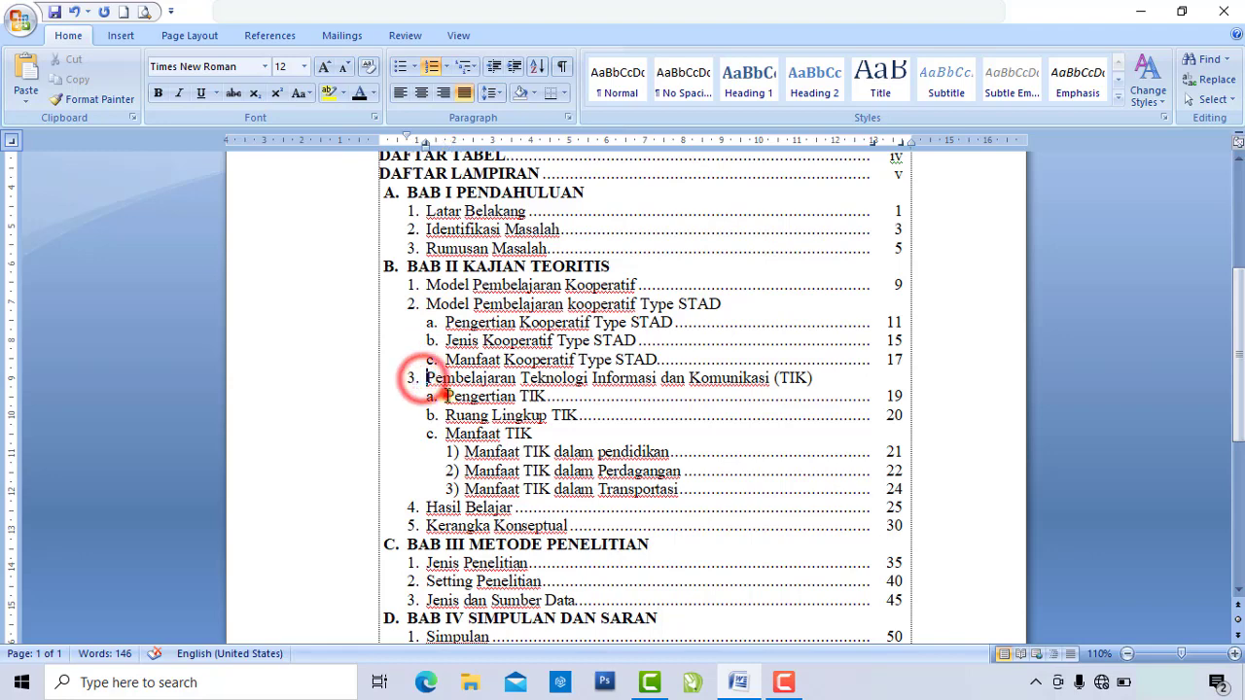
left_click(454, 452)
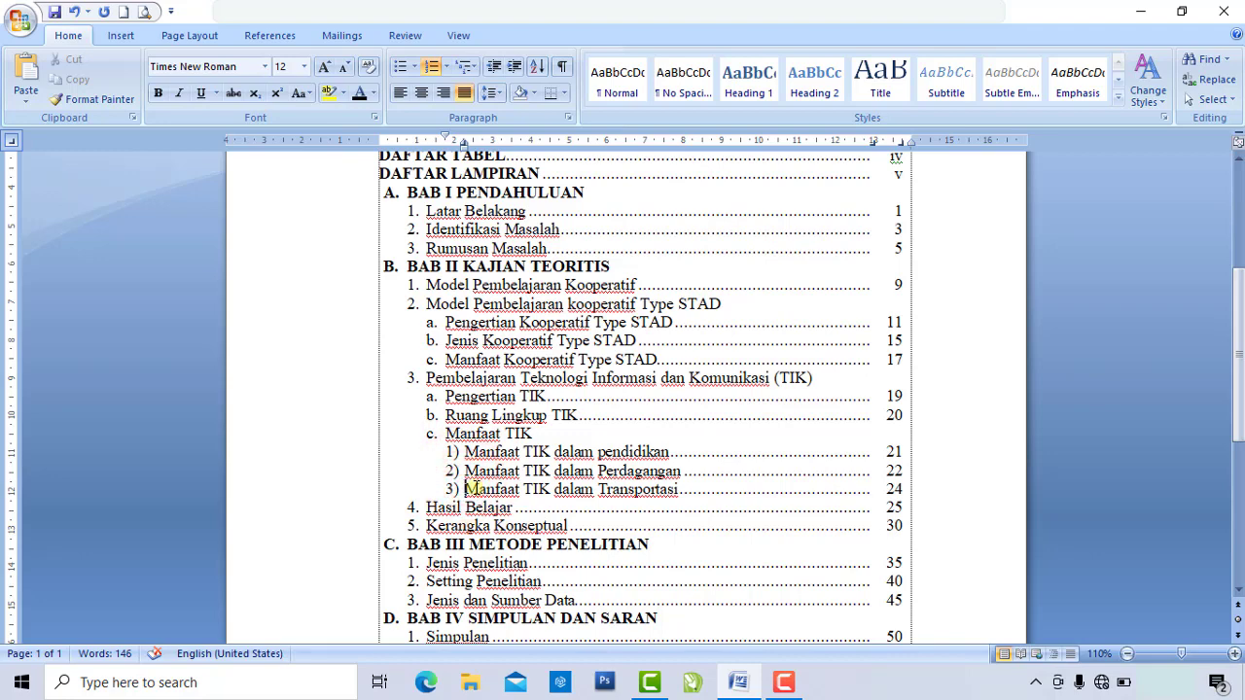
scroll(468, 488, "down", 2)
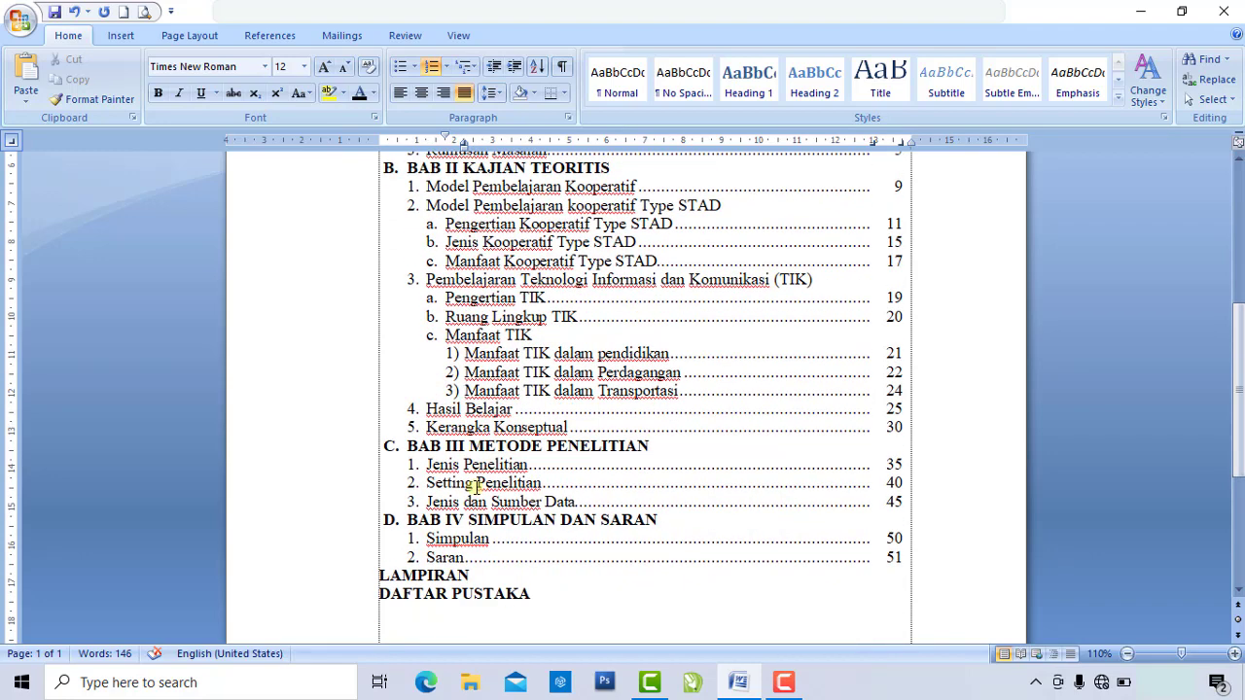
scroll(477, 486, "up", 4)
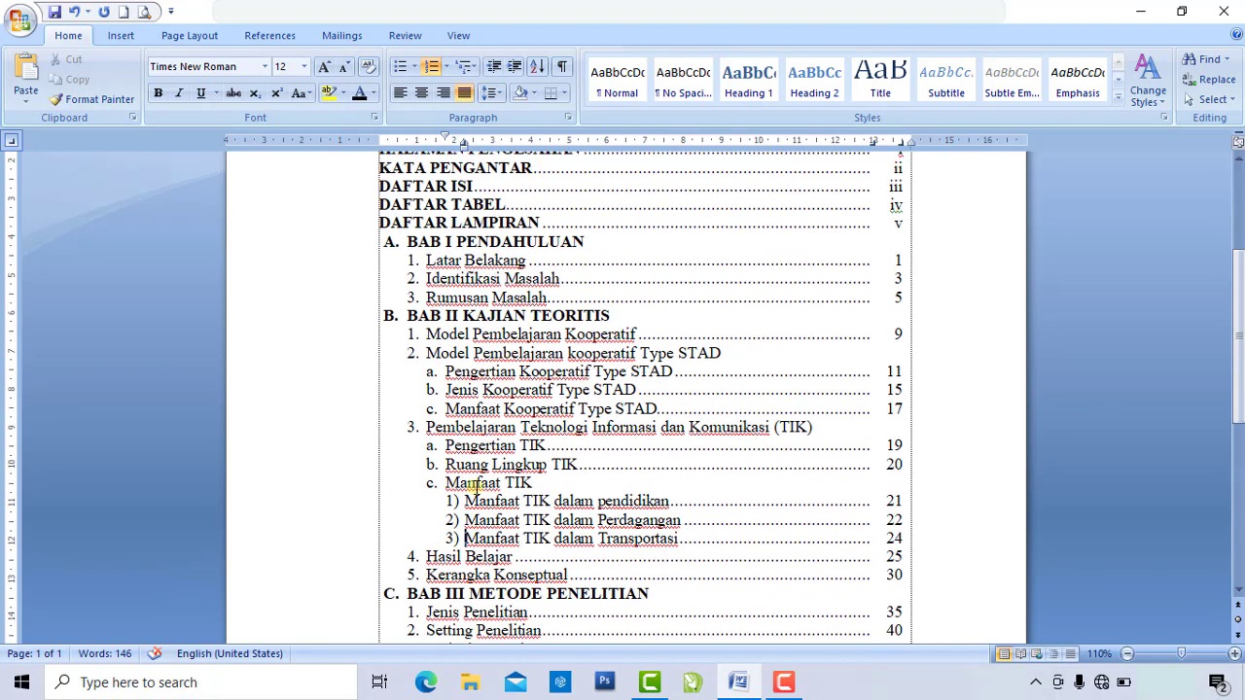
scroll(473, 487, "up", 2)
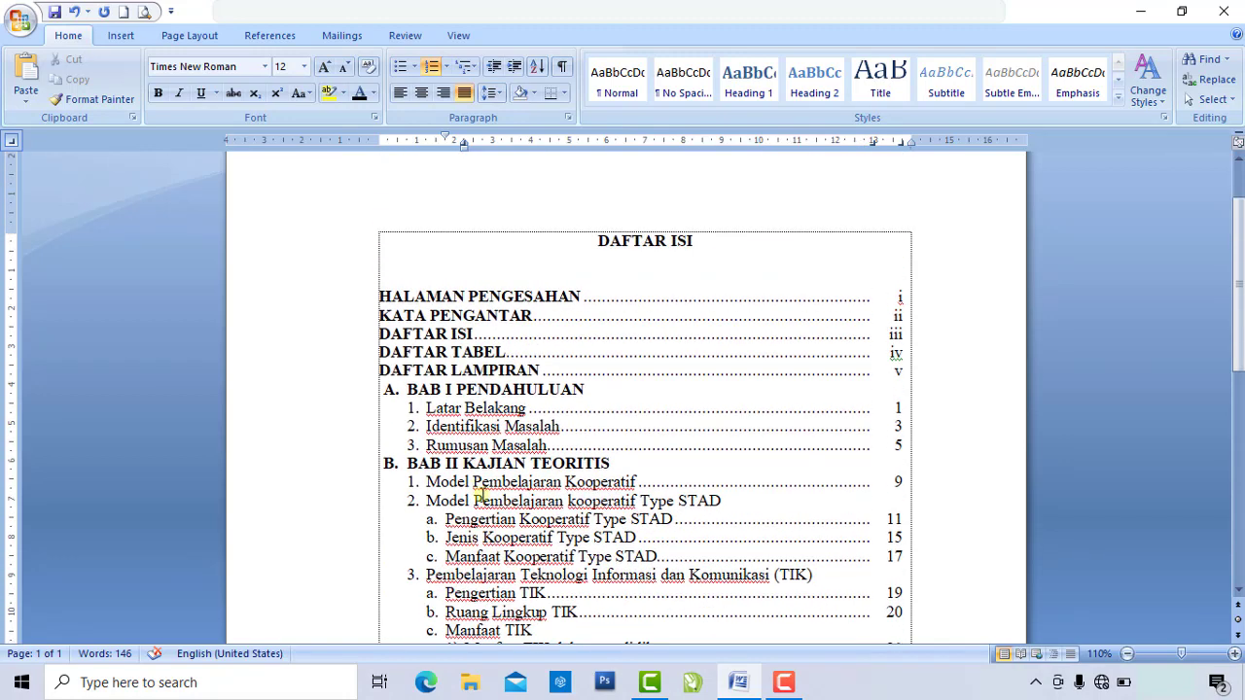
Inspect the finished table of contents at 140% zoom and return the view to 110%.
left_click(1233, 653)
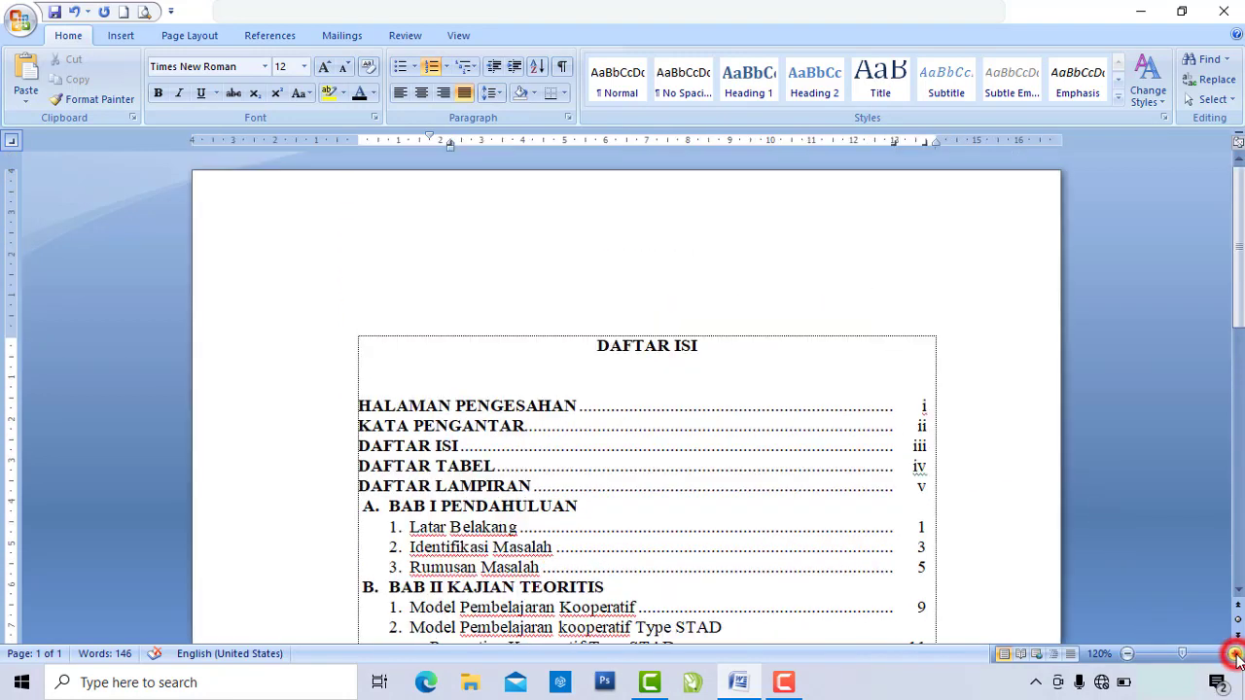
left_click(1234, 654)
left_click(1234, 654)
left_click_drag(1231, 480, 1223, 292)
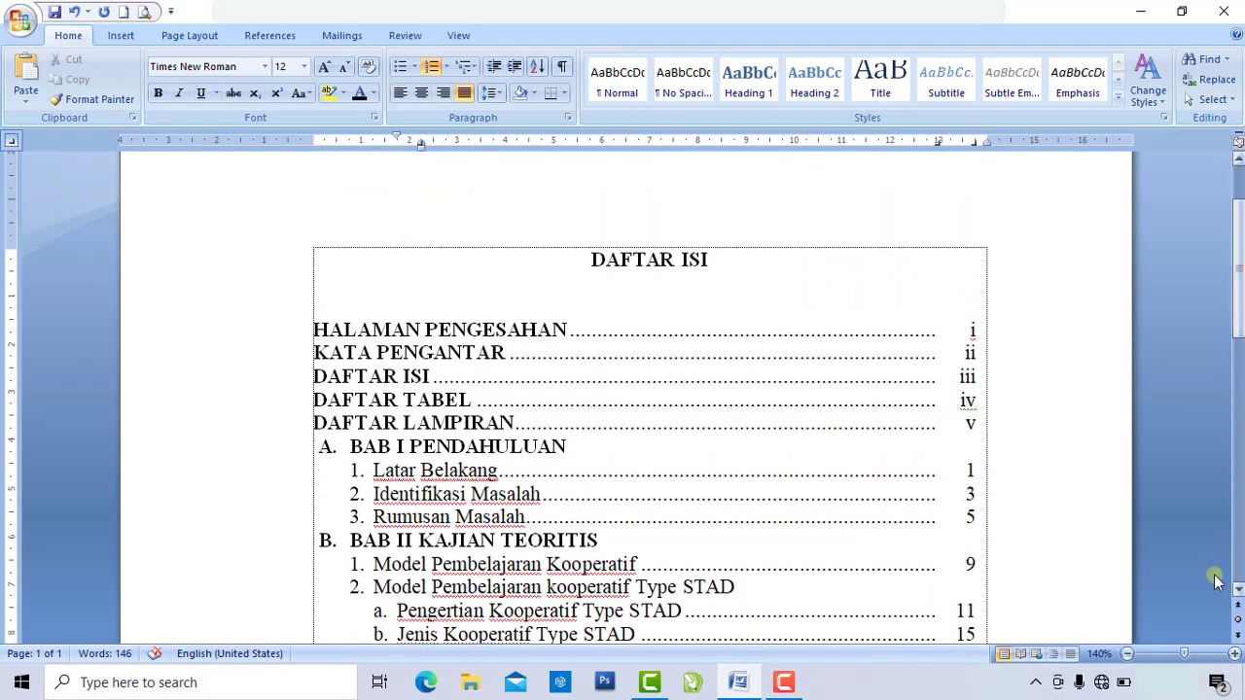
left_click_drag(1239, 346, 1225, 325)
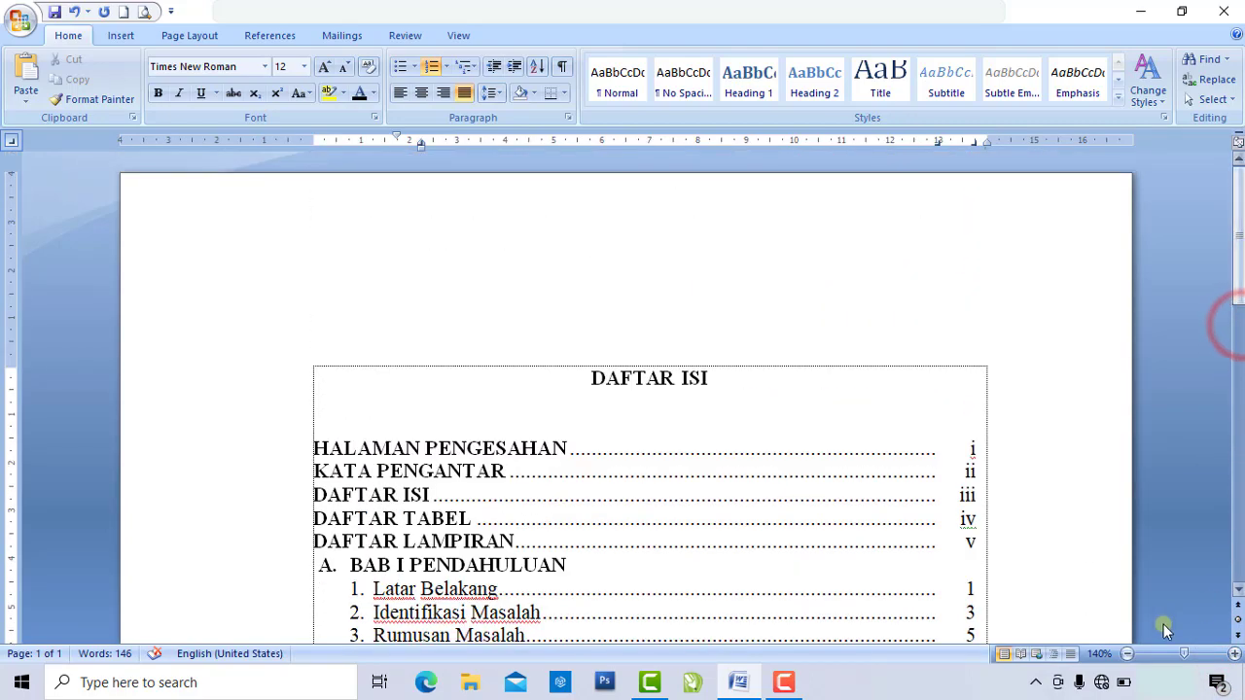
left_click(1127, 654)
left_click(1128, 655)
left_click(1128, 655)
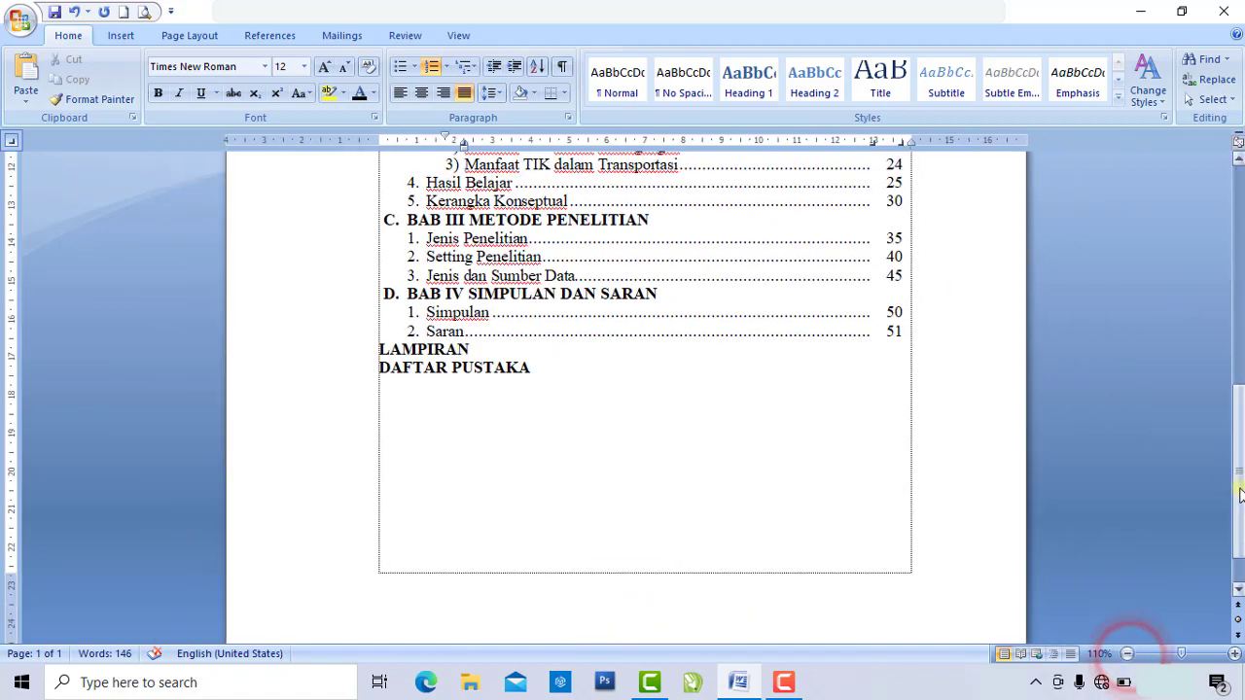
left_click_drag(1238, 493, 1230, 261)
Review the gap between the dot leaders and page numbers in the front matter and BAB I entries.
left_click(698, 314)
left_click(711, 352)
left_click(713, 383)
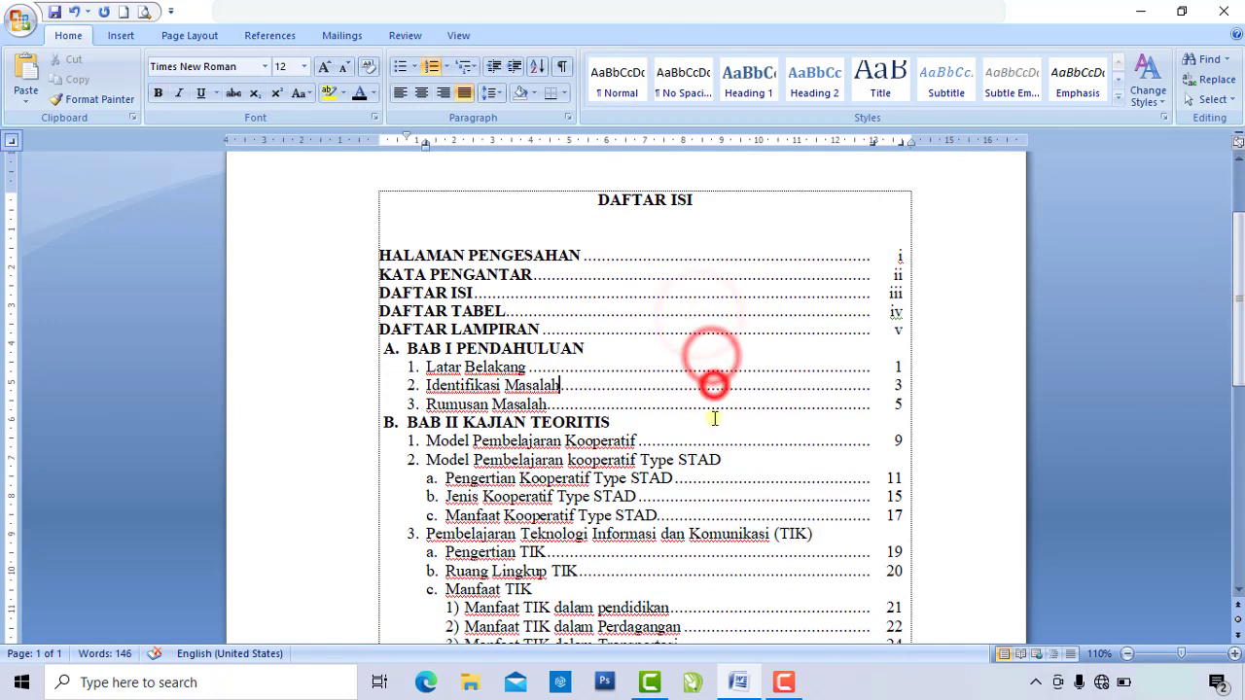
left_click(713, 415)
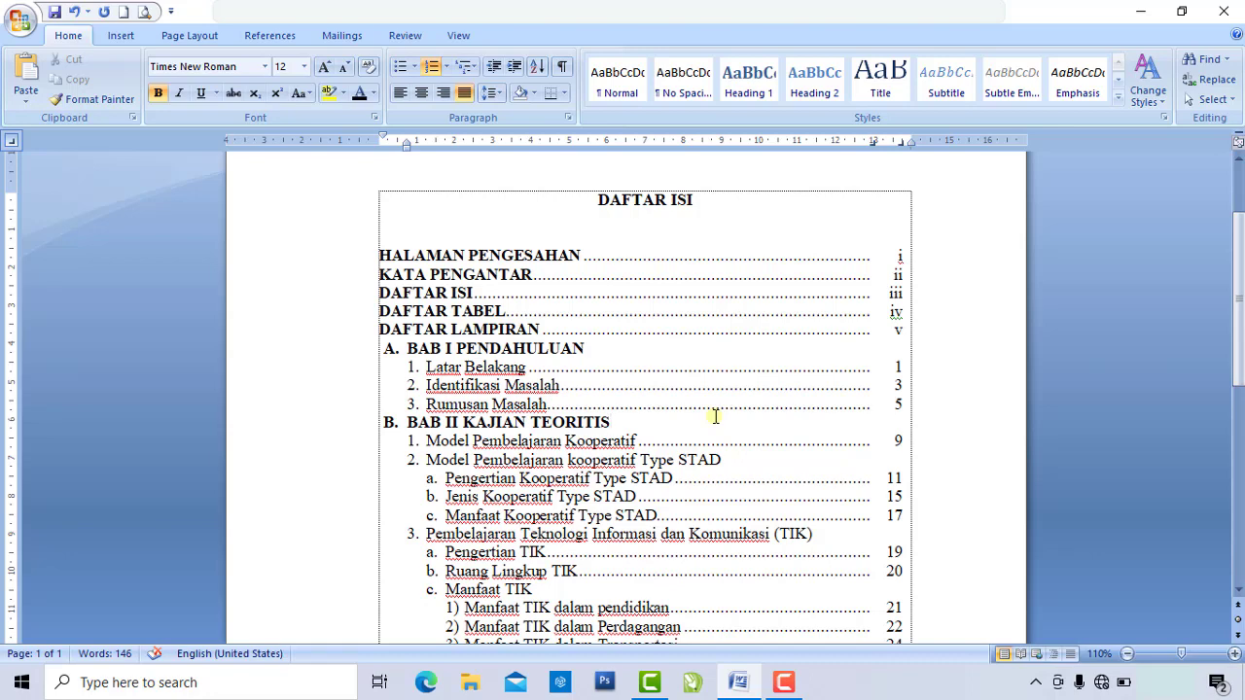
left_click(876, 385)
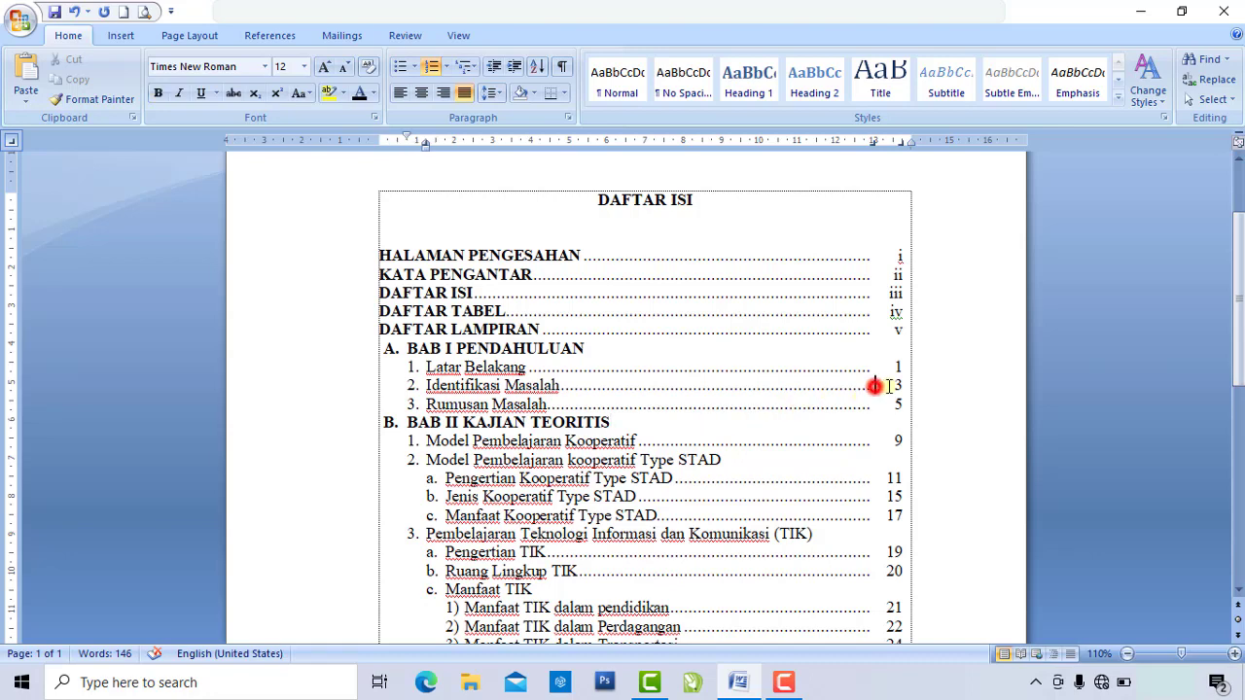
left_click(876, 293)
left_click(862, 402)
scroll(864, 449, "down", 1)
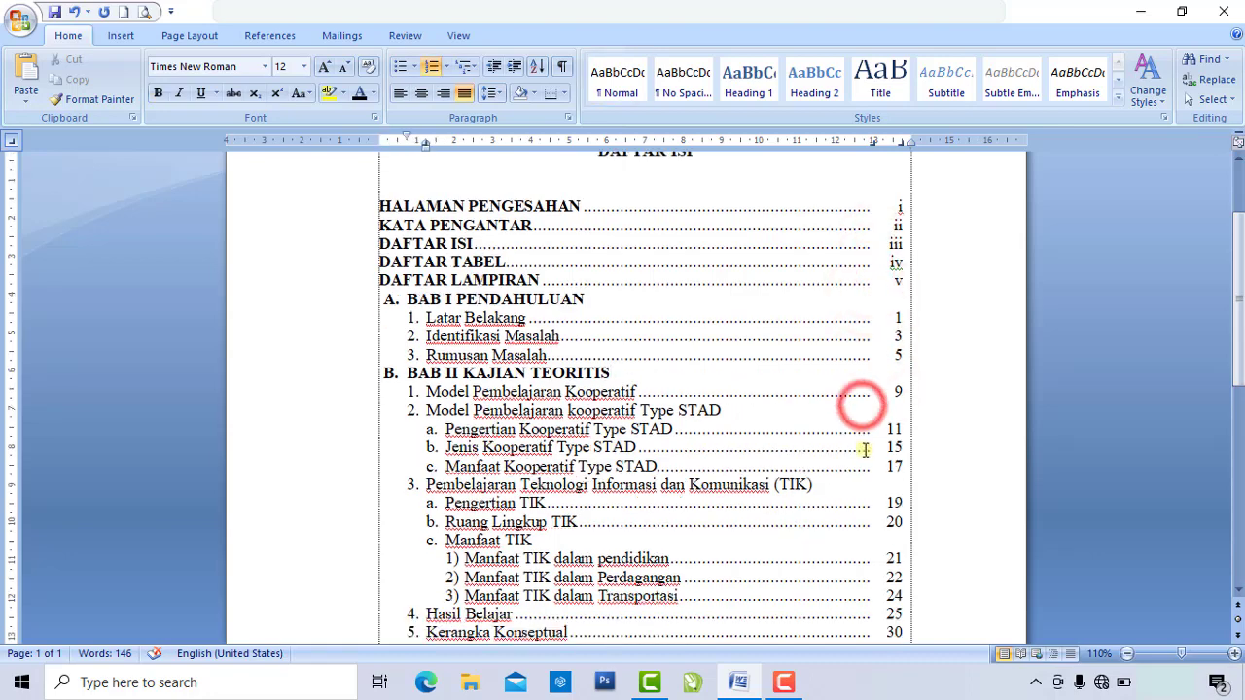
Check the gap between the dot leaders and page numbers from BAB II through the BAB IV entries.
scroll(864, 449, "down", 1)
left_click(869, 418)
left_click(866, 471)
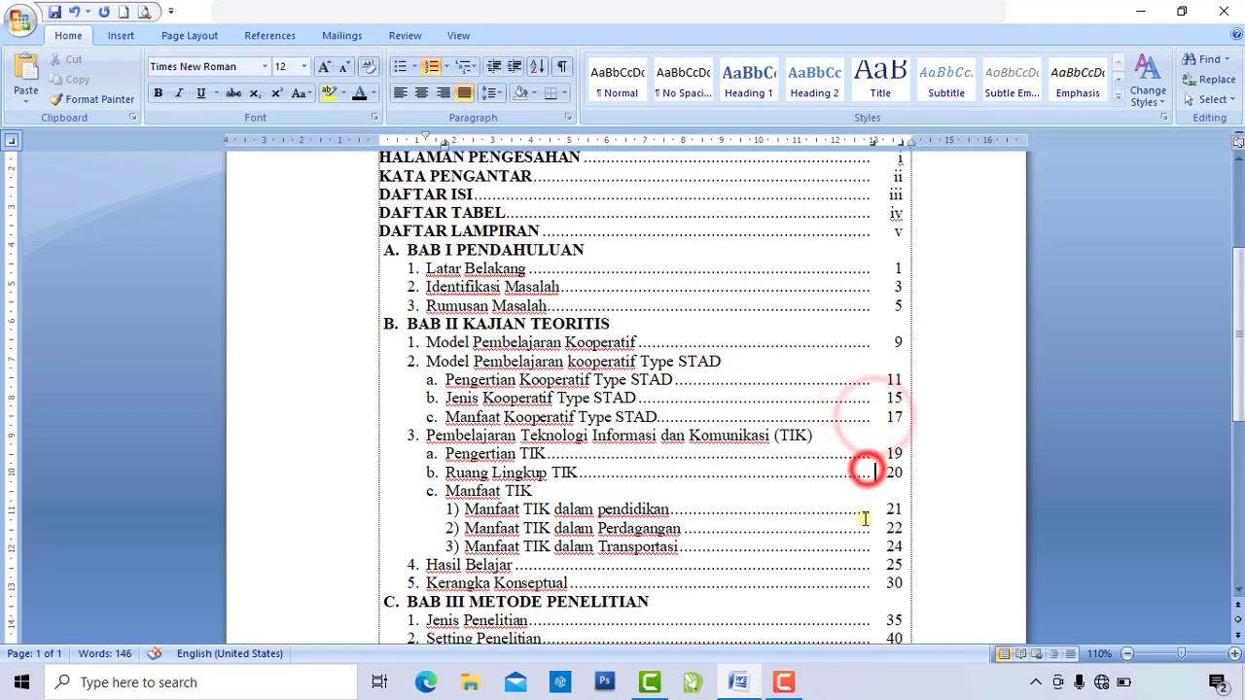
scroll(864, 520, "down", 2)
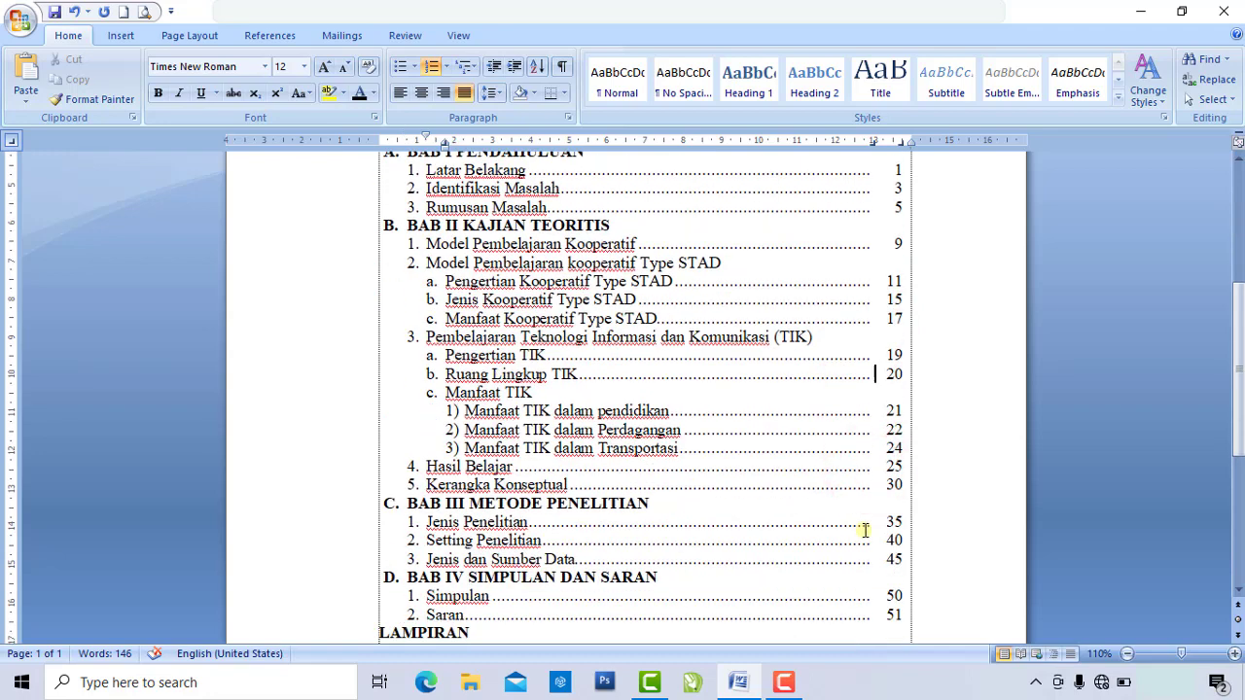
scroll(863, 530, "down", 2)
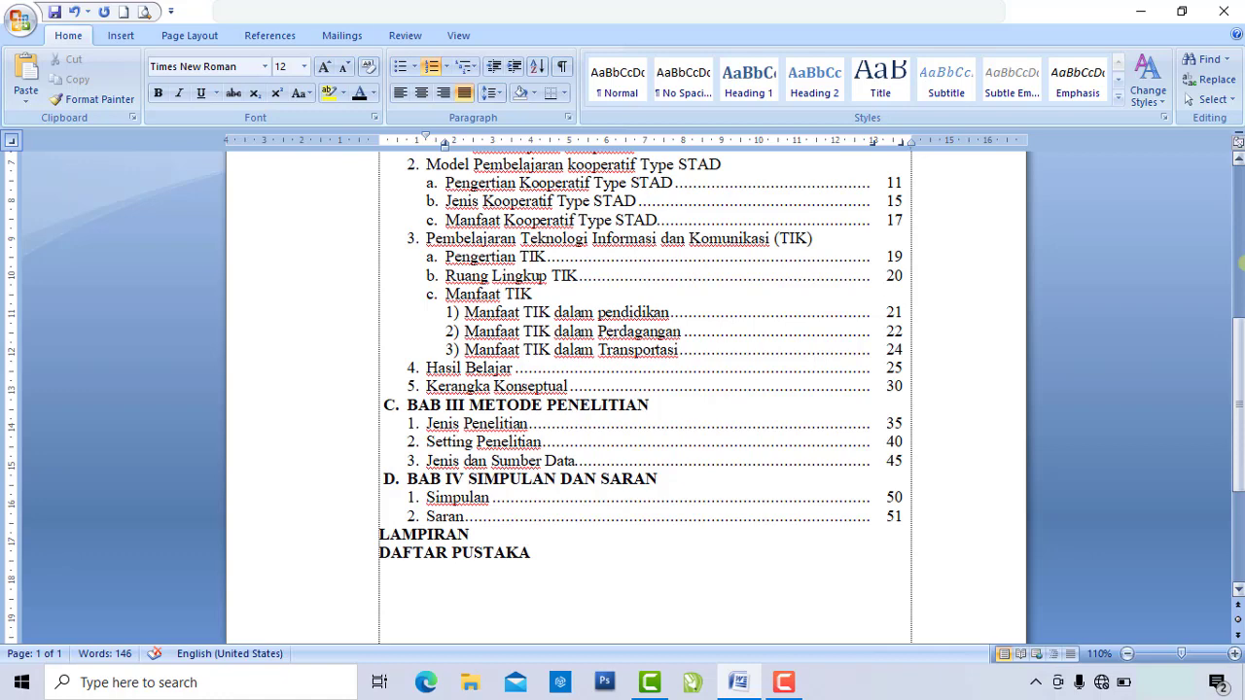
scroll(1240, 263, "down", 2)
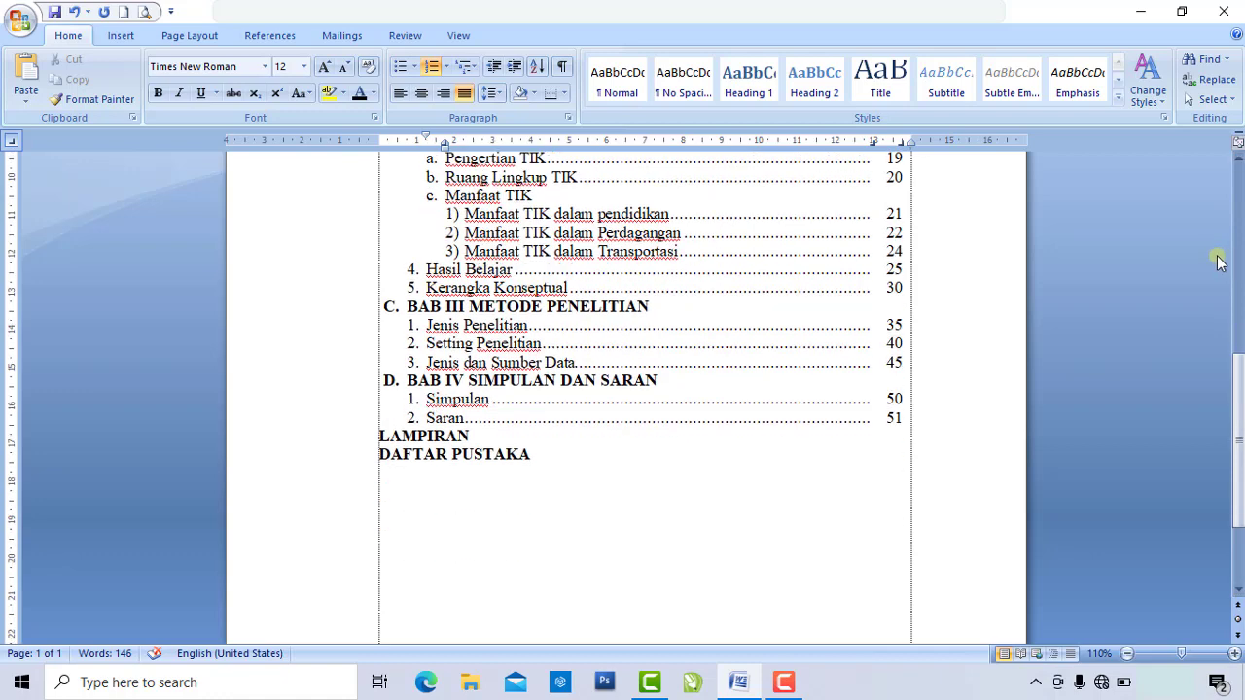
scroll(1238, 413, "up", 6)
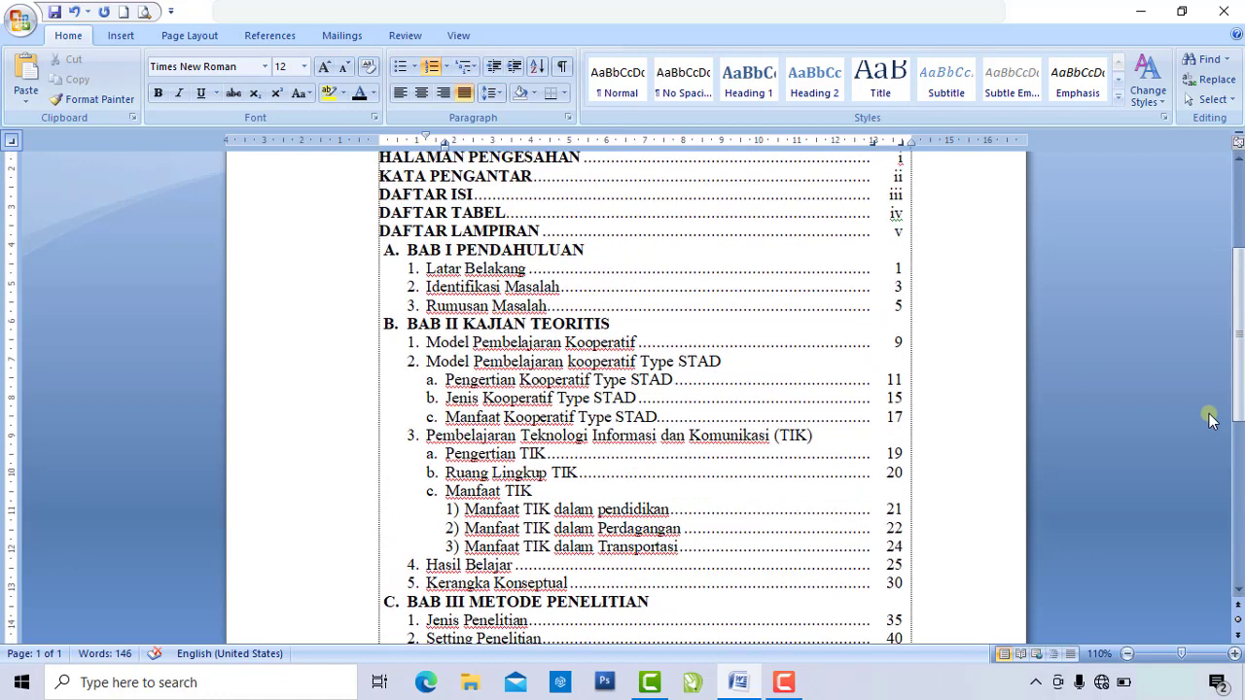
scroll(607, 432, "up", 2)
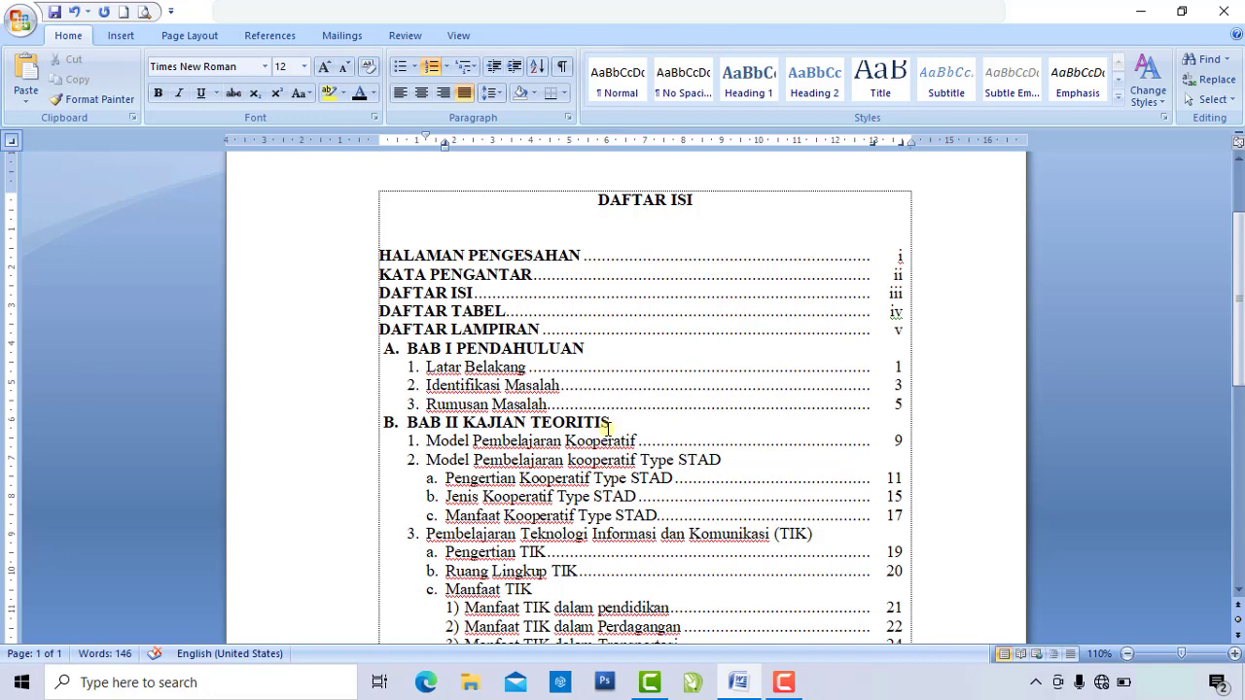
Review the lettering and numbering hierarchy of the entries from BAB I PENDAHULUAN to BAB IV SIMPULAN DAN SARAN.
scroll(607, 425, "down", 2)
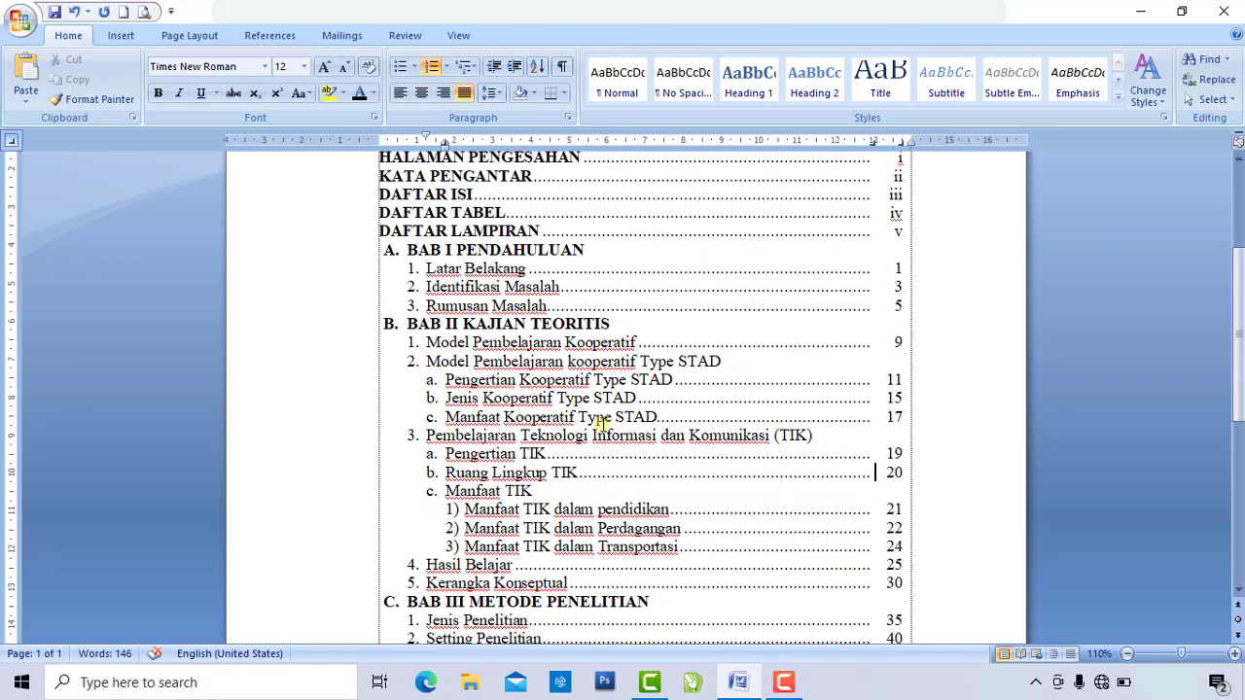
scroll(603, 425, "down", 1)
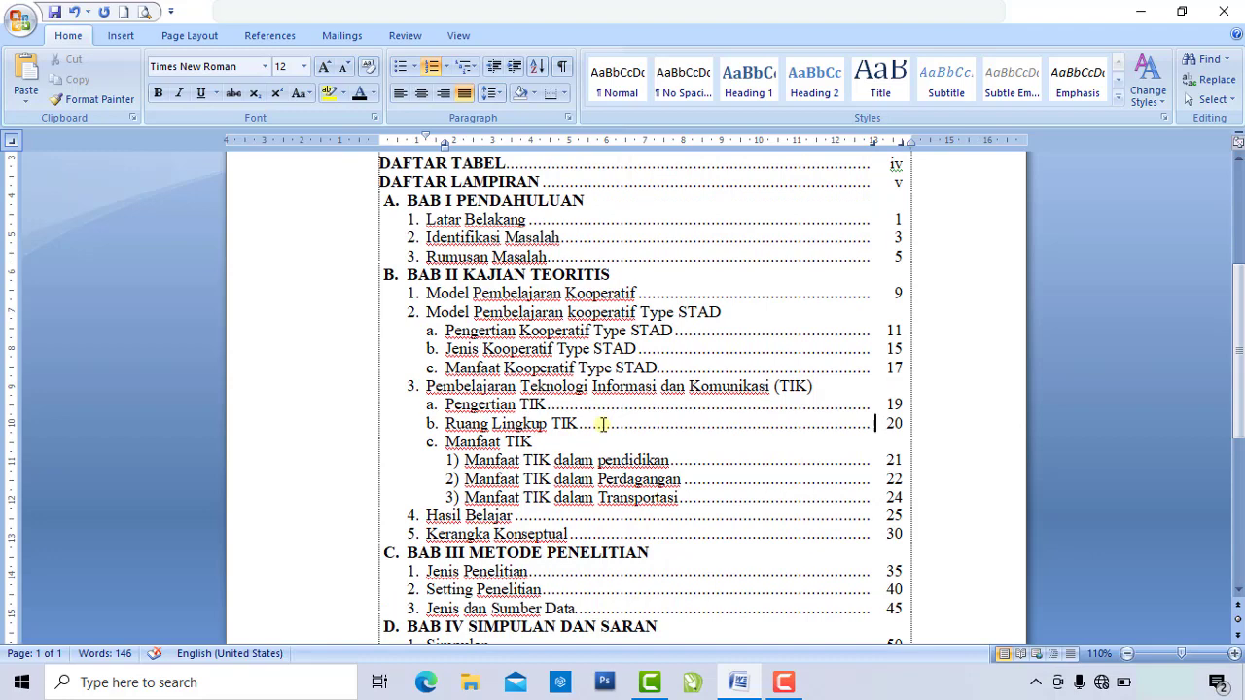
scroll(603, 425, "up", 2)
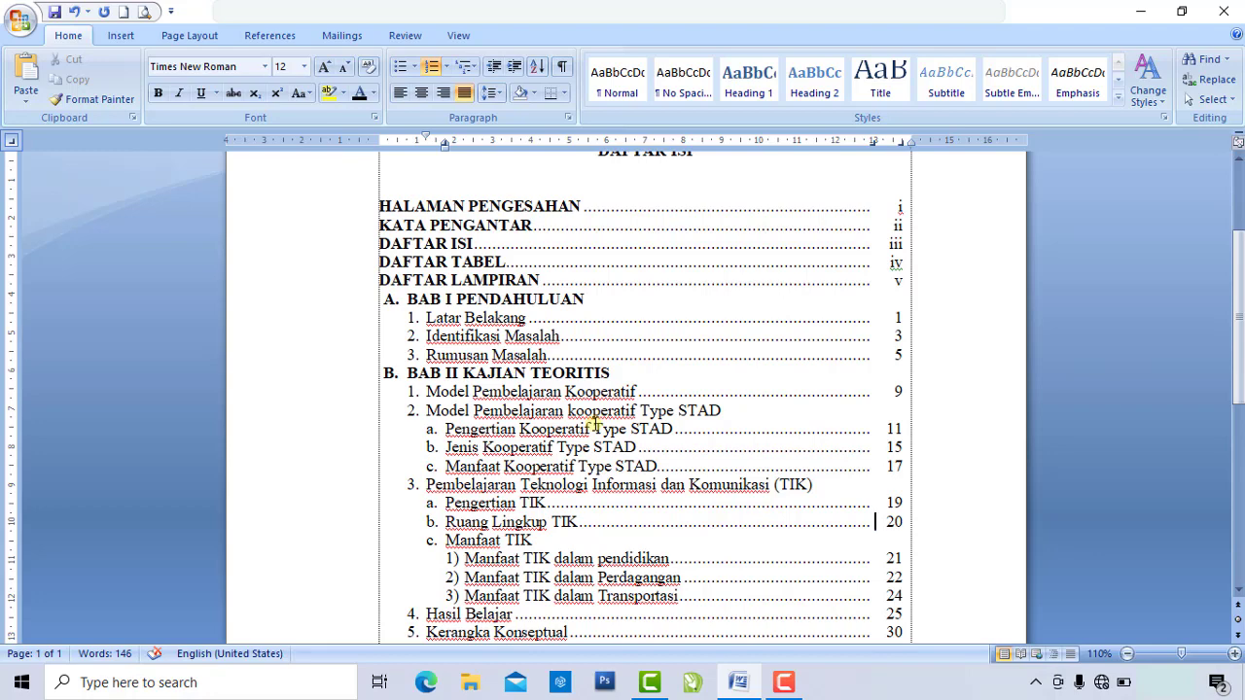
scroll(593, 422, "down", 3)
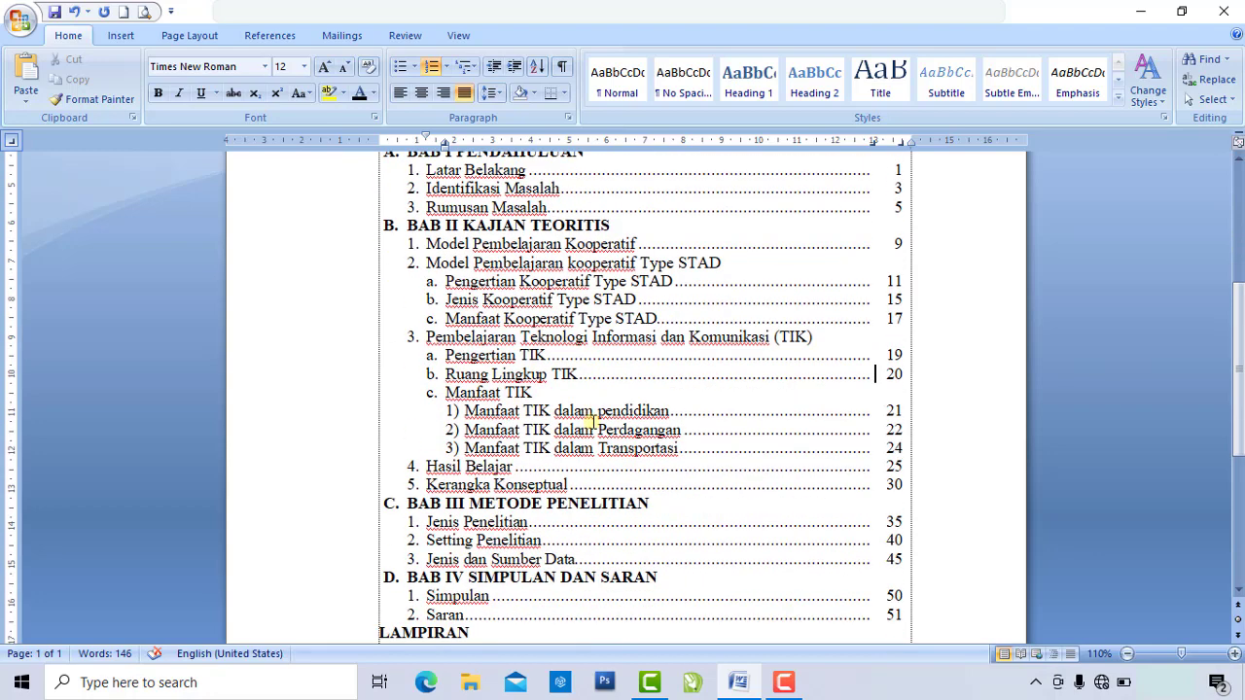
scroll(569, 415, "up", 3)
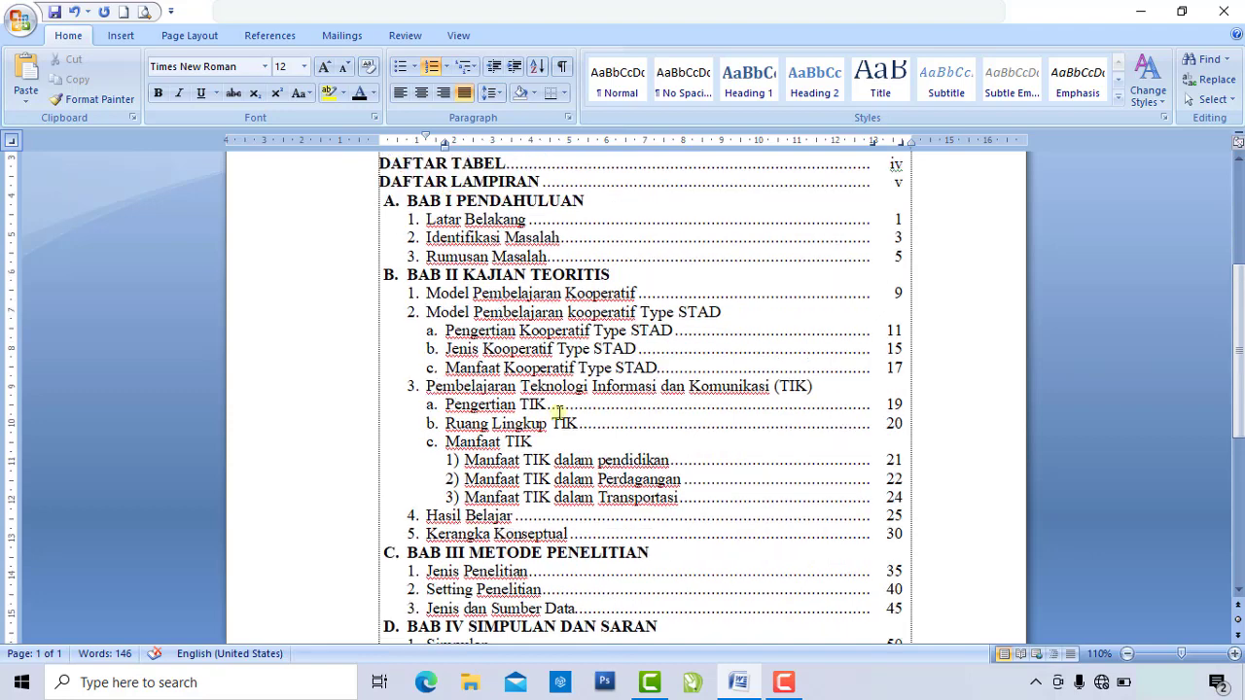
scroll(559, 412, "up", 2)
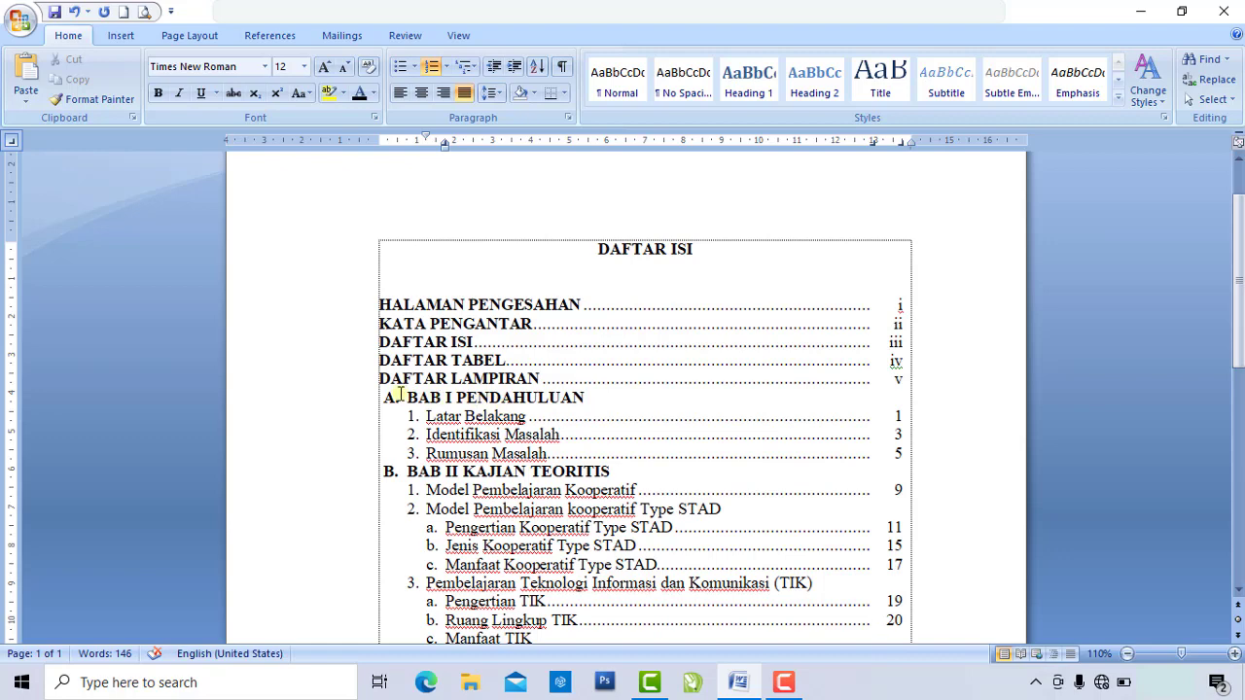
scroll(429, 424, "down", 4)
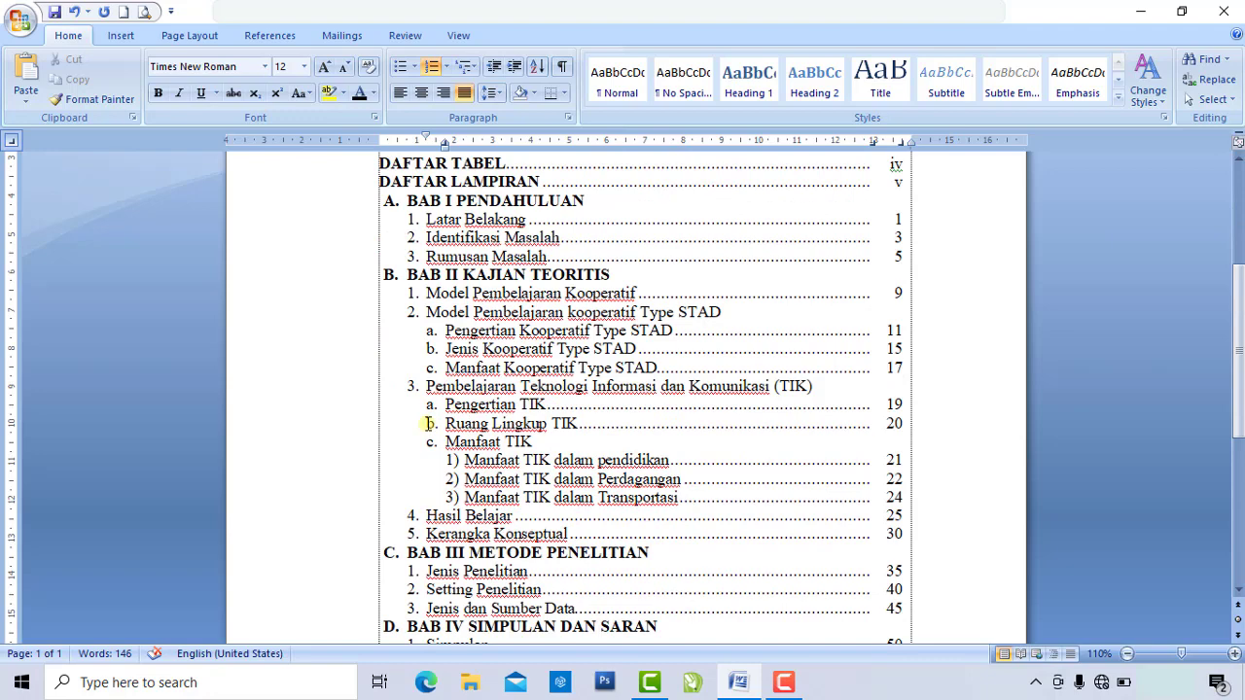
scroll(428, 424, "down", 5)
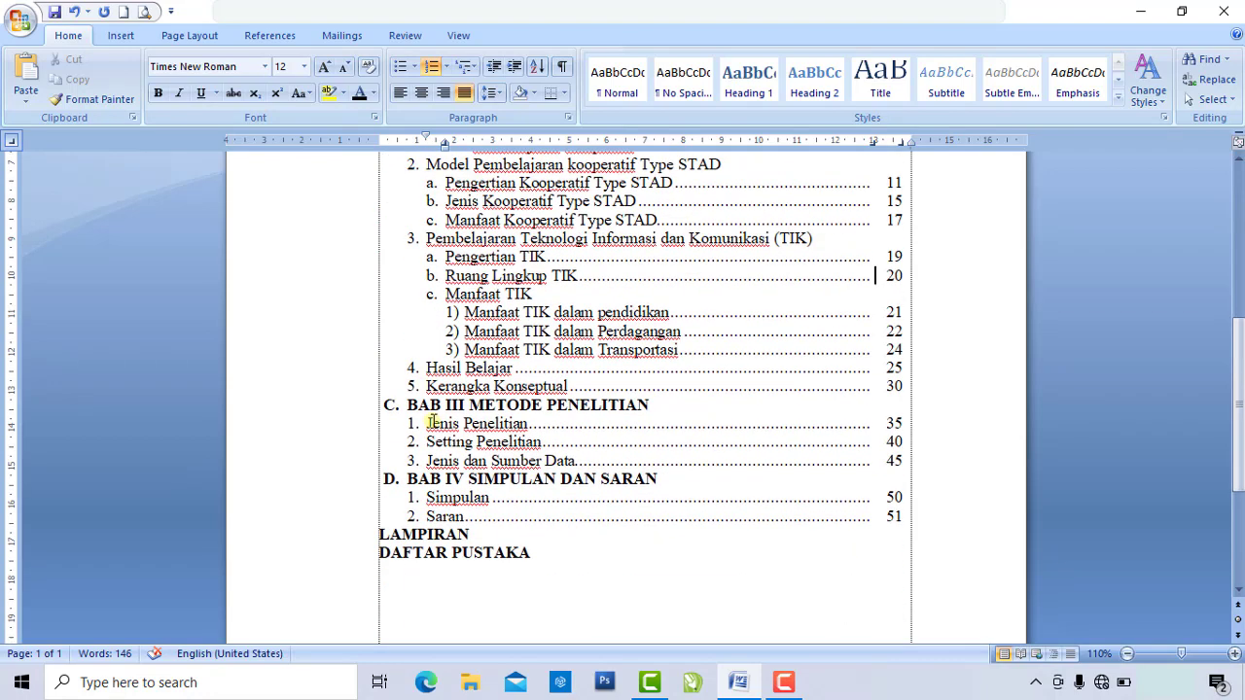
scroll(431, 418, "up", 3)
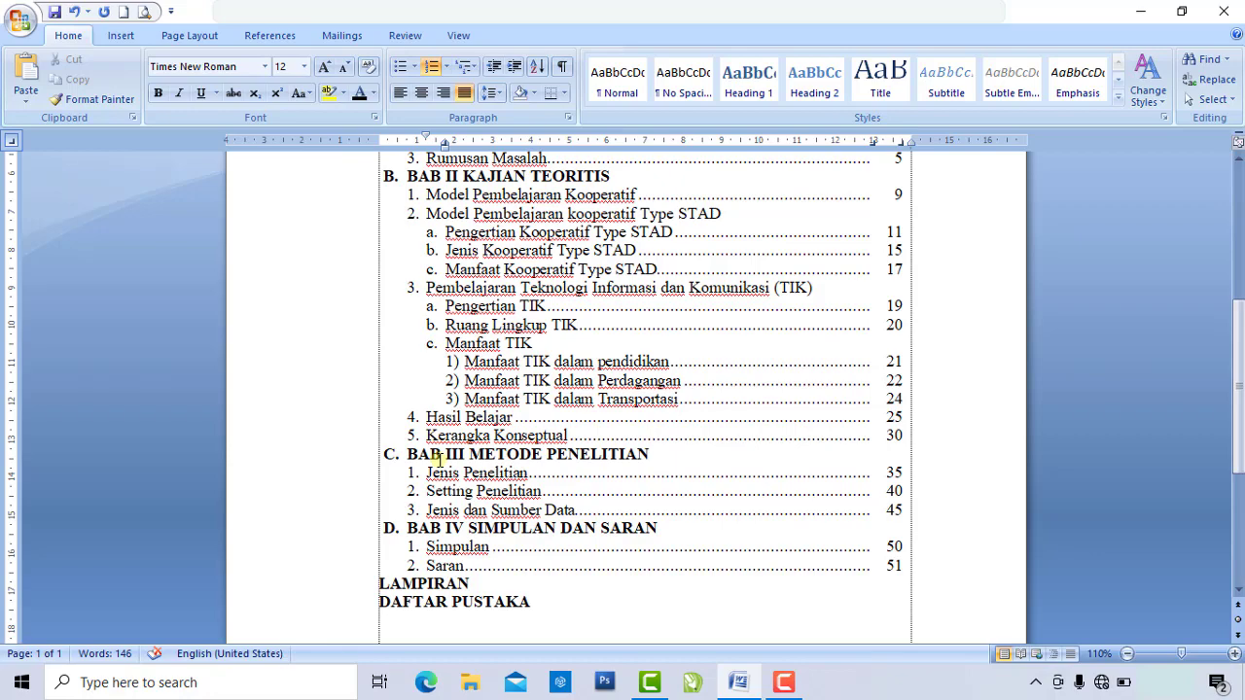
Look over the complete table of contents from the DAFTAR ISI title to the closing DAFTAR PUSTAKA heading.
scroll(439, 460, "up", 5)
left_click(476, 342)
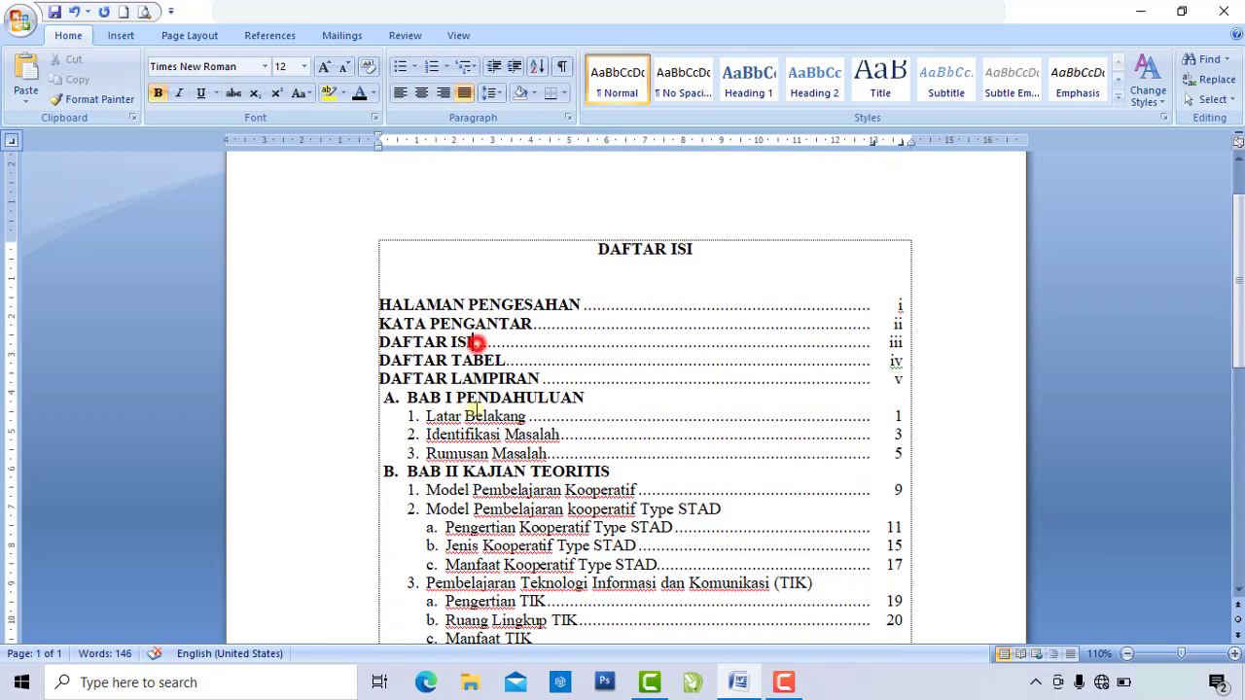
scroll(504, 488, "down", 8)
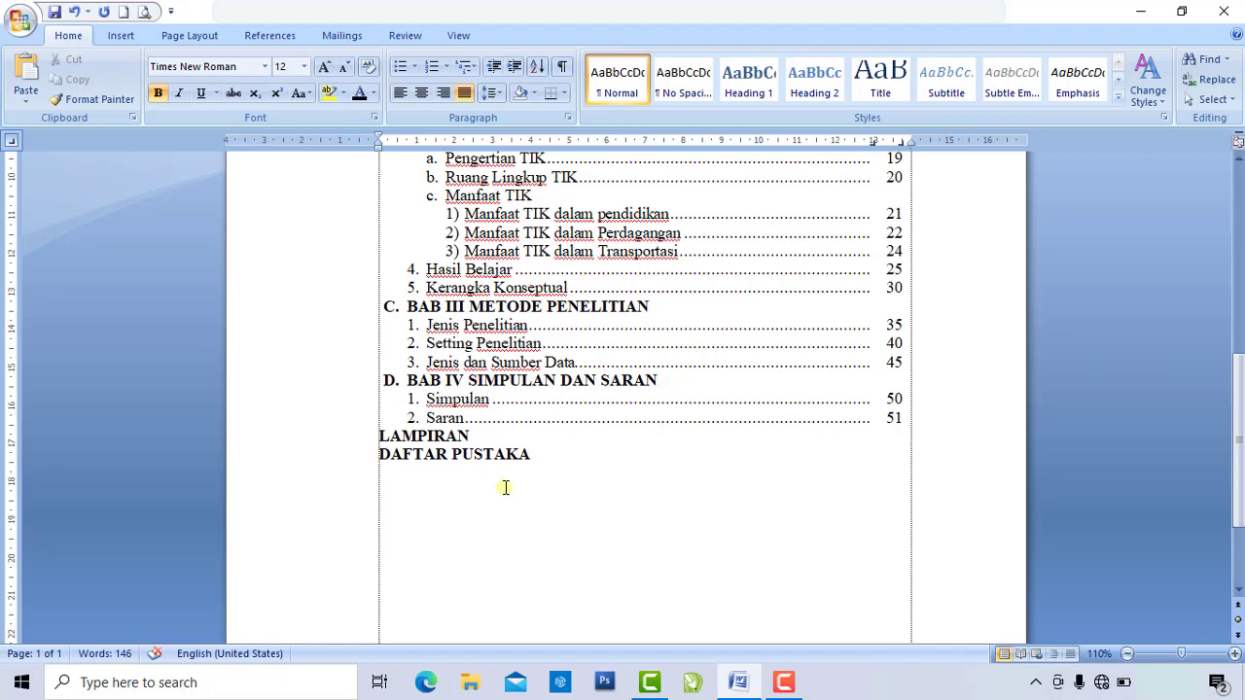
scroll(505, 487, "up", 7)
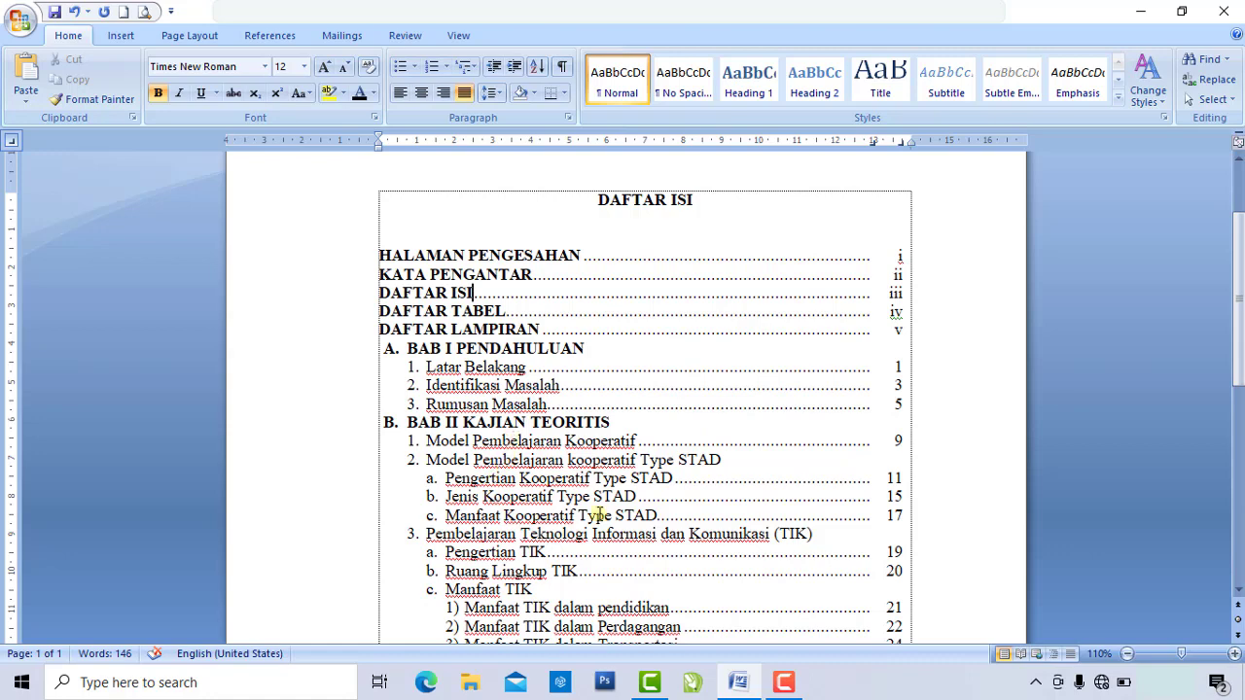
scroll(599, 515, "down", 3)
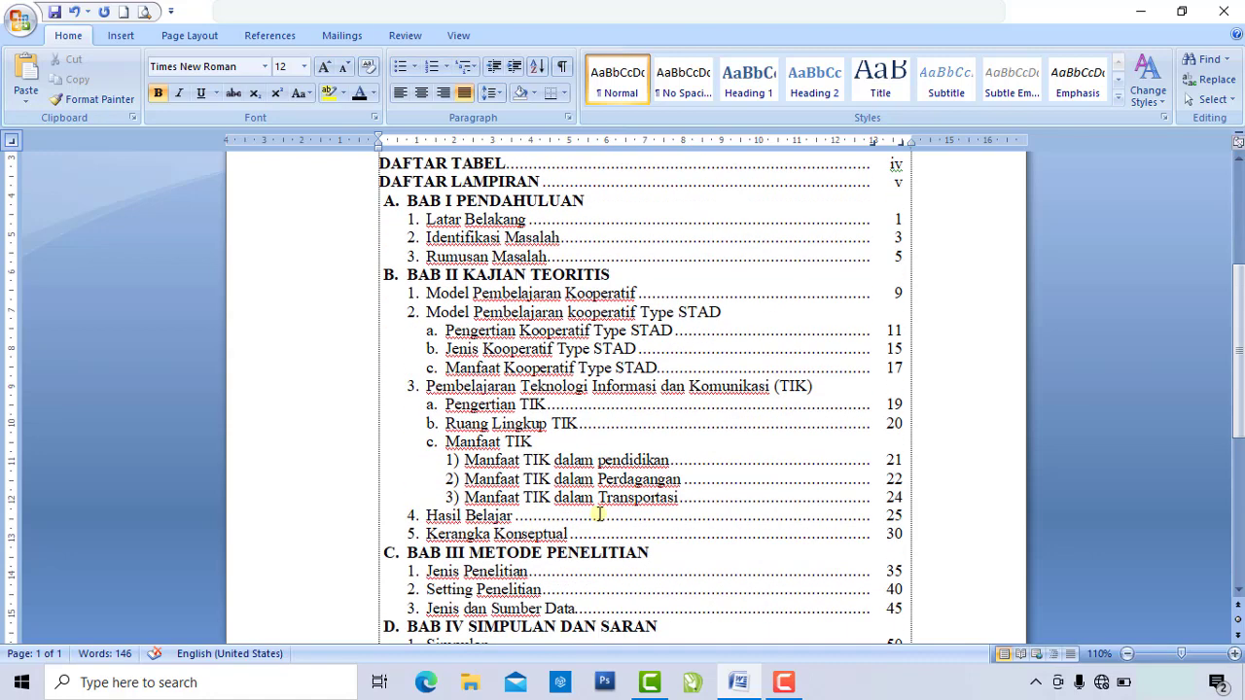
scroll(599, 514, "down", 3)
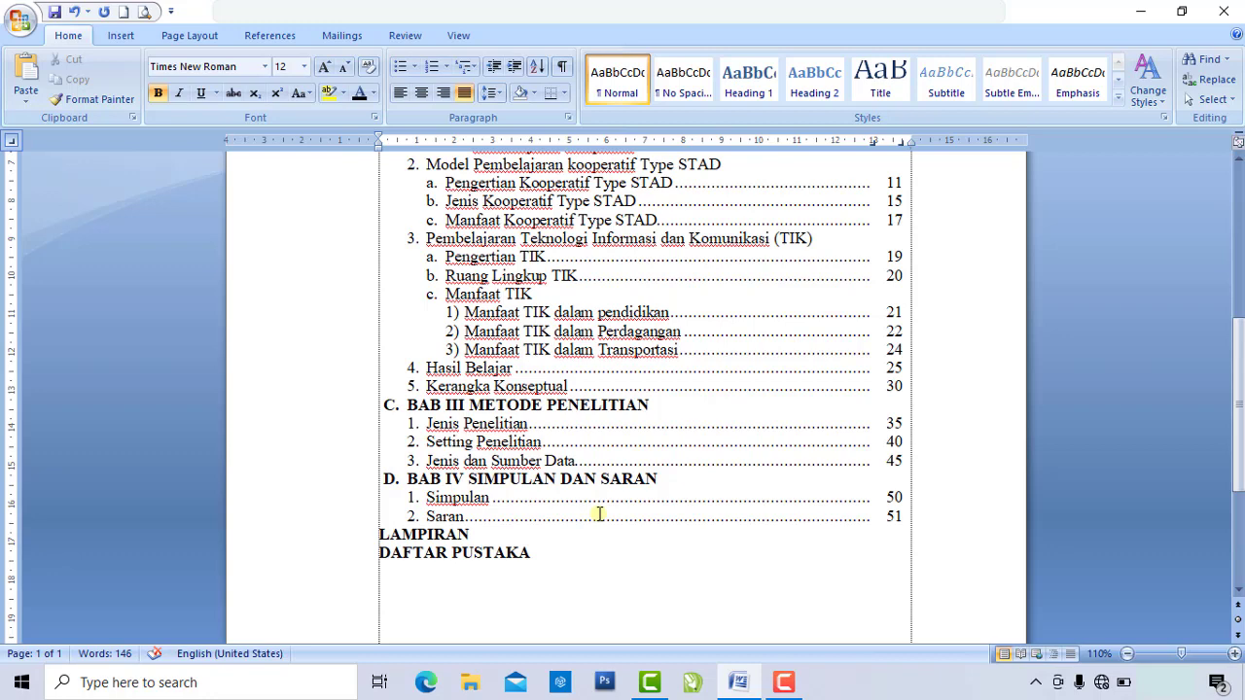
scroll(599, 515, "up", 3)
scroll(599, 512, "up", 3)
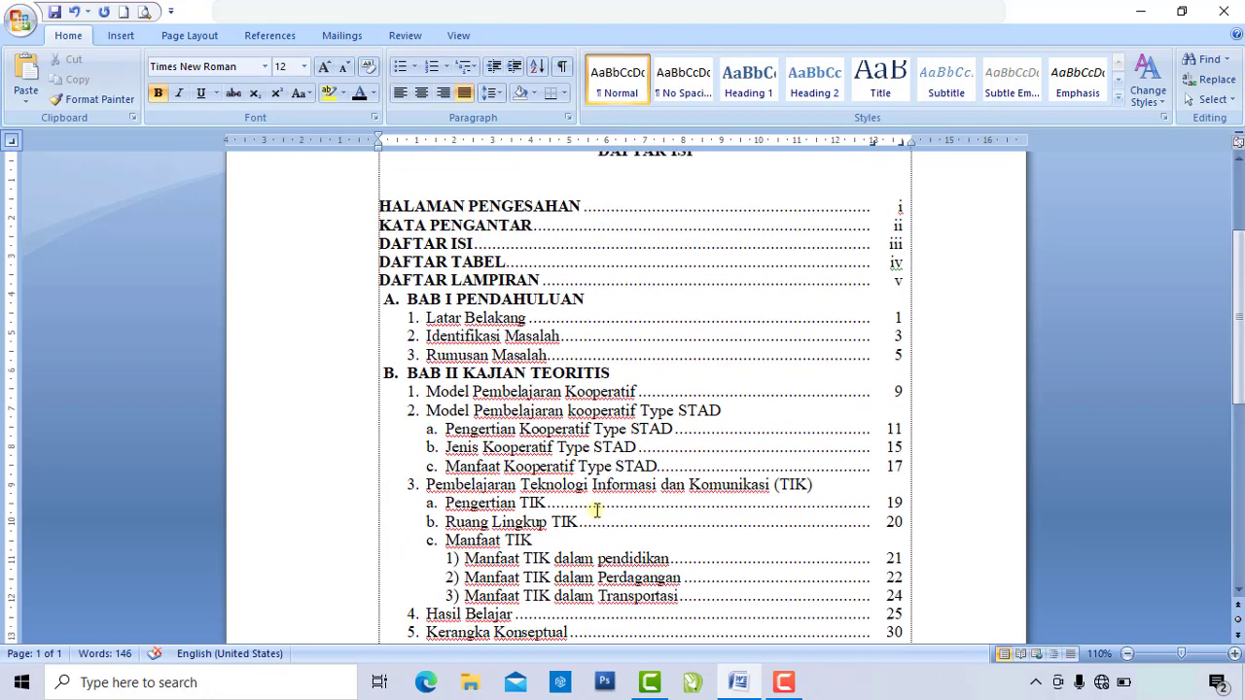